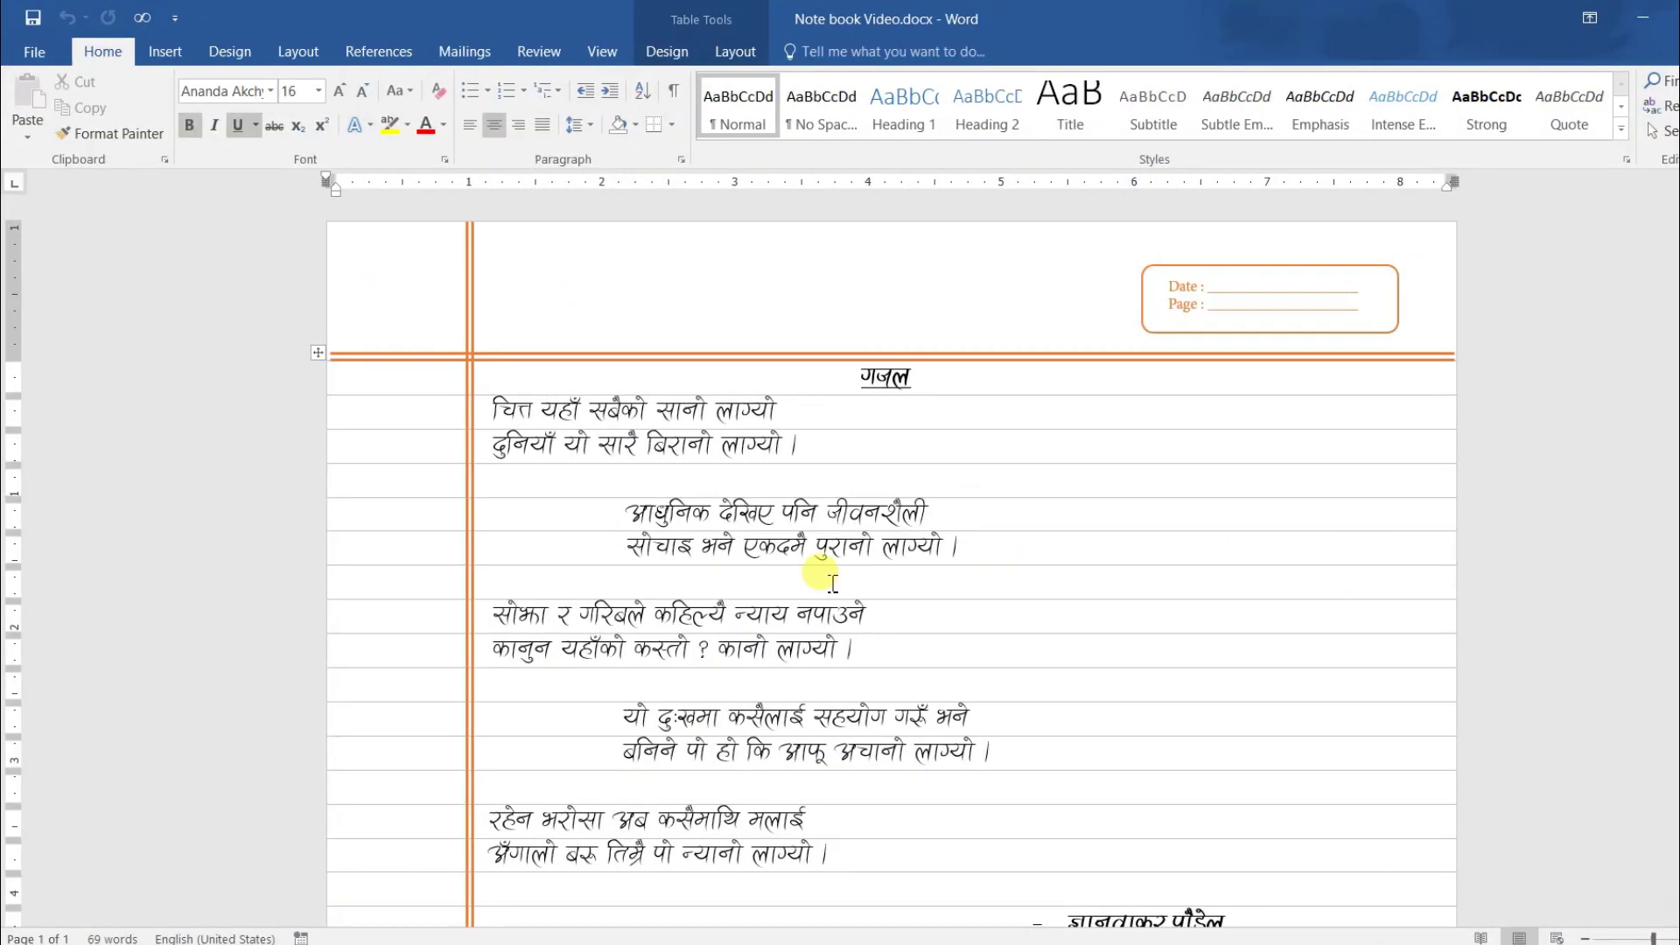
# Scroll the Word start view, then press Ctrl+P to reach the File backstage for a blank document.
pyautogui.scroll(-3, 831, 565)
pyautogui.scroll(3, 825, 578)
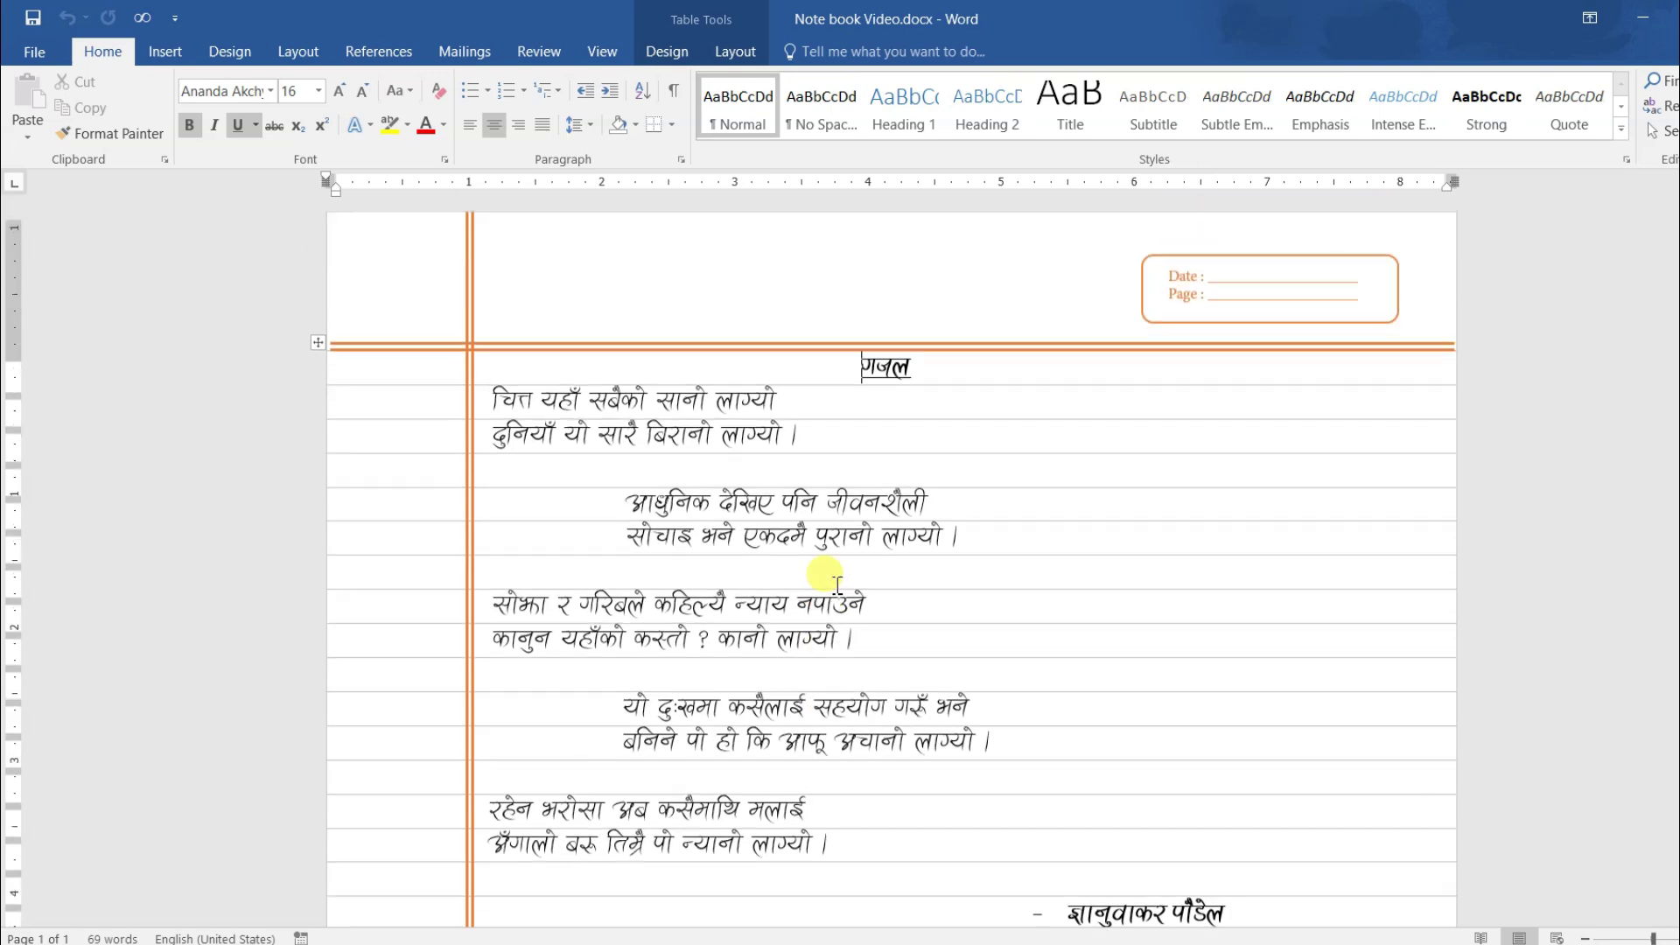
pyautogui.scroll(-5, 1129, 639)
pyautogui.scroll(-5, 1129, 639)
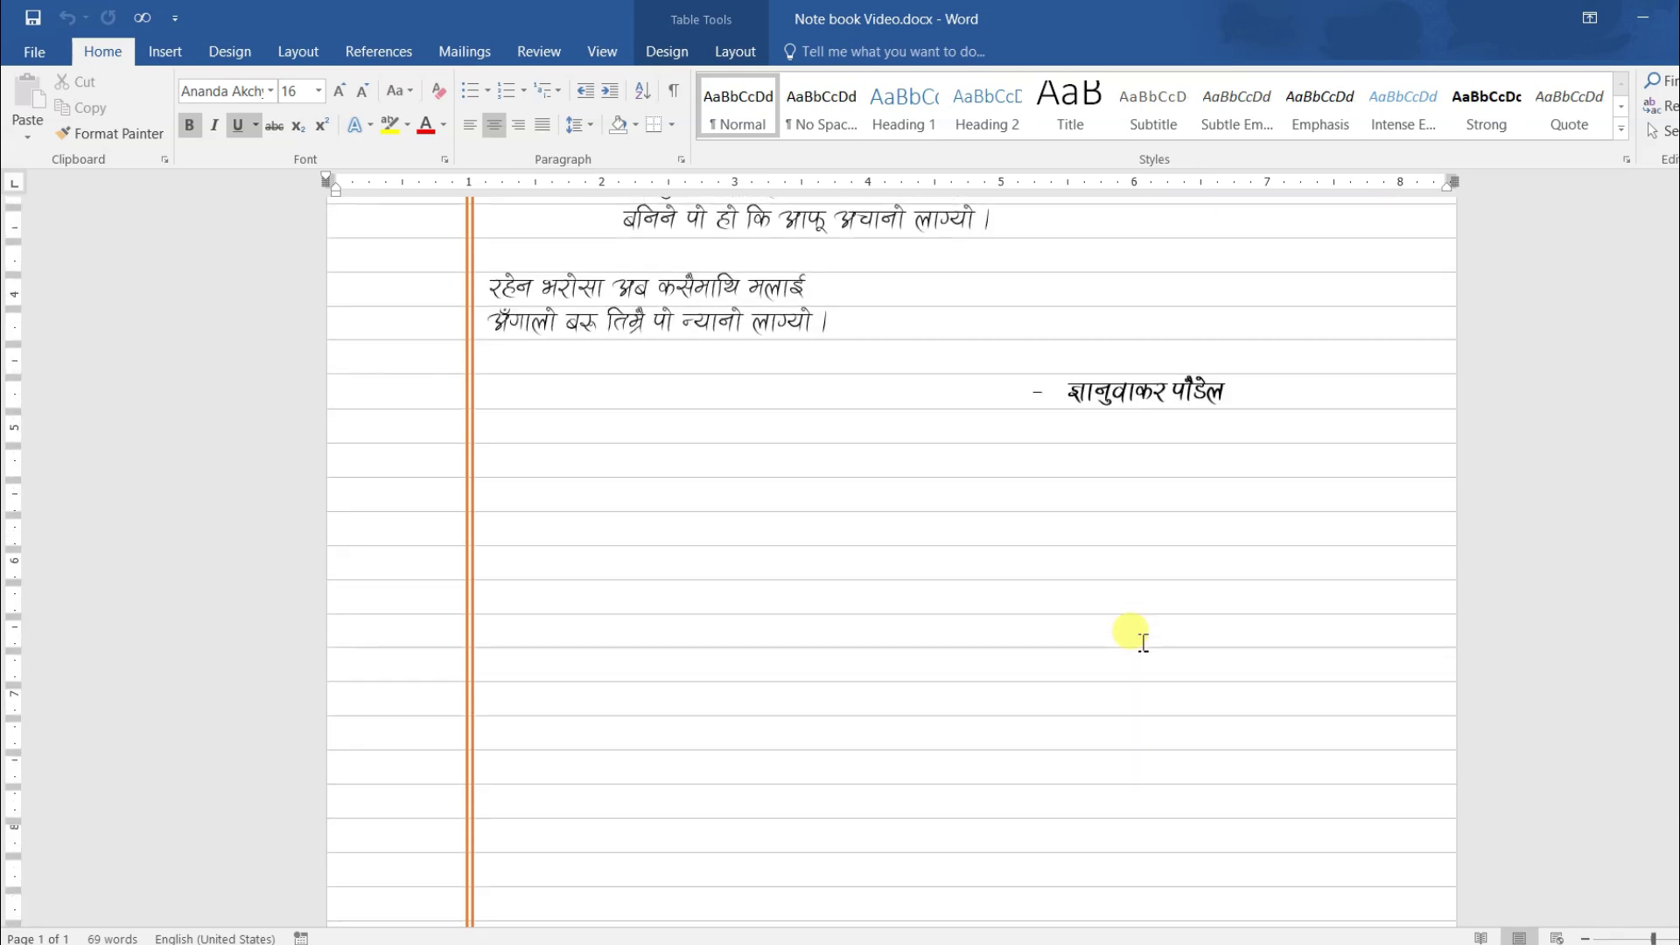
pyautogui.scroll(-5, 1129, 639)
pyautogui.scroll(-3, 1129, 639)
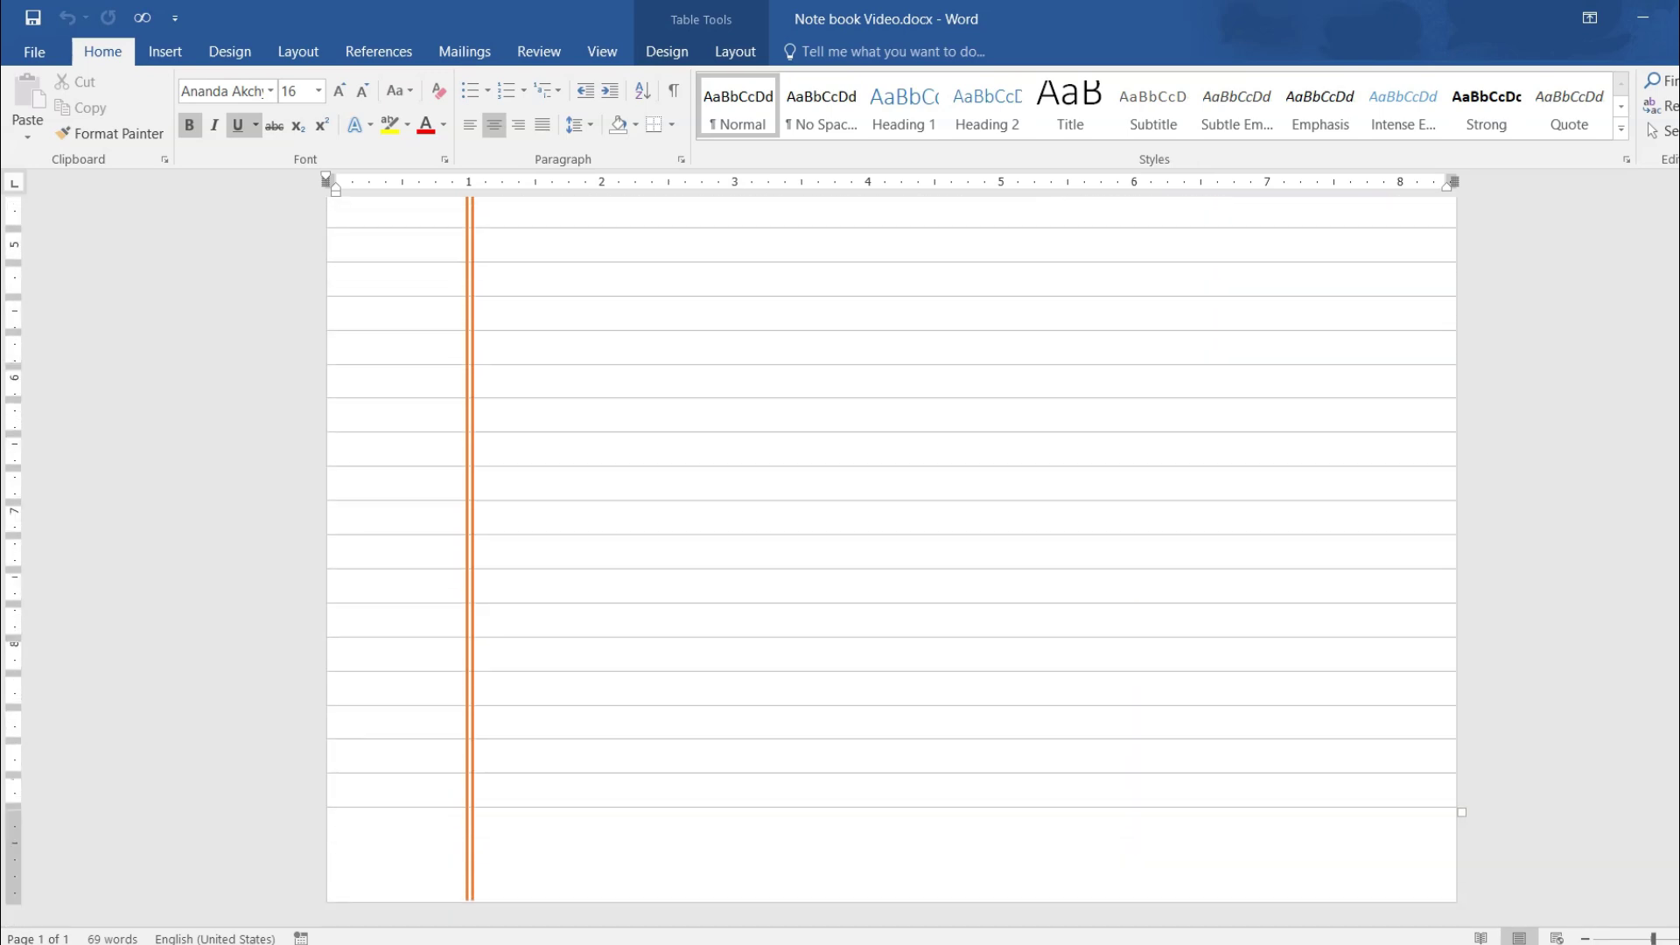
pyautogui.scroll(5, 1126, 638)
pyautogui.hotkey('ctrl', 'p')
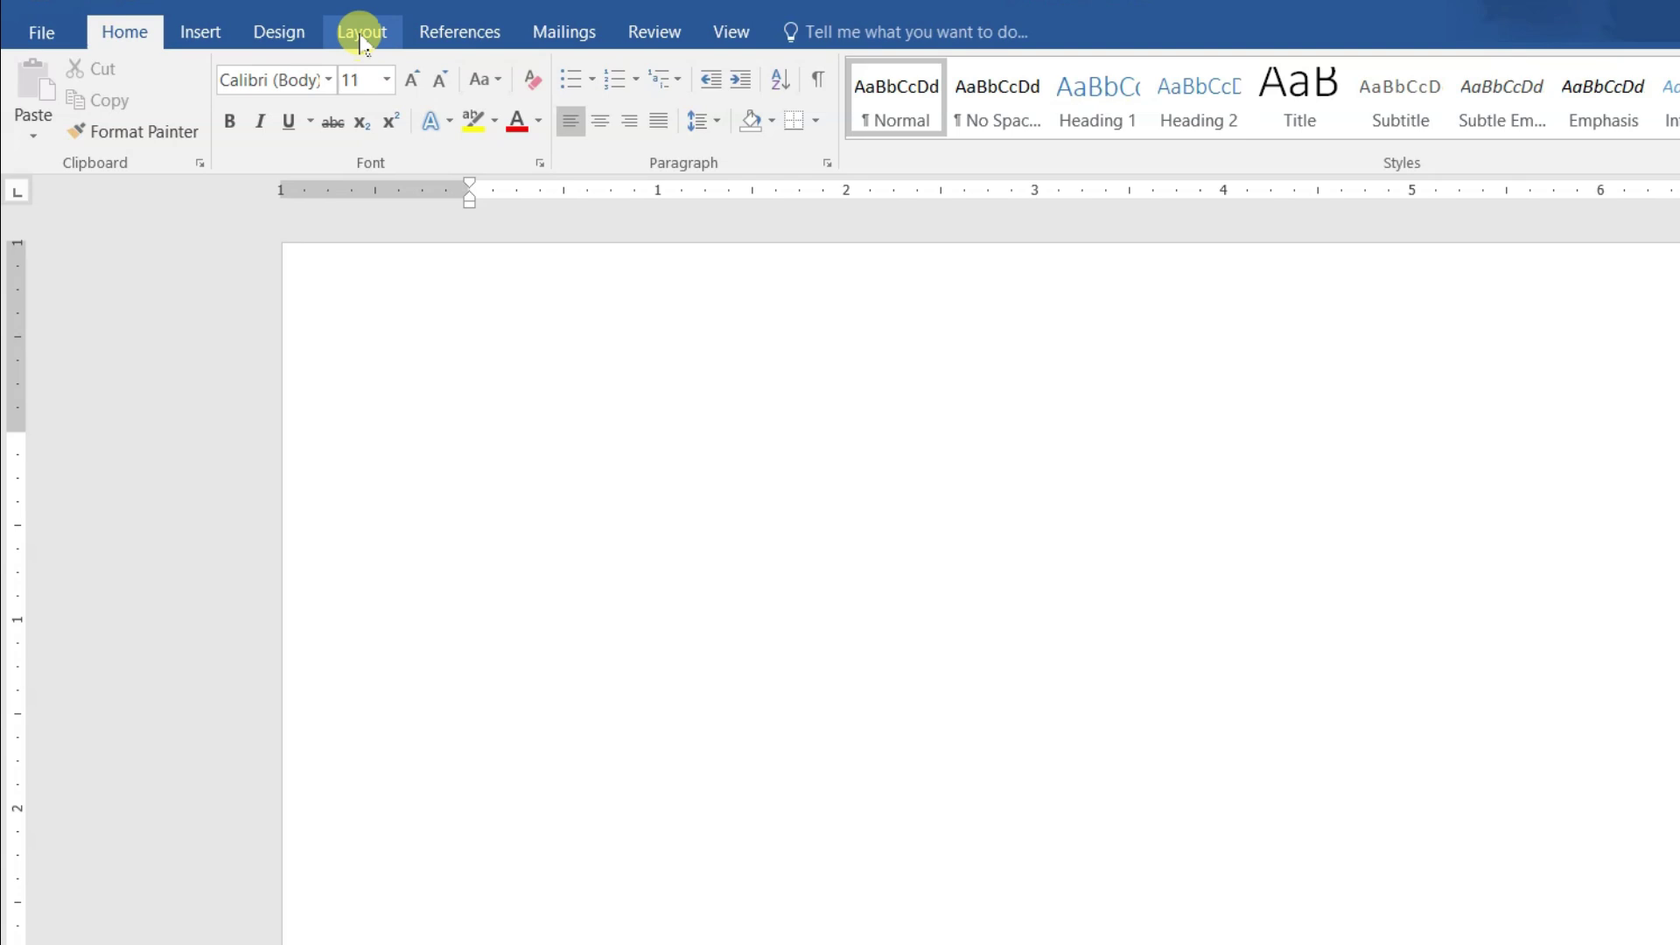
# Enter 0 for top, bottom, left and right in Custom Margins and apply it.
pyautogui.click(362, 35)
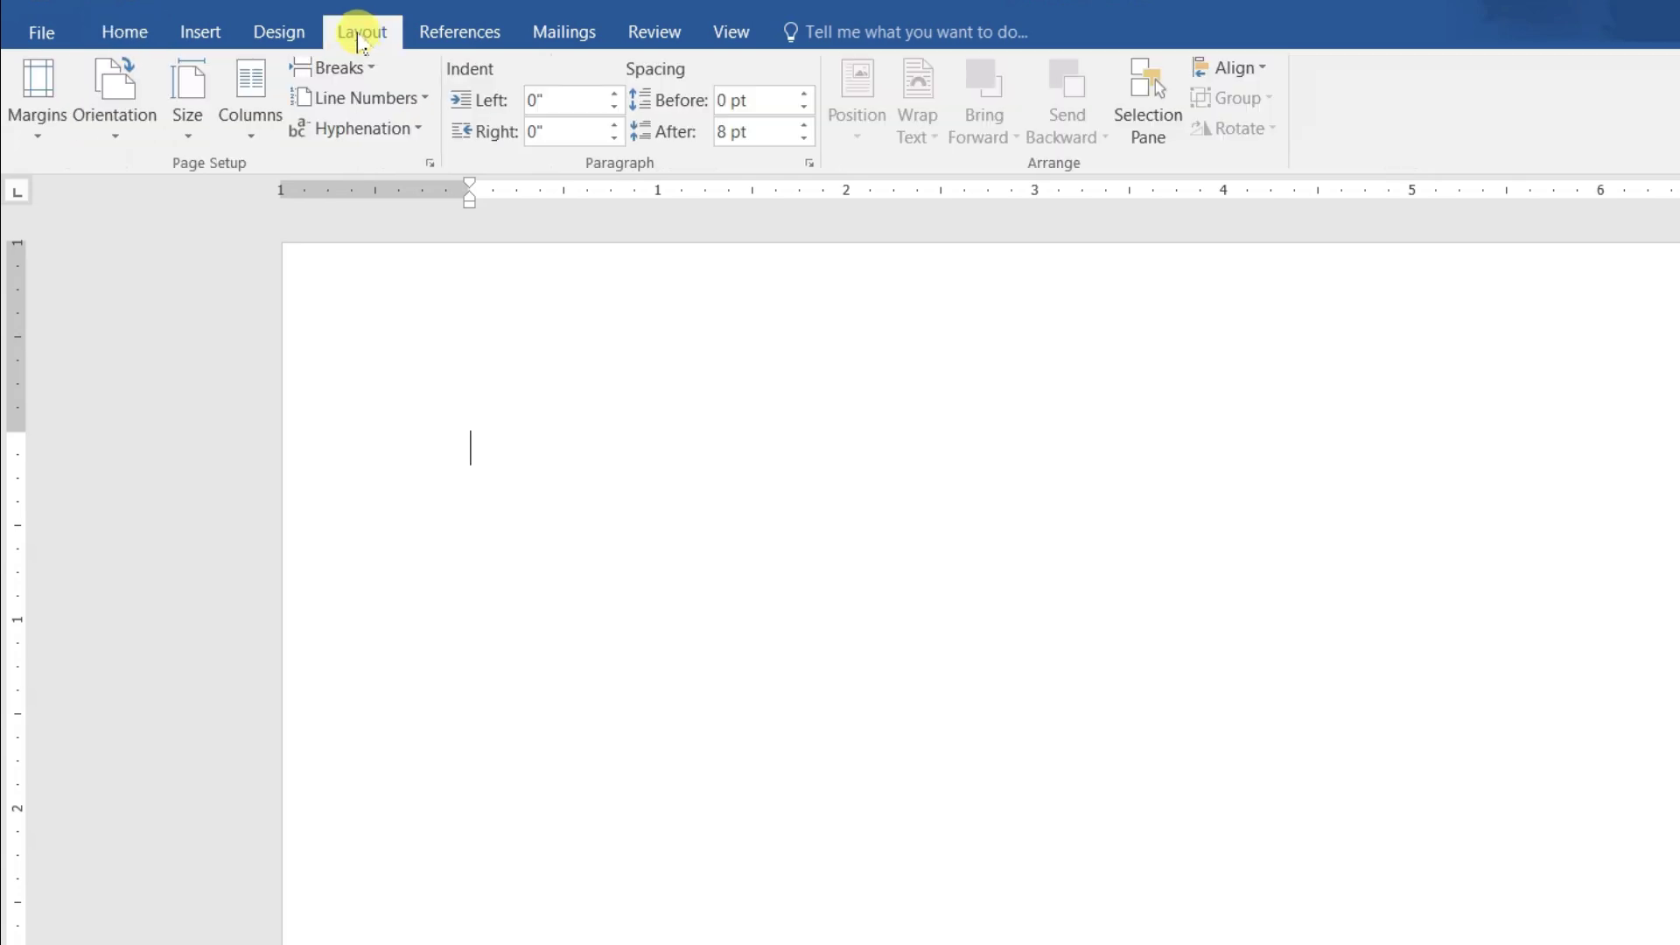
pyautogui.click(38, 123)
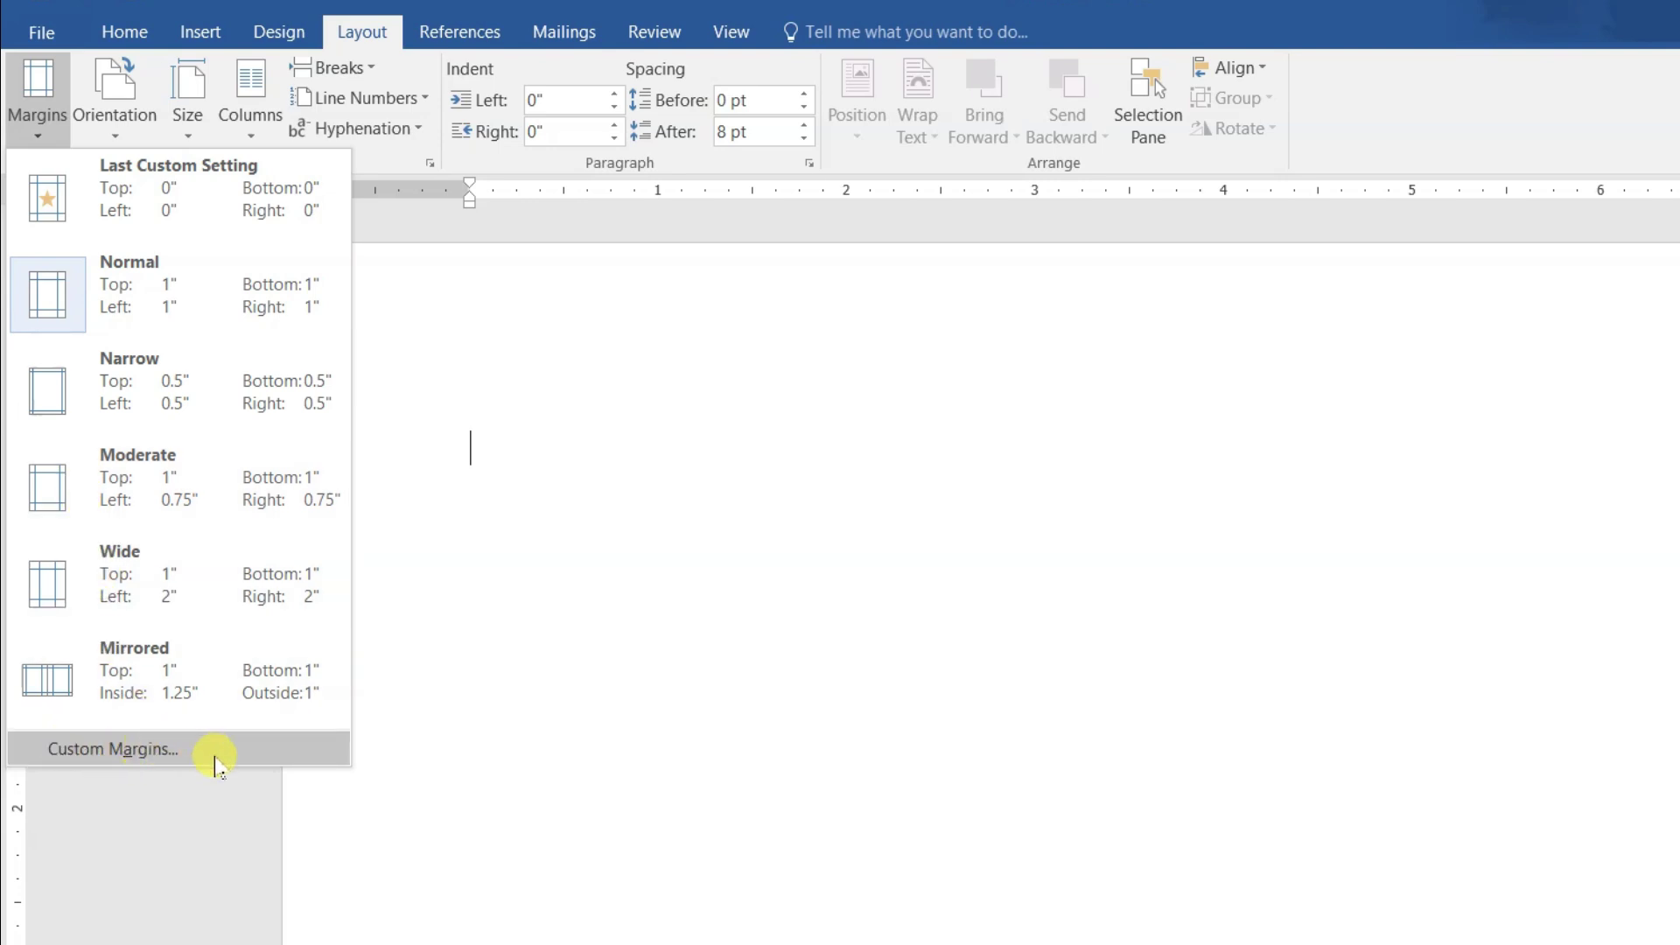
pyautogui.click(130, 753)
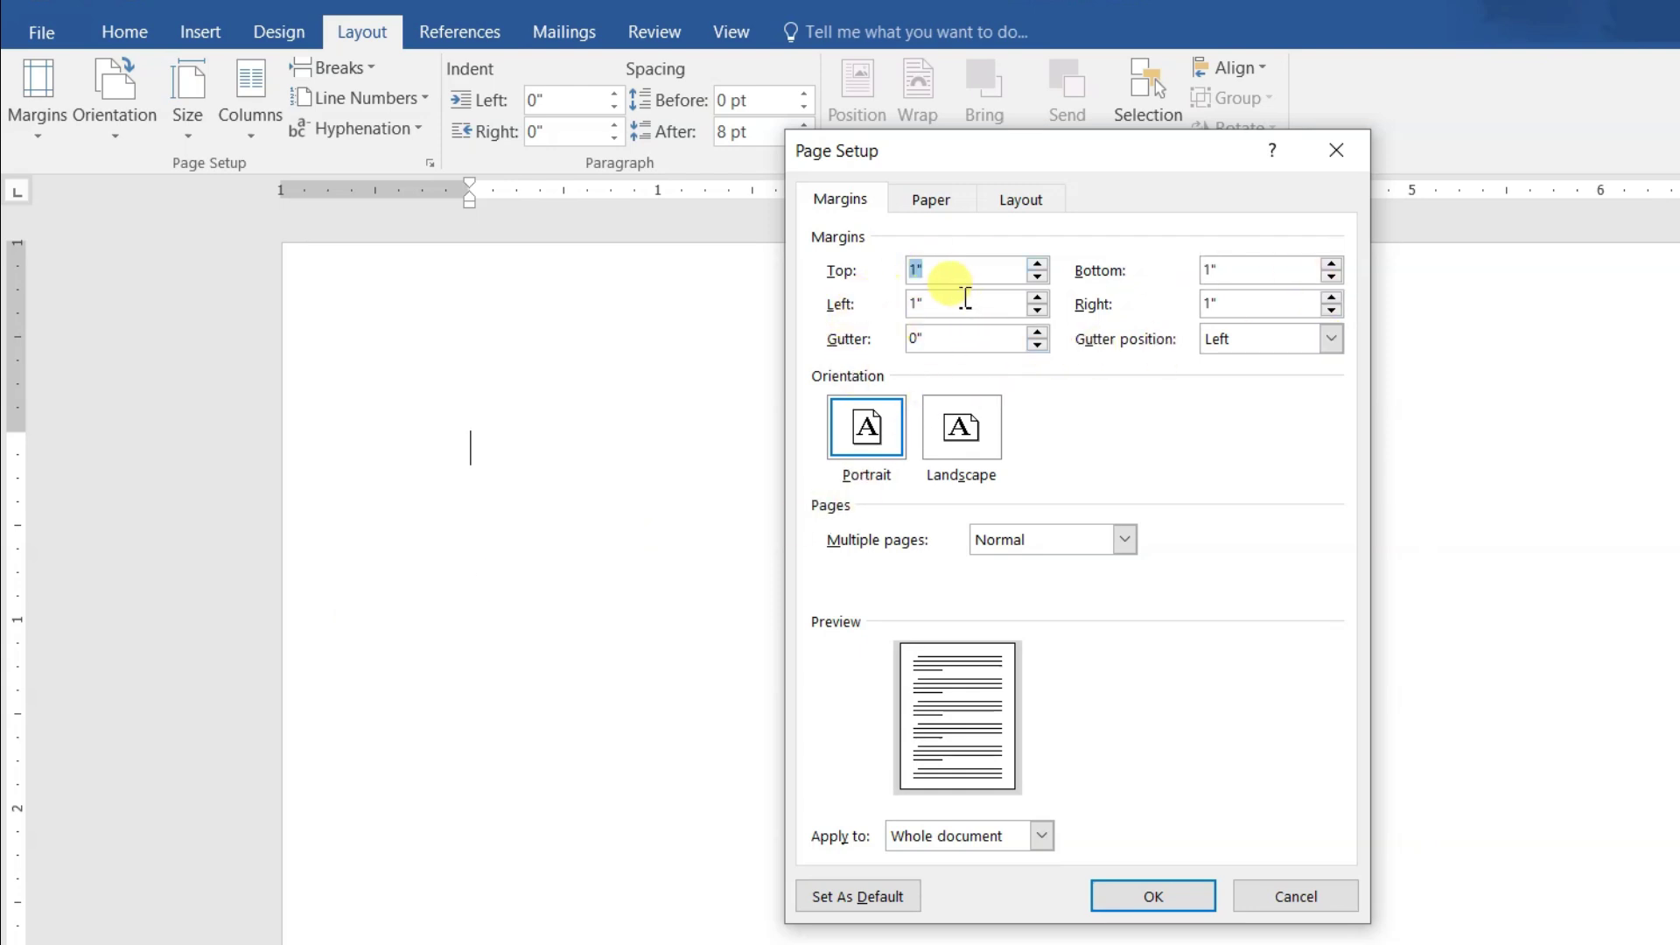
pyautogui.write('0')
pyautogui.press('Tab')
pyautogui.write('0')
pyautogui.press('Tab')
pyautogui.write('0')
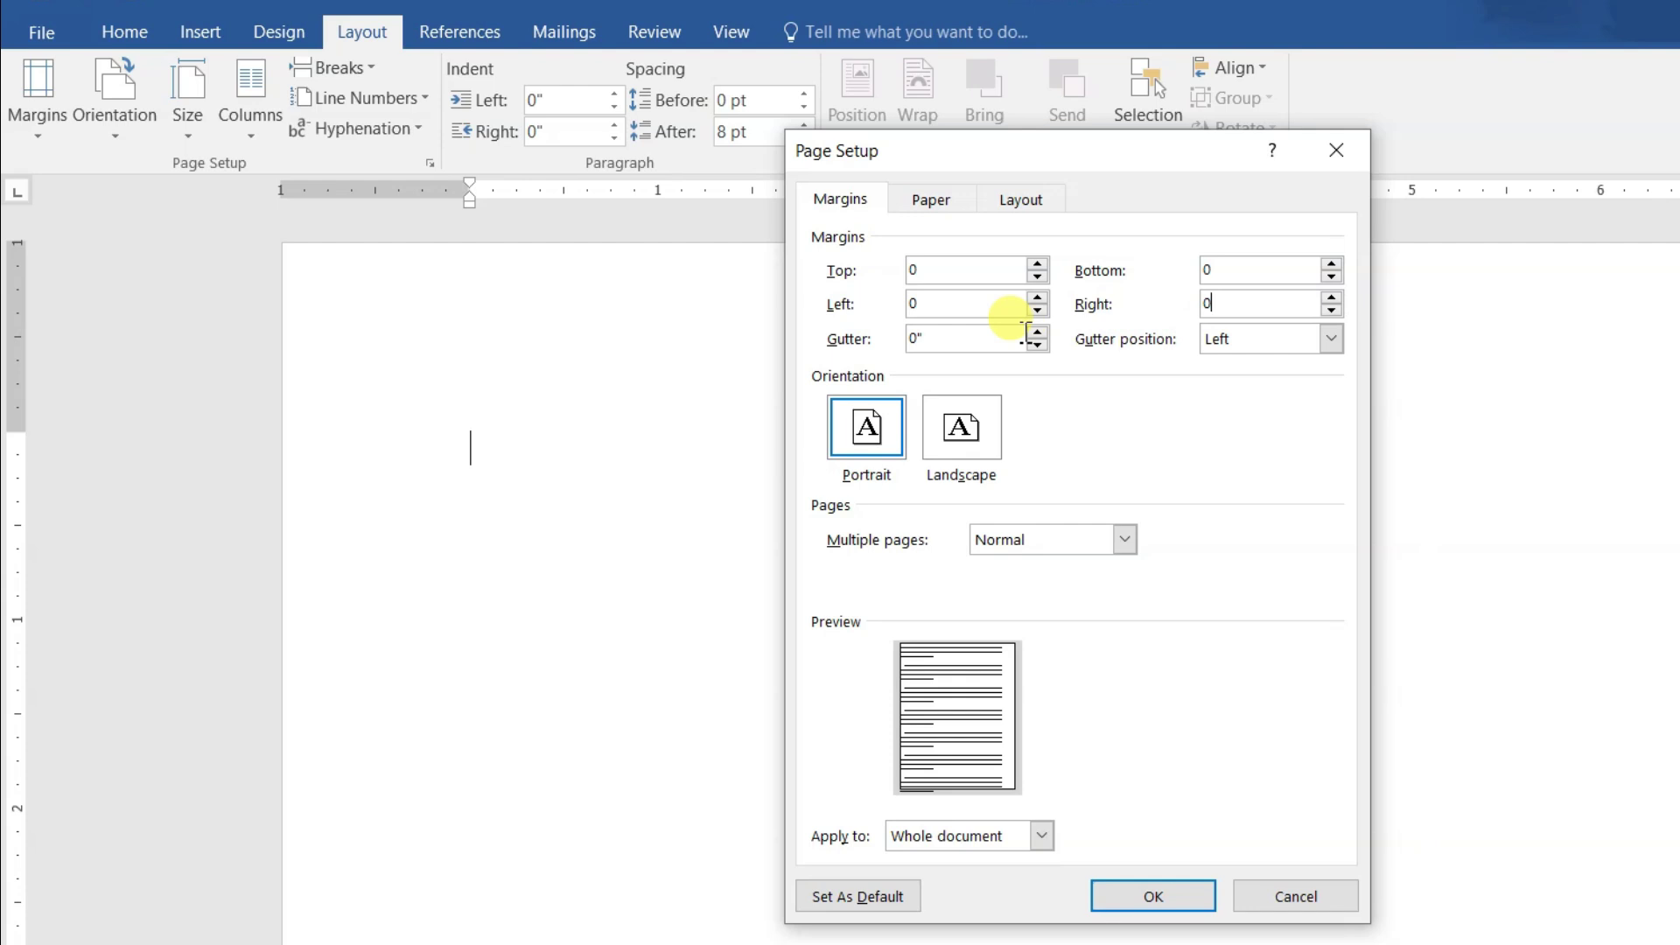
pyautogui.click(1179, 903)
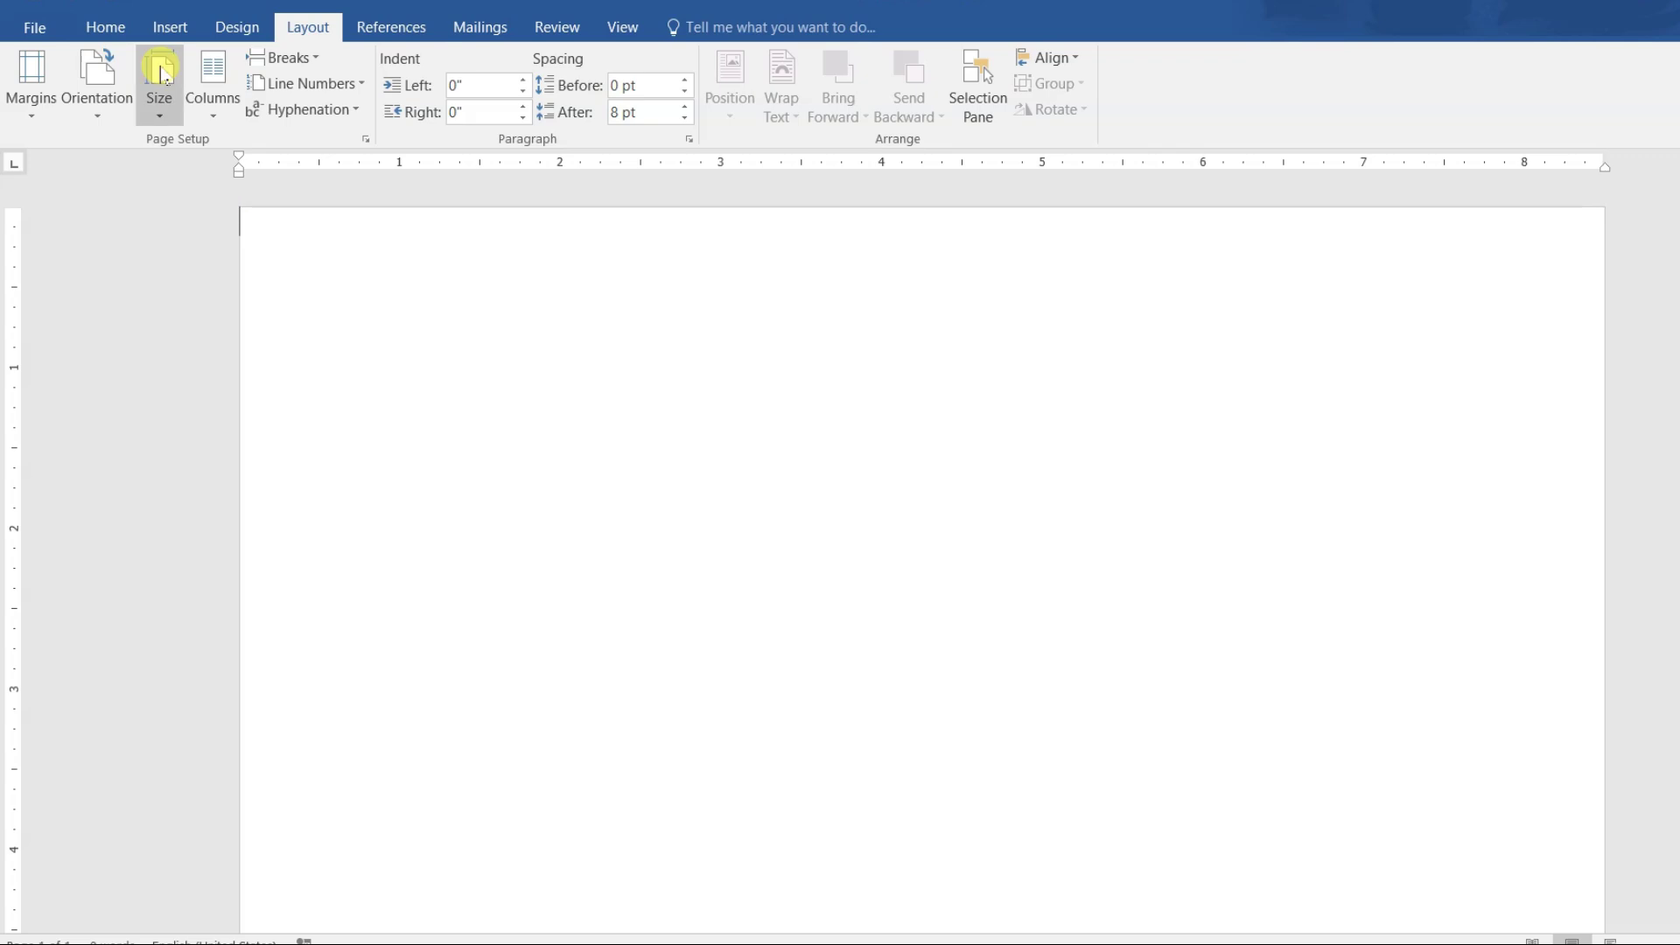
# Insert a 1x1 table from the Insert Table grid.
pyautogui.click(166, 33)
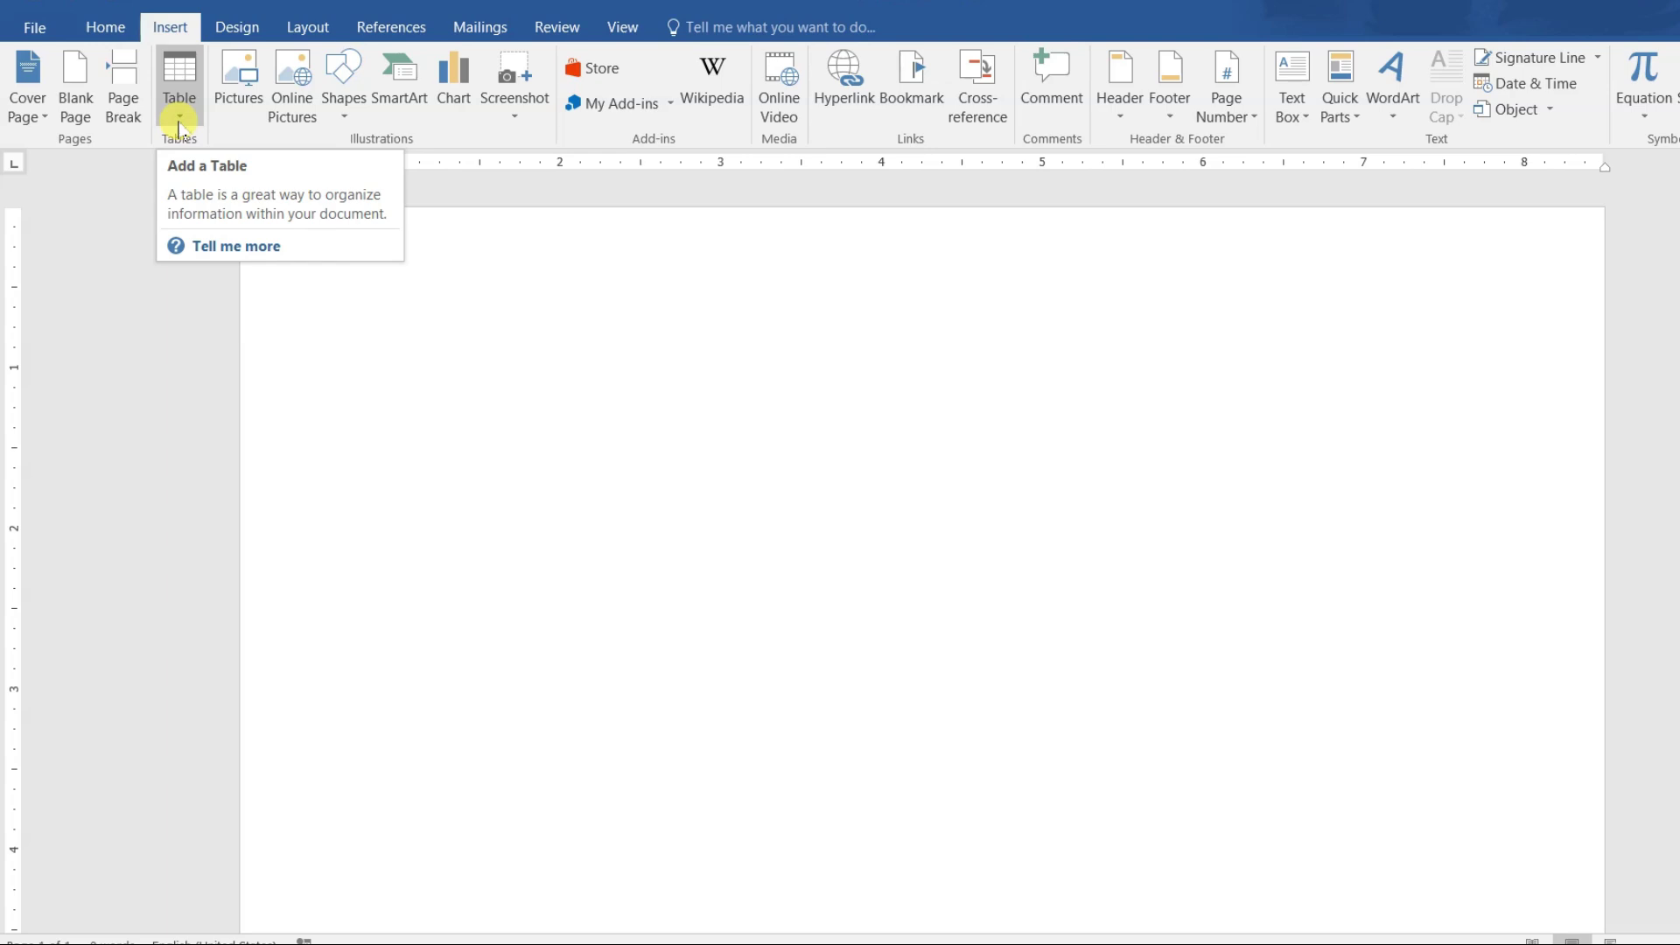
pyautogui.click(179, 127)
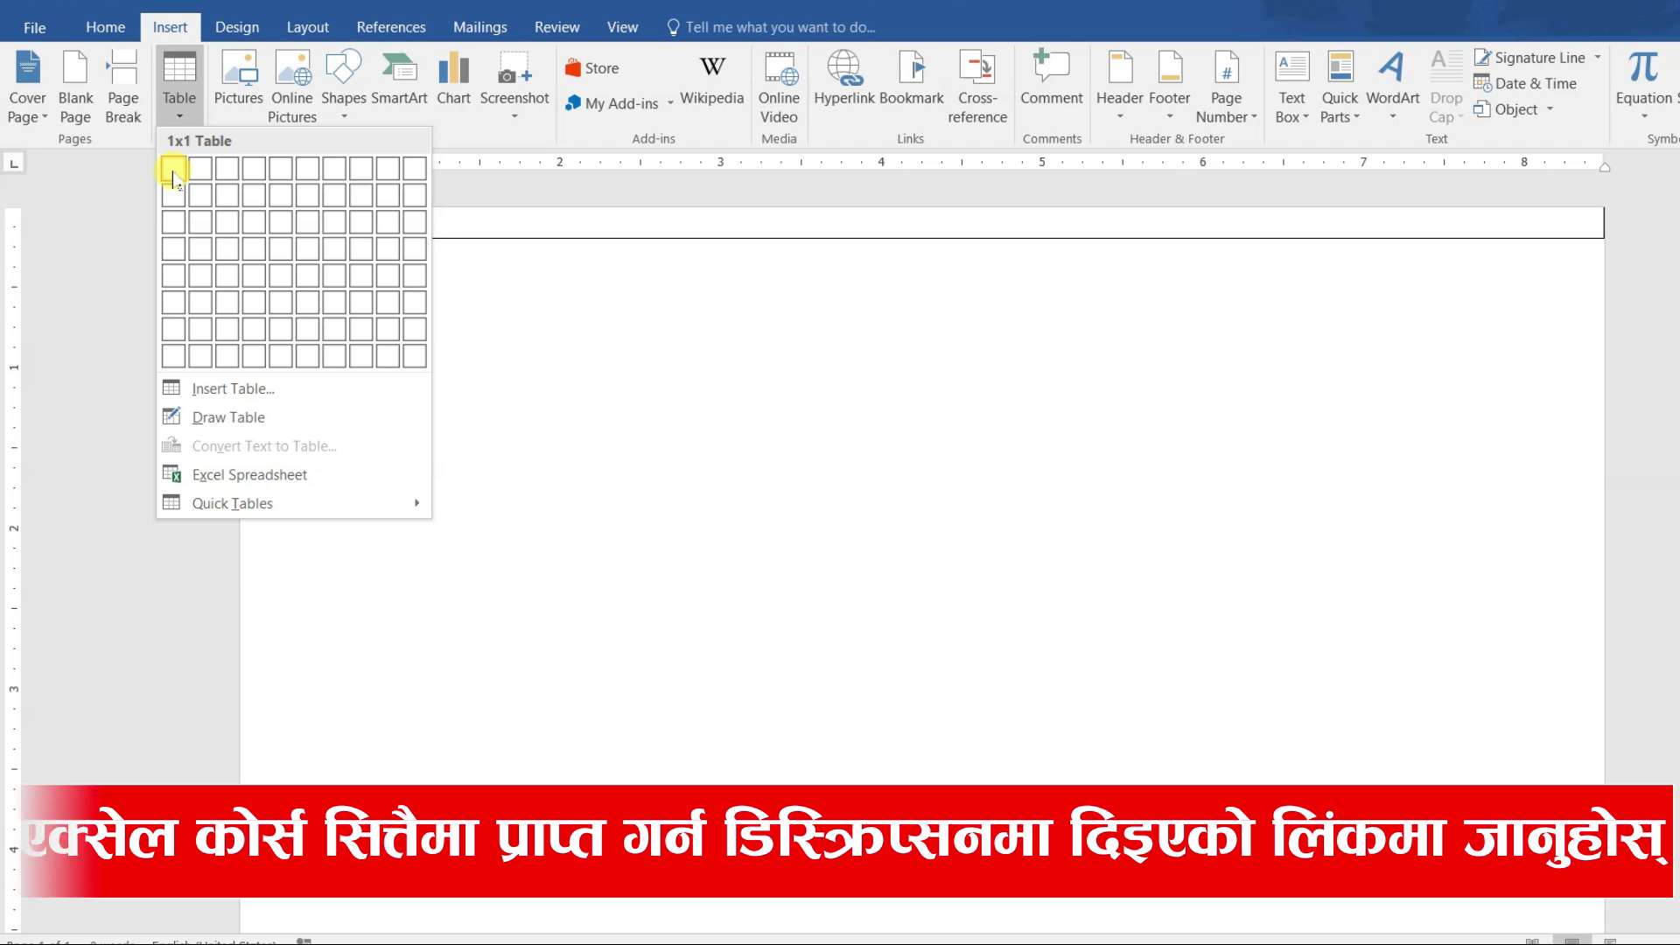
pyautogui.click(173, 175)
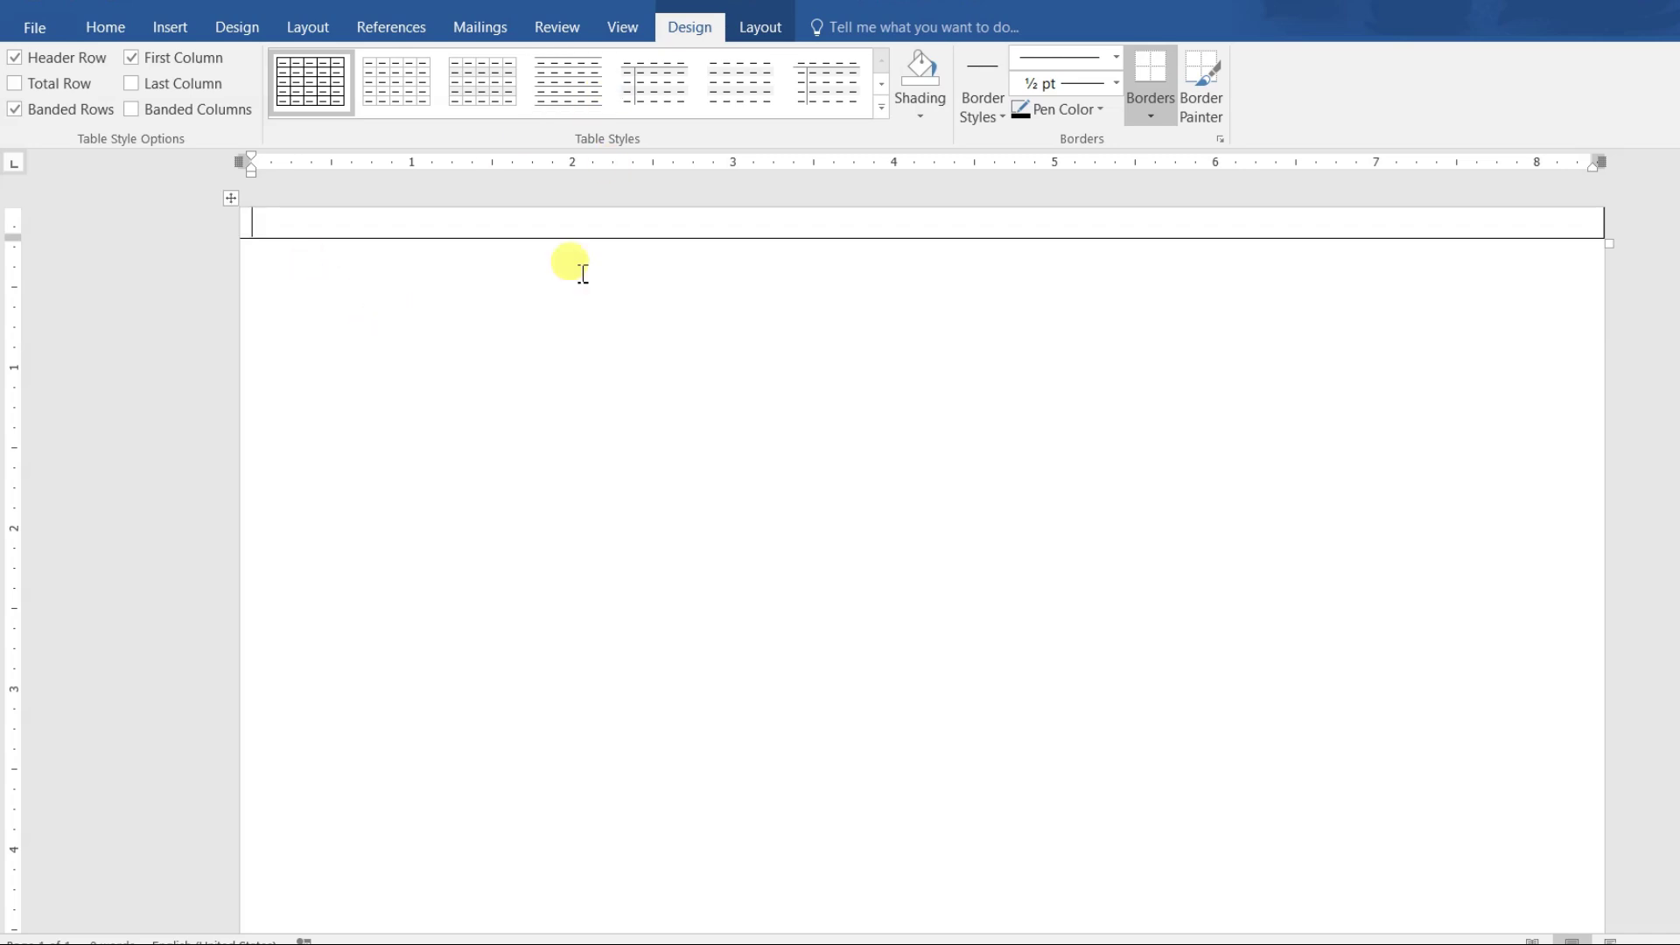
# Drag the one-cell table down the page, leaving blank space above it.
pyautogui.click(543, 375)
pyautogui.click(504, 231)
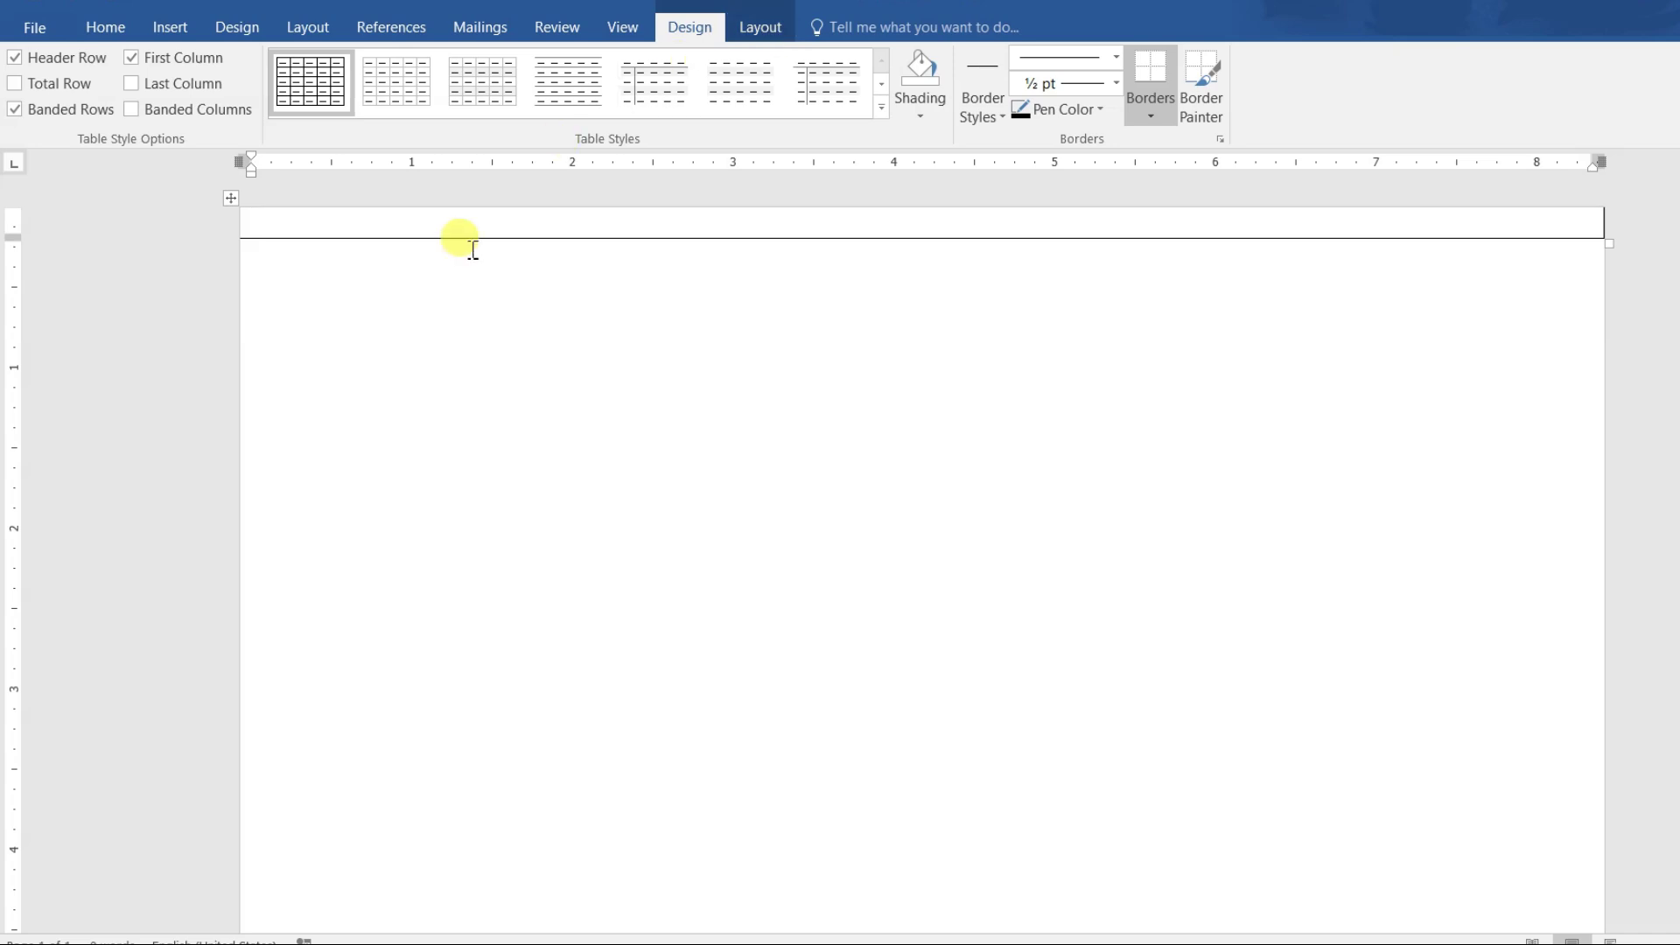
pyautogui.click(231, 201)
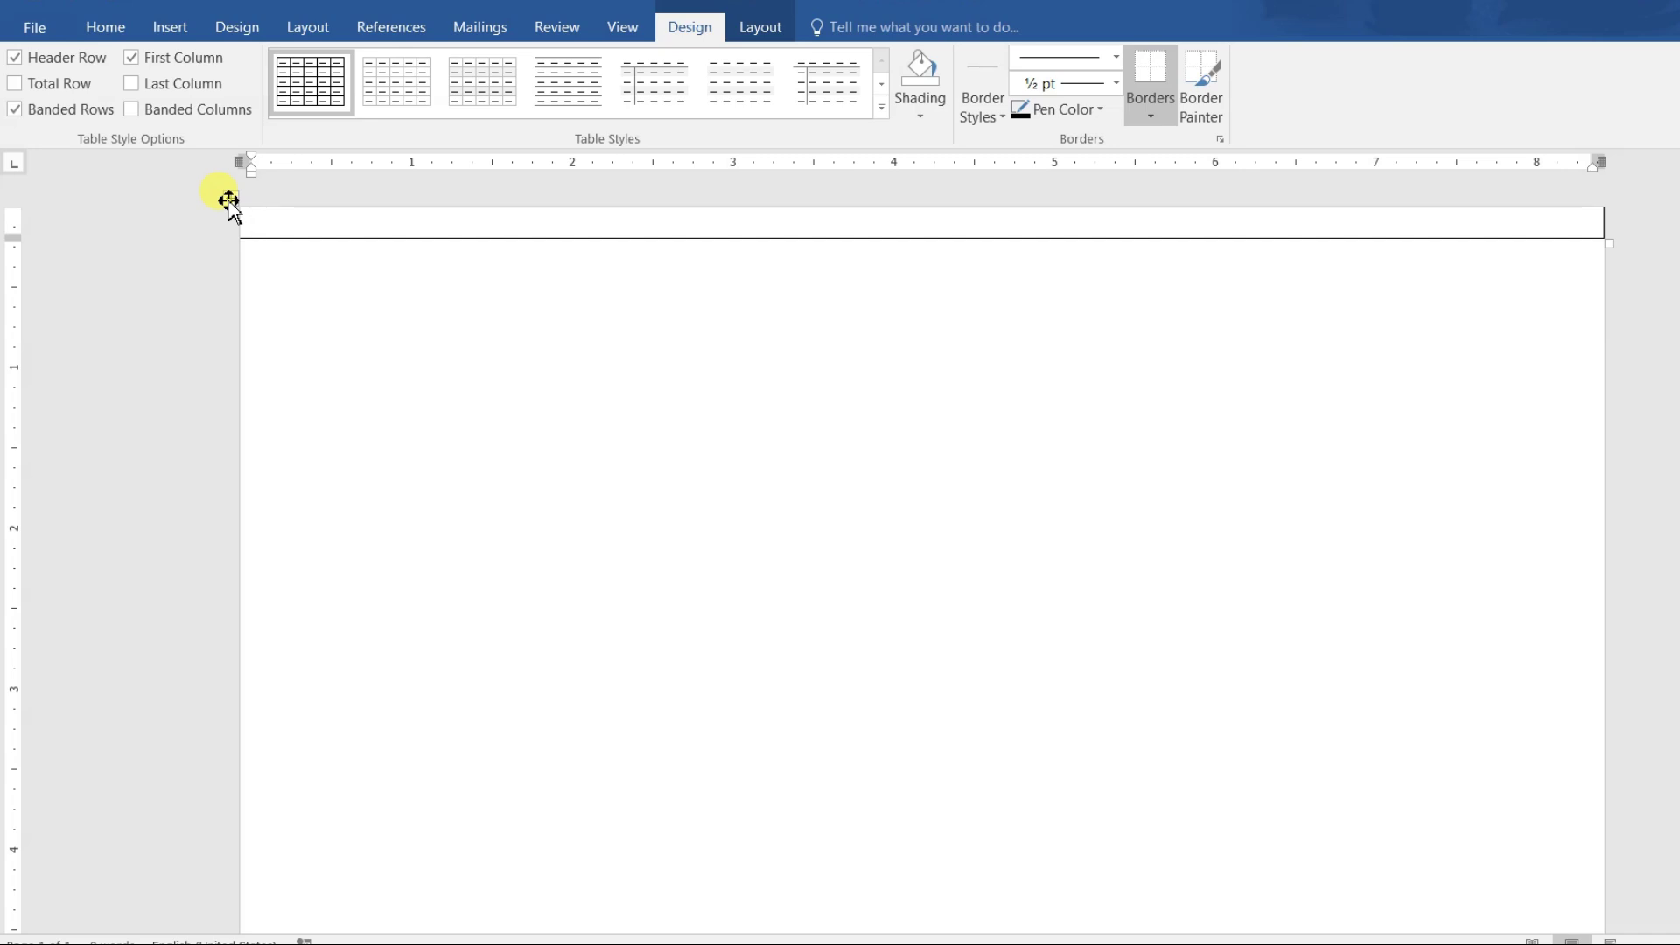
pyautogui.moveTo(228, 202); pyautogui.dragTo(227, 393)
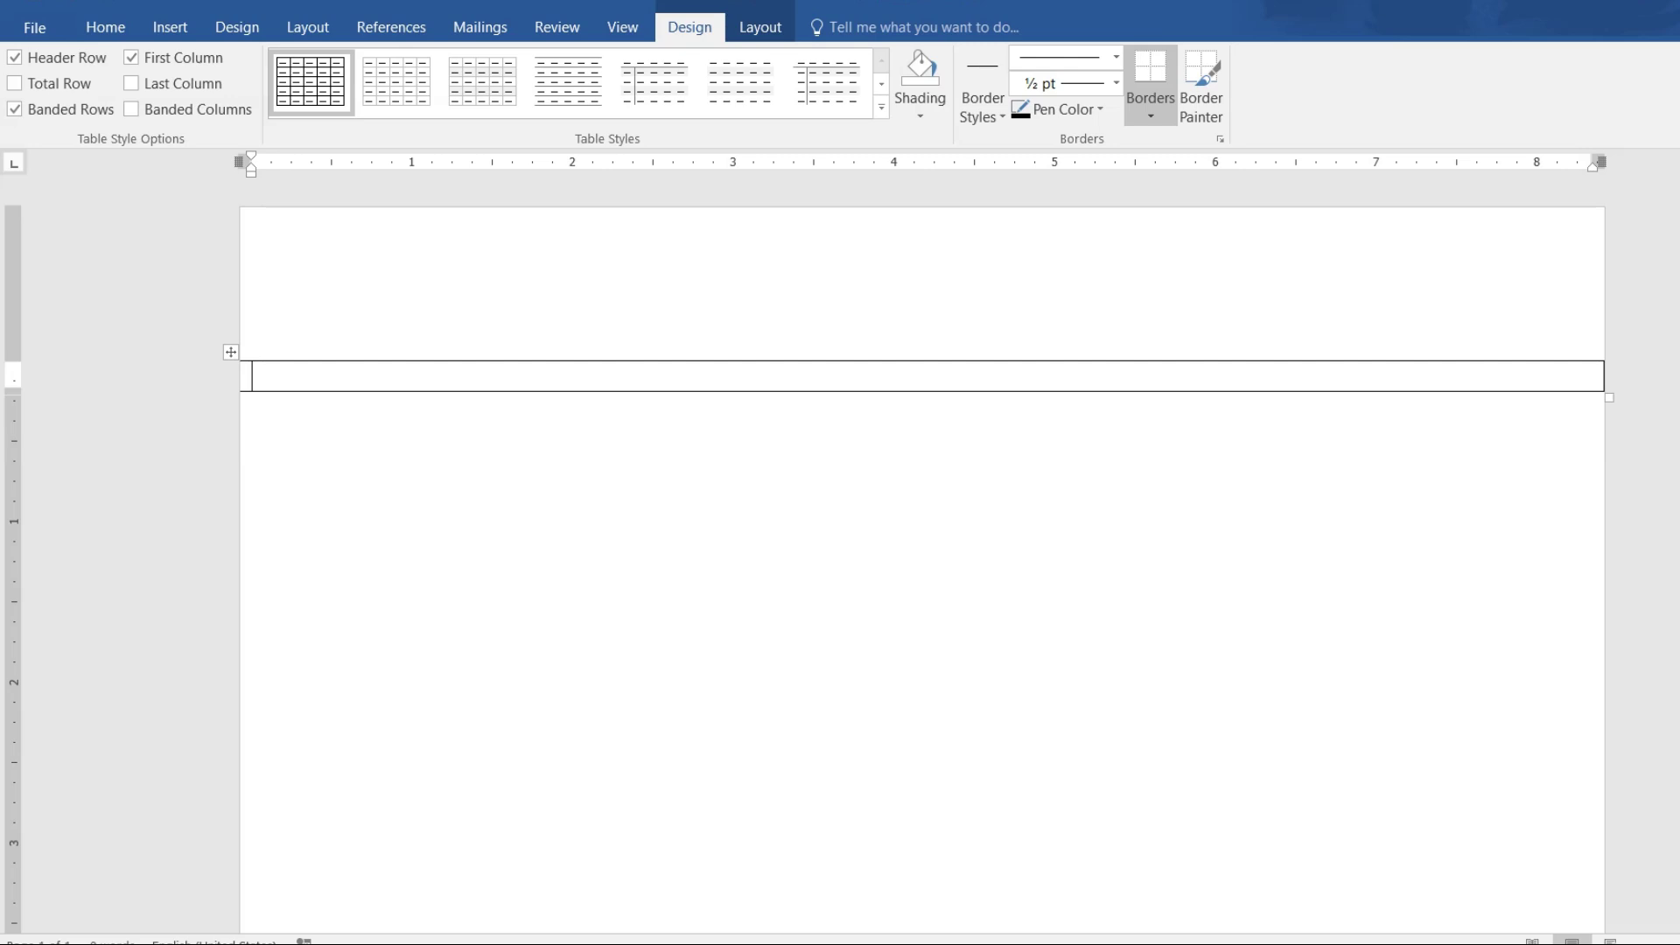
# Adjust the row's height by dragging its bottom border, settling on a narrow strip.
pyautogui.moveTo(876, 391); pyautogui.dragTo(875, 400)
pyautogui.moveTo(438, 400); pyautogui.dragTo(525, 441)
pyautogui.moveTo(656, 441); pyautogui.dragTo(656, 408)
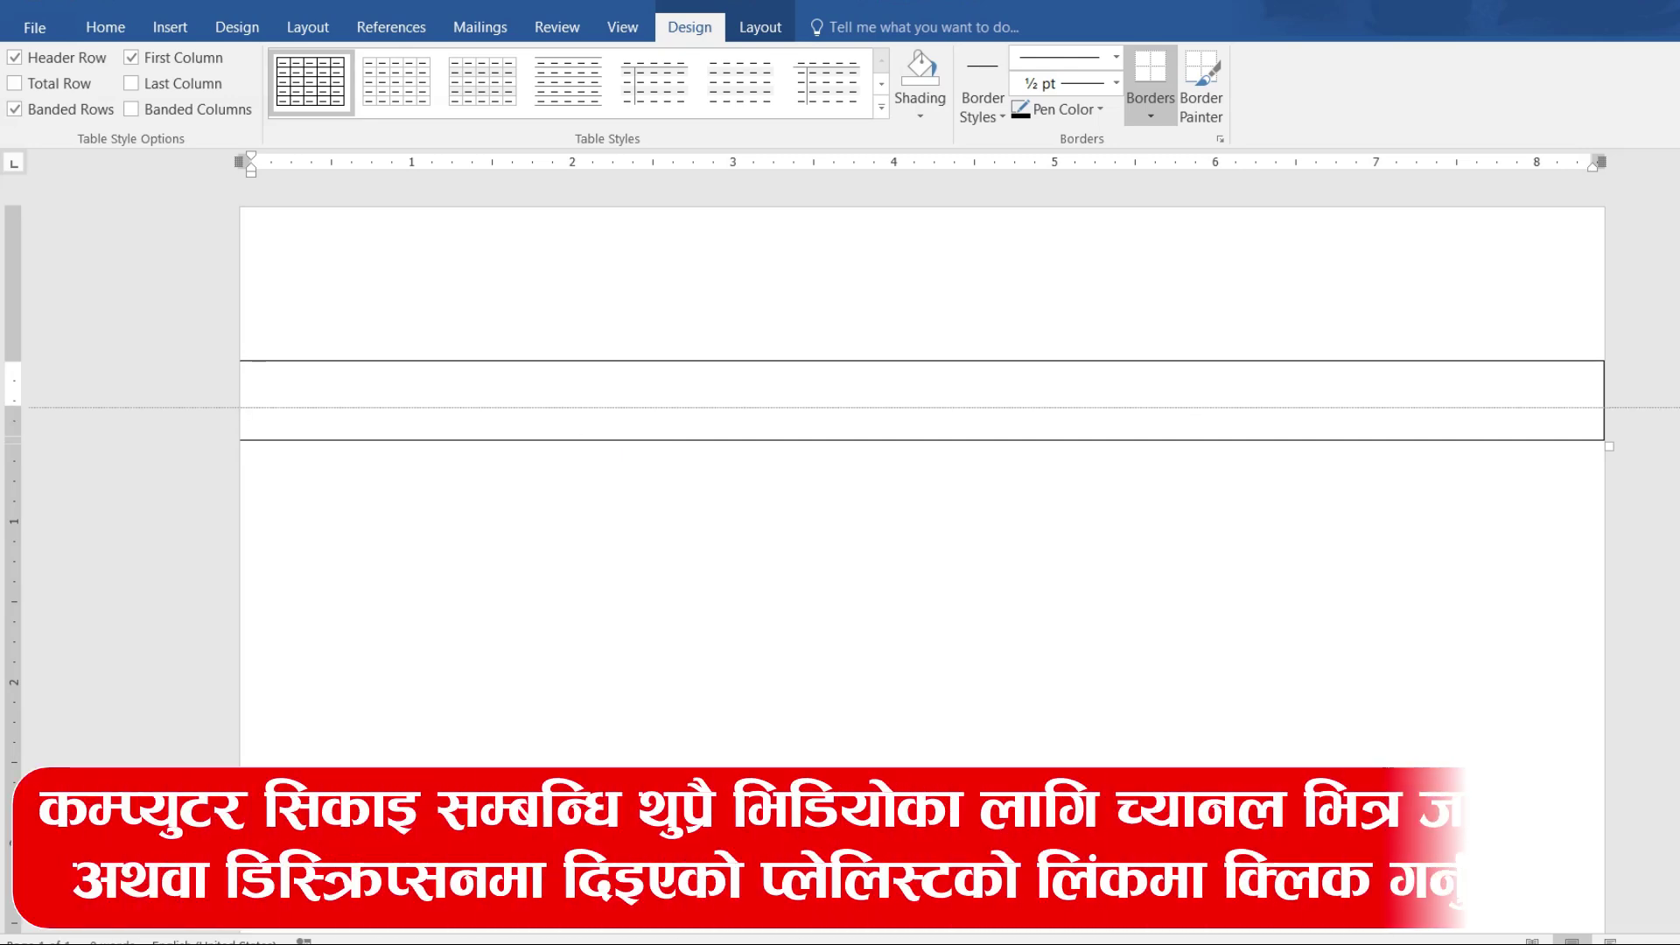
pyautogui.press('Escape')
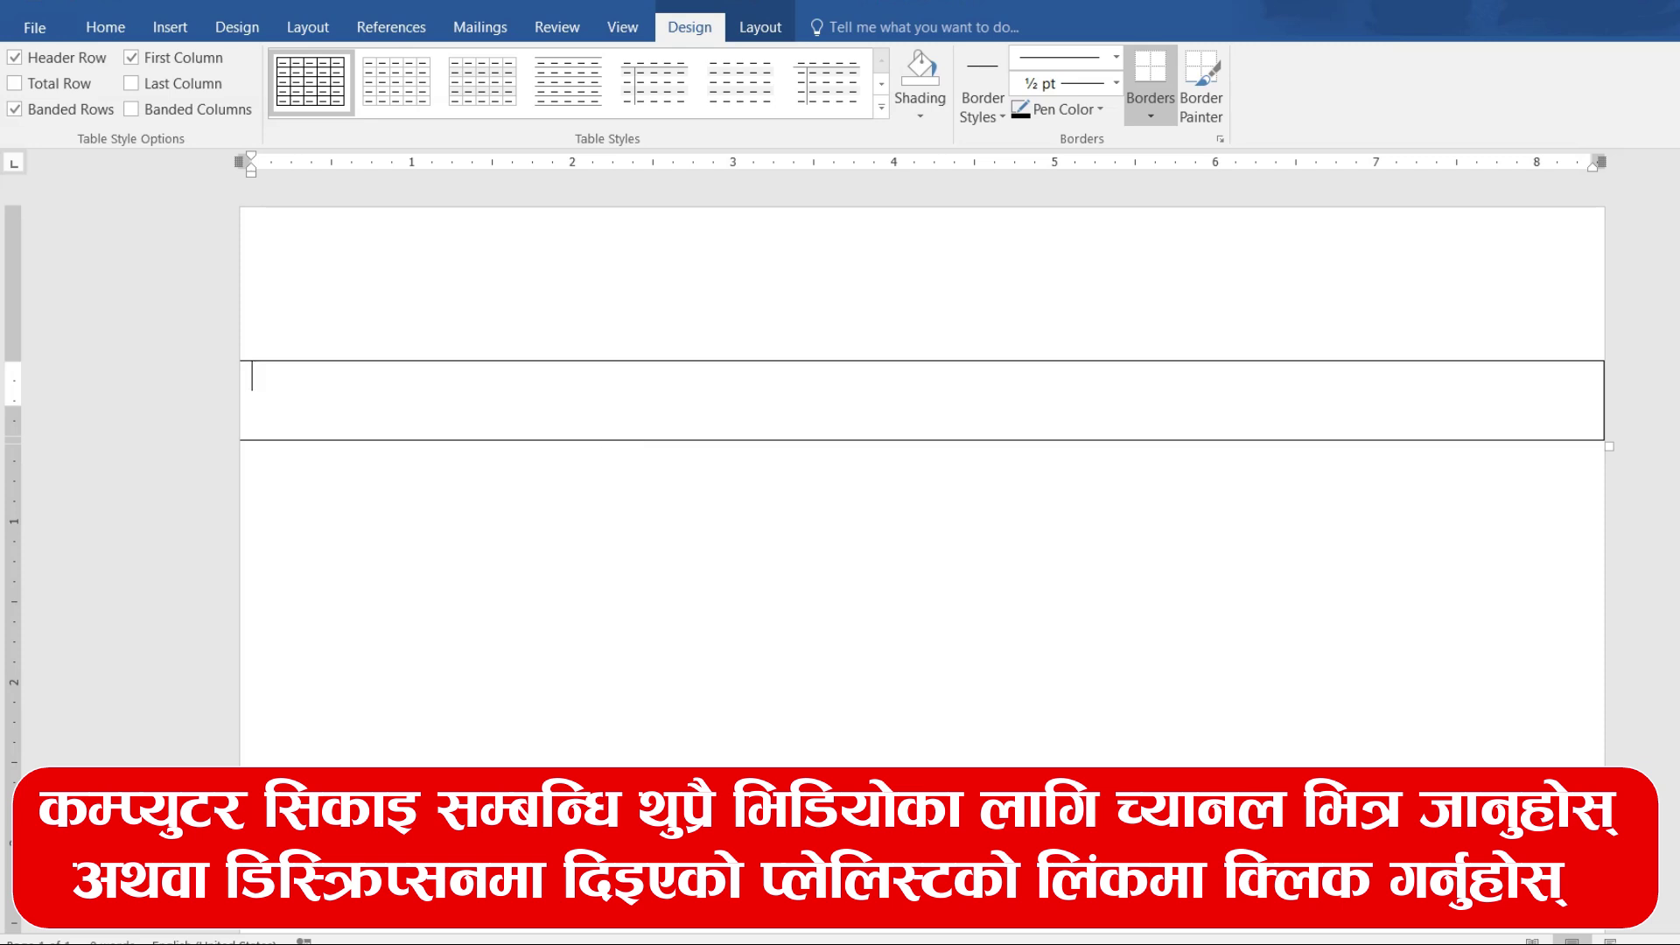
pyautogui.moveTo(657, 440)
pyautogui.mouseDown()
pyautogui.moveTo(657, 411)
pyautogui.moveTo(564, 408)
pyautogui.moveTo(602, 416)
pyautogui.mouseUp()
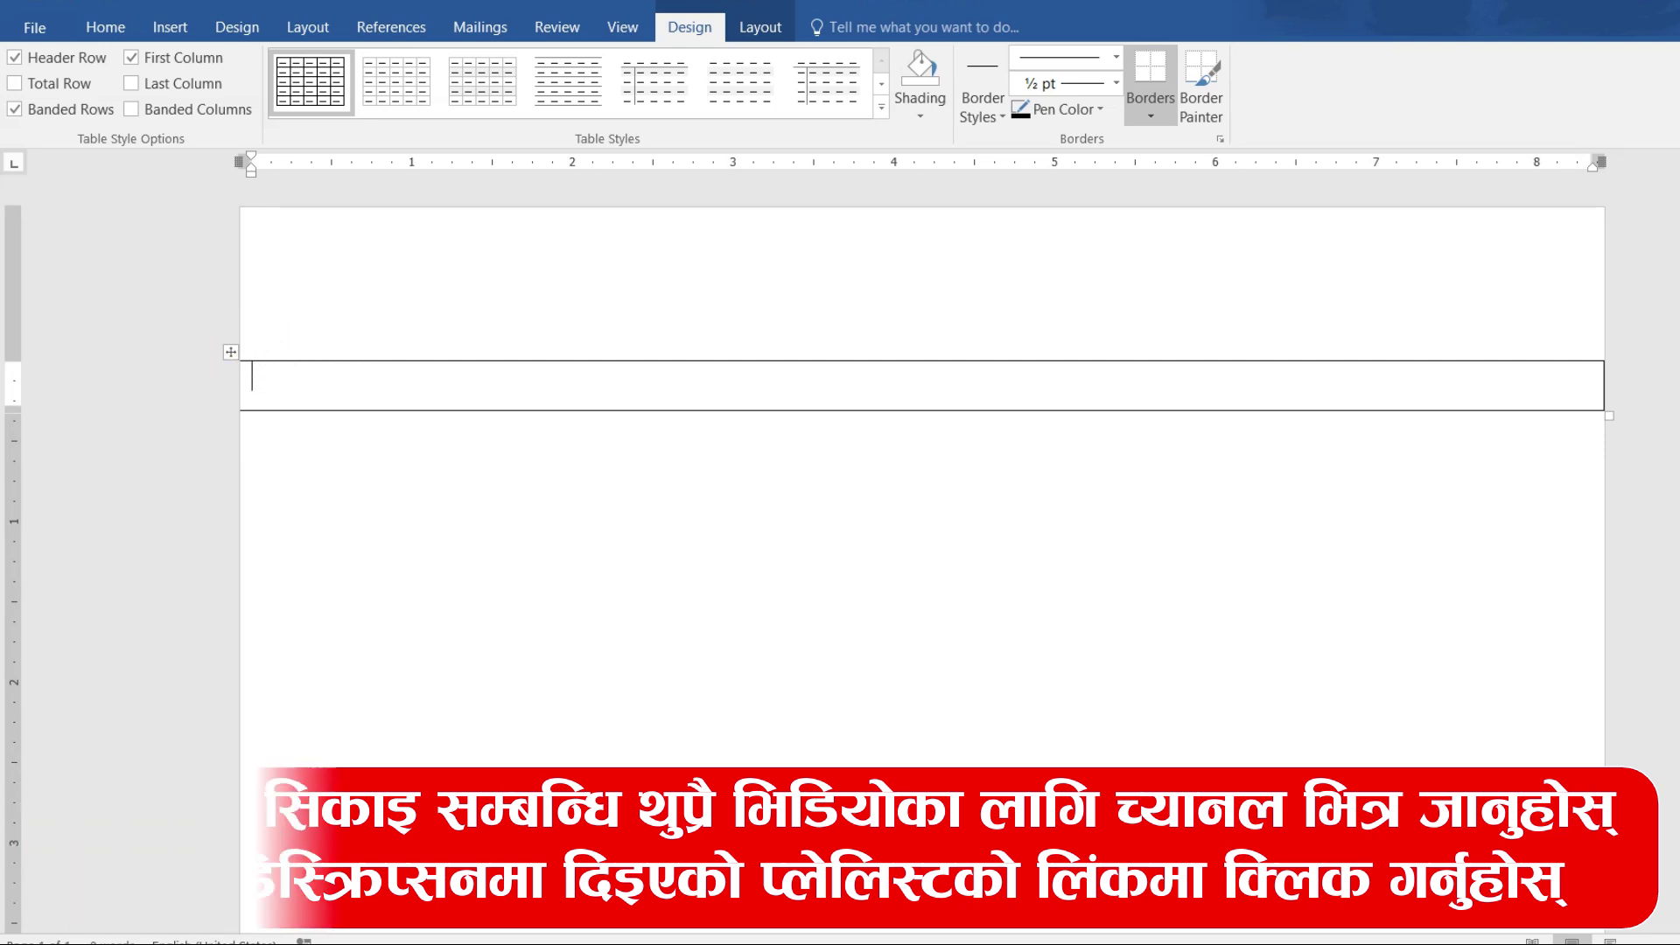
# Apply a light grey grid table style, then add an empty line above the table.
pyautogui.click(229, 375)
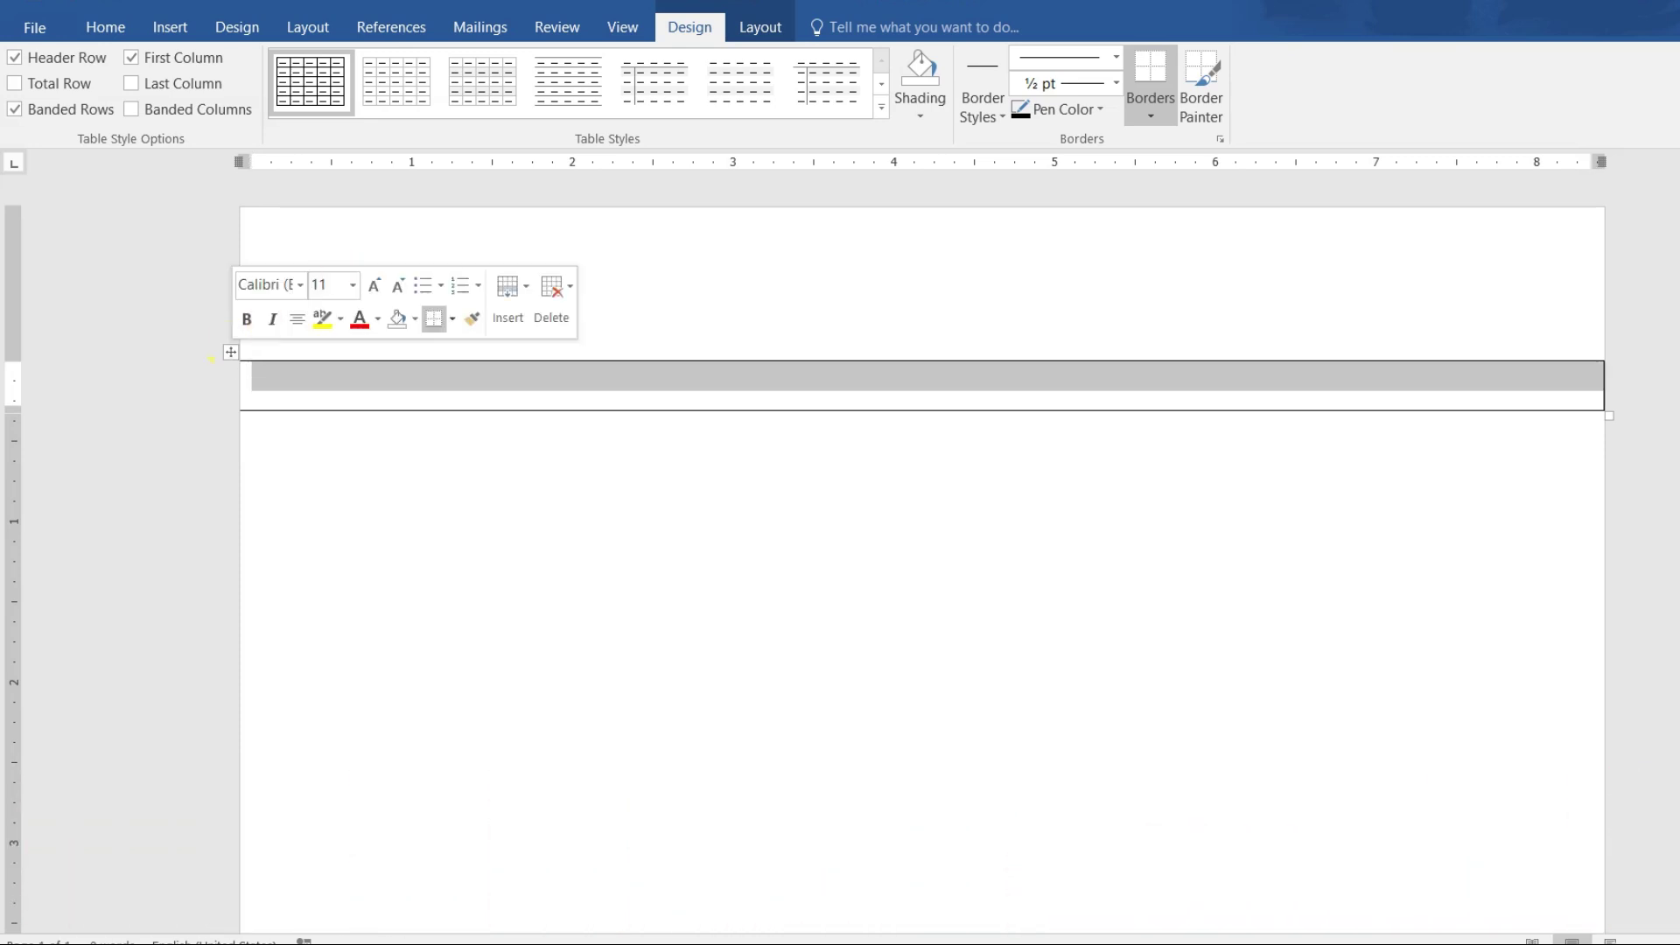
pyautogui.click(390, 97)
pyautogui.click(322, 96)
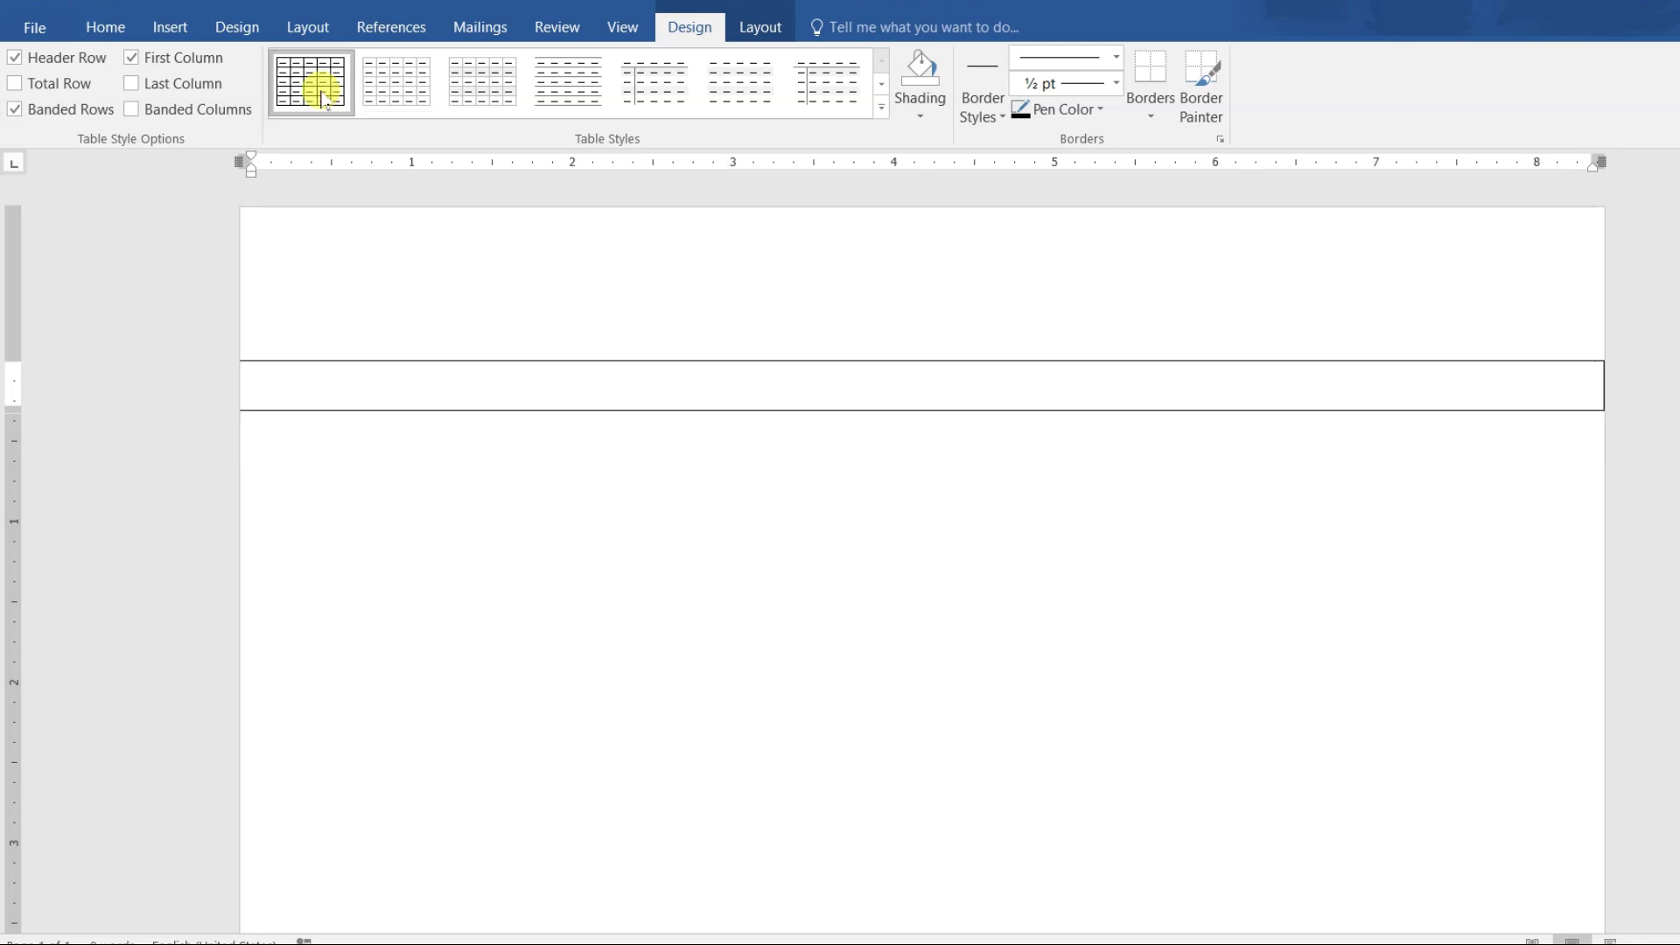
pyautogui.click(386, 82)
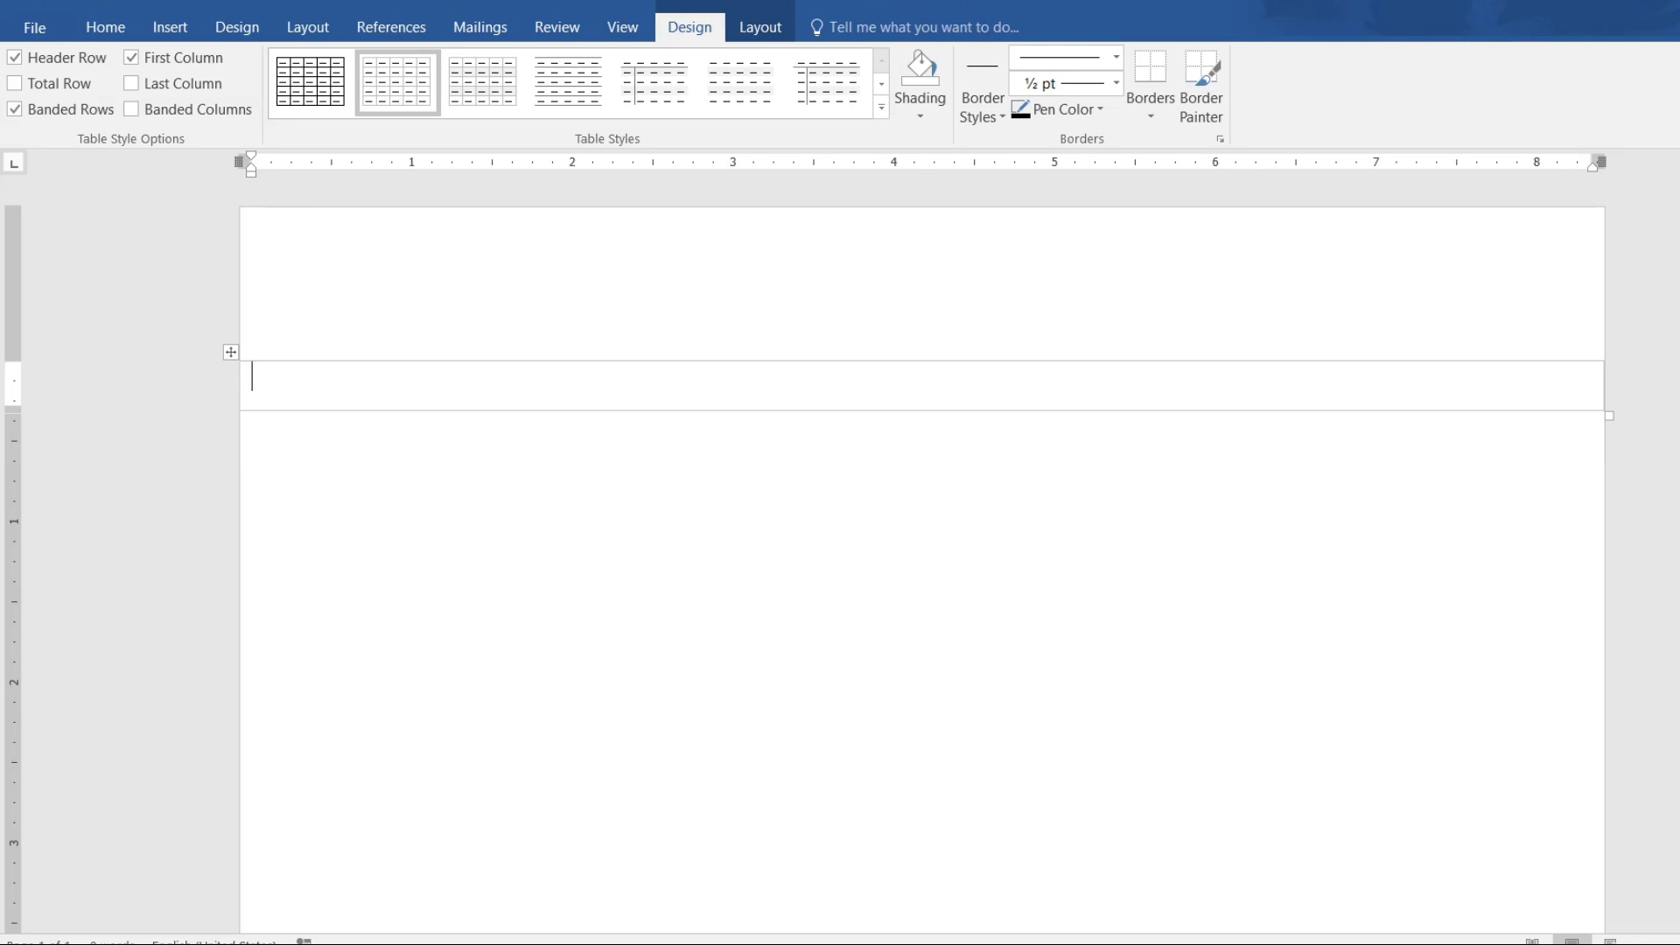
pyautogui.click(882, 111)
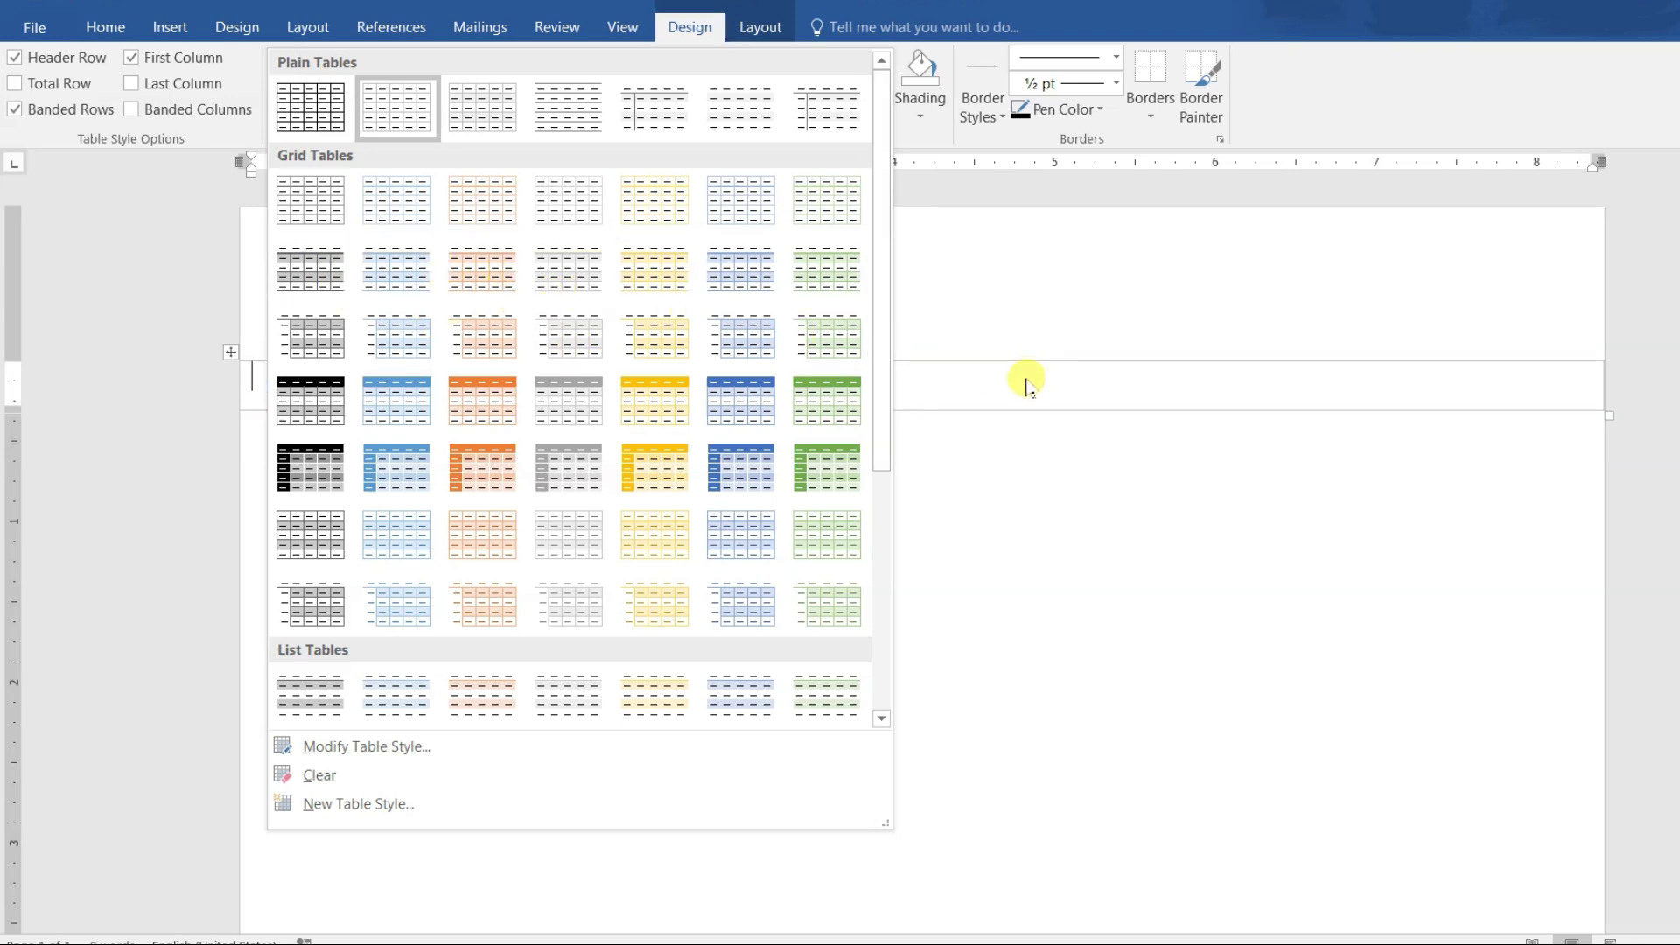
pyautogui.press('Escape')
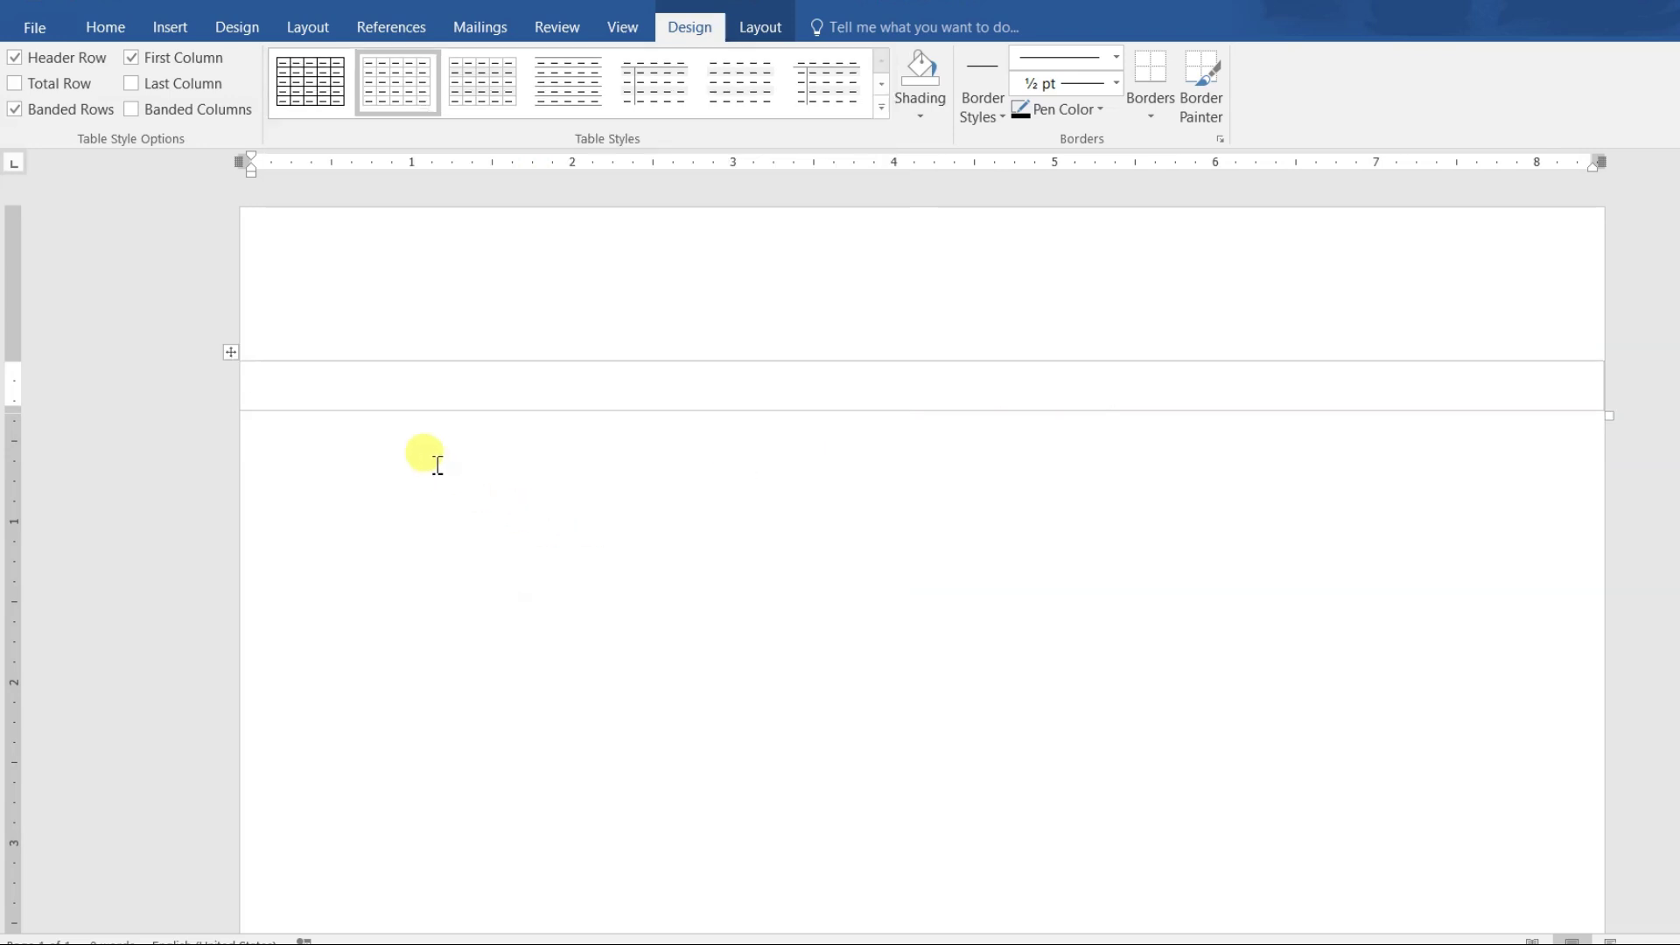
pyautogui.press('Return')
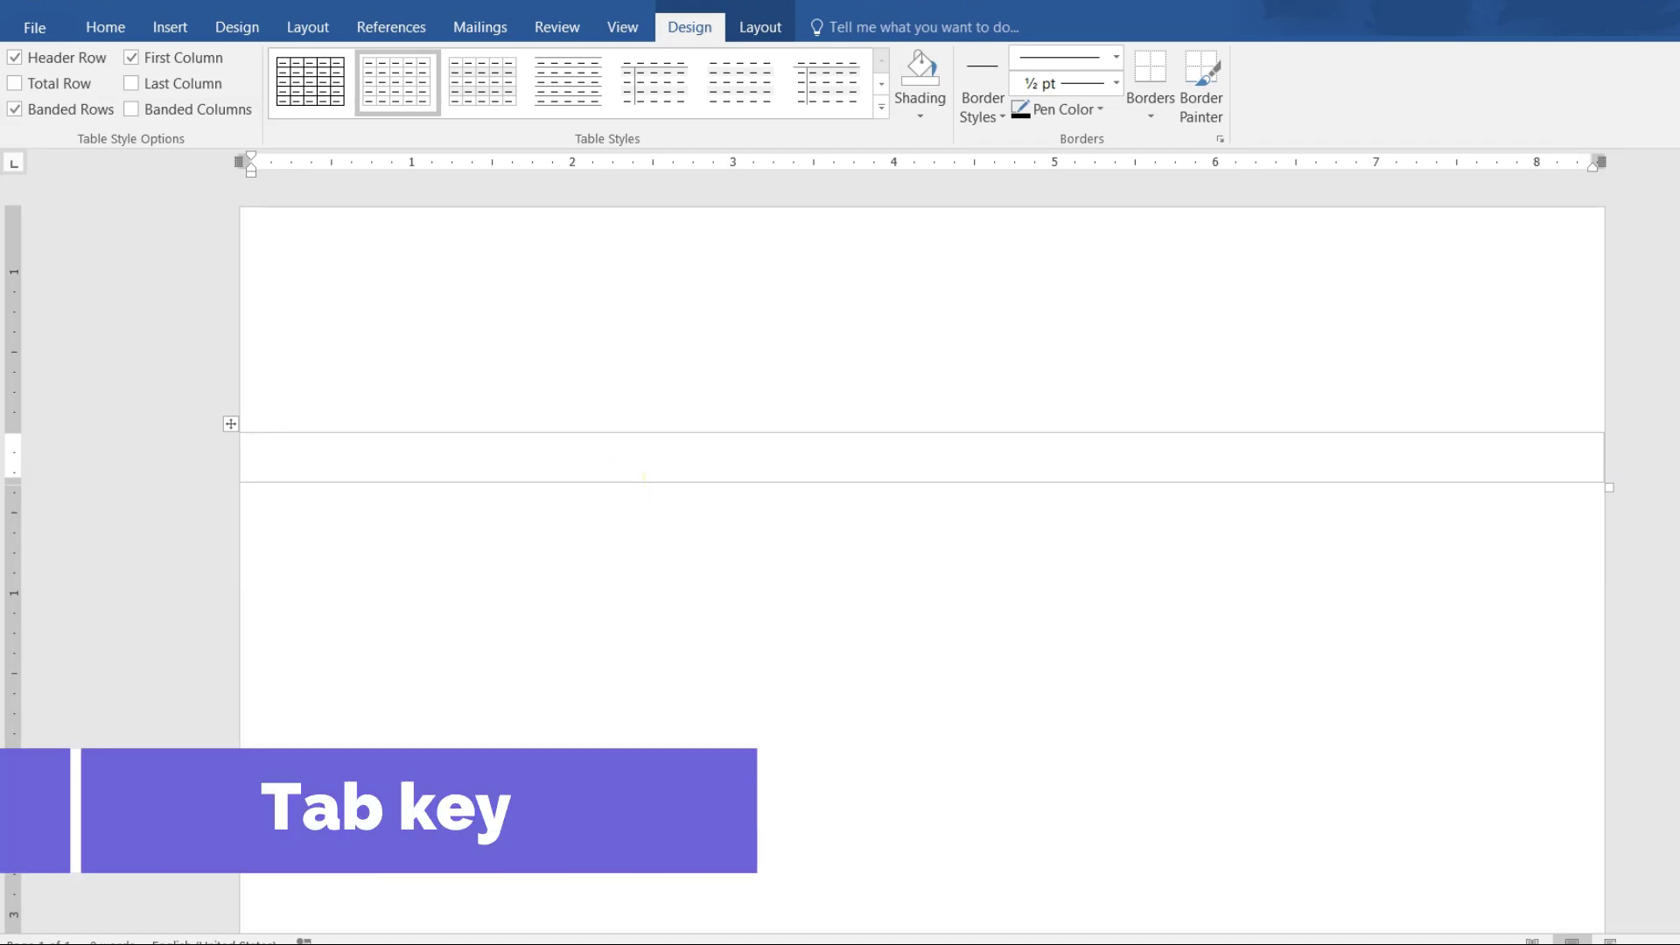
# Append rows with repeated Tab presses until the ruled table reaches the page bottom.
pyautogui.press('Tab')
pyautogui.press('Tab')
pyautogui.press('Tab')
pyautogui.press('Tab')
pyautogui.press('Tab')
pyautogui.press('Tab')
pyautogui.scroll(-2, 638, 487)
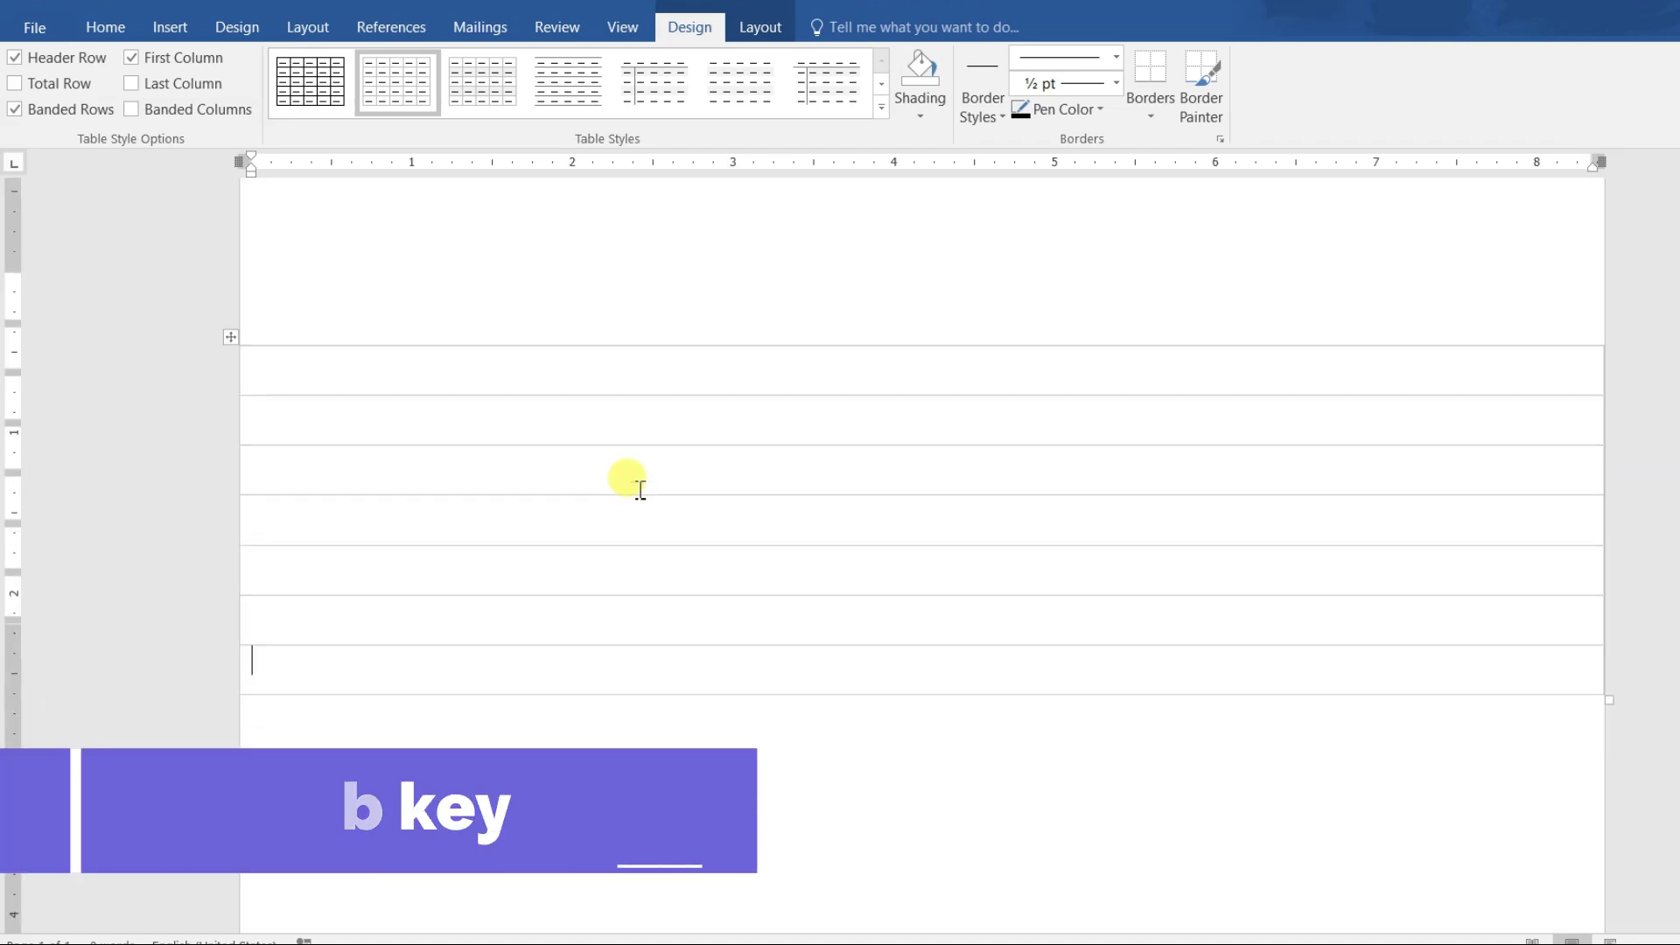
pyautogui.scroll(-1, 922, 560)
pyautogui.press('Tab')
pyautogui.press('Tab')
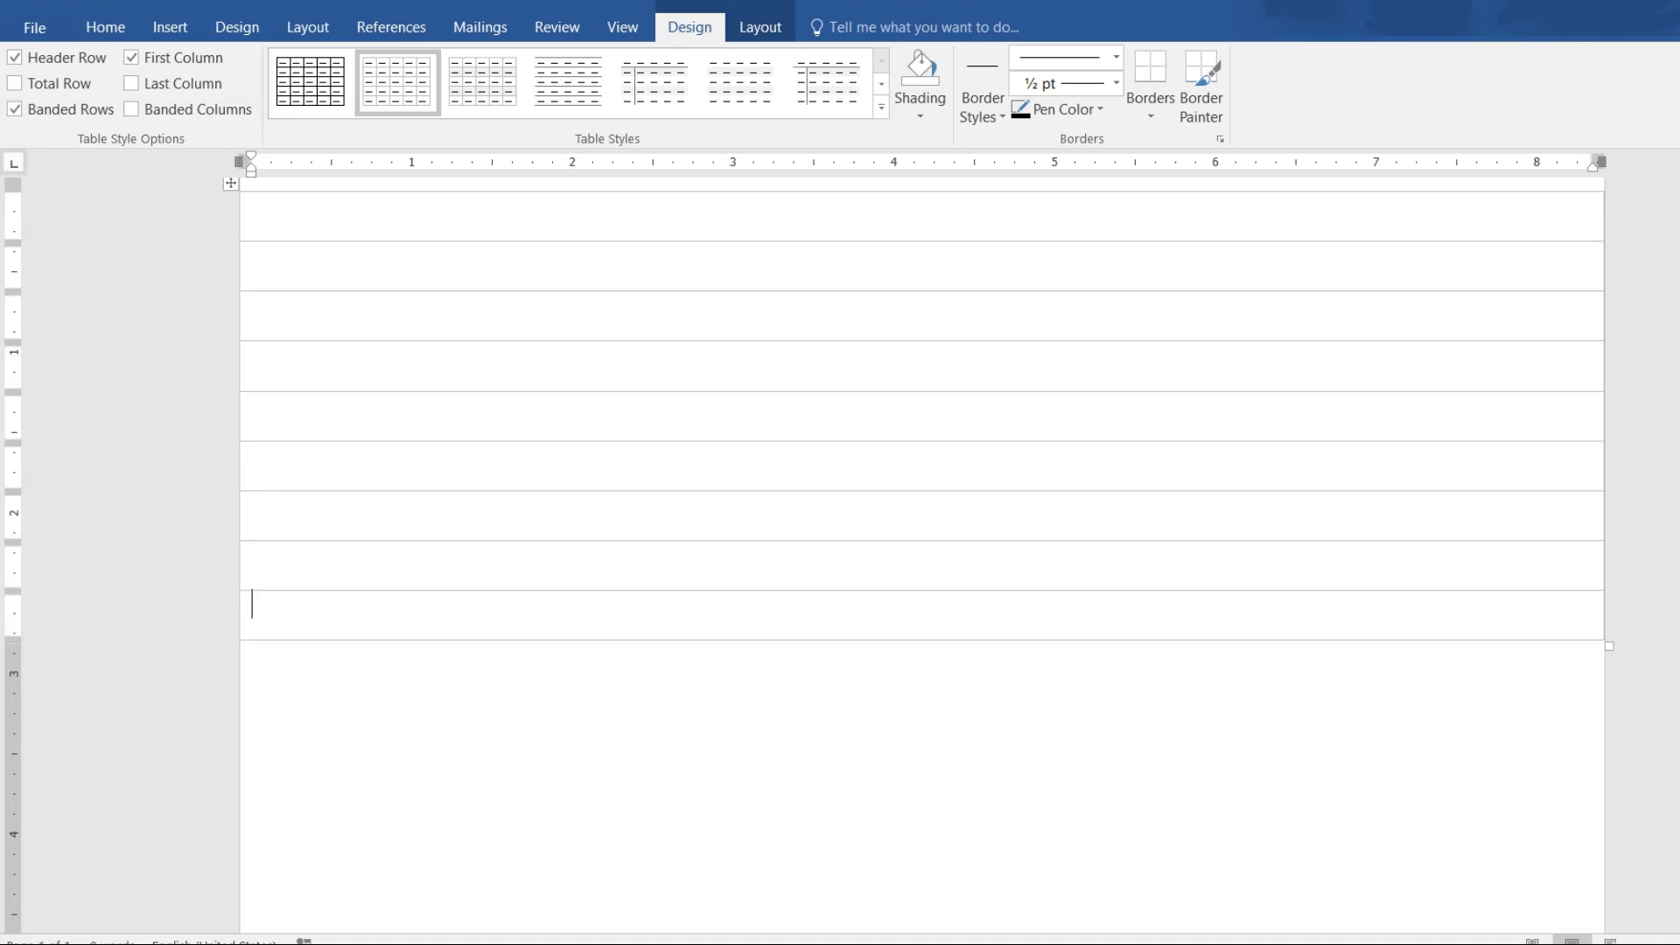
pyautogui.press('Tab')
pyautogui.scroll(-2, 640, 488)
pyautogui.press('Tab')
pyautogui.press('Tab')
pyautogui.press('Tab')
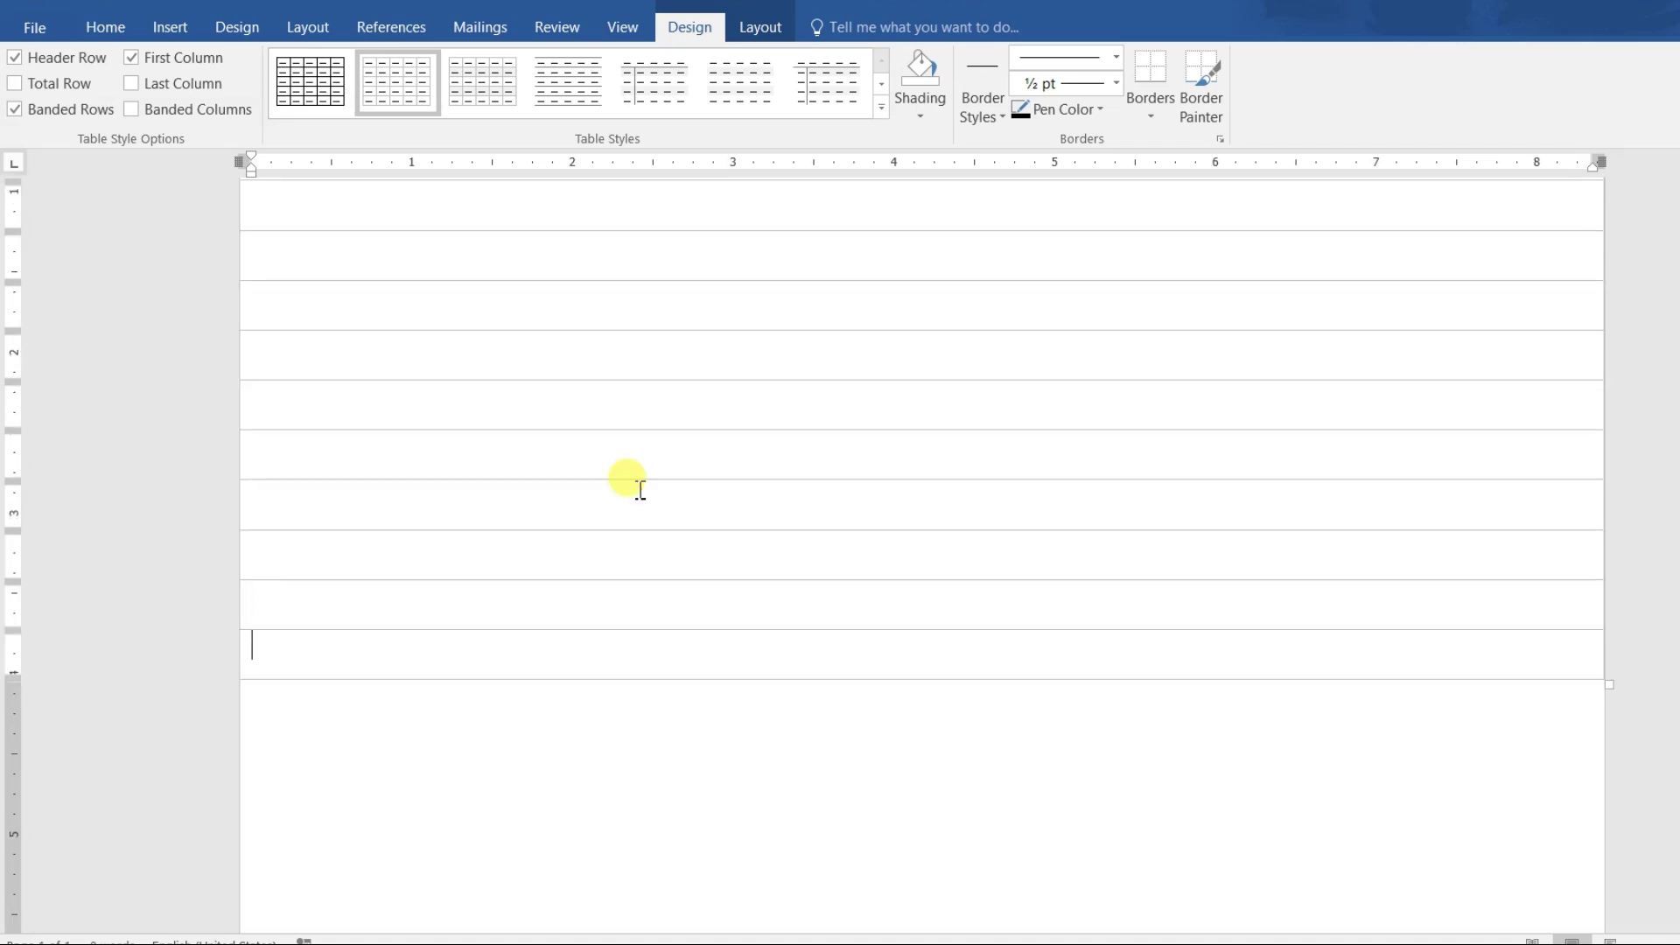
pyautogui.press('Tab')
pyautogui.press('Tab')
pyautogui.scroll(-3, 640, 489)
pyautogui.press('Tab')
pyautogui.press('Tab')
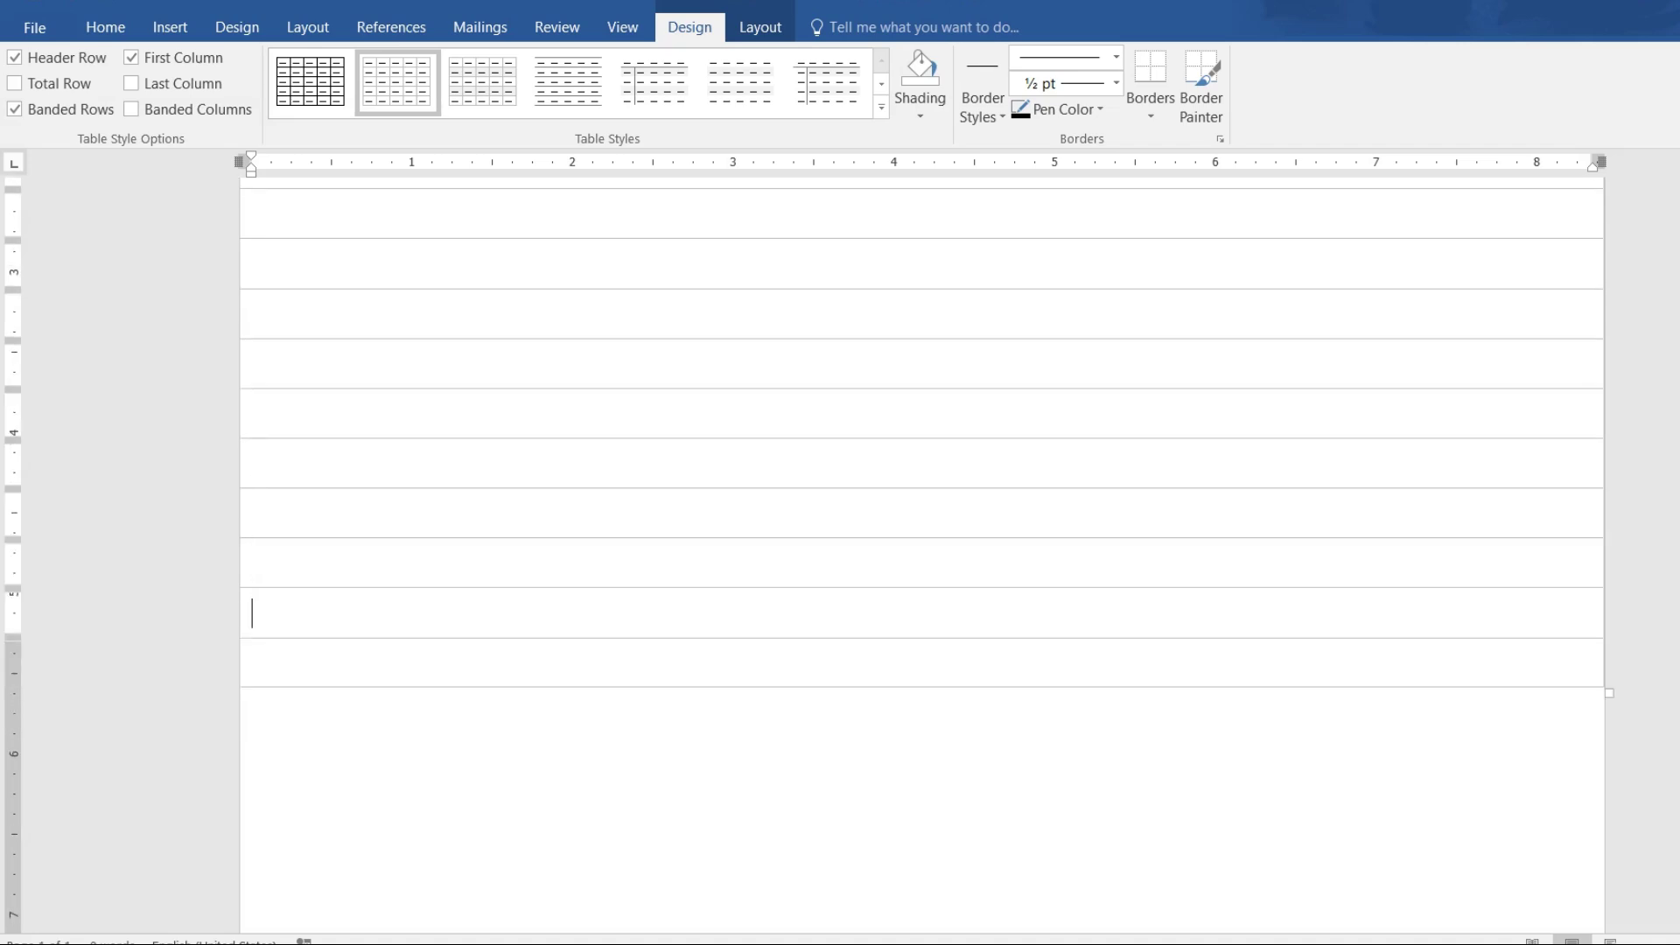
pyautogui.press('Tab')
pyautogui.press('Tab')
pyautogui.press('Tab')
pyautogui.press('Tab')
pyautogui.press('Tab')
pyautogui.press('Tab')
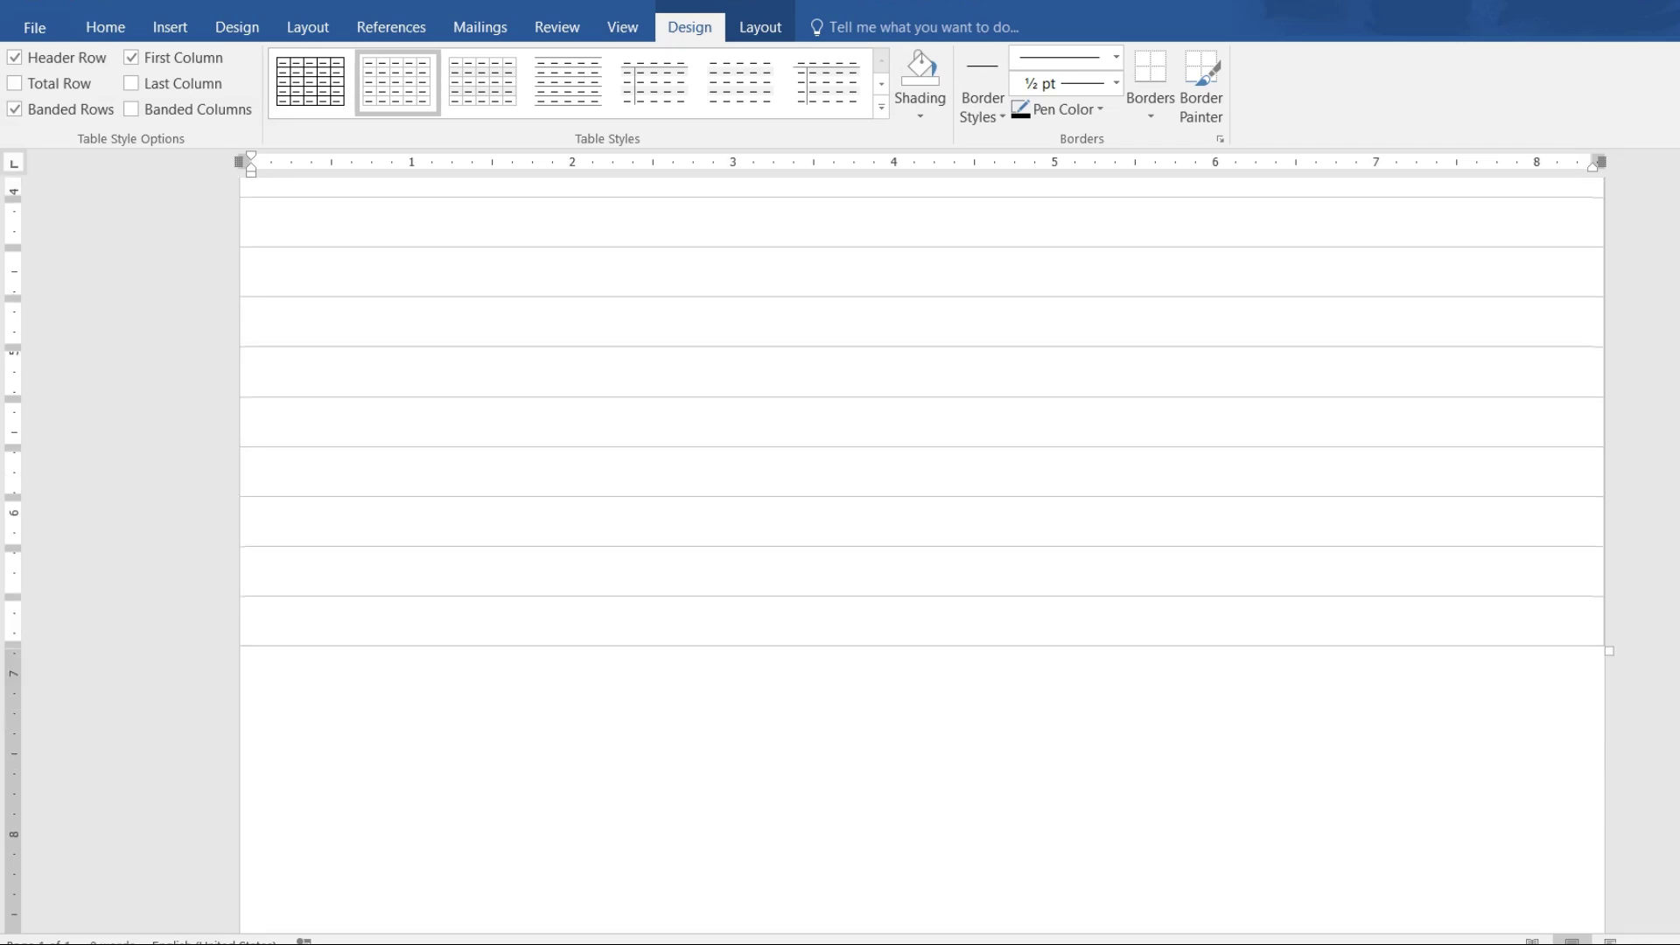
pyautogui.press('Tab')
pyautogui.press('Tab')
pyautogui.press('Tab')
pyautogui.press('Tab')
pyautogui.press('Tab')
pyautogui.press('Tab')
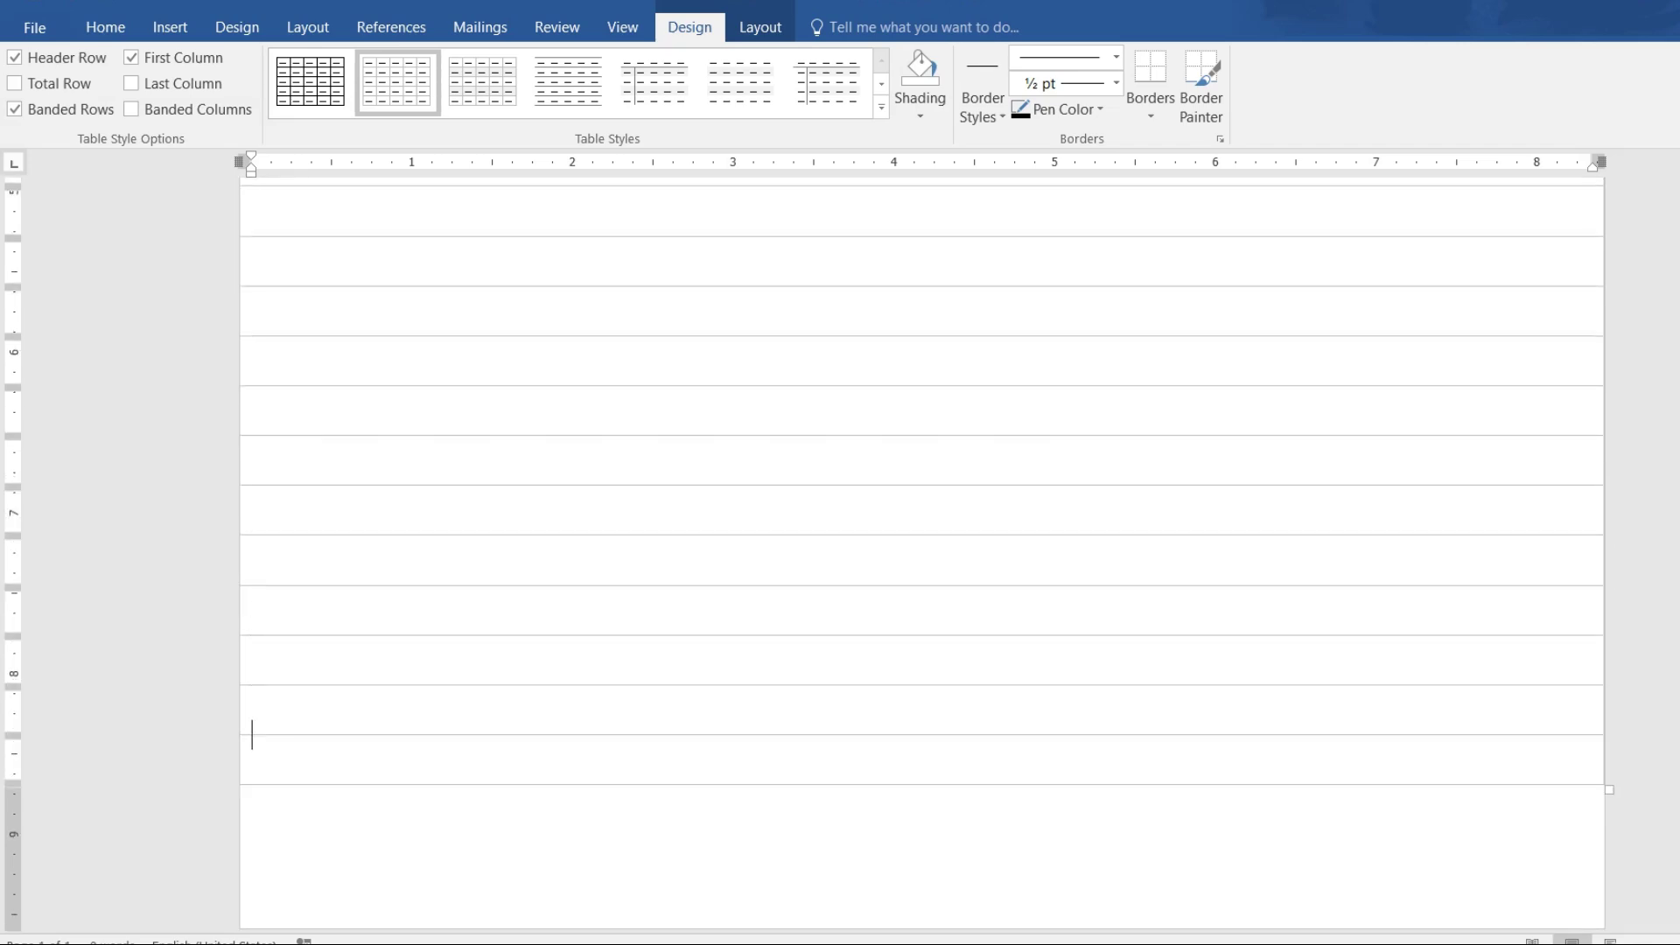
pyautogui.press('Tab')
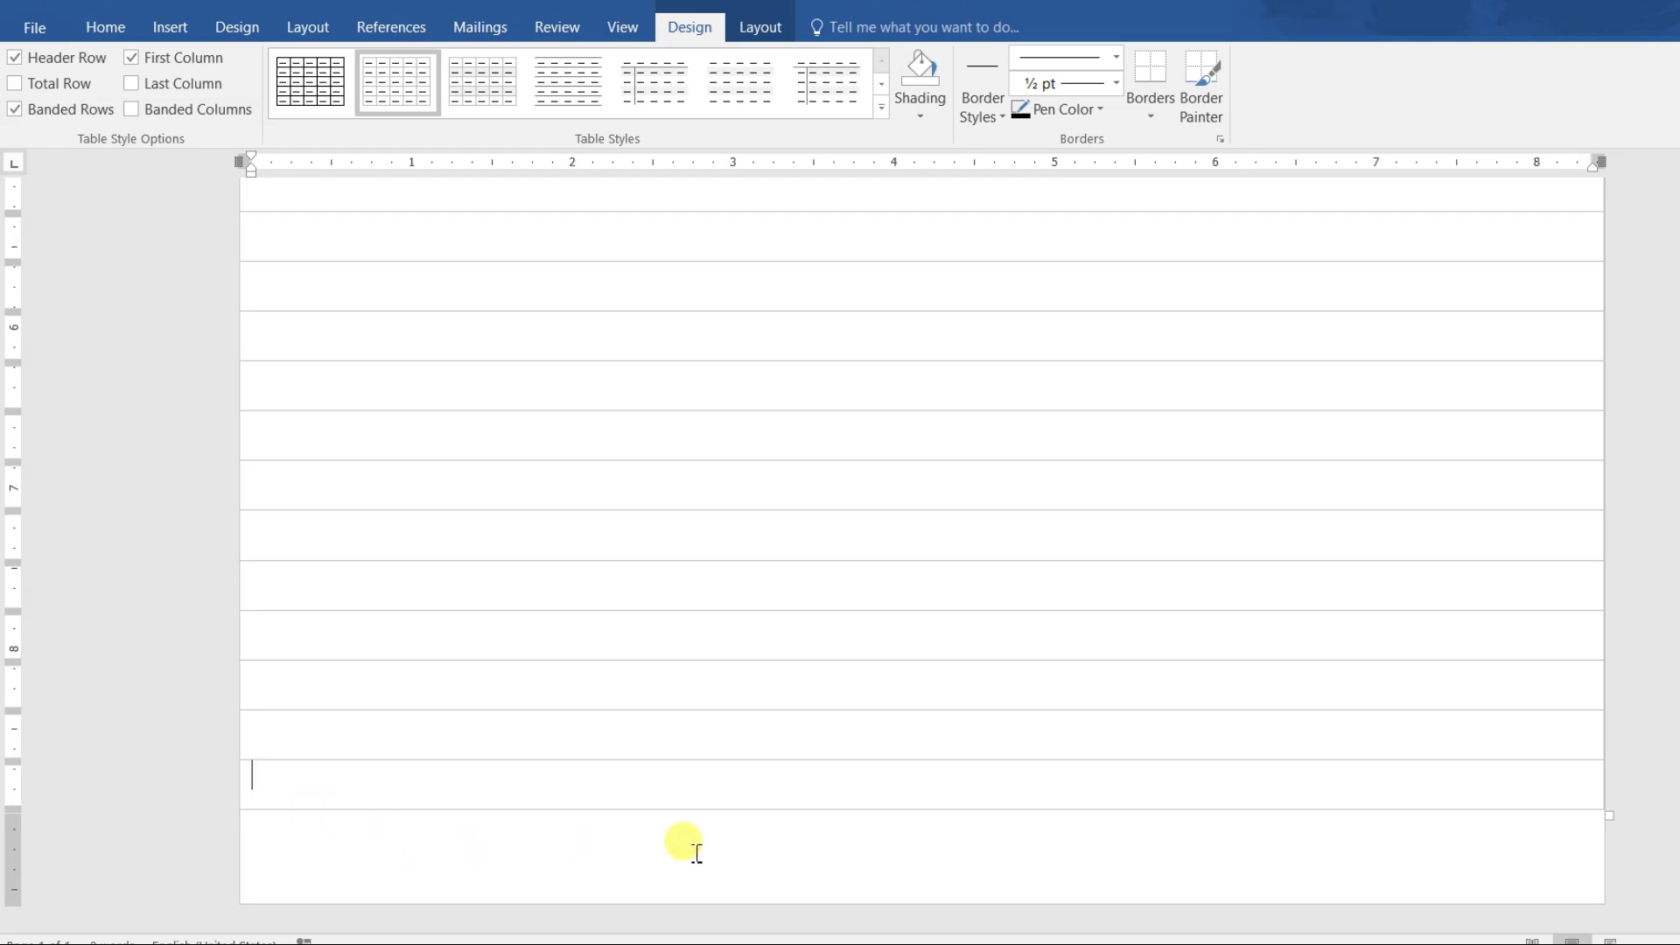
pyautogui.press('Tab')
# Select the whole table and apply the first Table Grid style with black lines.
pyautogui.scroll(5, 916, 834)
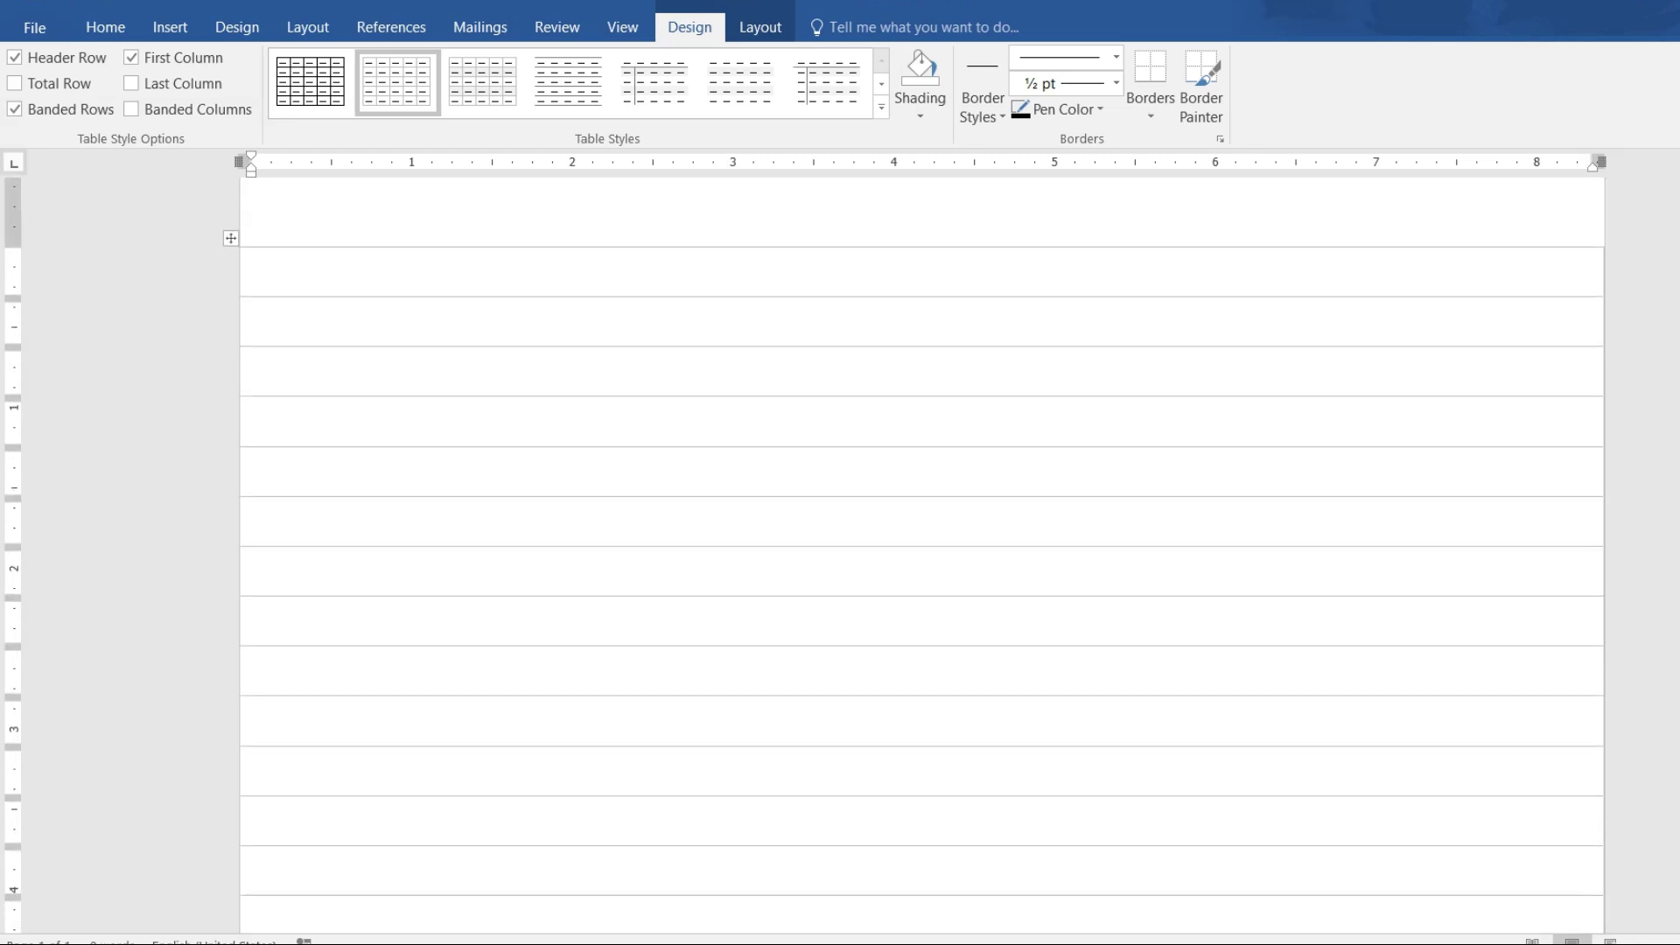
pyautogui.keyDown('ctrl'); pyautogui.scroll(-2, 875, 792); pyautogui.keyUp('ctrl')
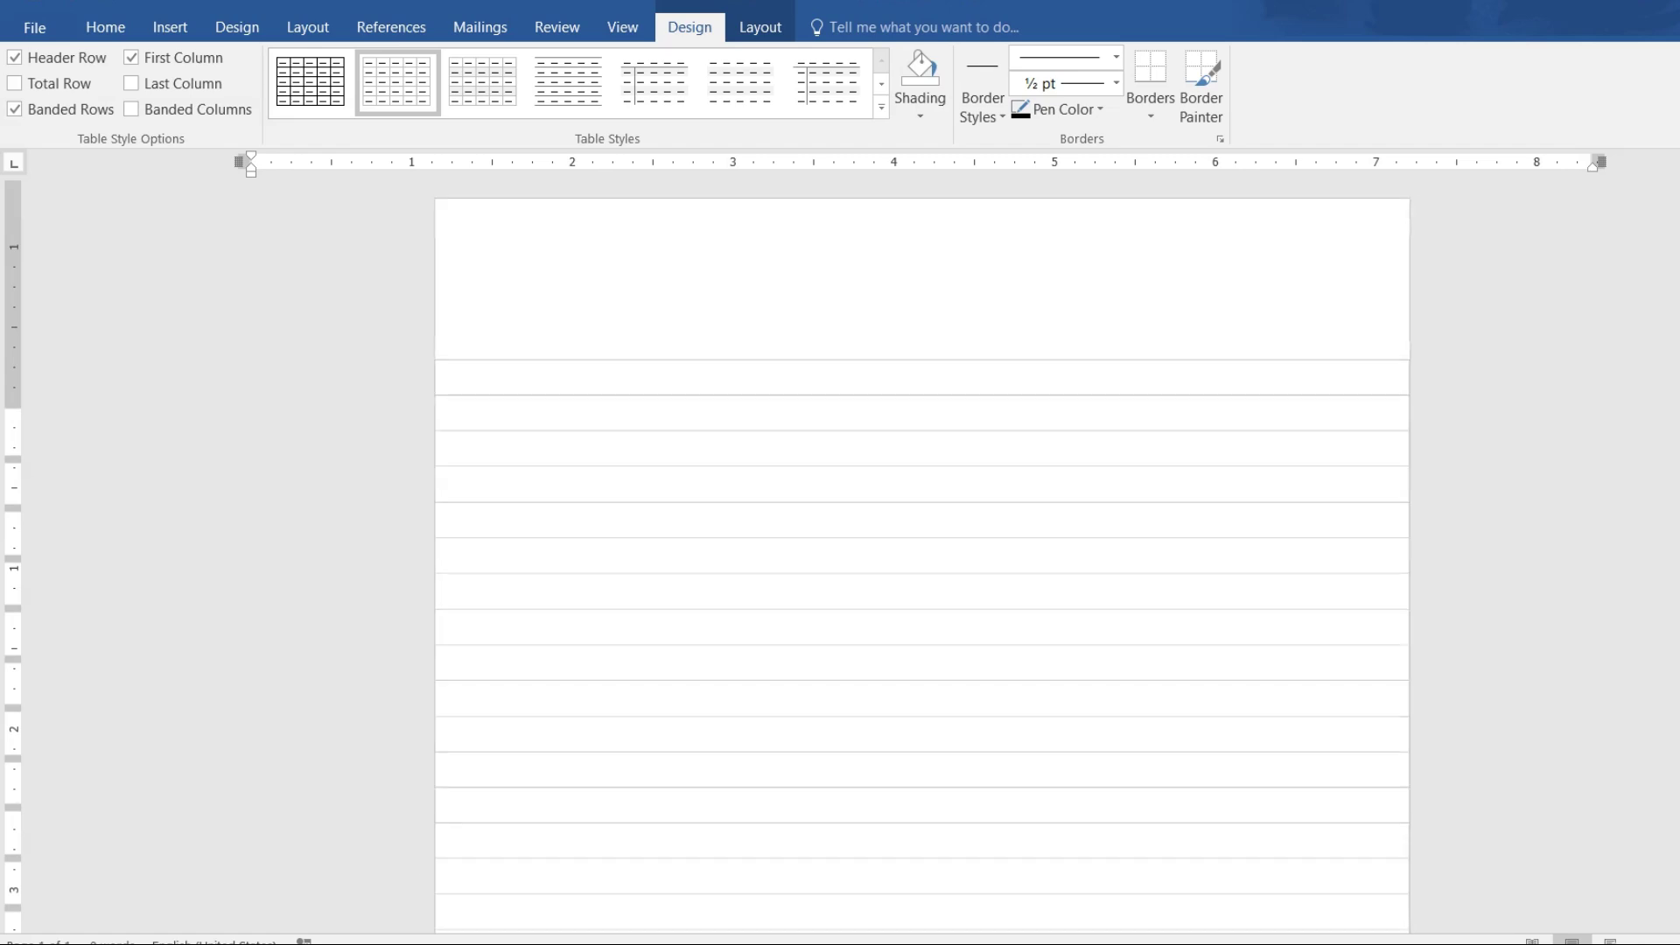
pyautogui.scroll(-5, 875, 792)
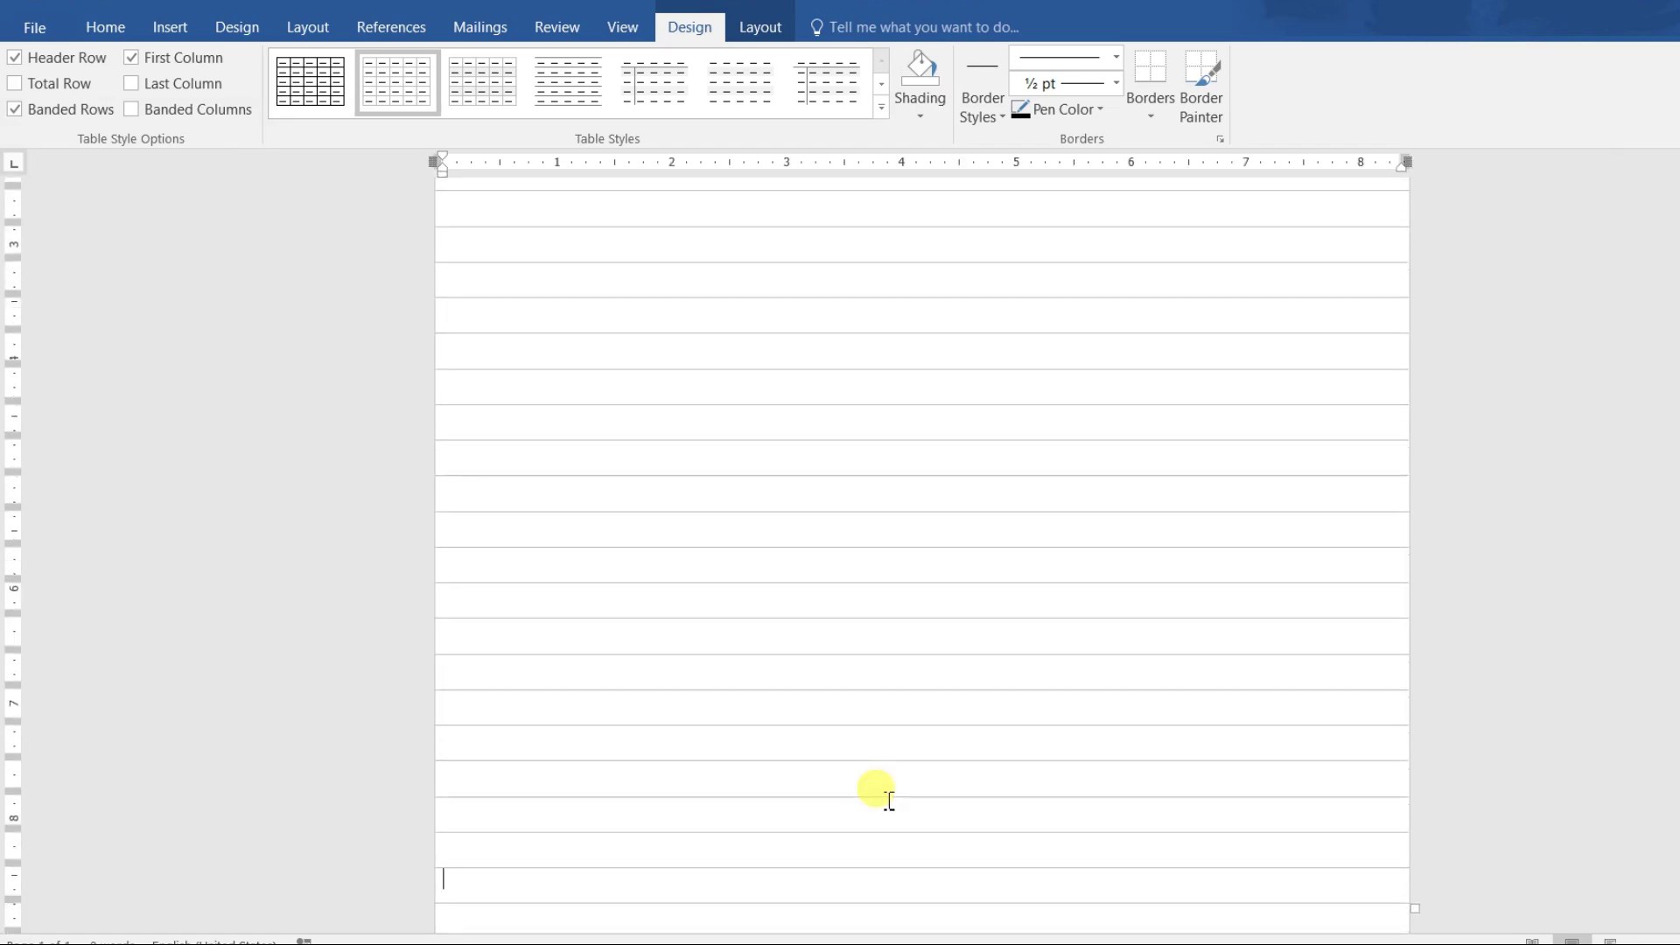
pyautogui.scroll(-2, 874, 787)
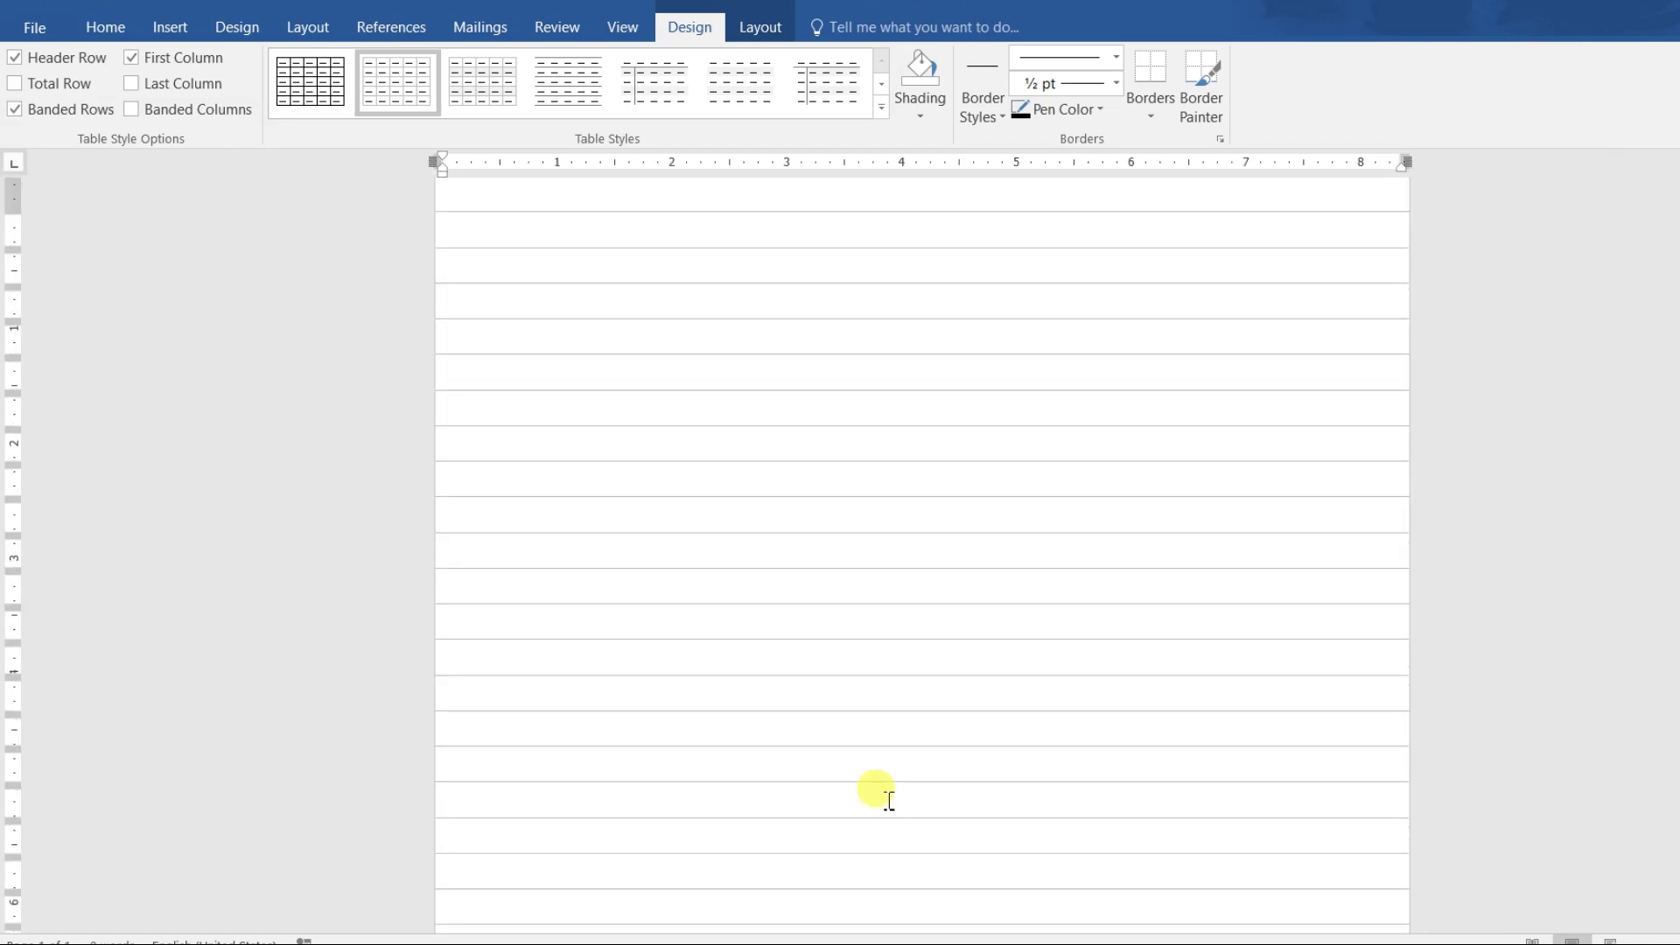
pyautogui.scroll(10, 874, 791)
pyautogui.moveTo(444, 362)
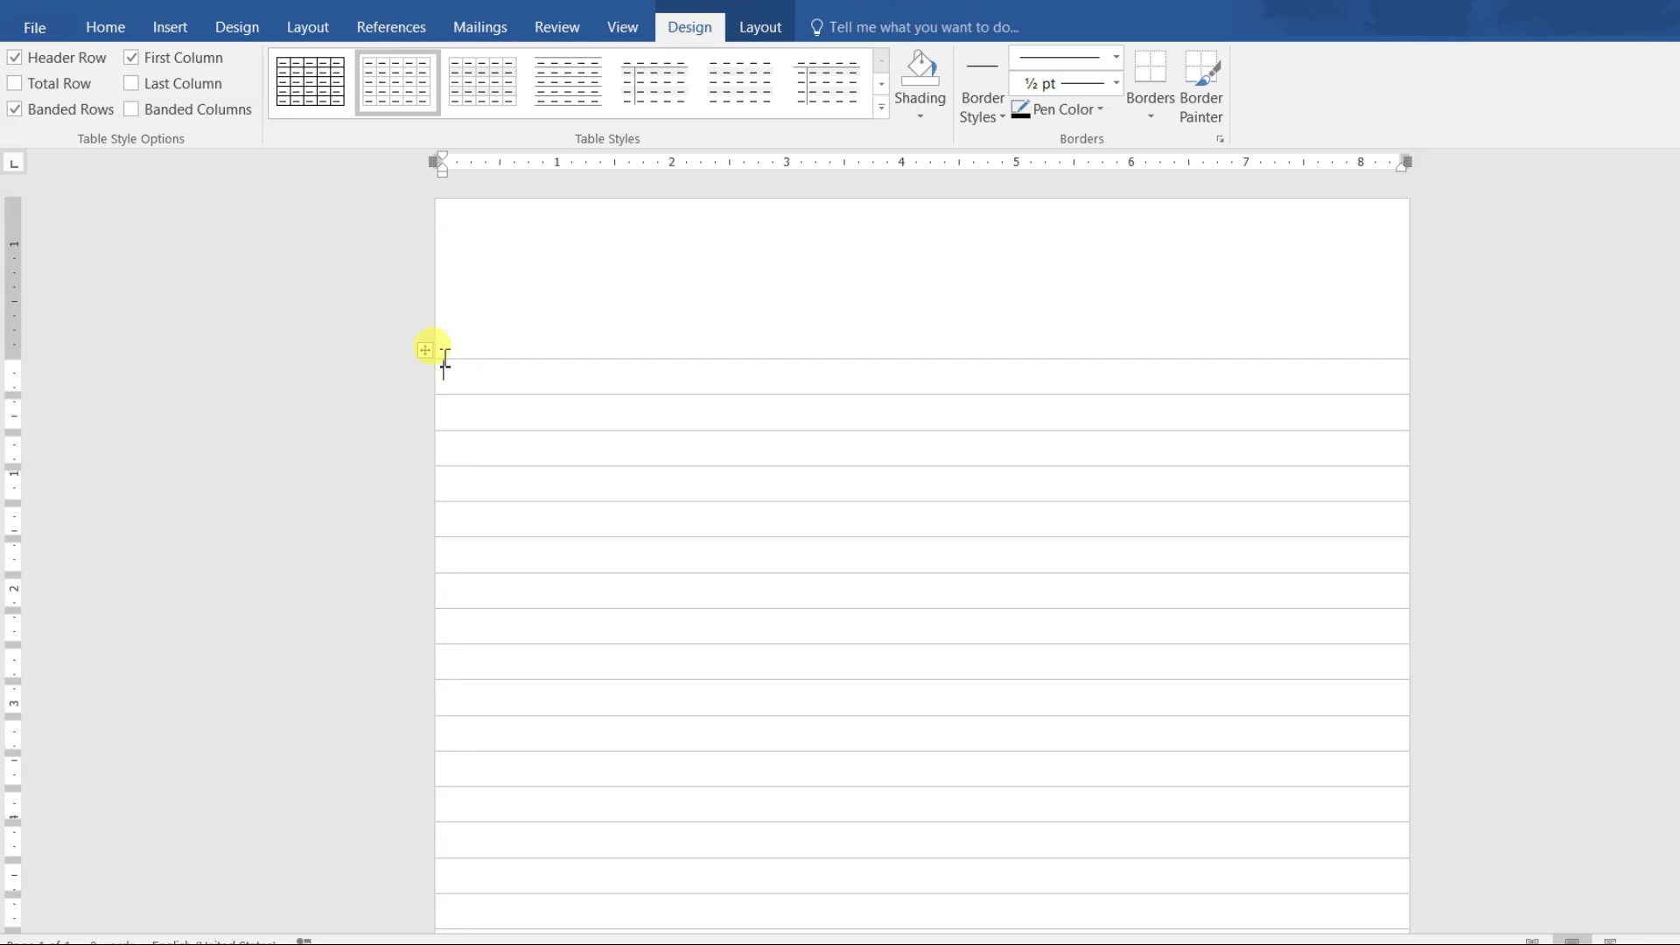
pyautogui.click(424, 351)
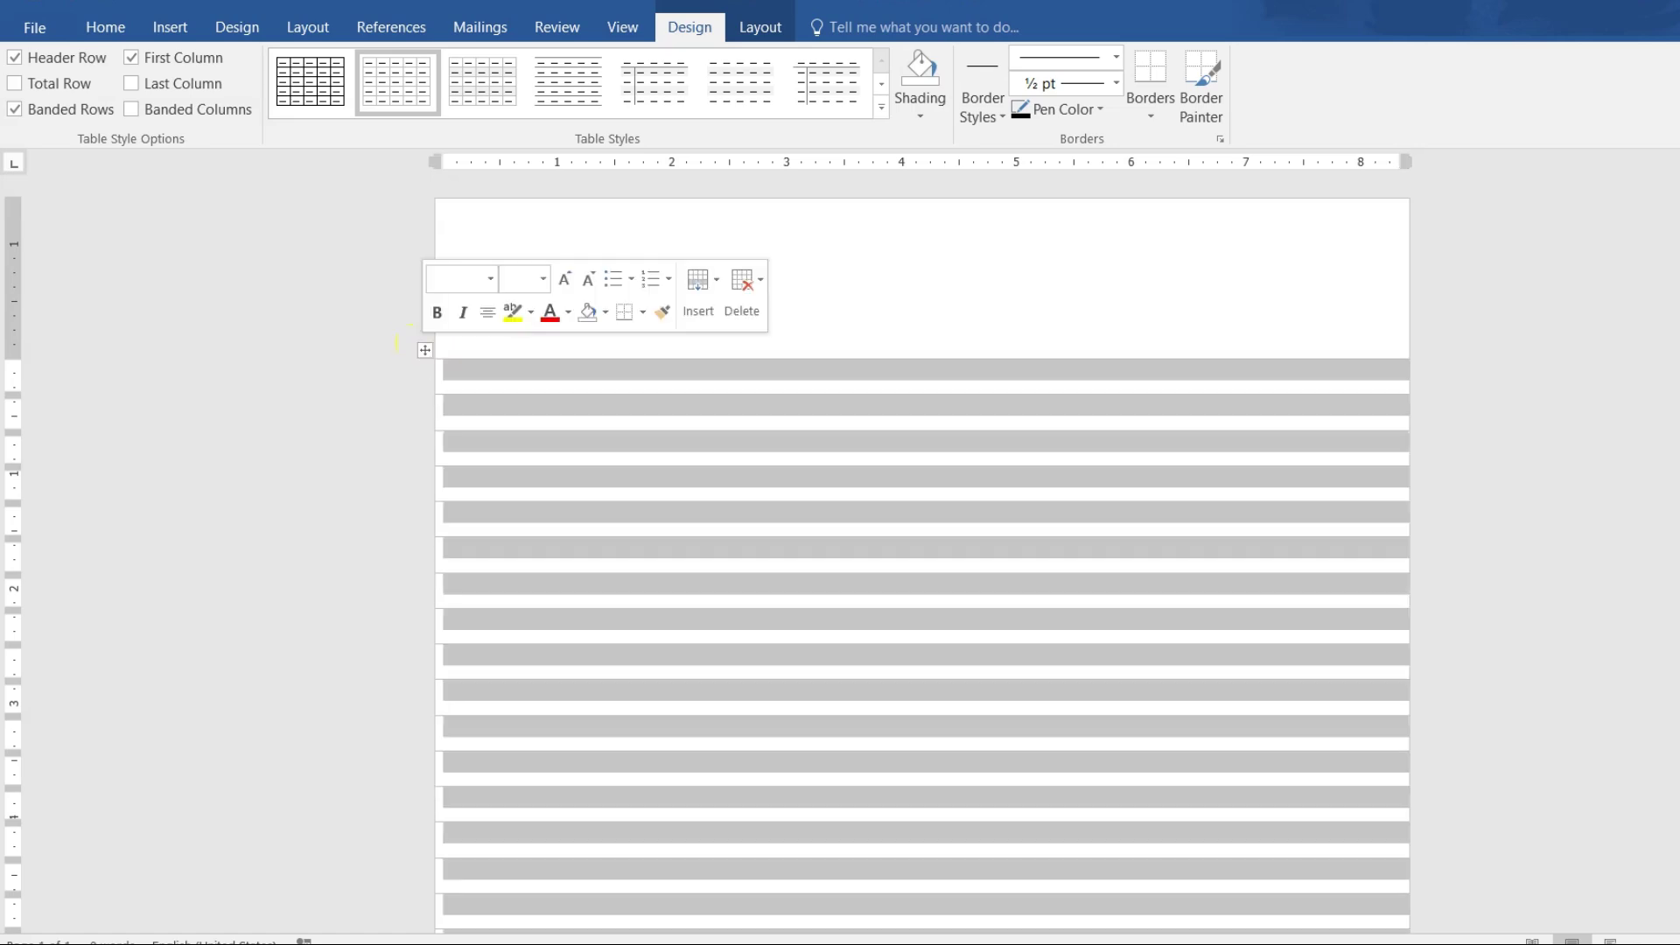
pyautogui.click(313, 95)
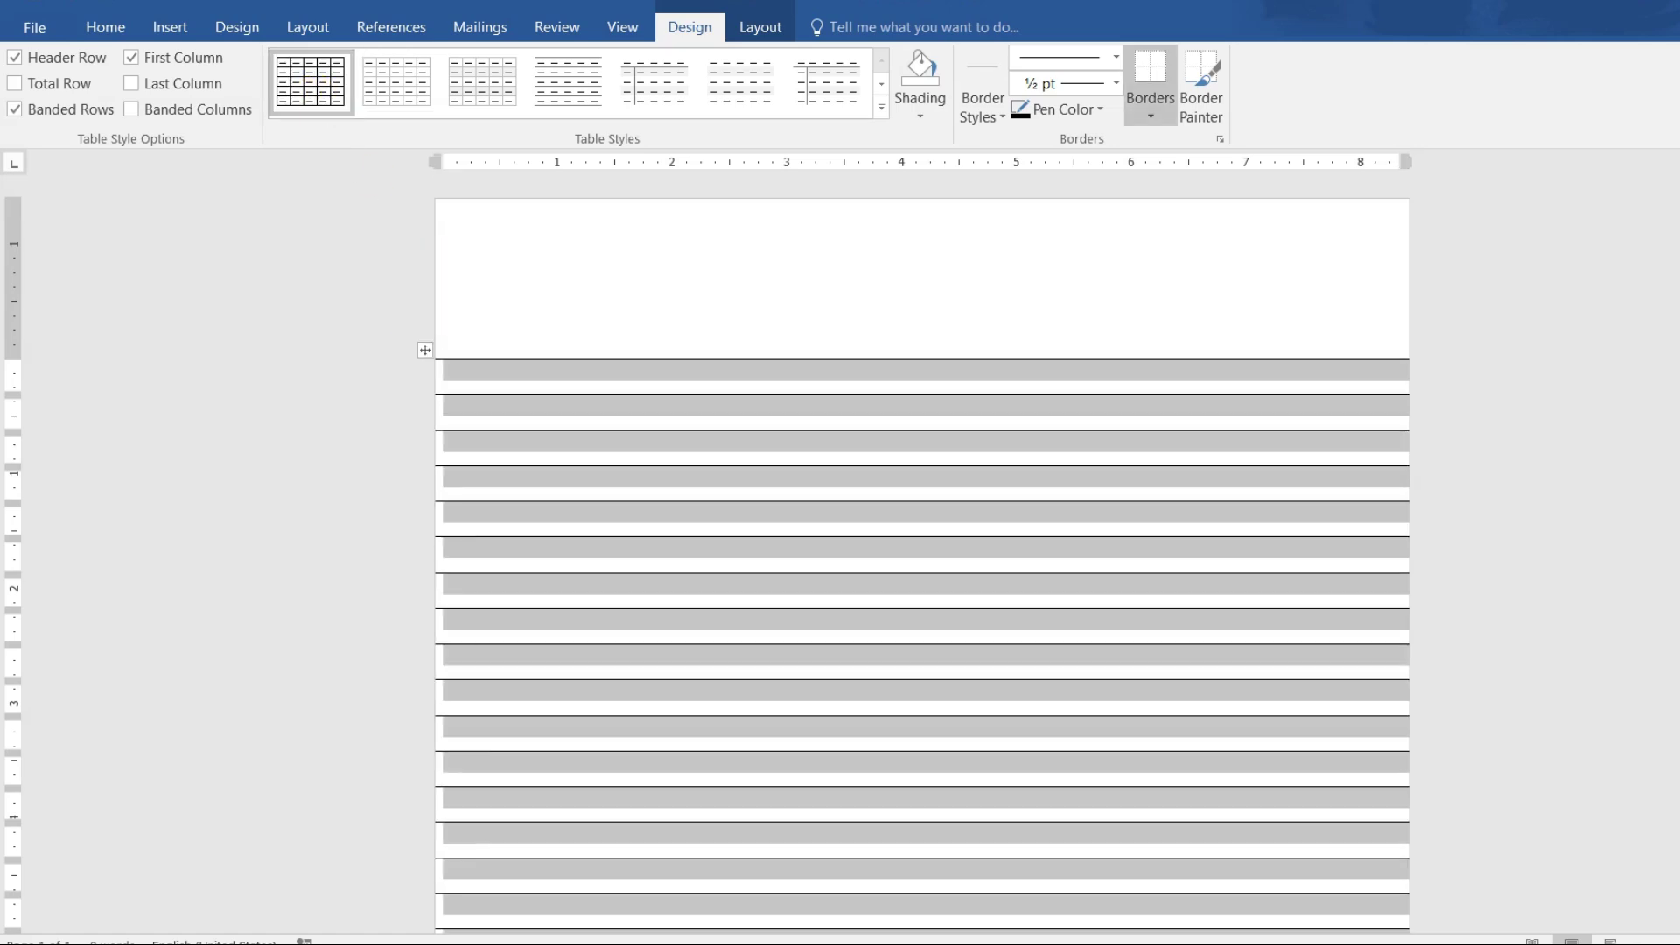
# Stretch the bottom row toward the page end, then select all the table rows.
pyautogui.click(616, 453)
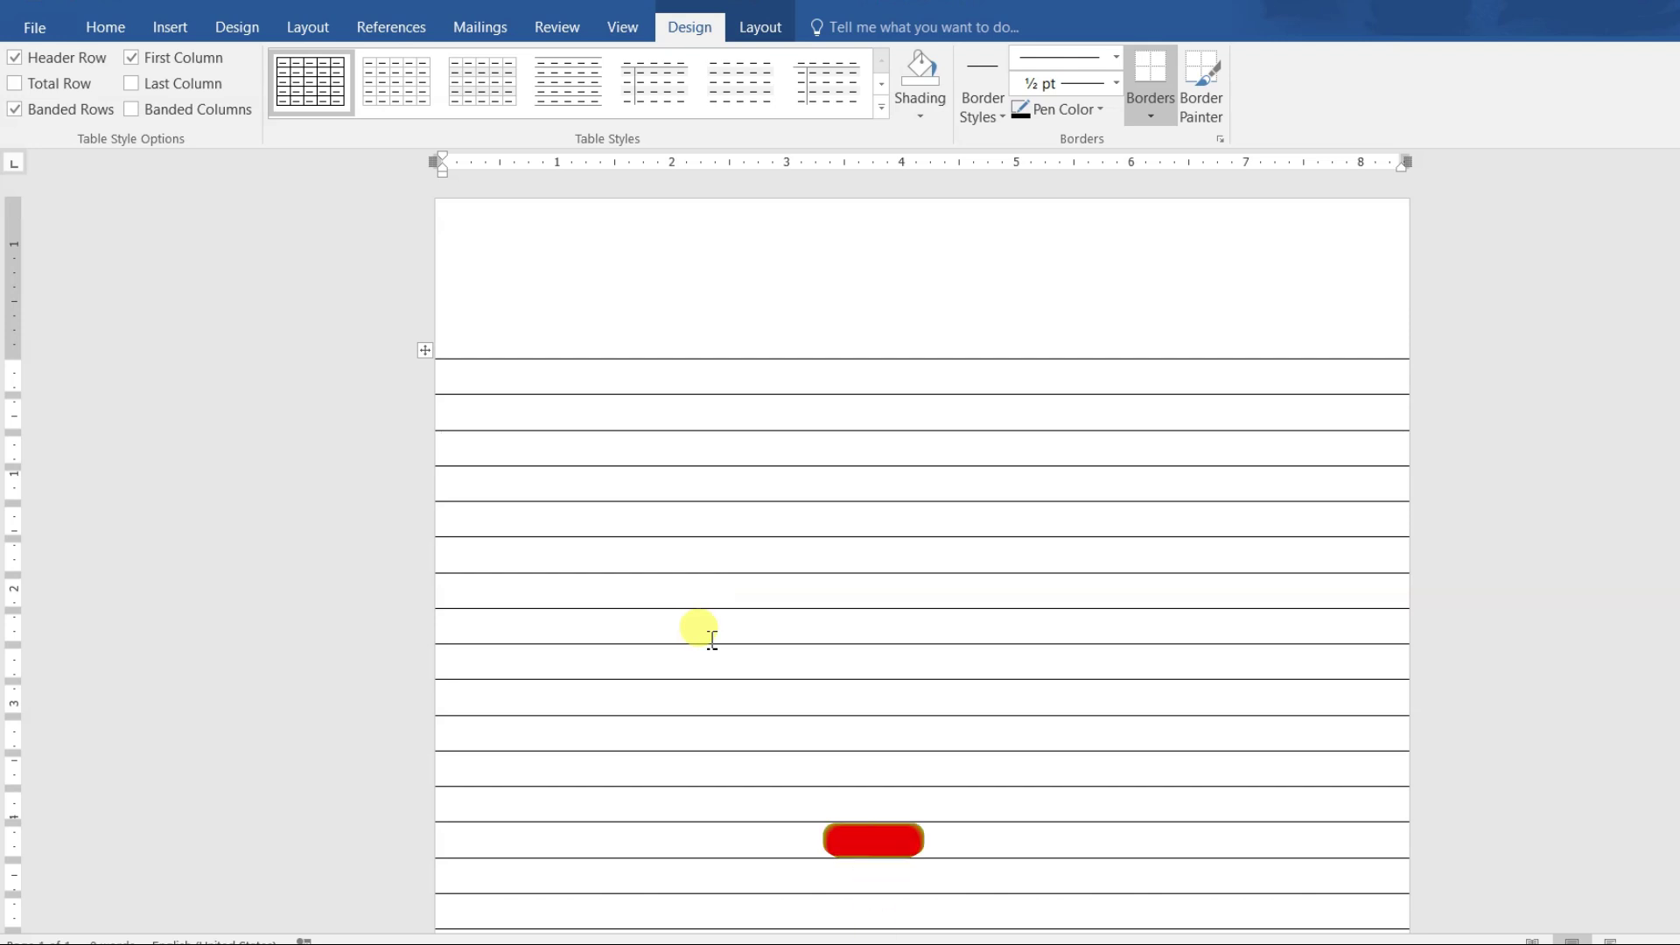
pyautogui.scroll(-2, 814, 639)
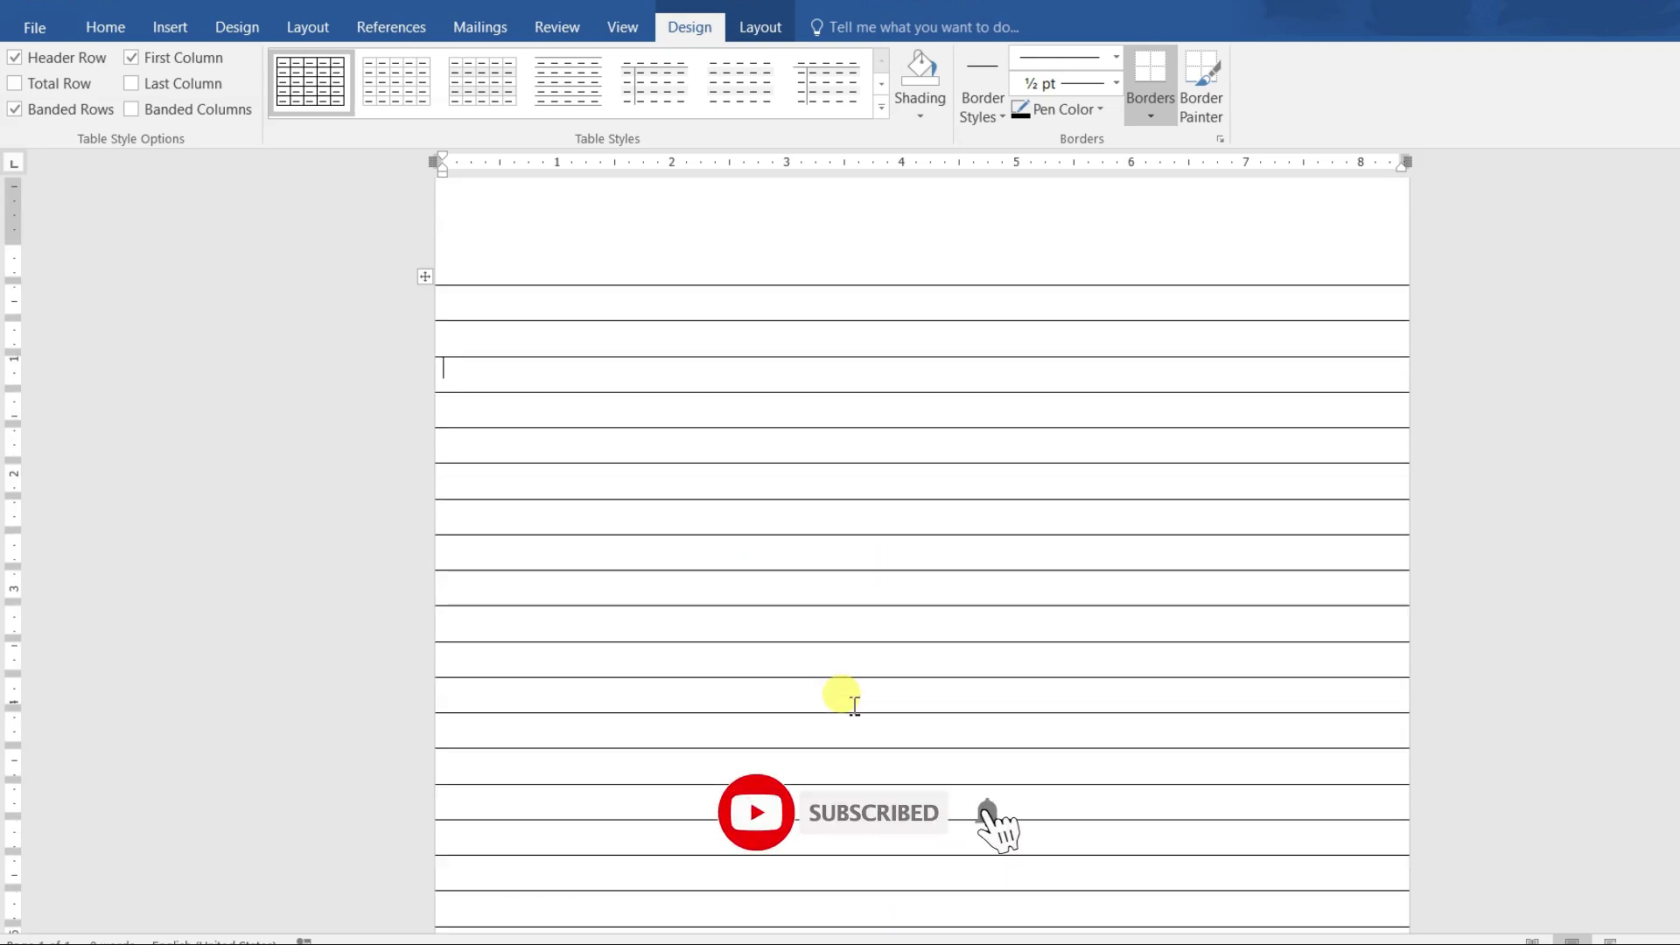
pyautogui.scroll(-4, 844, 694)
pyautogui.scroll(-4, 848, 698)
pyautogui.scroll(5, 851, 694)
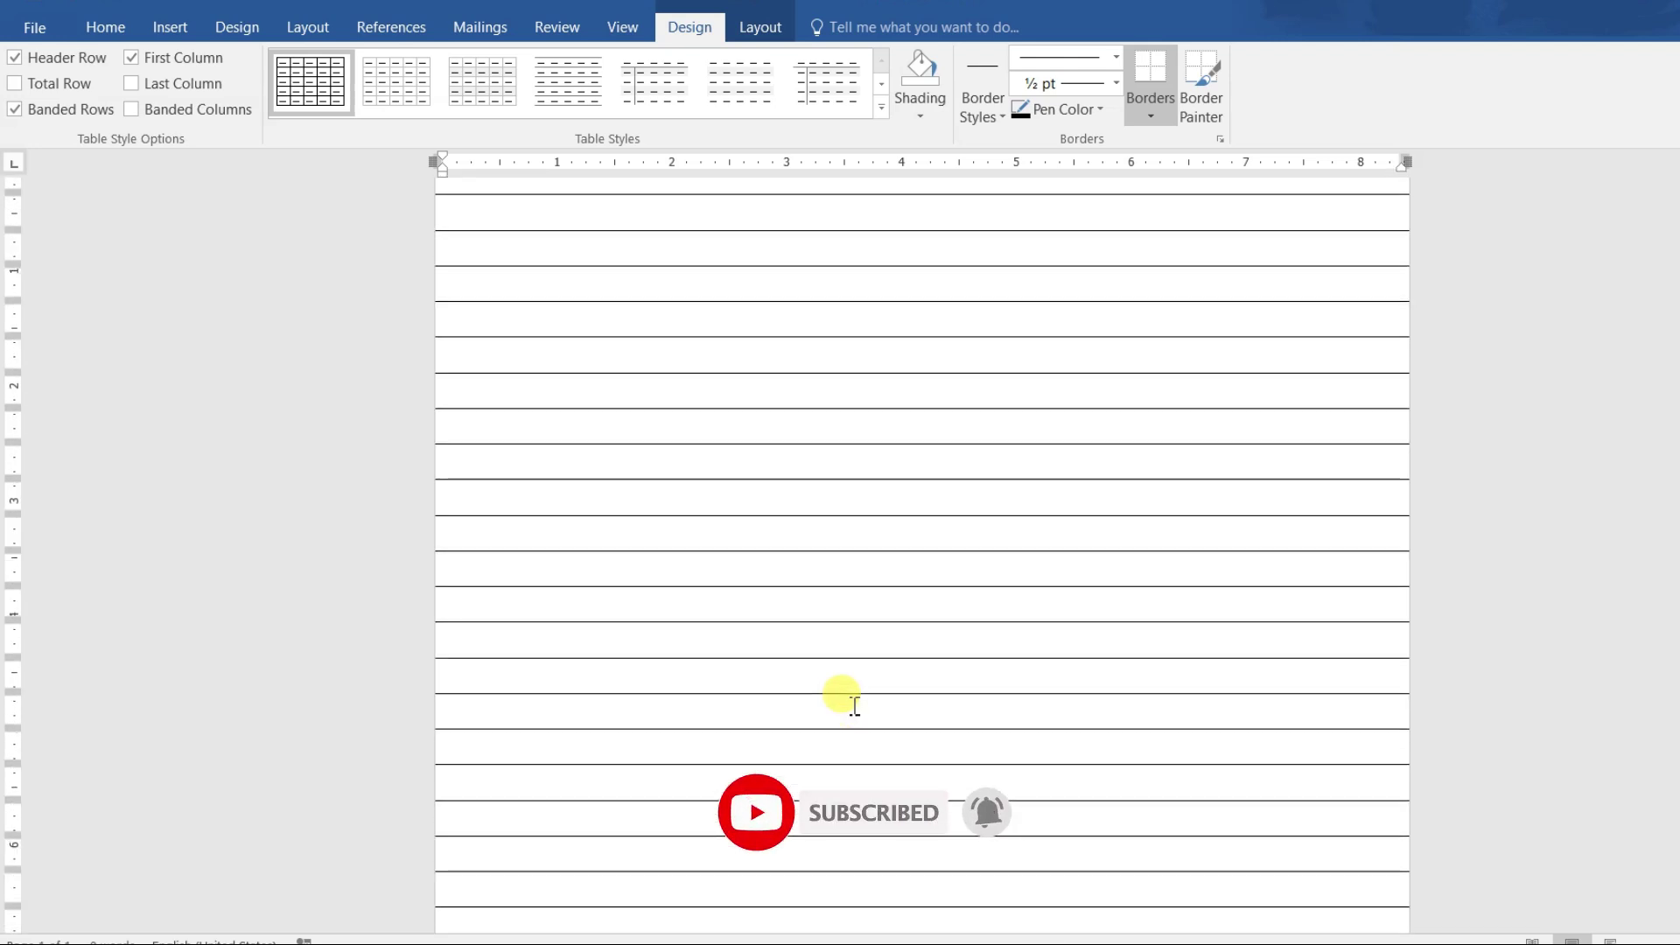
pyautogui.scroll(5, 851, 694)
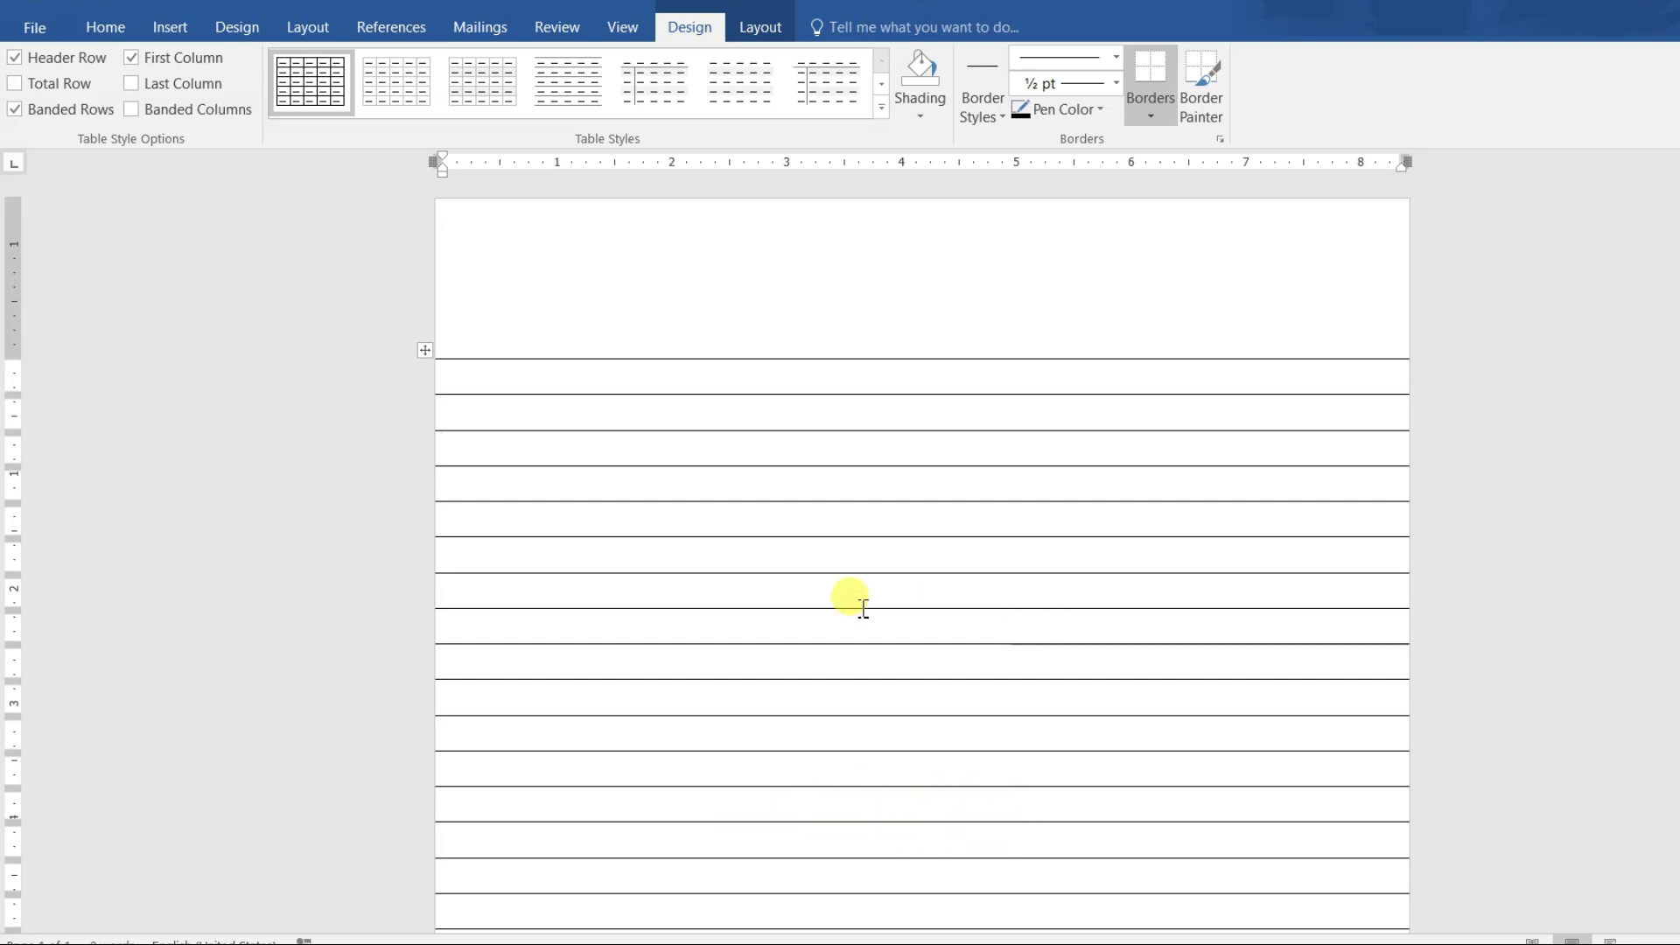
pyautogui.scroll(-5, 799, 712)
pyautogui.scroll(-5, 800, 713)
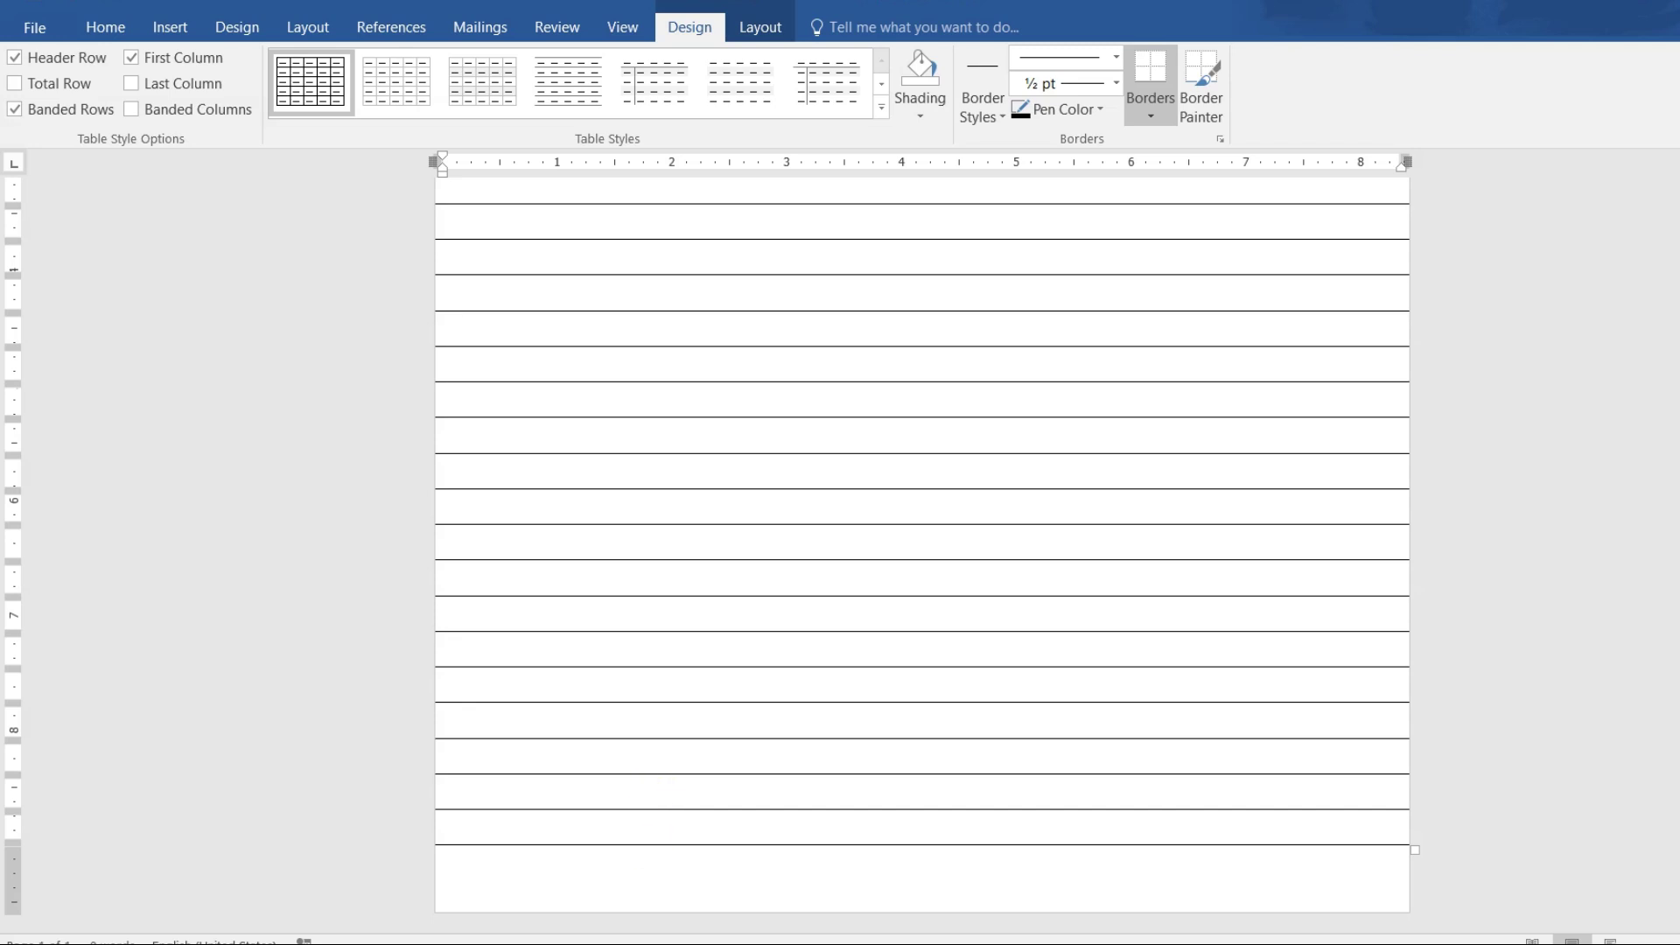
pyautogui.moveTo(670, 845); pyautogui.dragTo(669, 866)
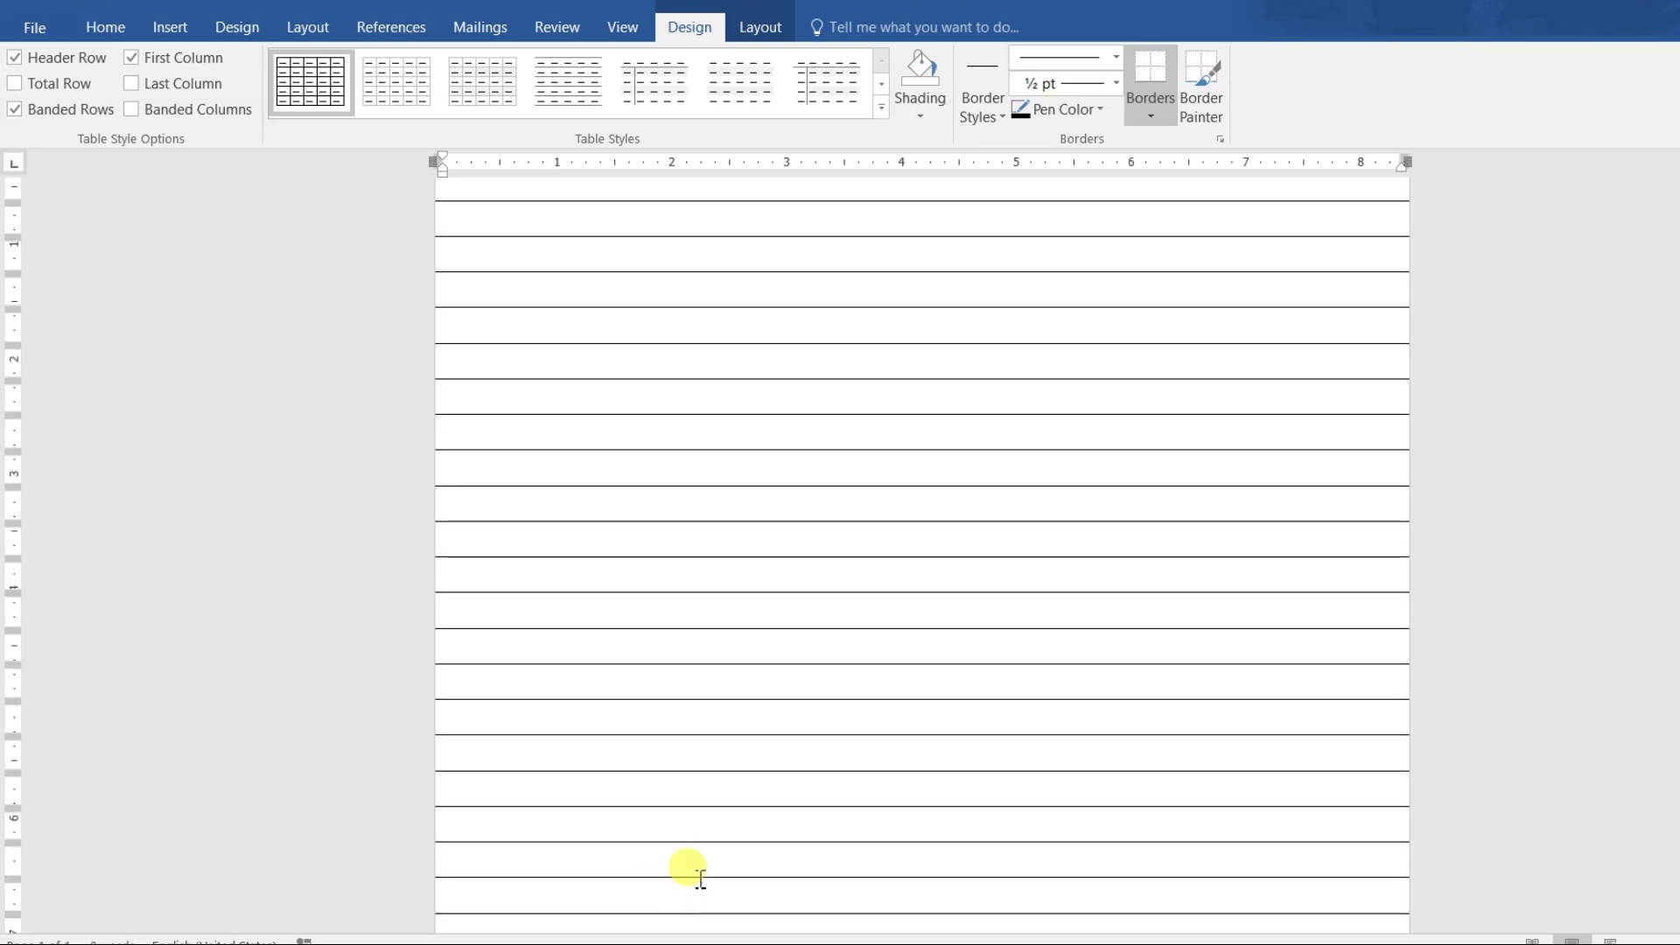
pyautogui.click(672, 836)
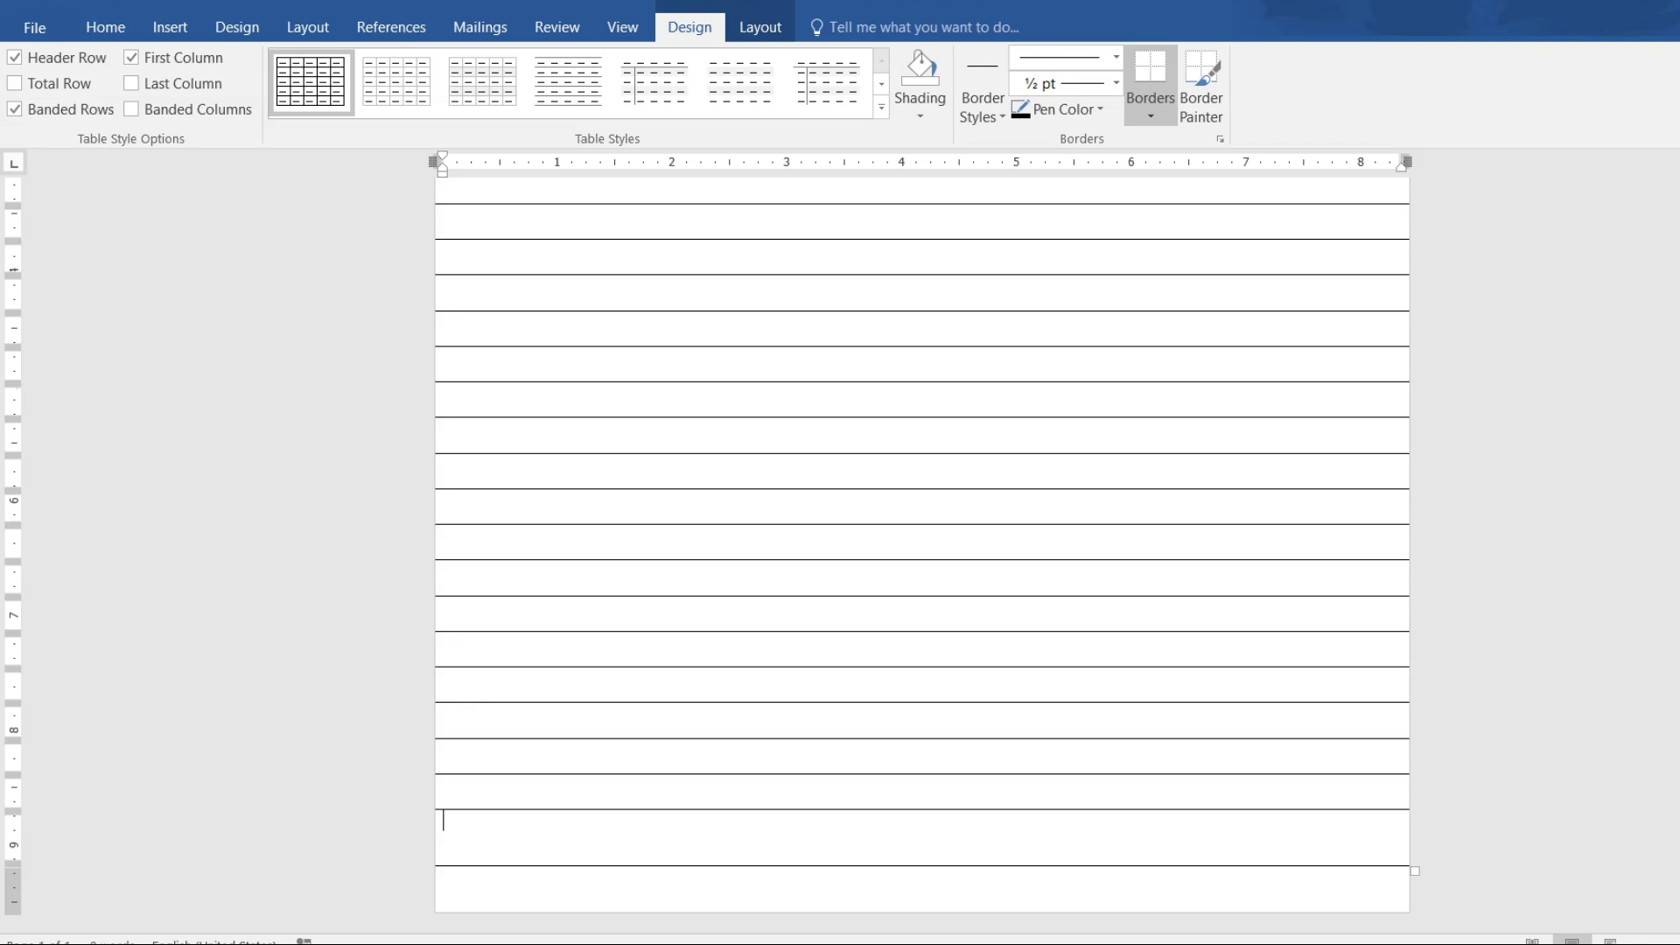
pyautogui.moveTo(671, 836); pyautogui.dragTo(555, 124)
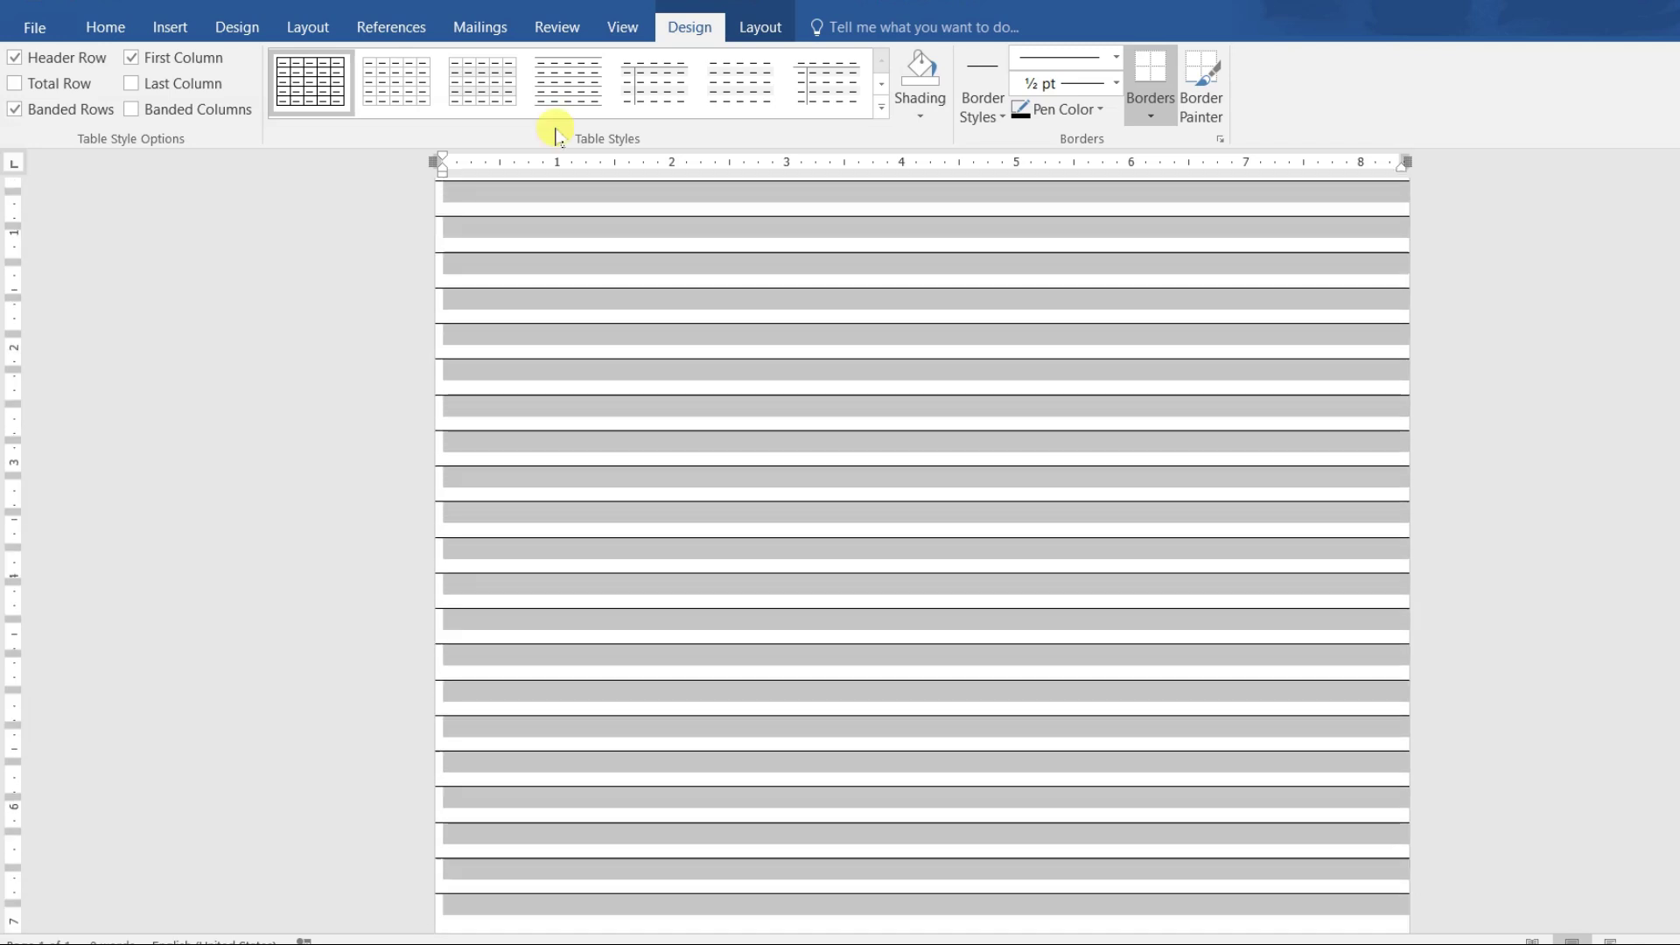
# Select every row and apply Distribute Rows Evenly from the right-click menu.
pyautogui.click(552, 248)
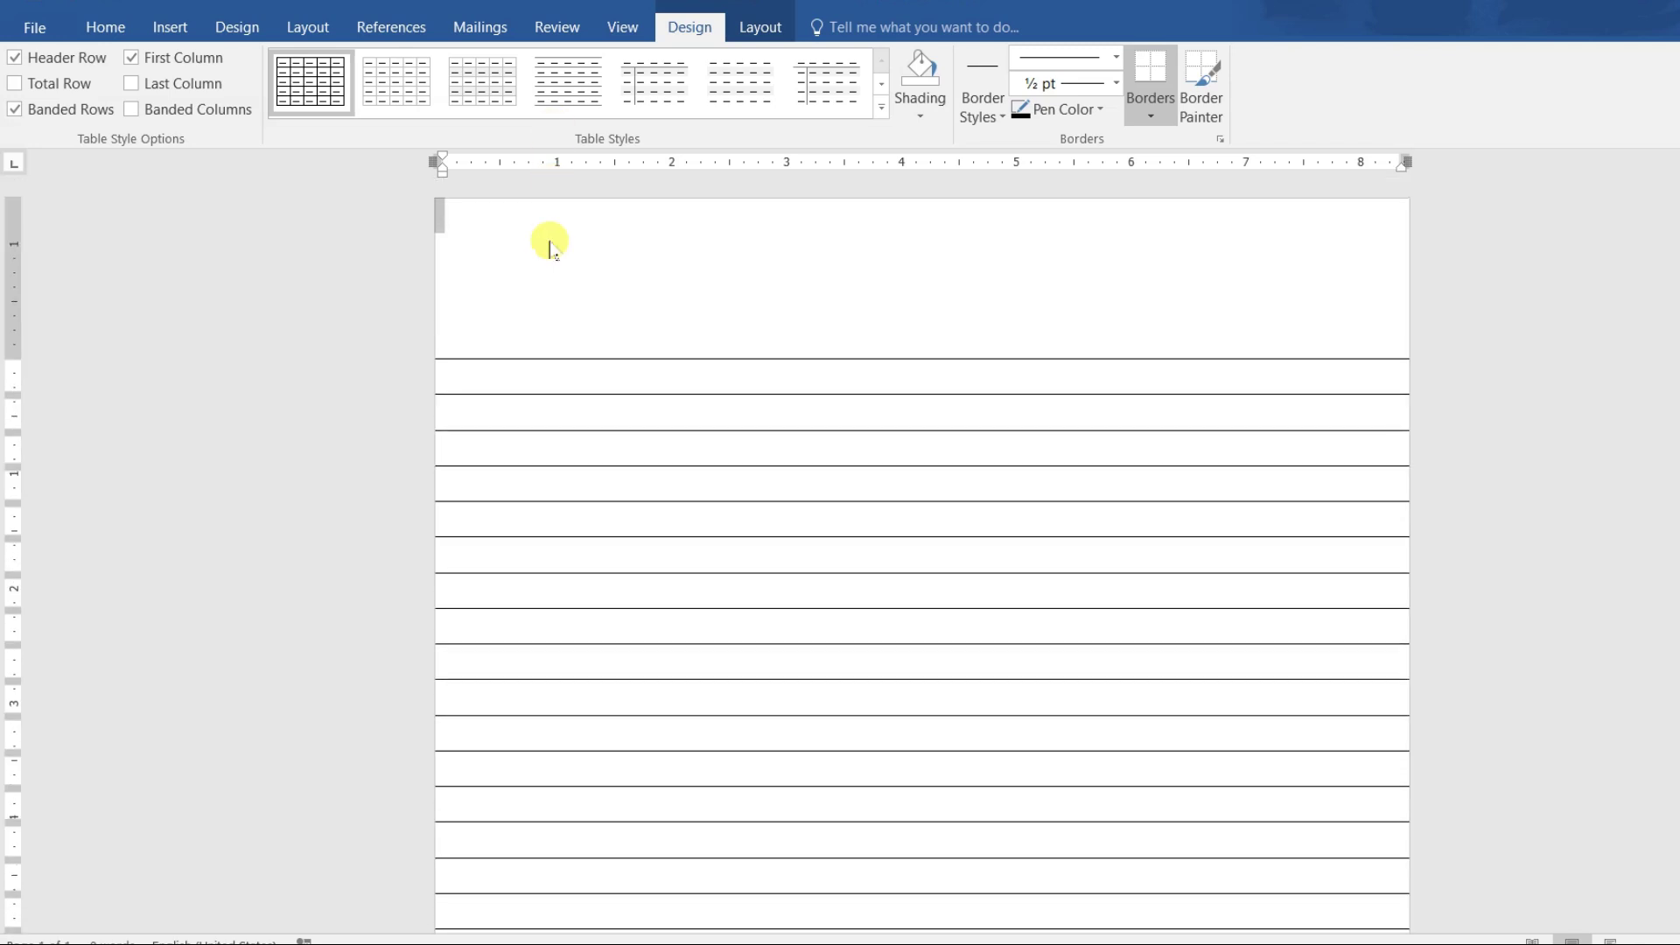
pyautogui.moveTo(549, 378); pyautogui.dragTo(551, 377)
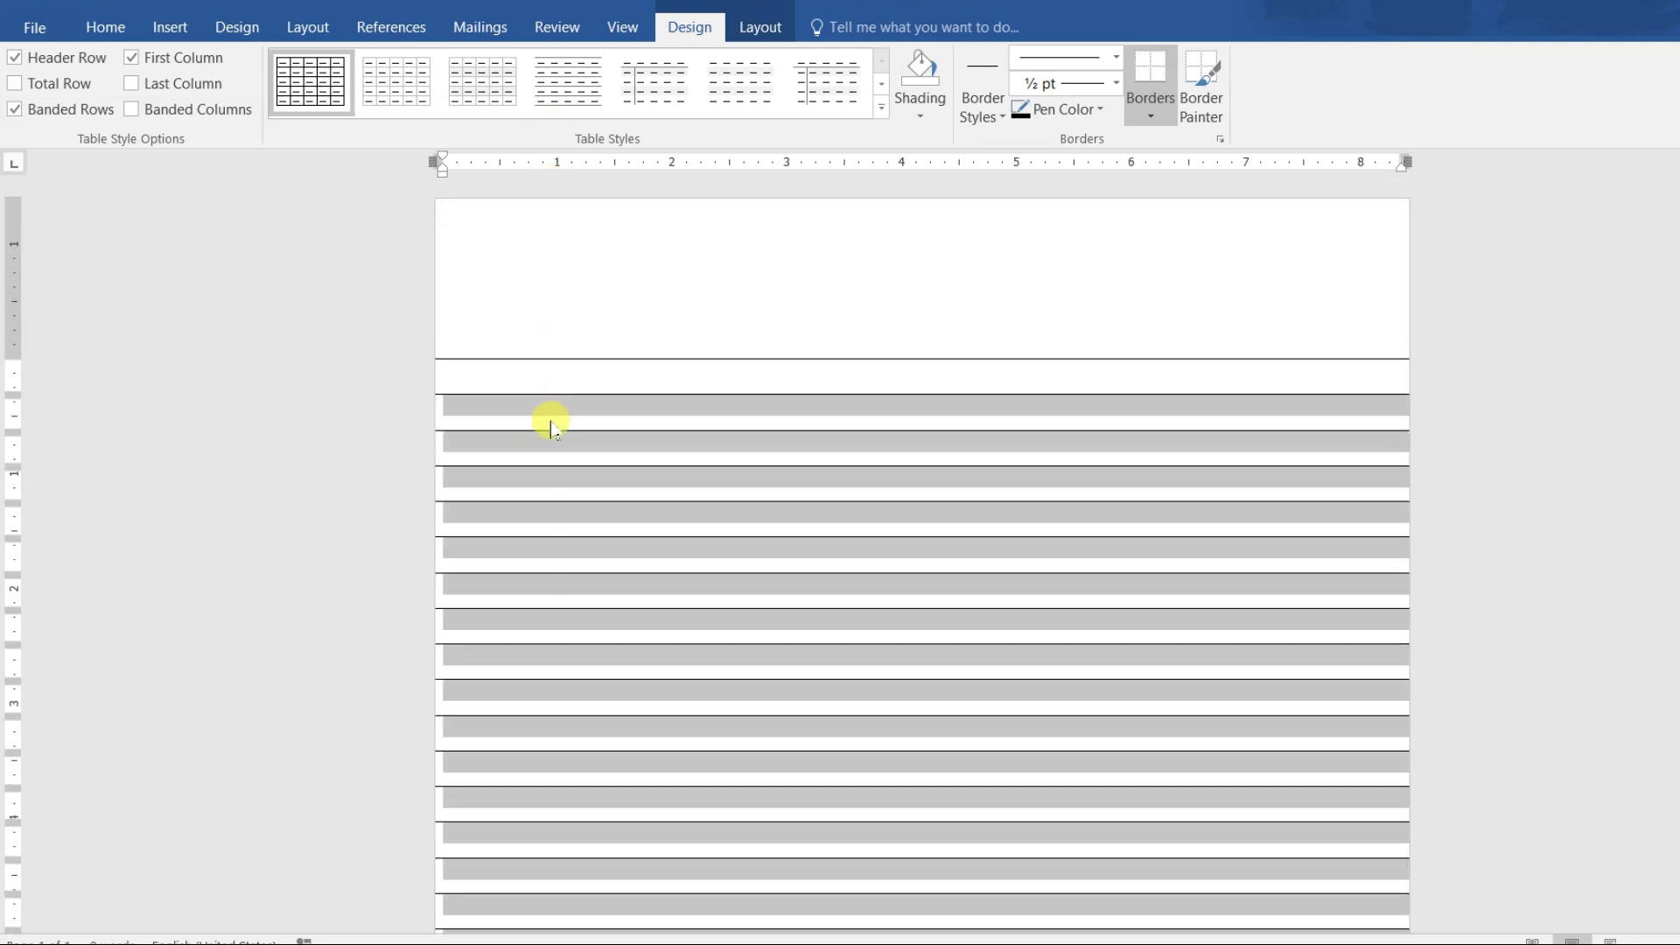
pyautogui.rightClick(559, 376)
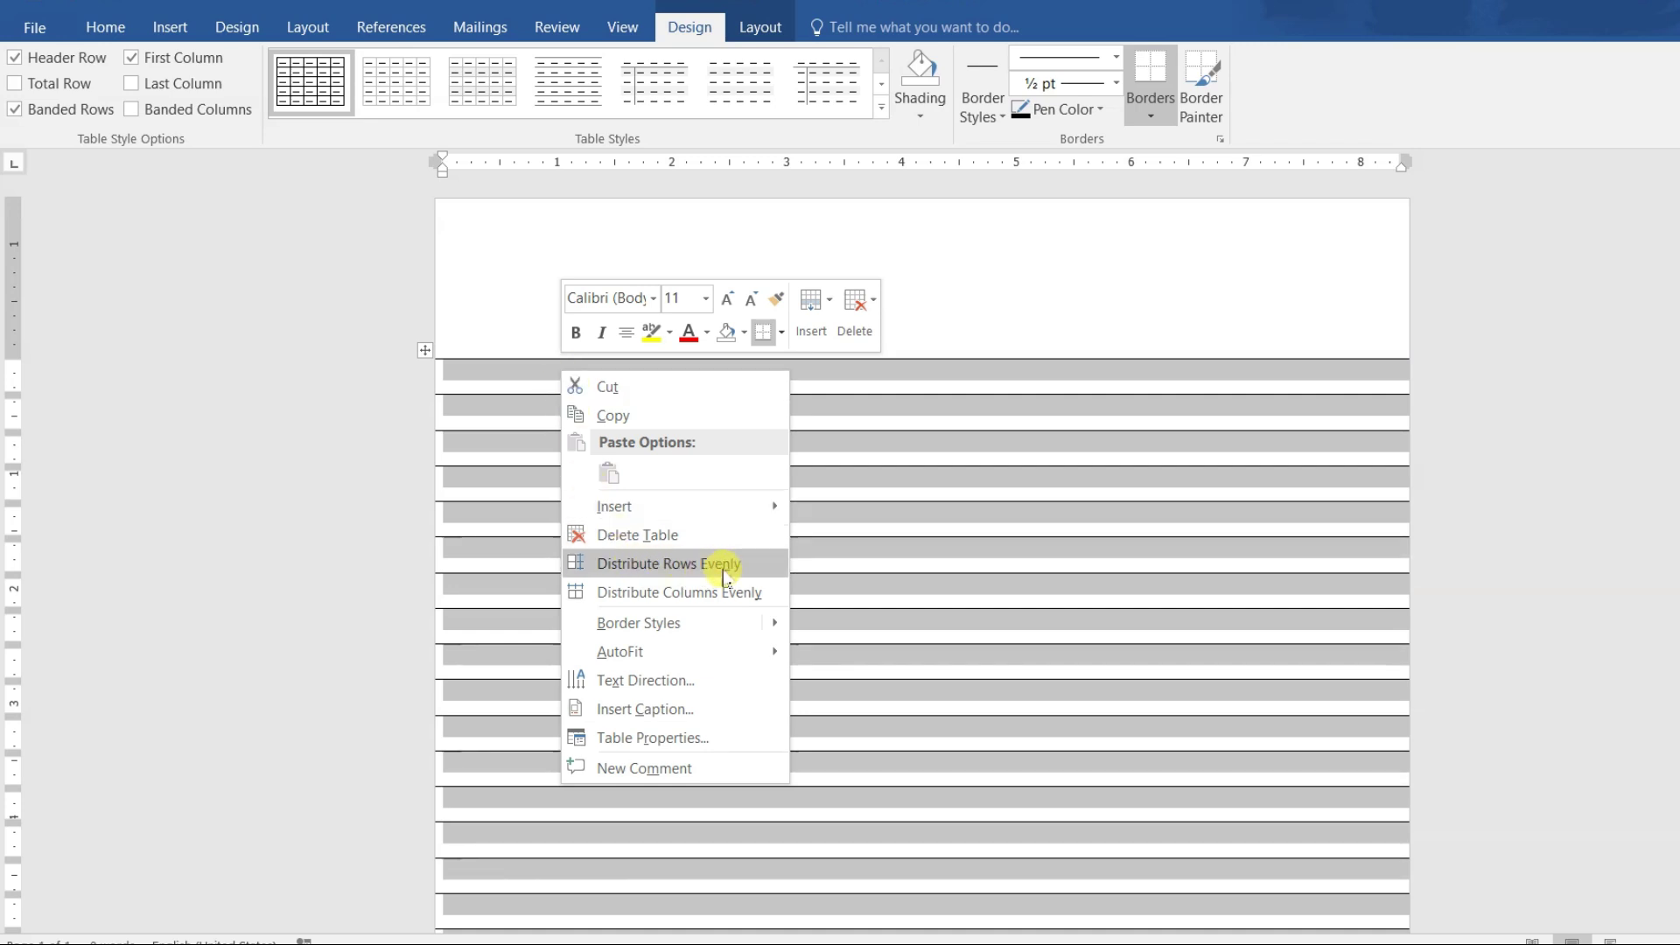
pyautogui.click(723, 573)
# Add a final row with Tab and bring the tall last row back to normal height.
pyautogui.scroll(-3, 638, 645)
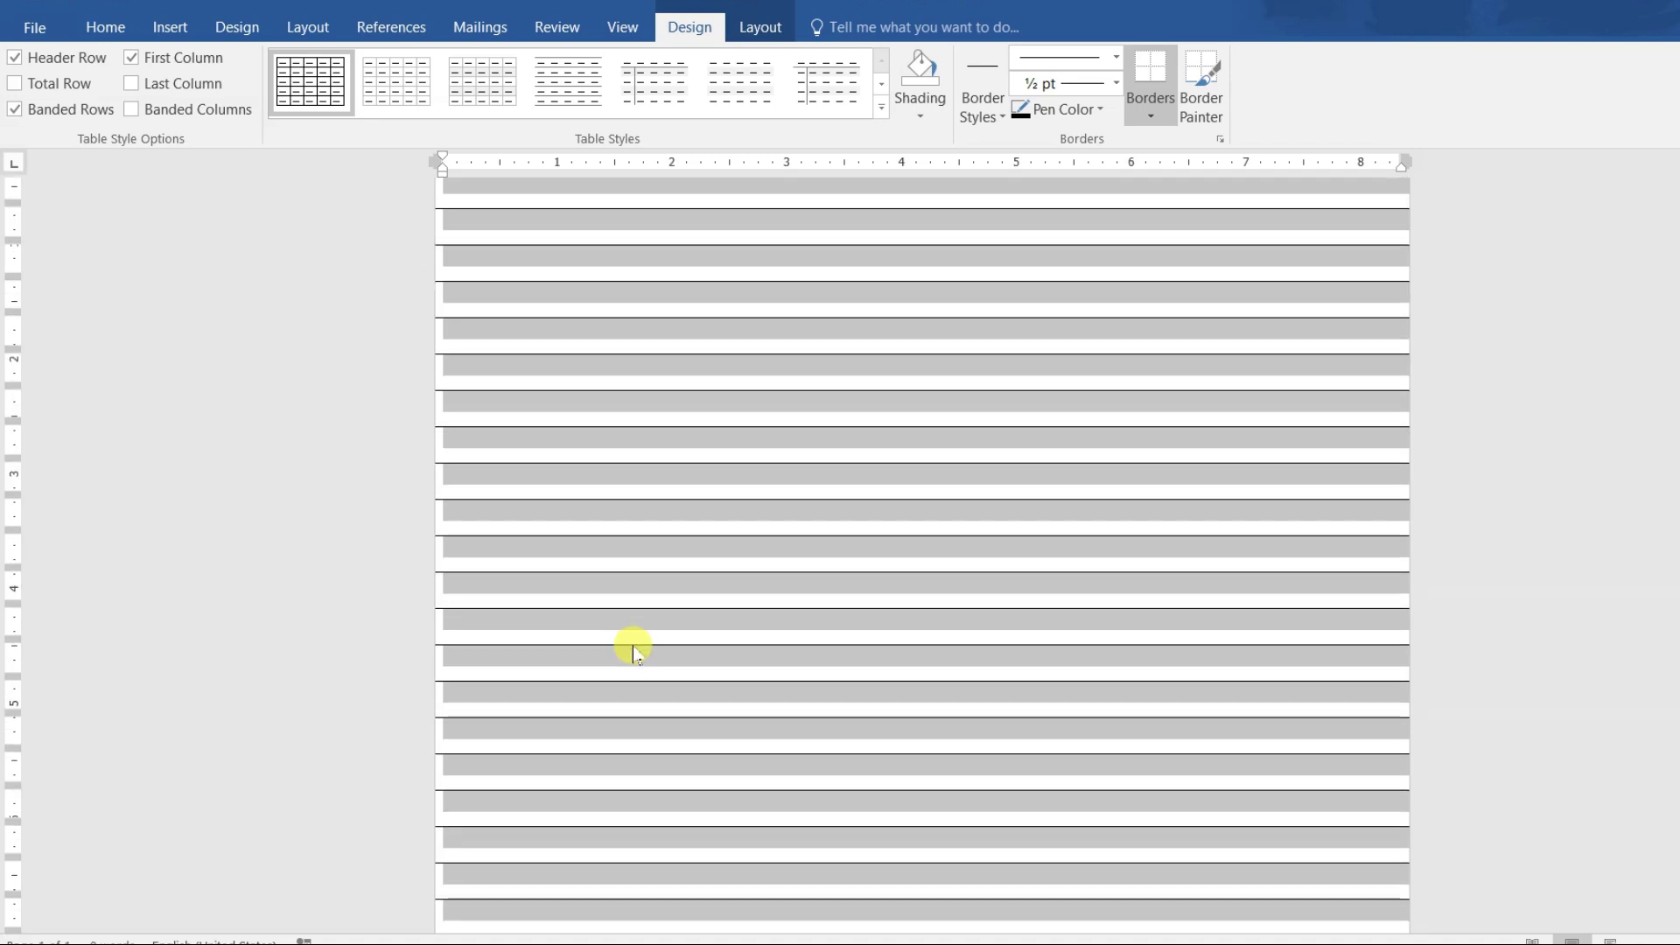
pyautogui.scroll(-3, 647, 665)
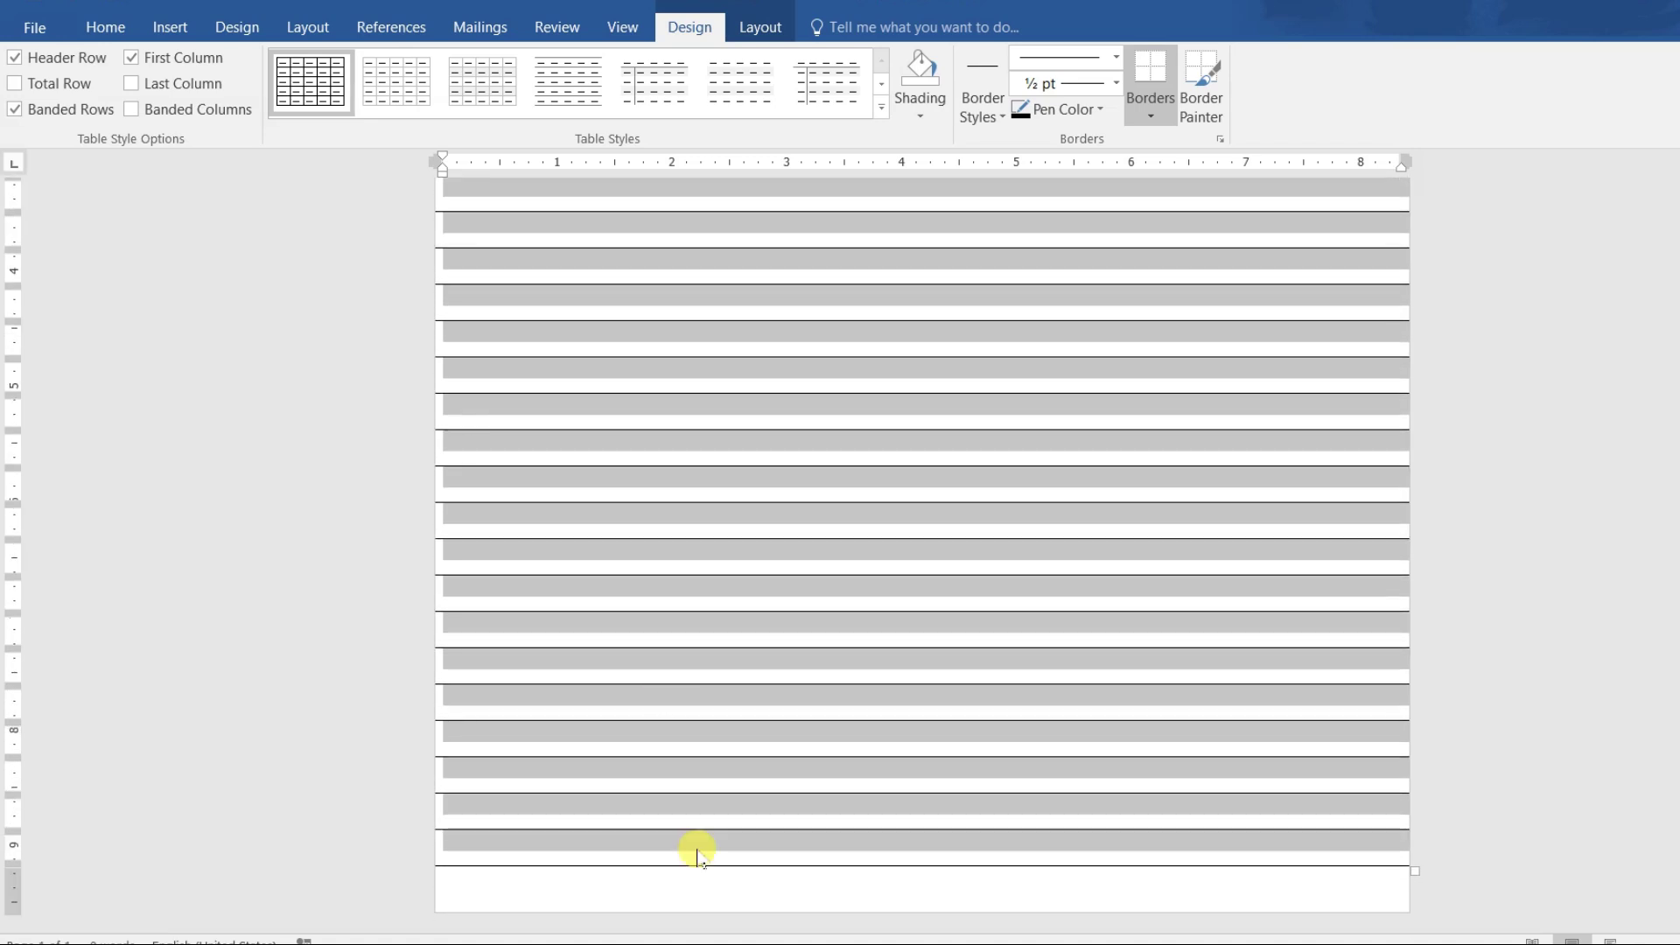
pyautogui.click(713, 847)
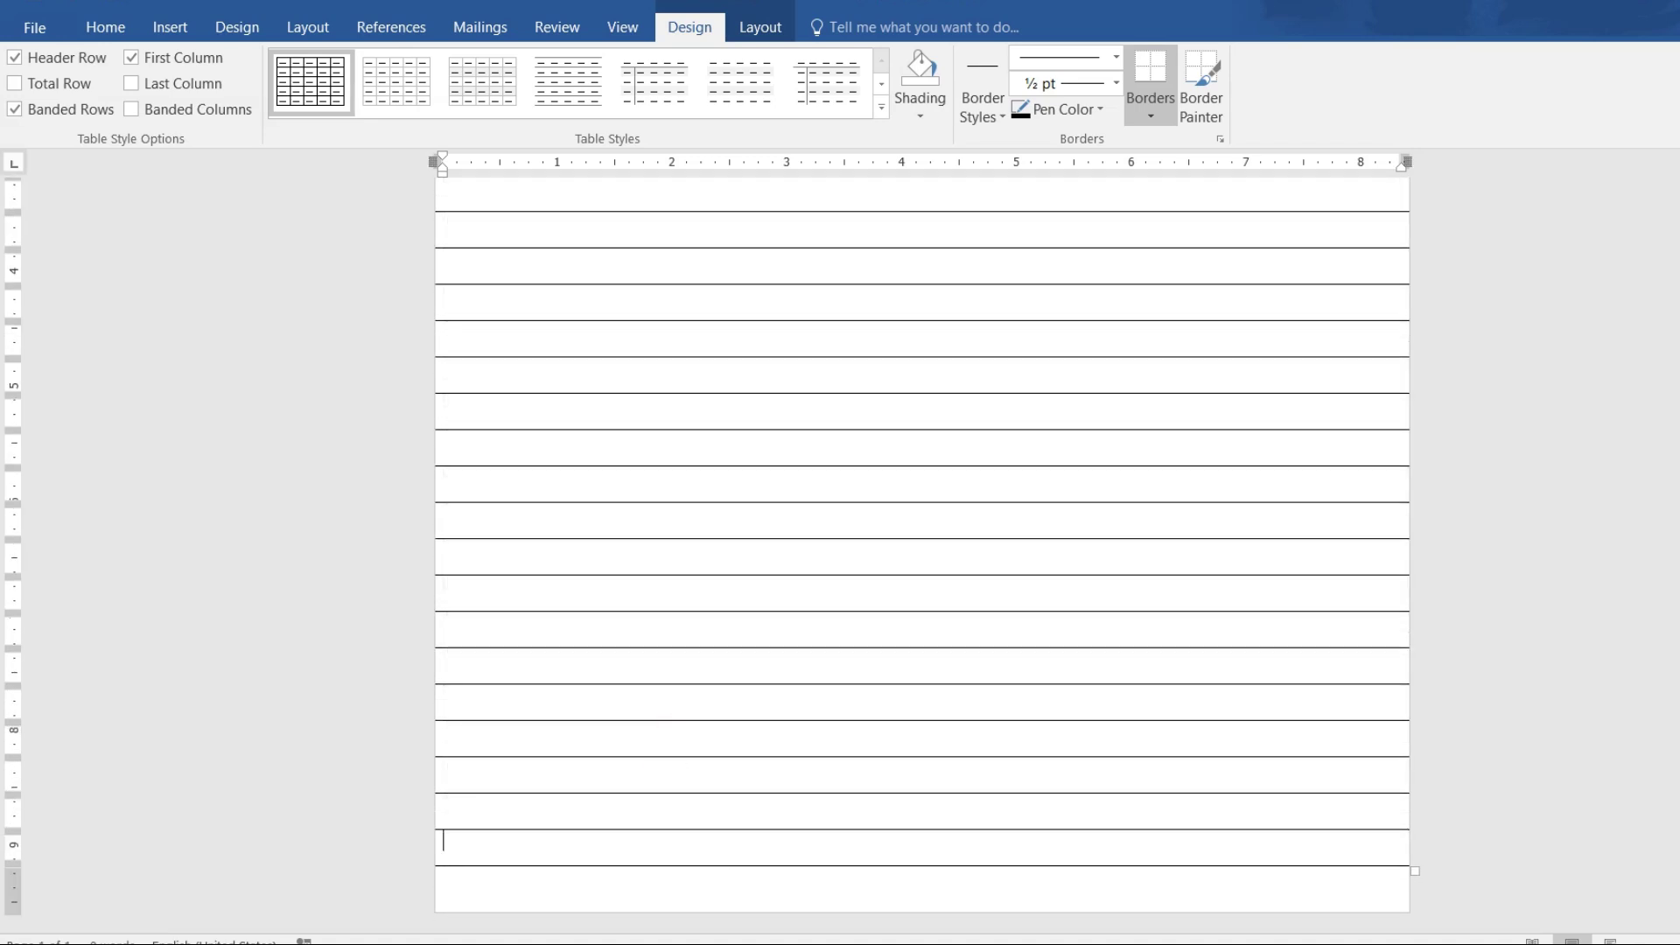
pyautogui.press('Tab')
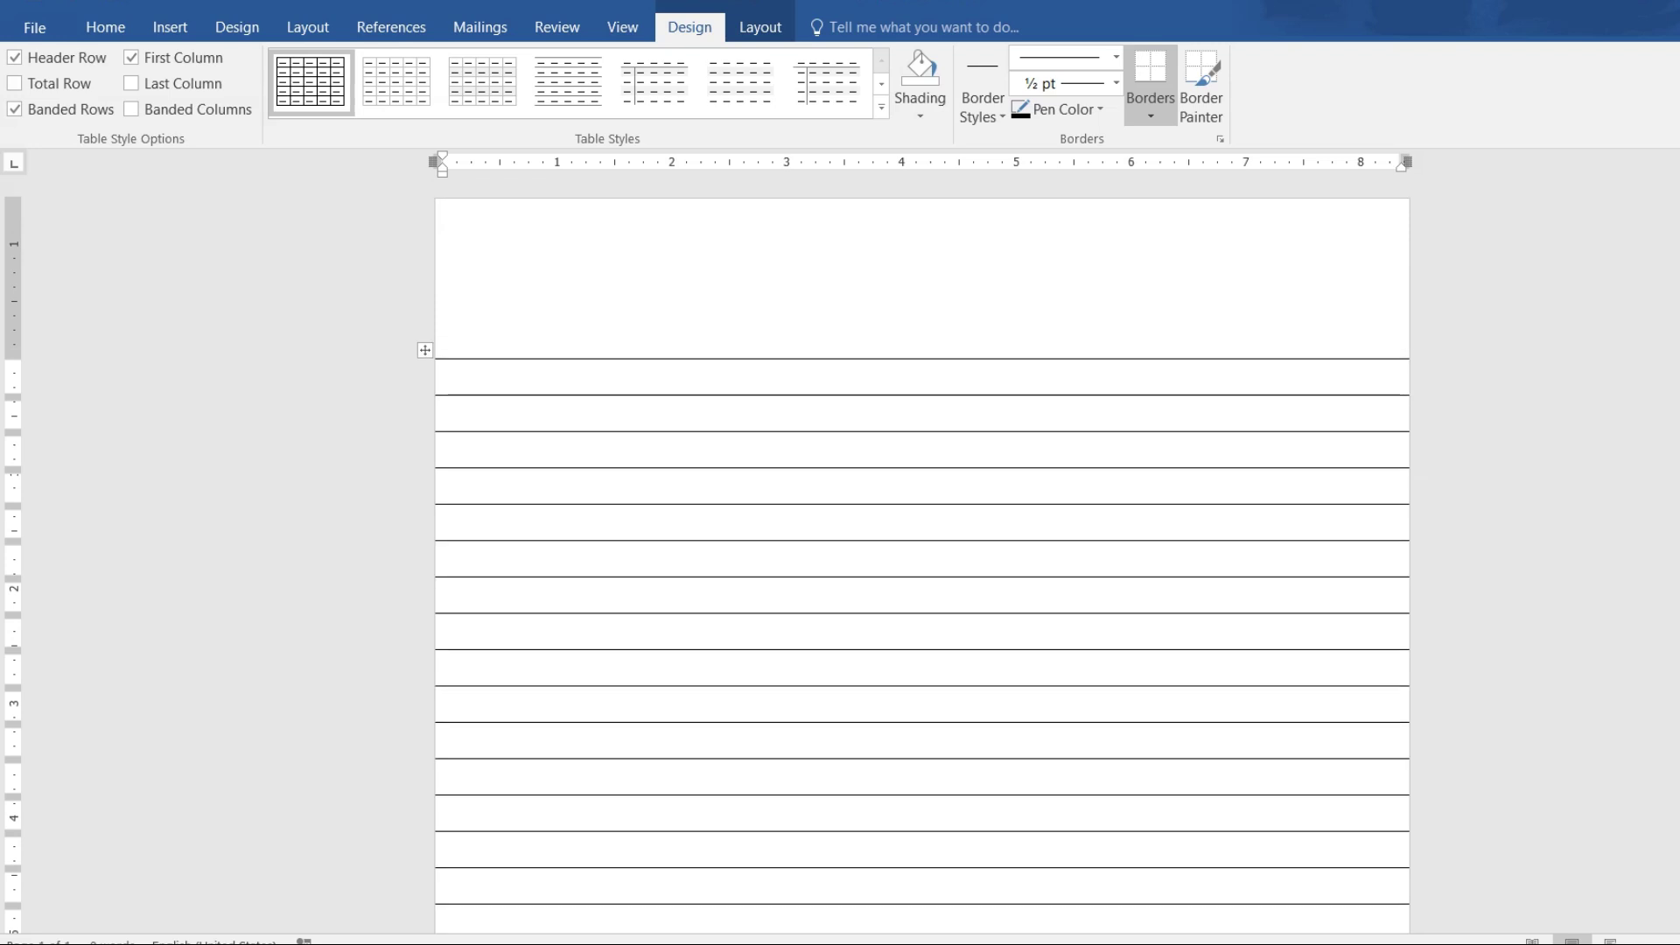
pyautogui.scroll(-1, 647, 655)
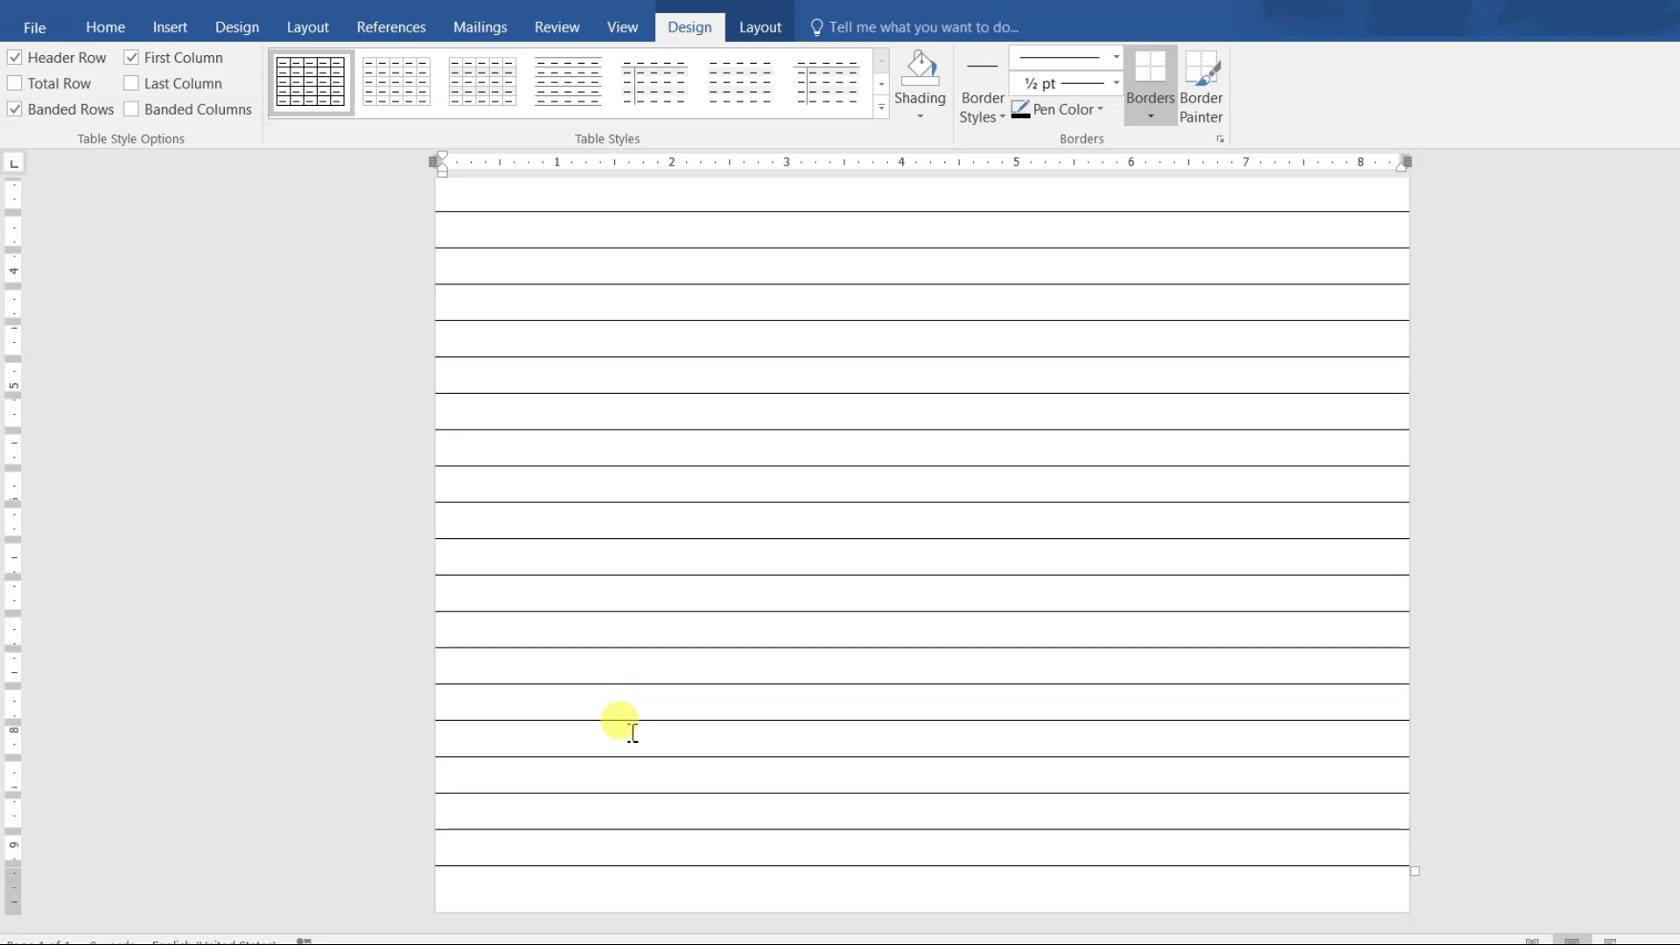
pyautogui.hotkey('ctrl', 'shift', 'Home')
pyautogui.press('Delete')
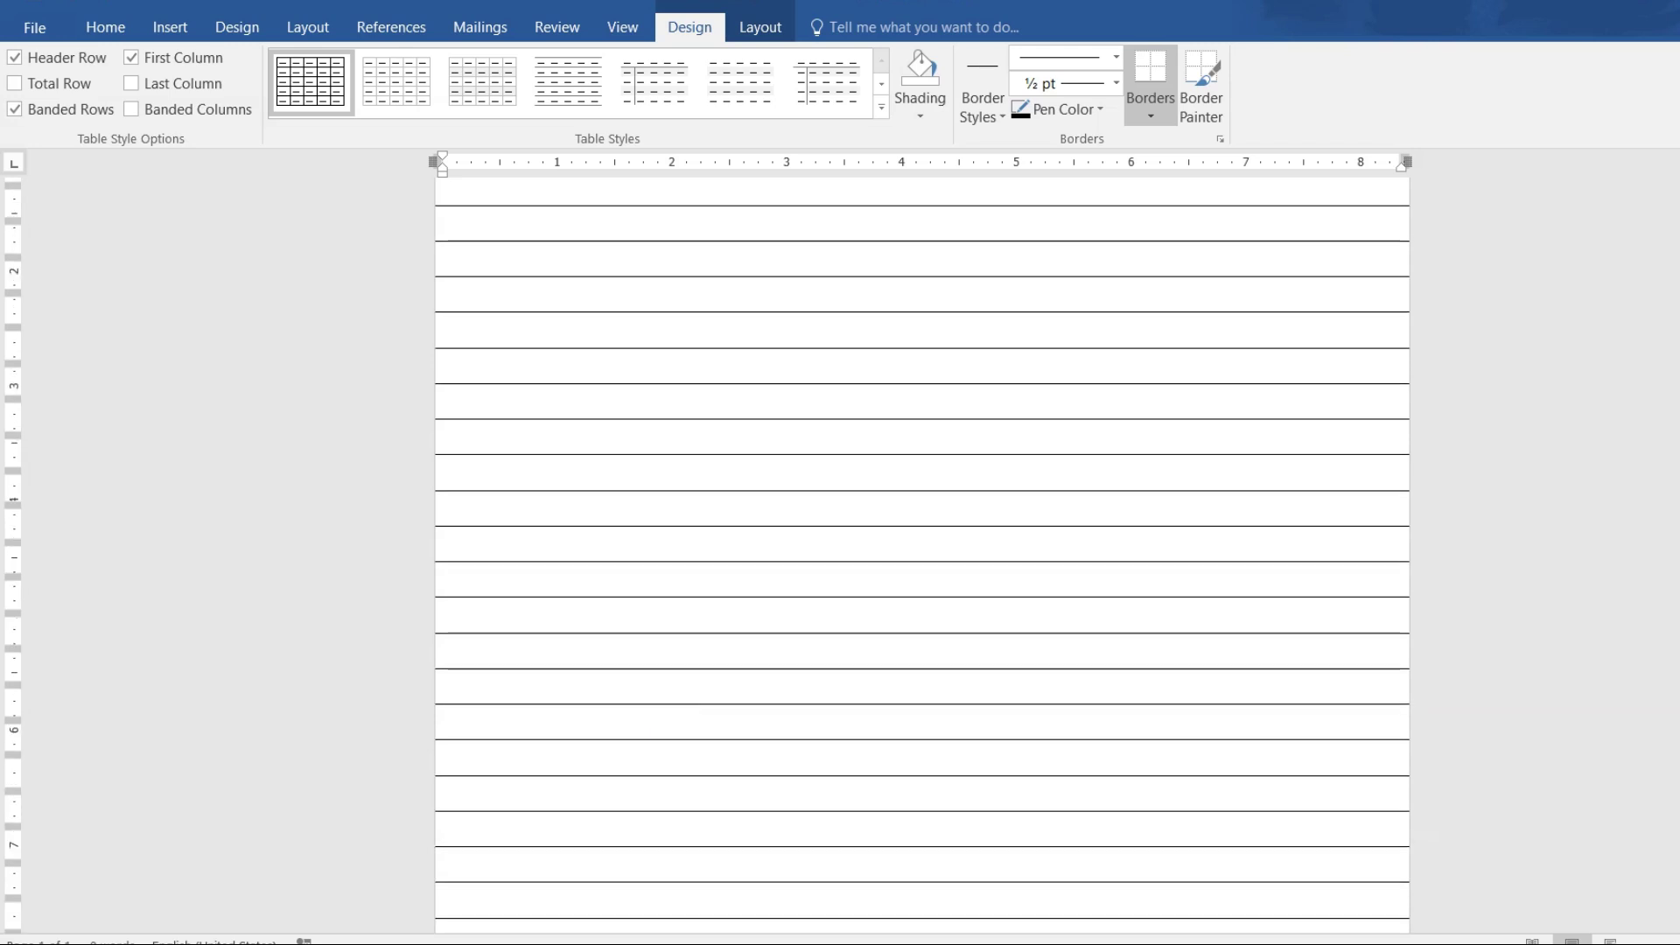
pyautogui.scroll(10, 672, 721)
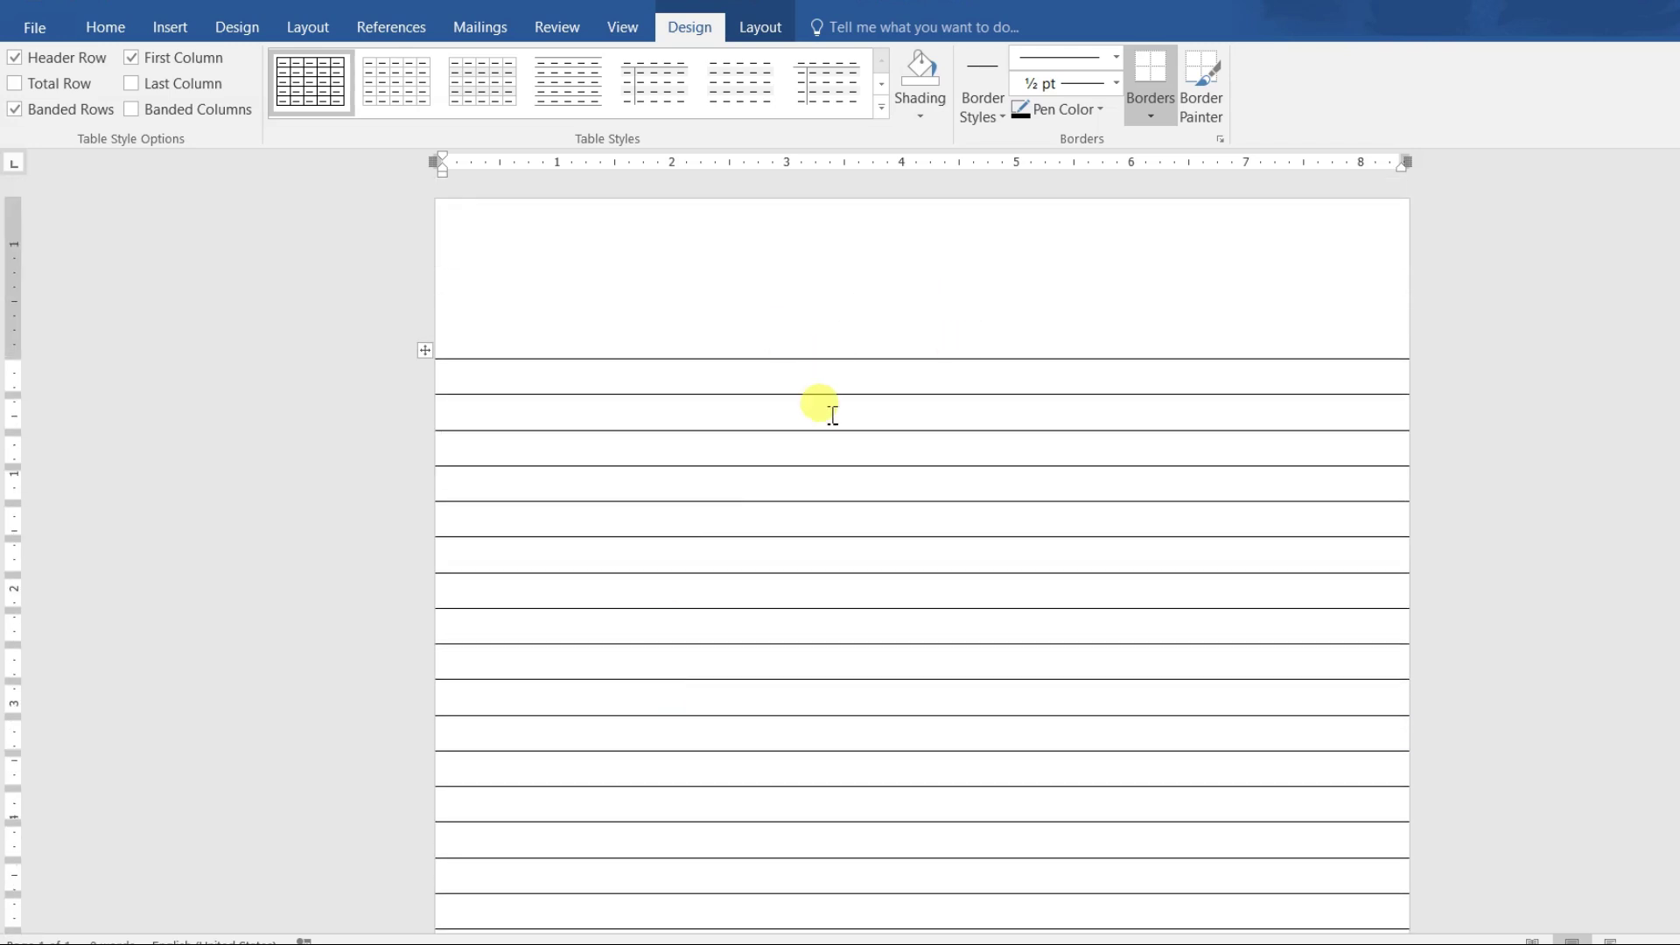
pyautogui.scroll(-5, 818, 402)
pyautogui.scroll(-5, 799, 484)
pyautogui.scroll(2, 1027, 502)
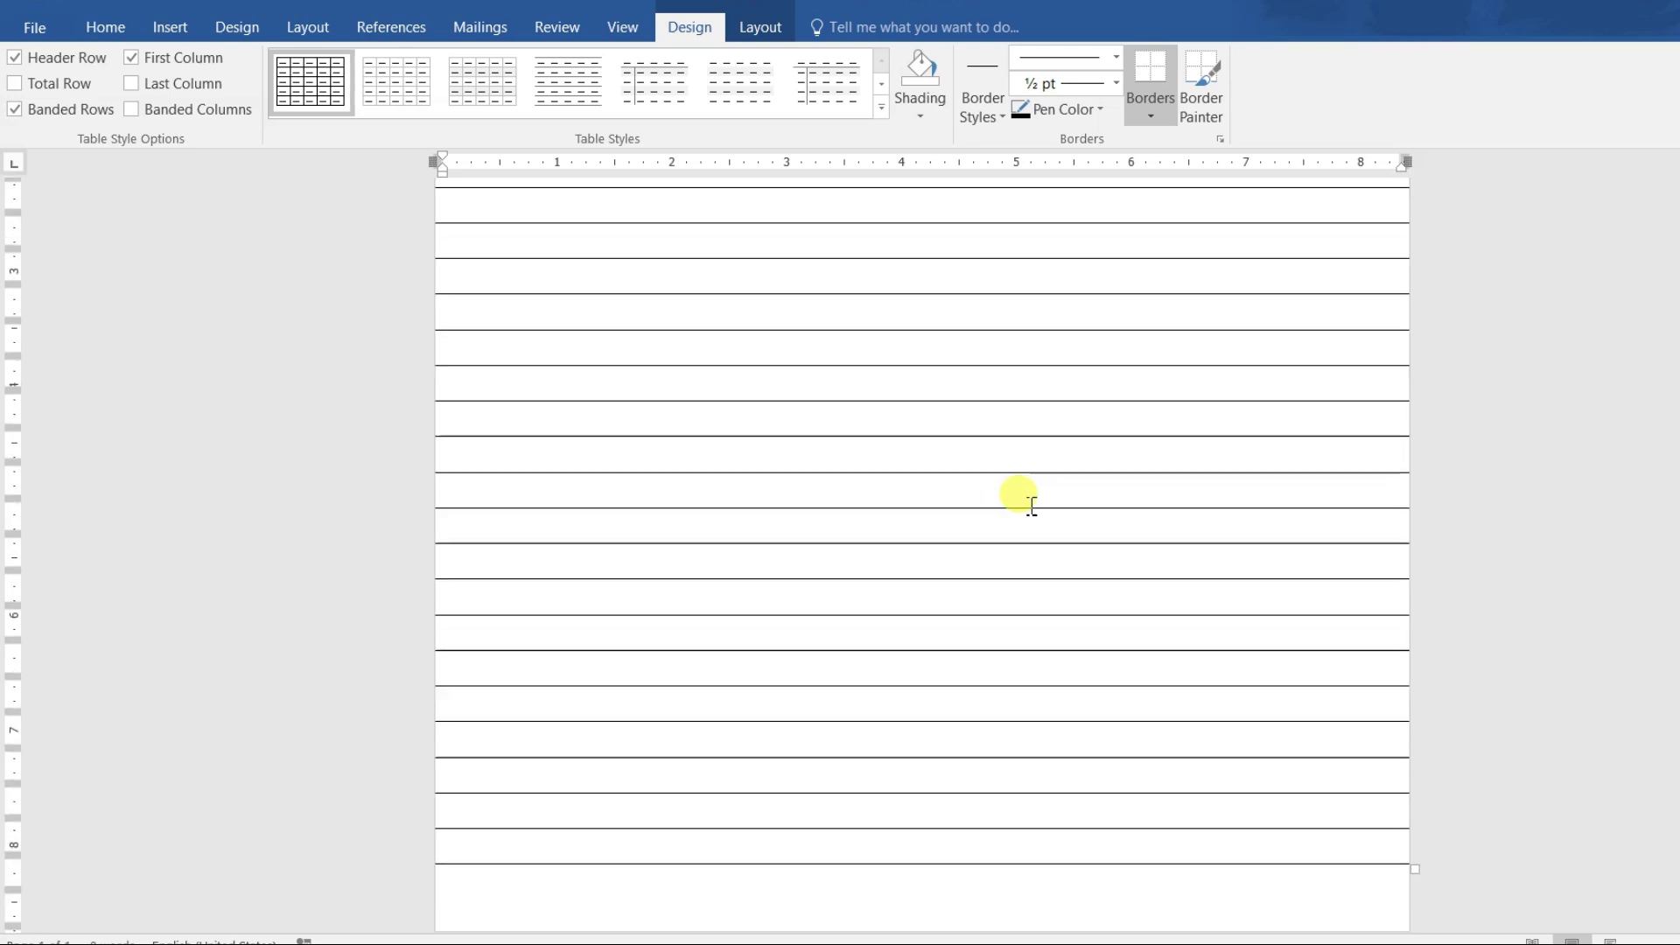
pyautogui.scroll(3, 1009, 499)
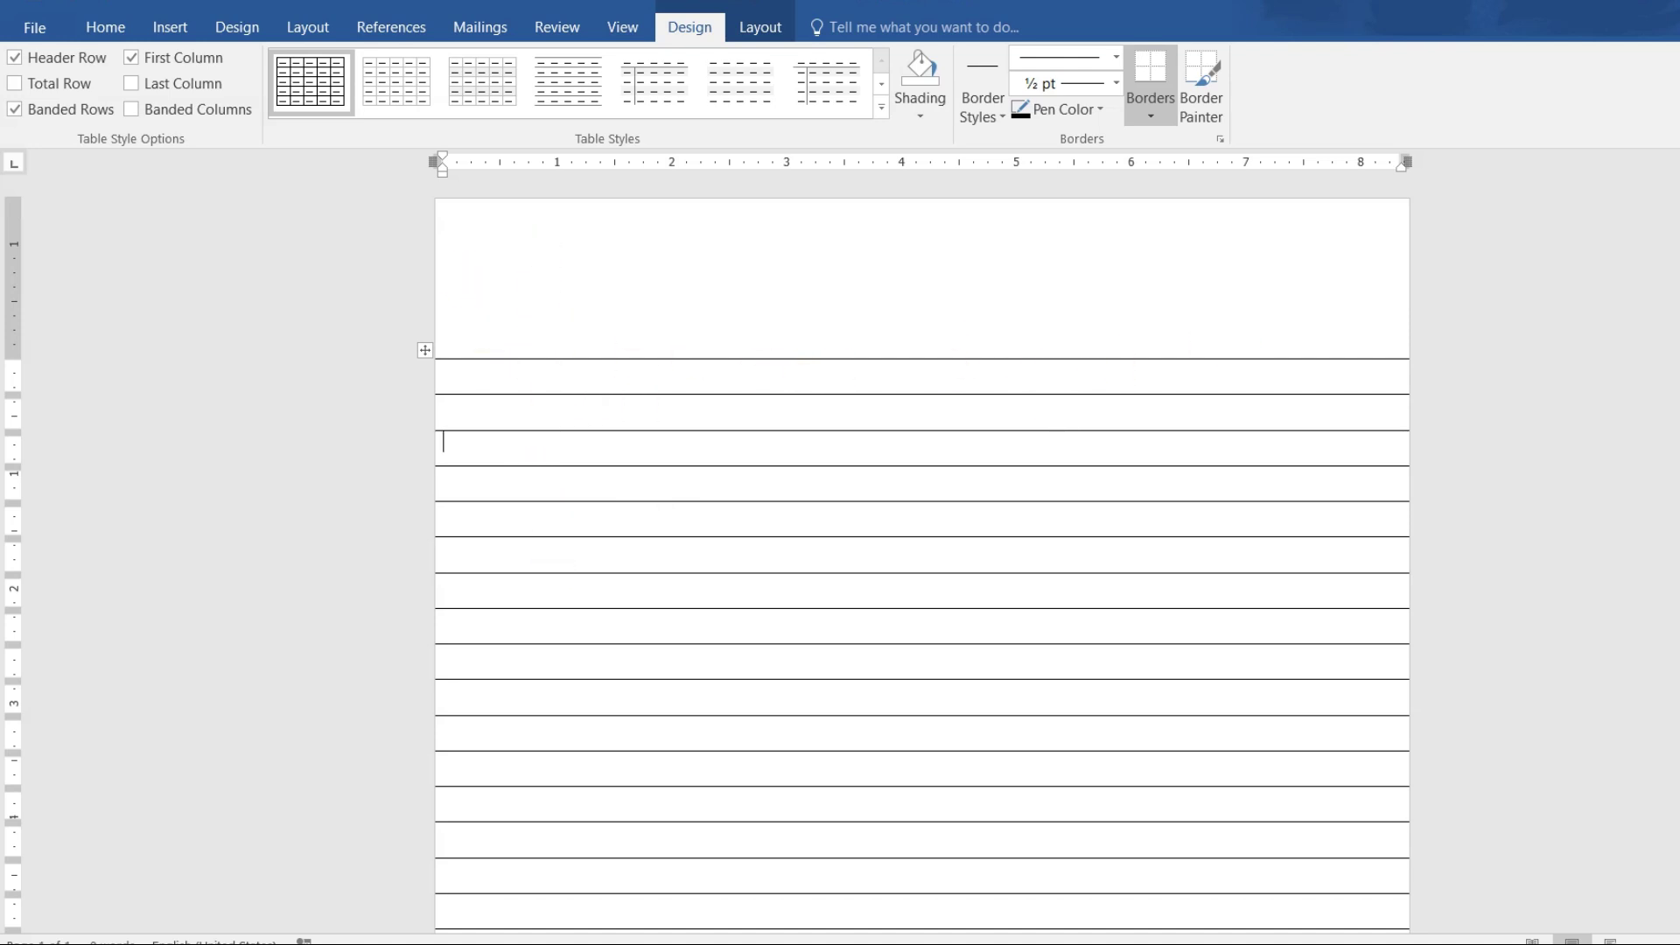
# Draw a Line shape across the top of the page, then delete the slanted result.
pyautogui.click(171, 29)
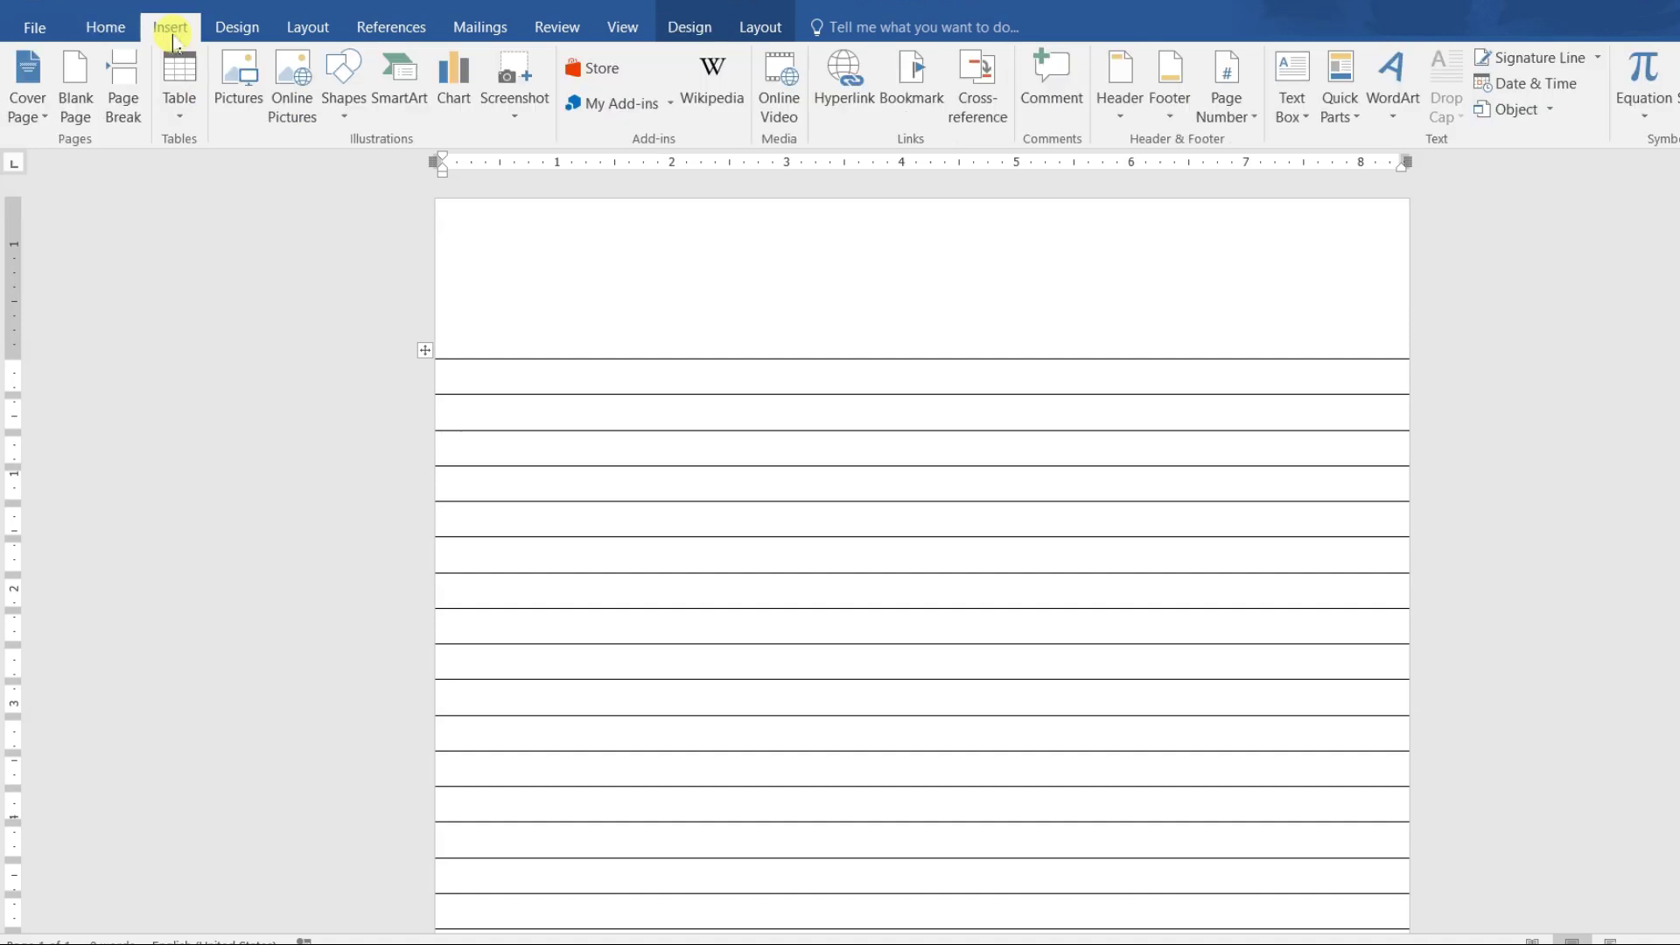
pyautogui.click(341, 114)
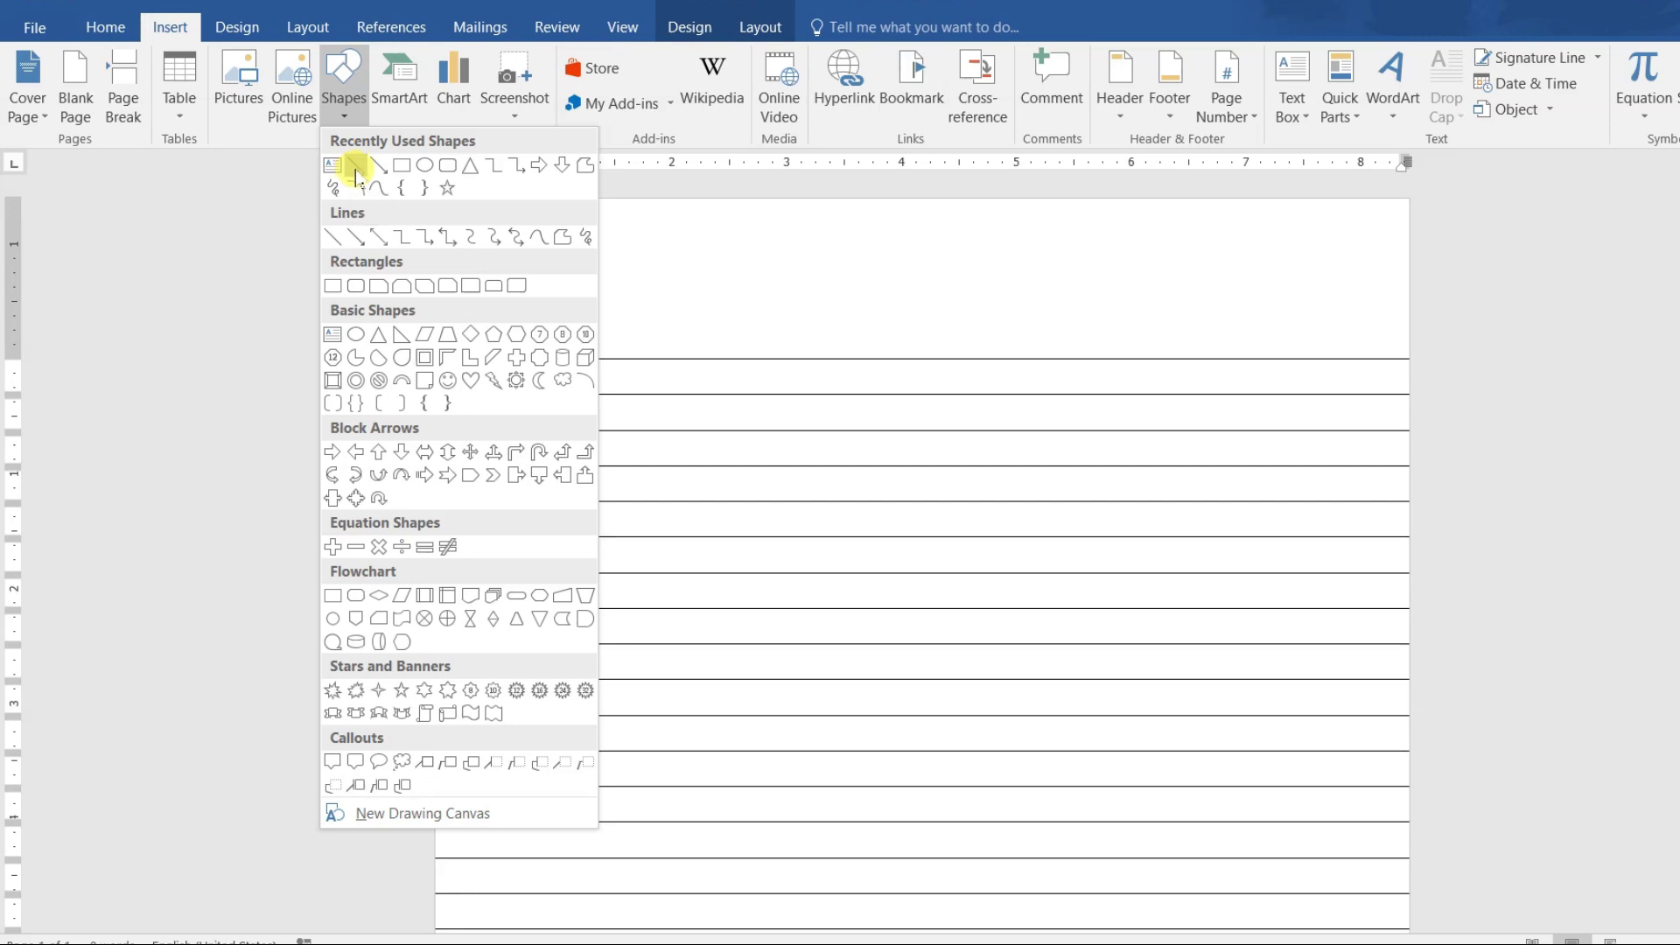
pyautogui.click(355, 168)
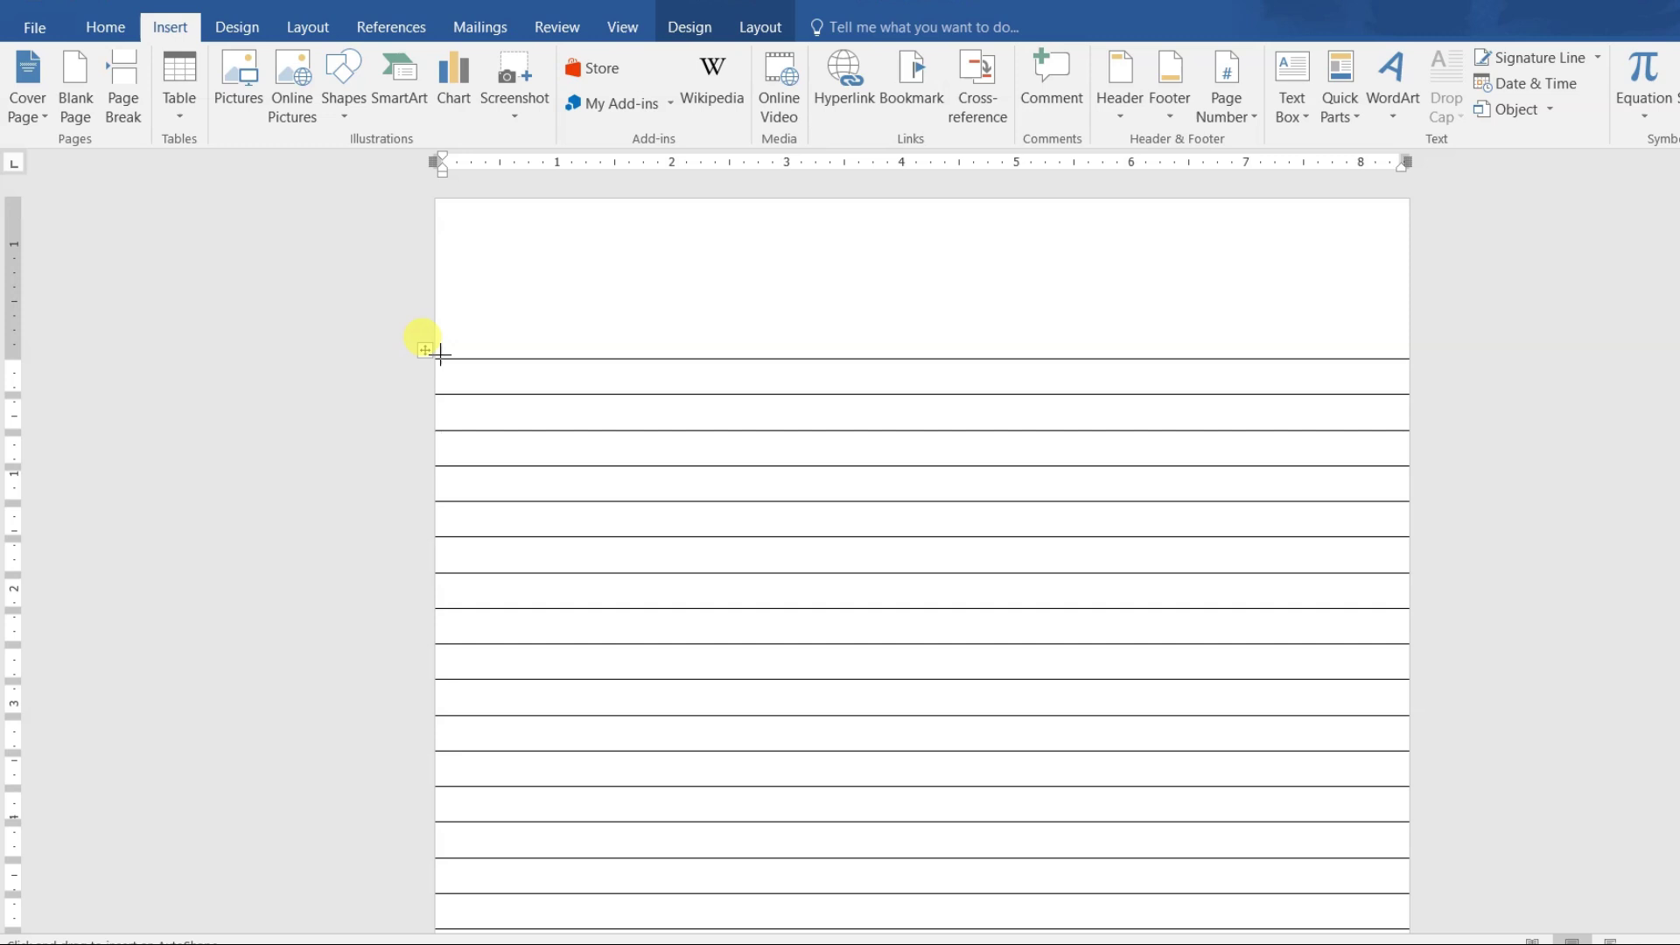
pyautogui.moveTo(486, 272); pyautogui.dragTo(1131, 320)
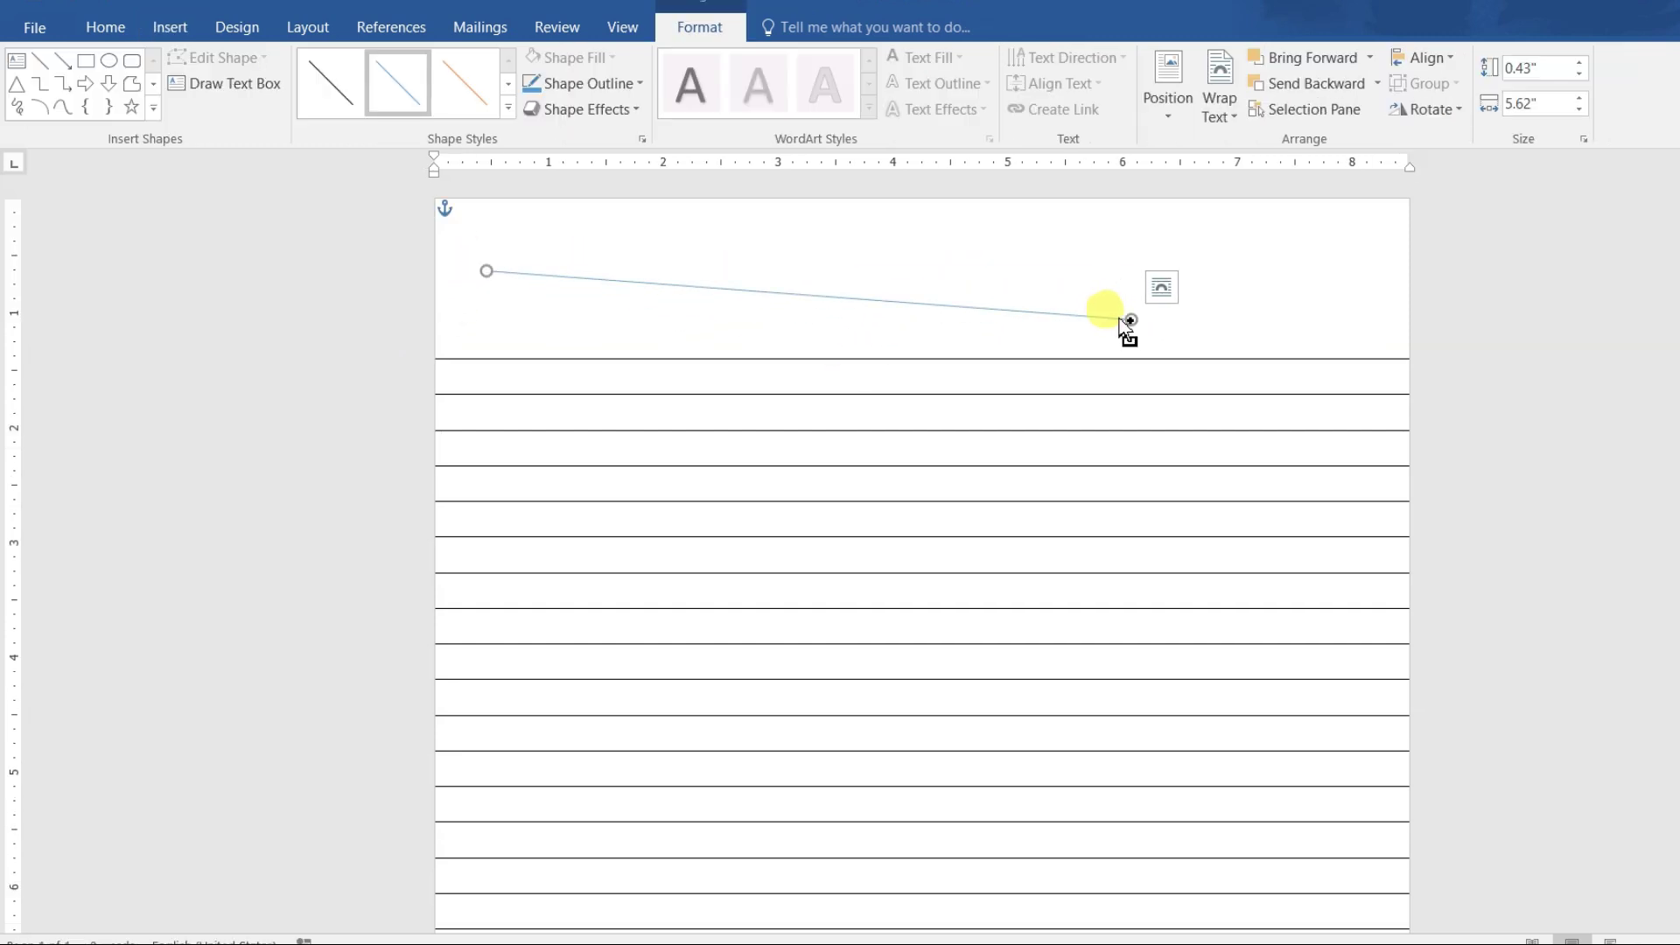
pyautogui.press('Delete')
# Draw a straight horizontal line along the table's top ruled line across the page.
pyautogui.click(170, 28)
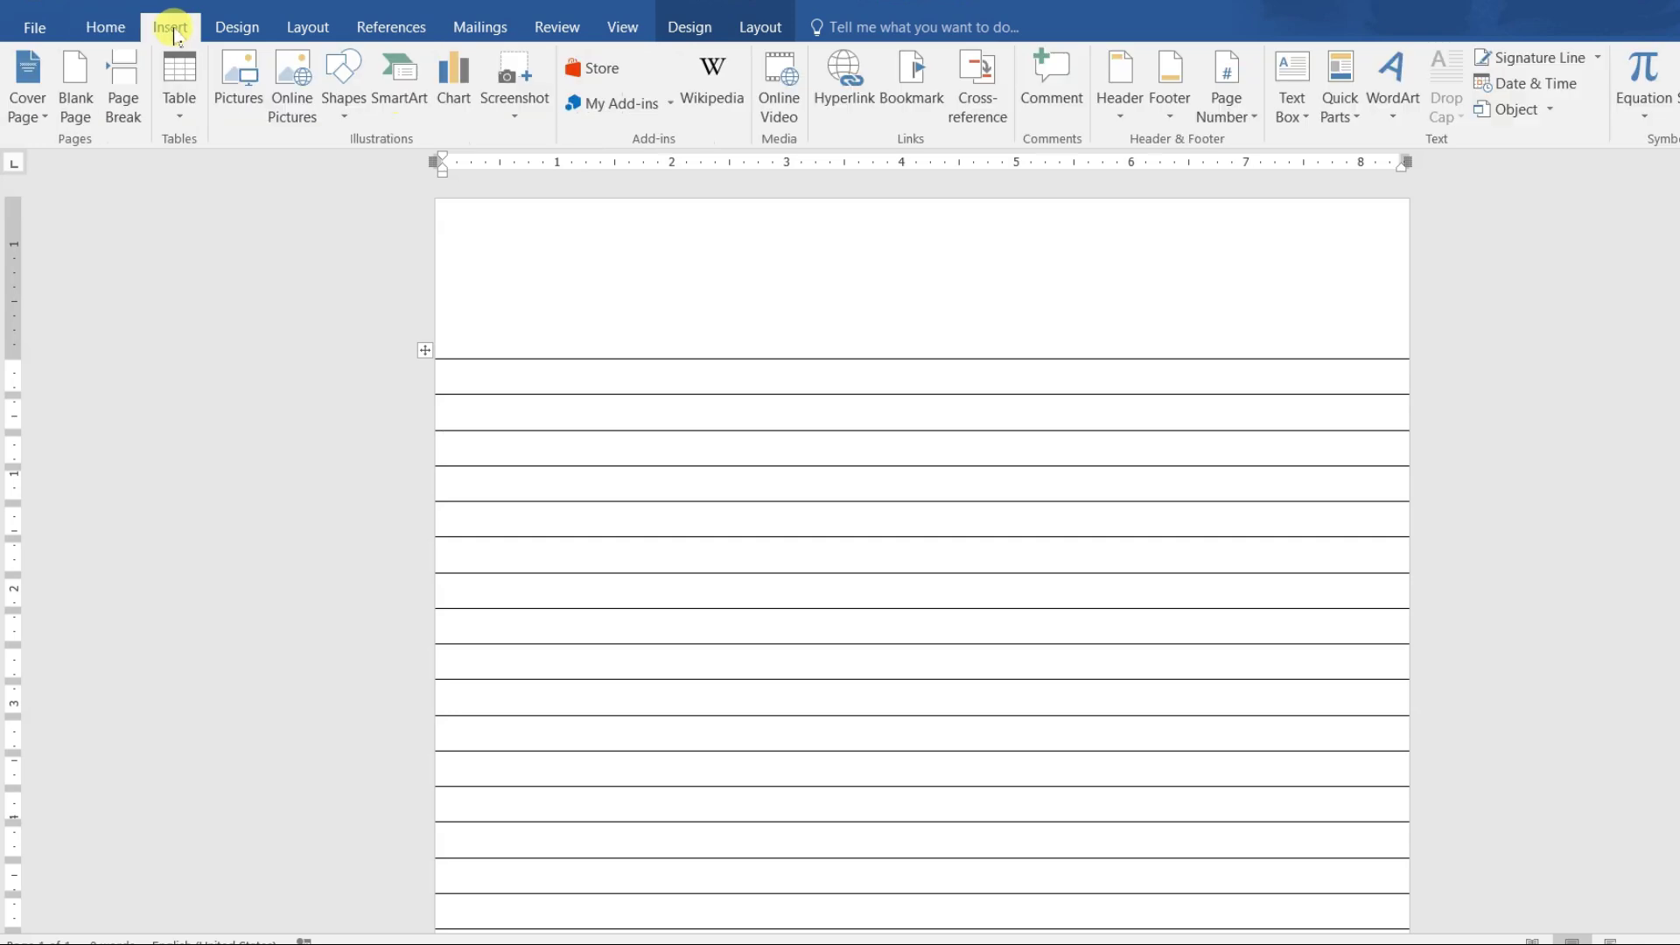
pyautogui.click(343, 87)
pyautogui.click(361, 168)
pyautogui.moveTo(458, 357); pyautogui.dragTo(1405, 355)
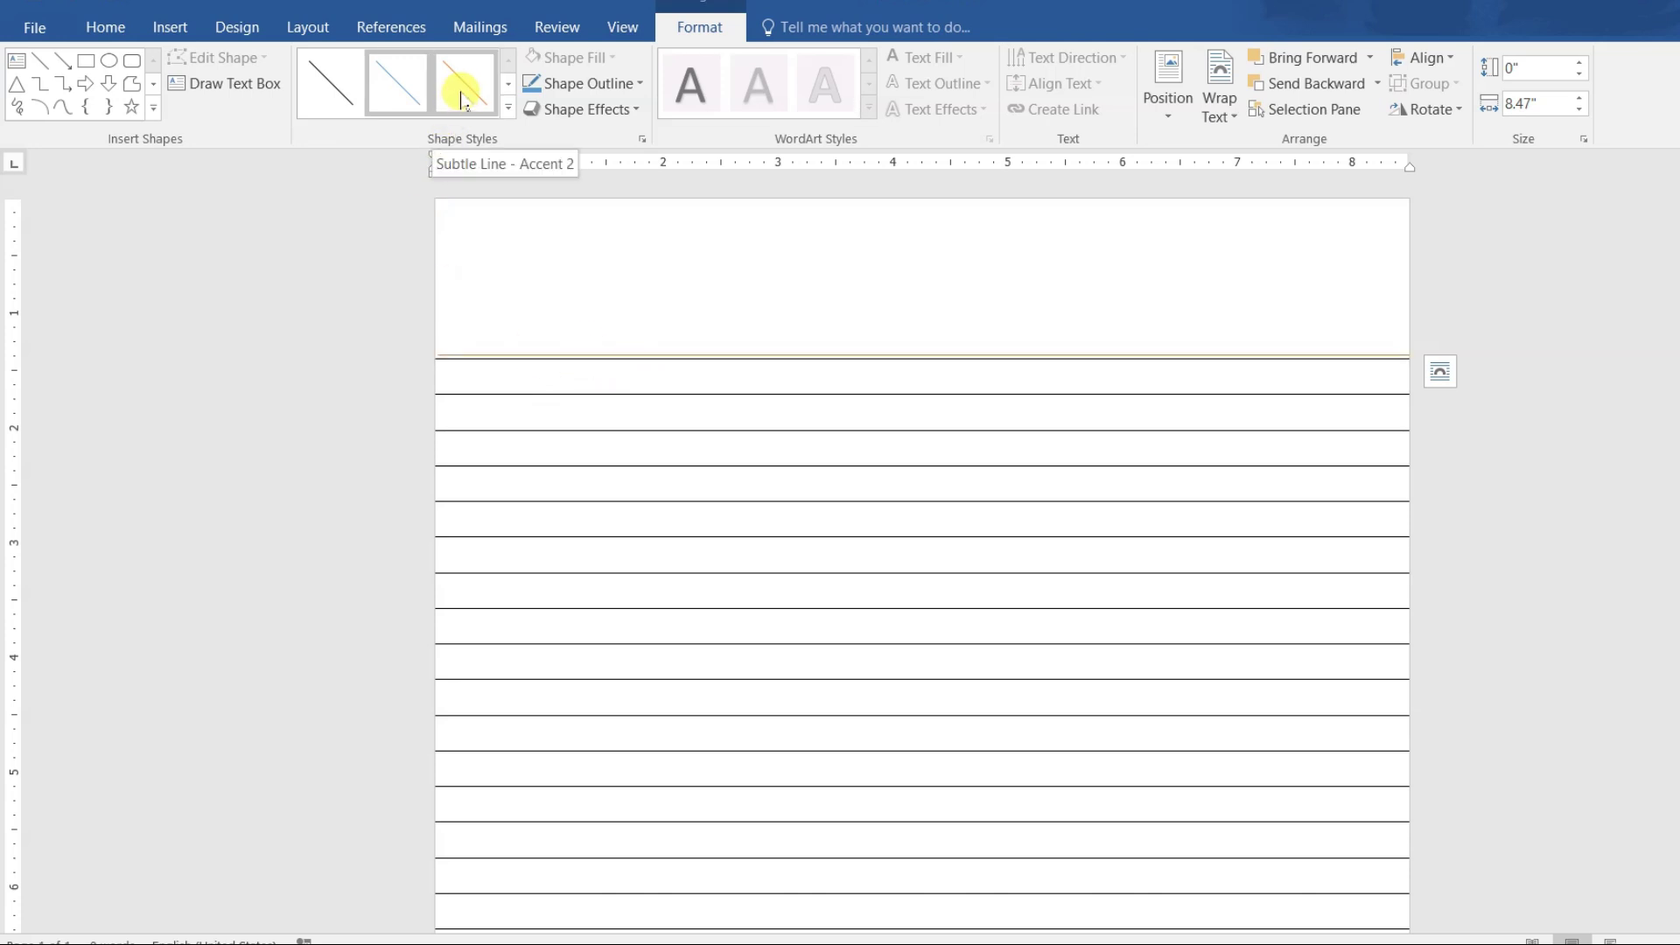
# Make the horizontal line orange and 2¼ pt thick, then nudge it down onto the top ruled line.
pyautogui.click(508, 107)
pyautogui.click(471, 277)
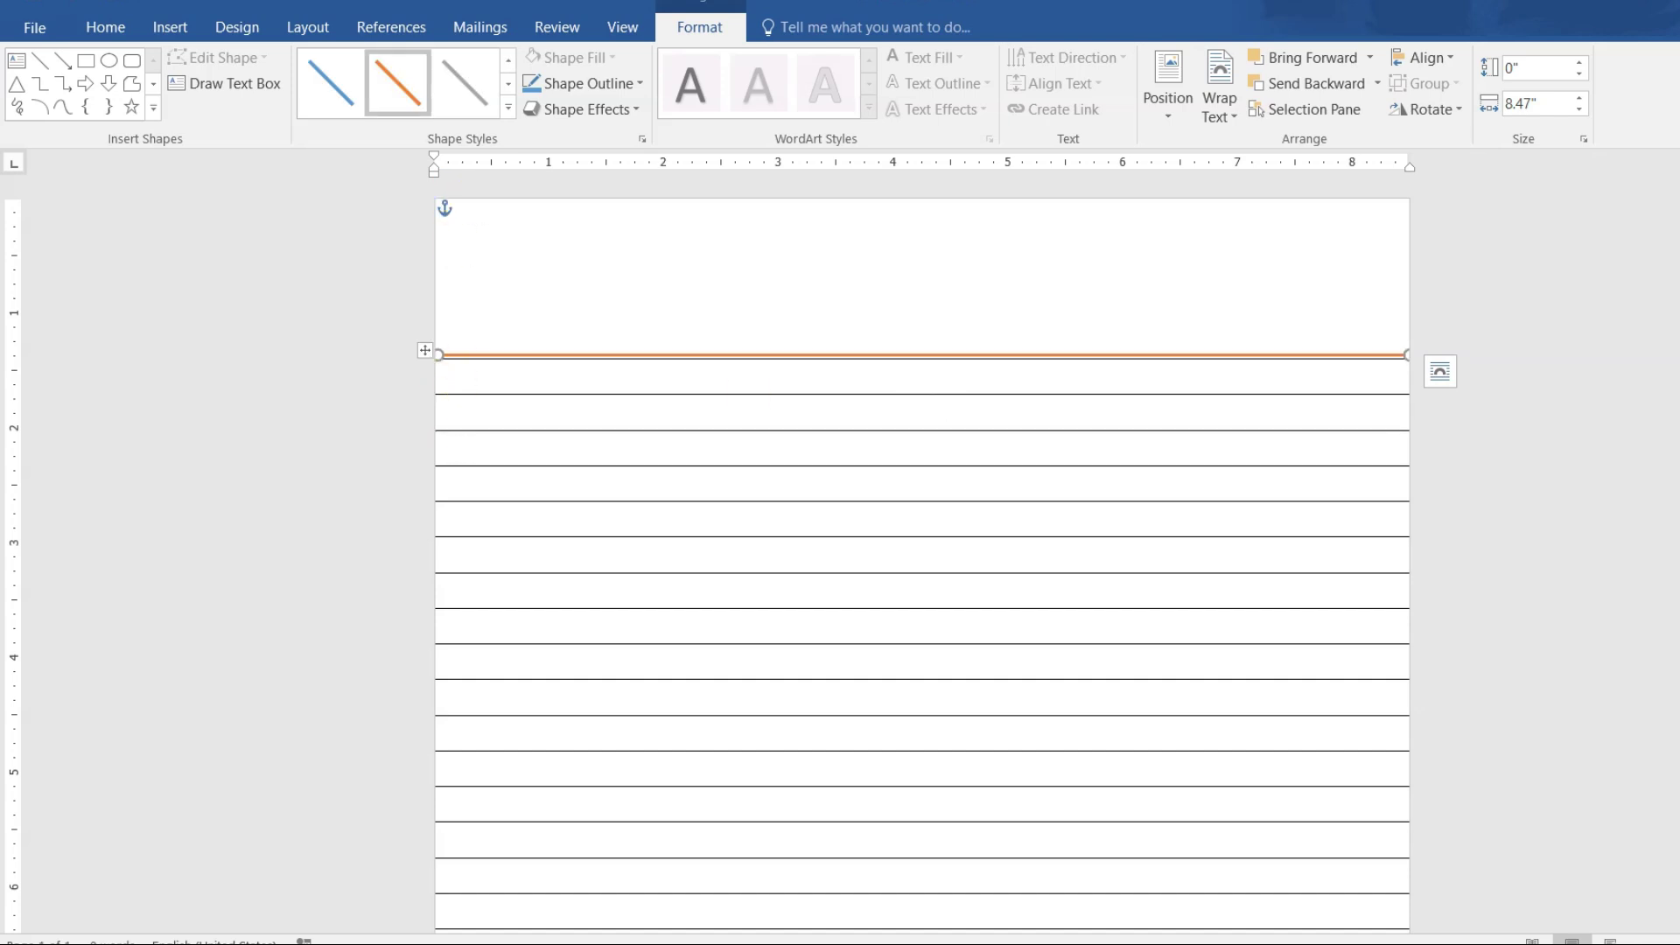
pyautogui.click(603, 85)
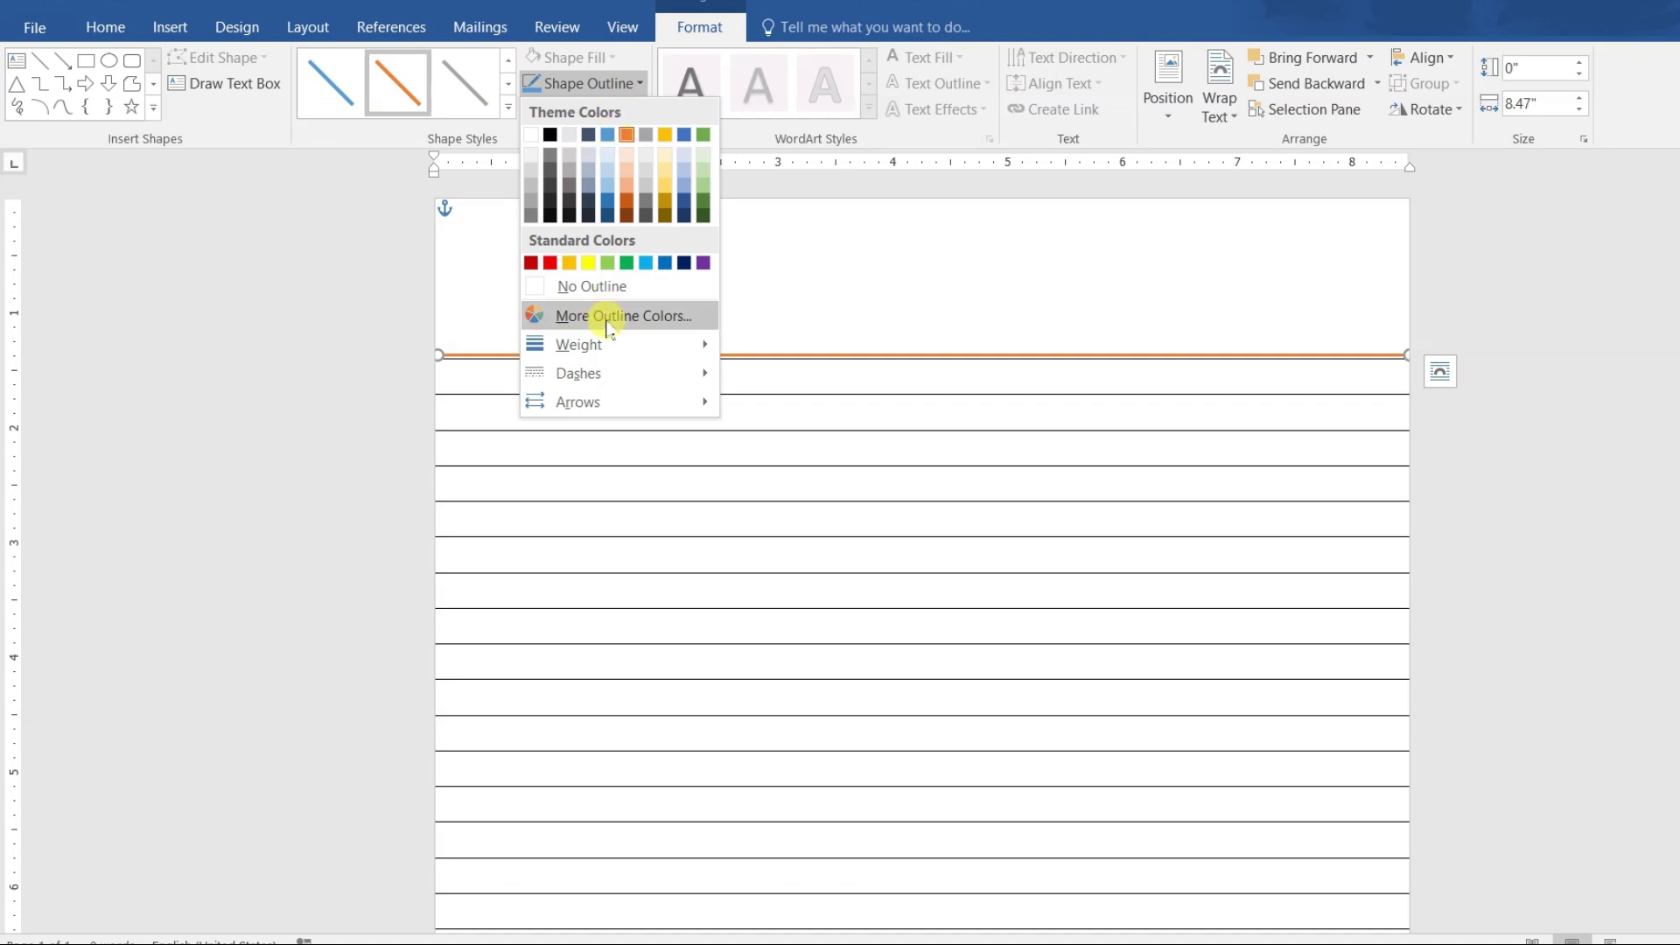
pyautogui.moveTo(580, 344)
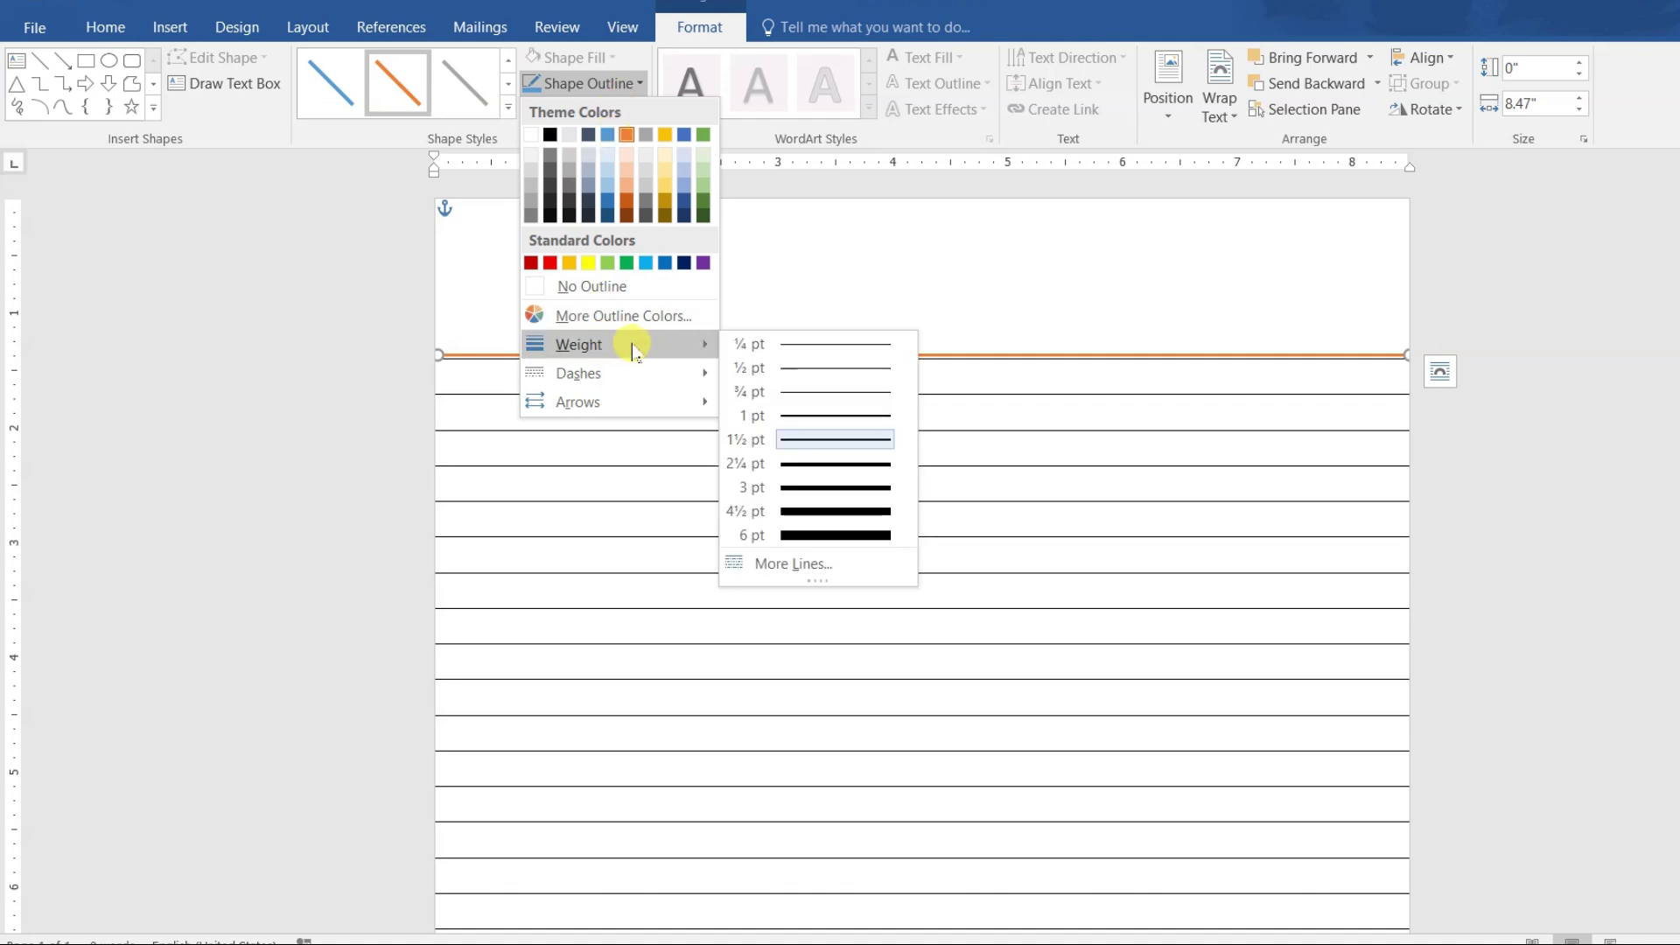
pyautogui.click(834, 465)
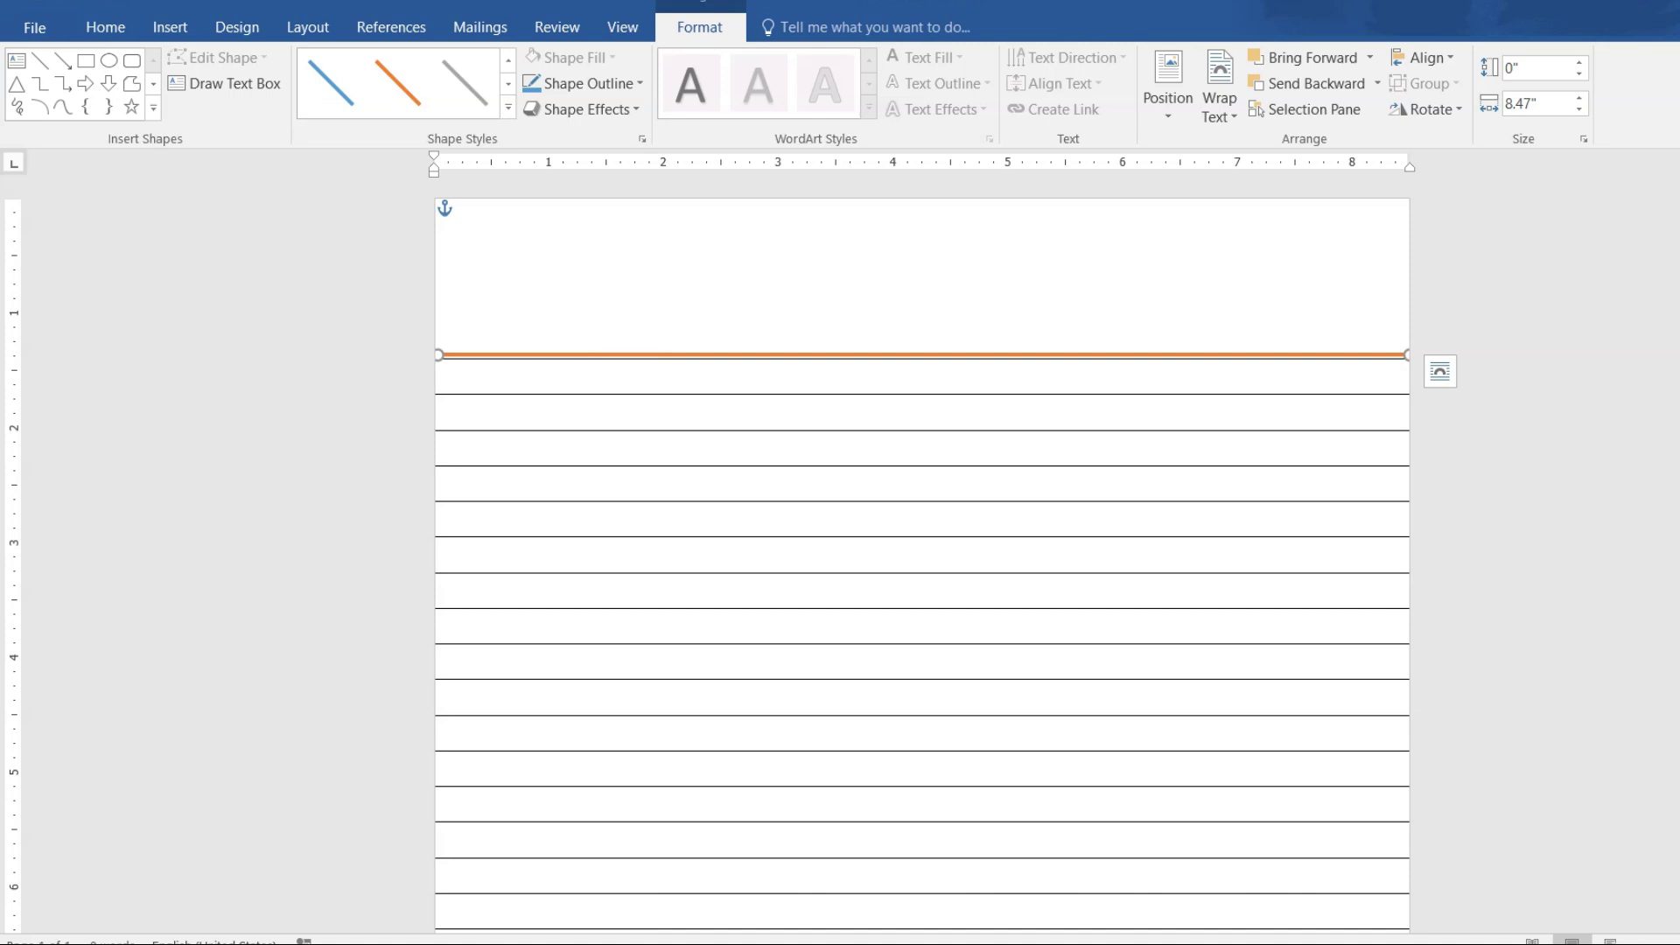
pyautogui.press('Down')
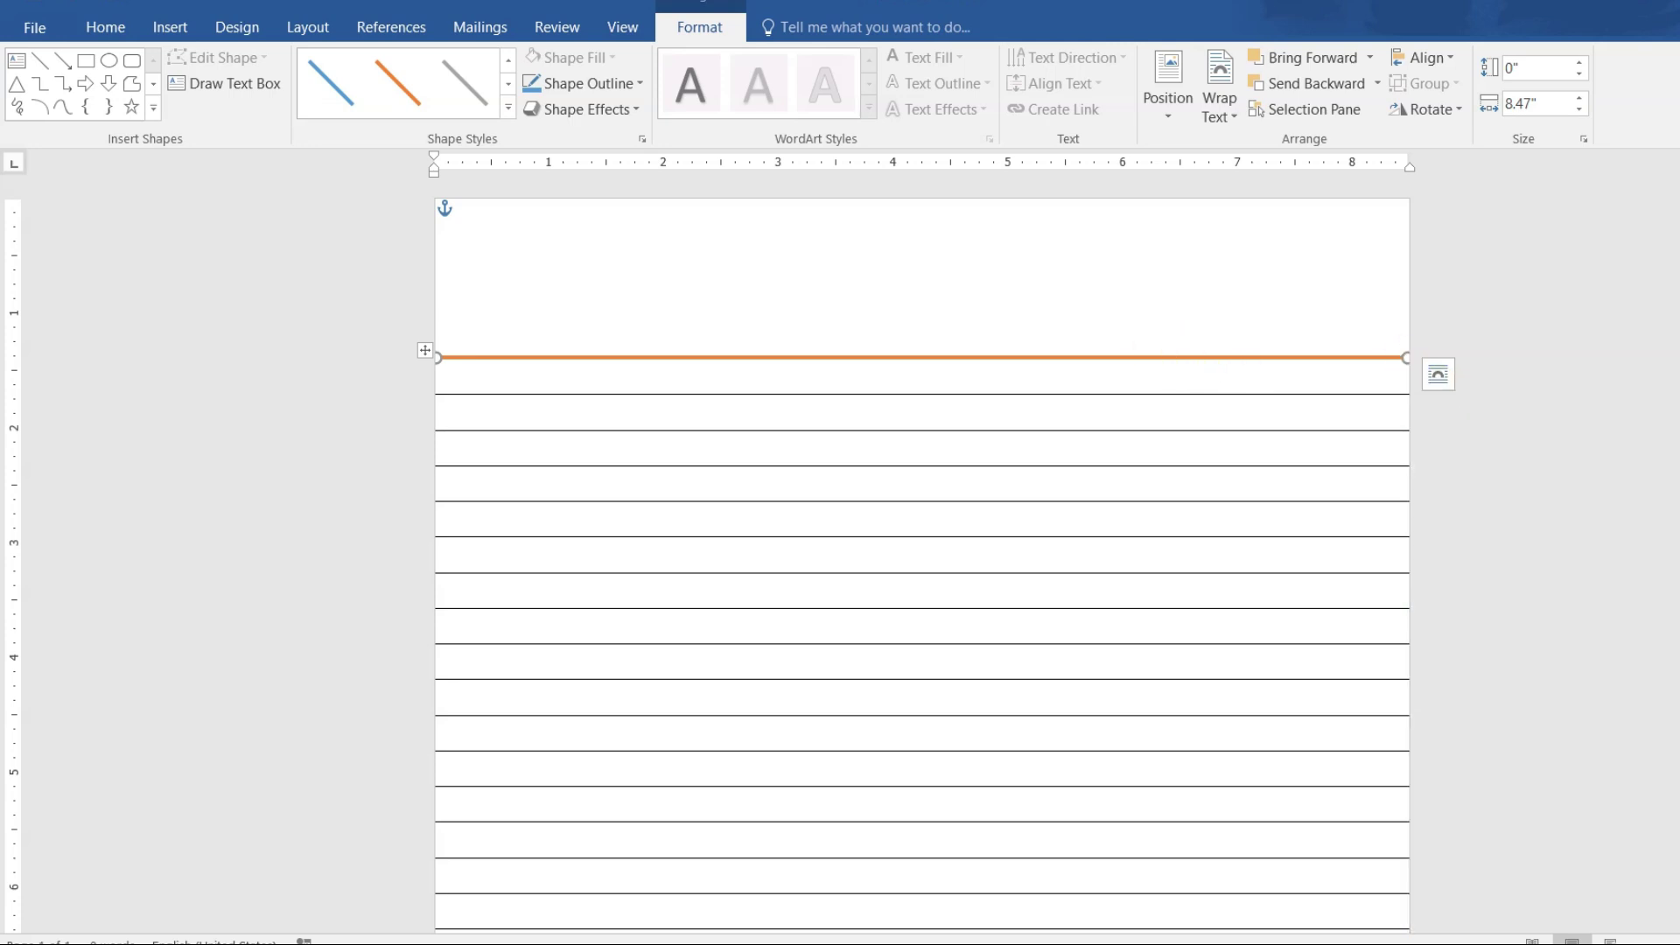
# Duplicate the orange line and move the copy just above the original, leaving a small gap.
pyautogui.hotkey('ctrl', 'd')
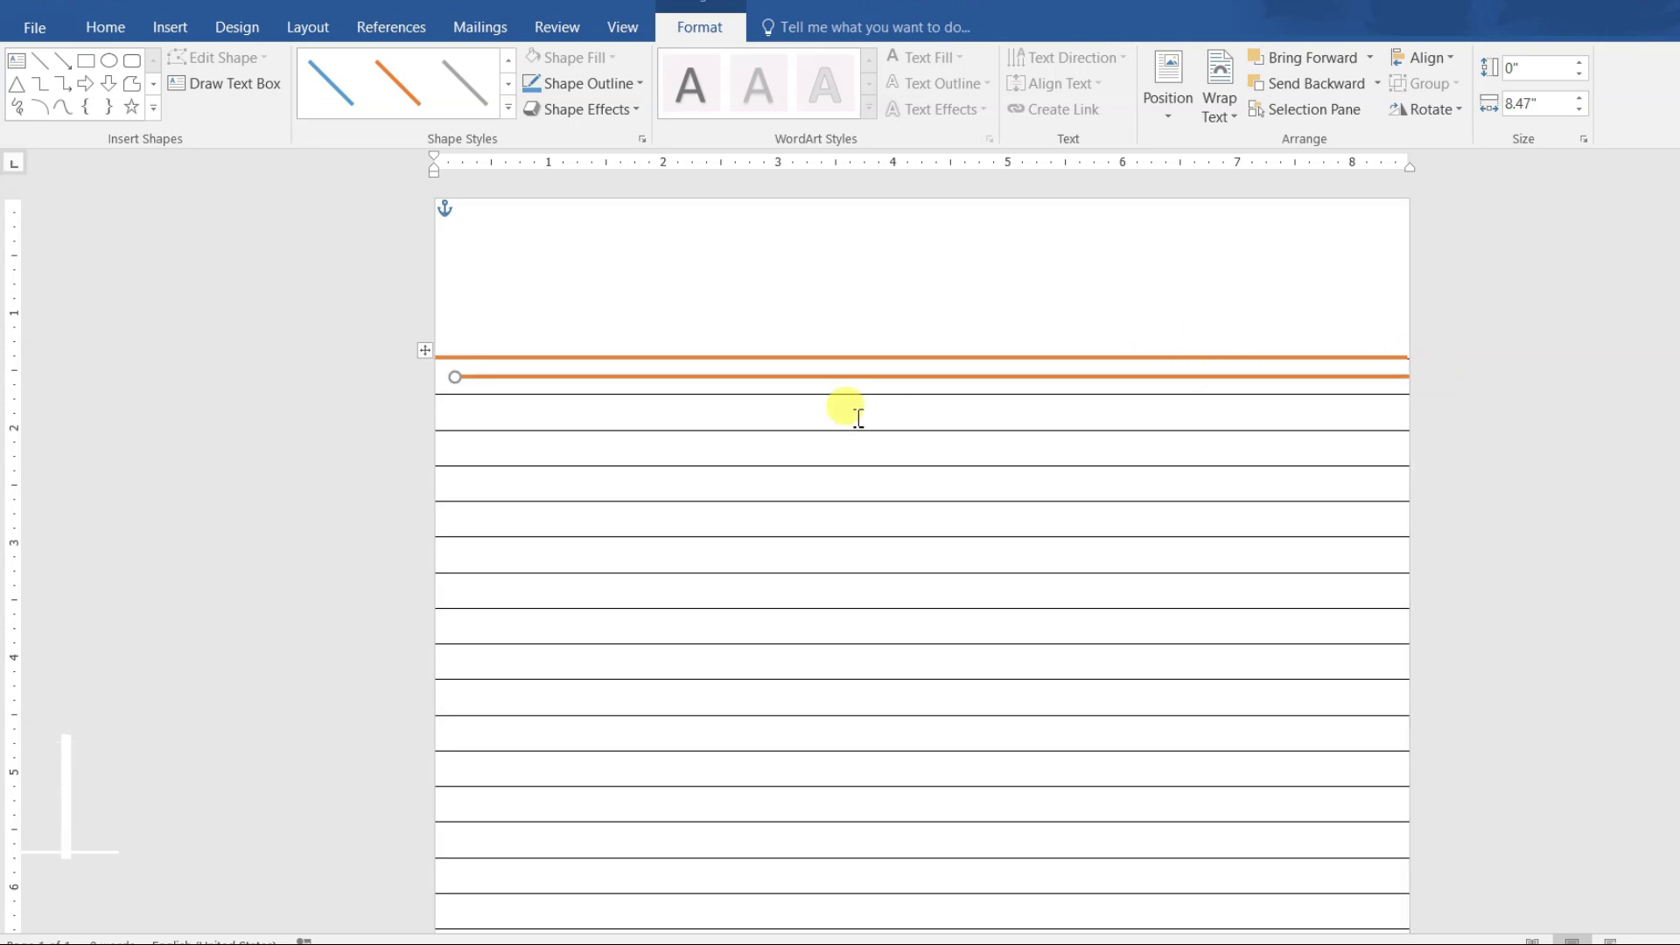
pyautogui.click(858, 215)
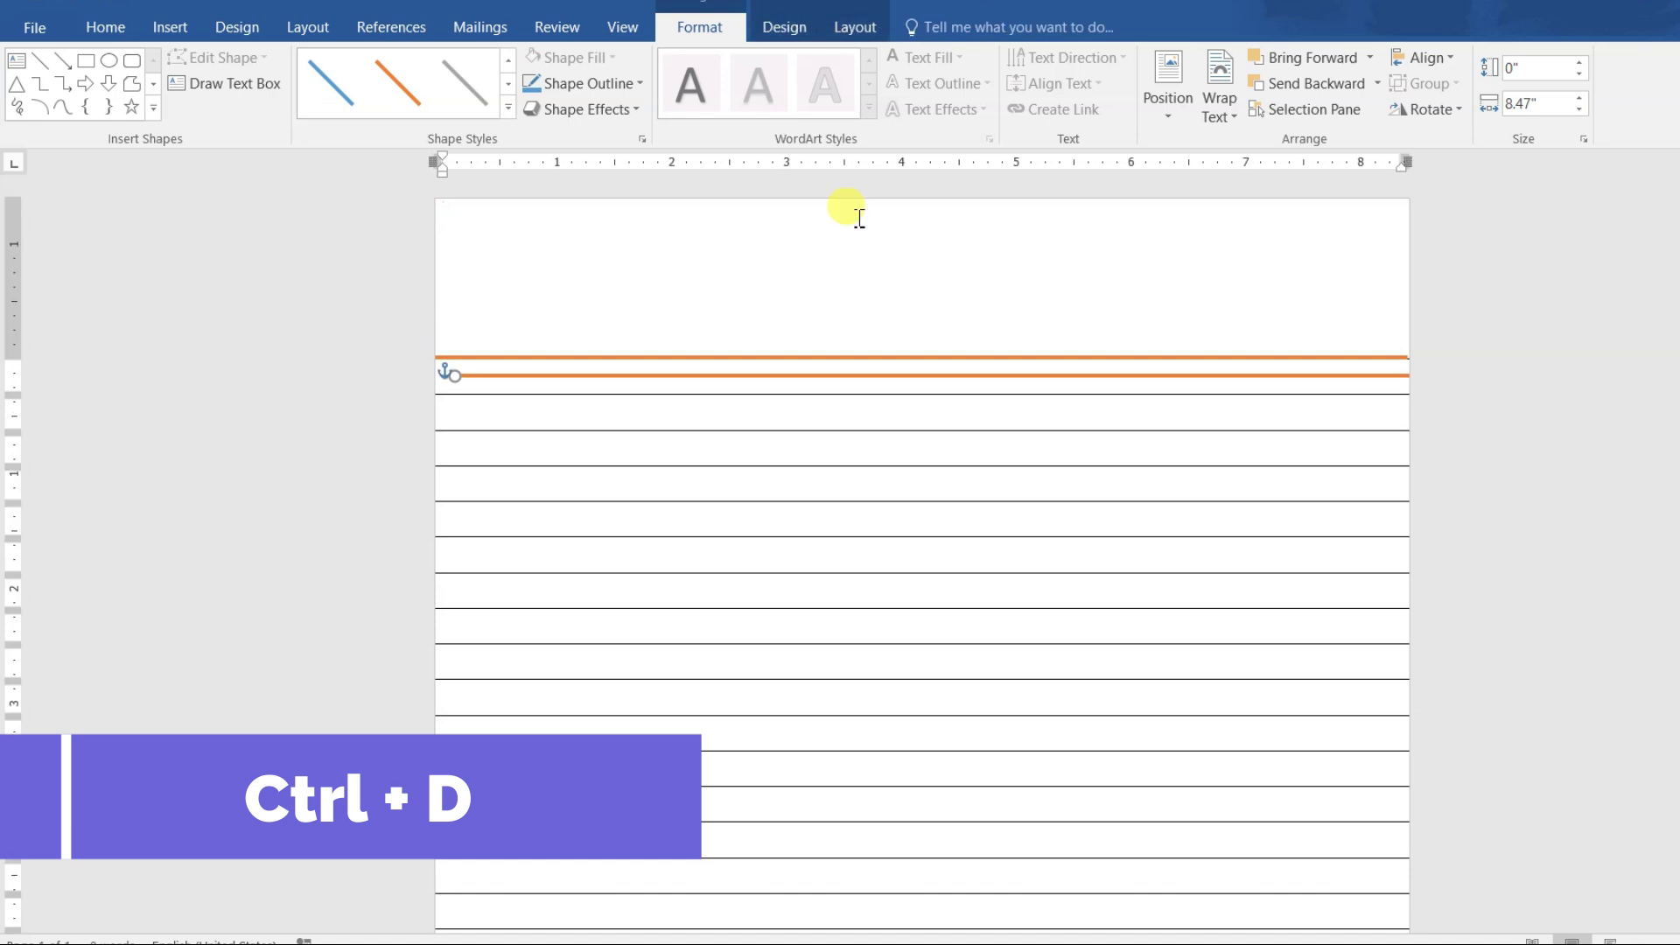
pyautogui.press('Up')
pyautogui.press('Up')
pyautogui.press('Up')
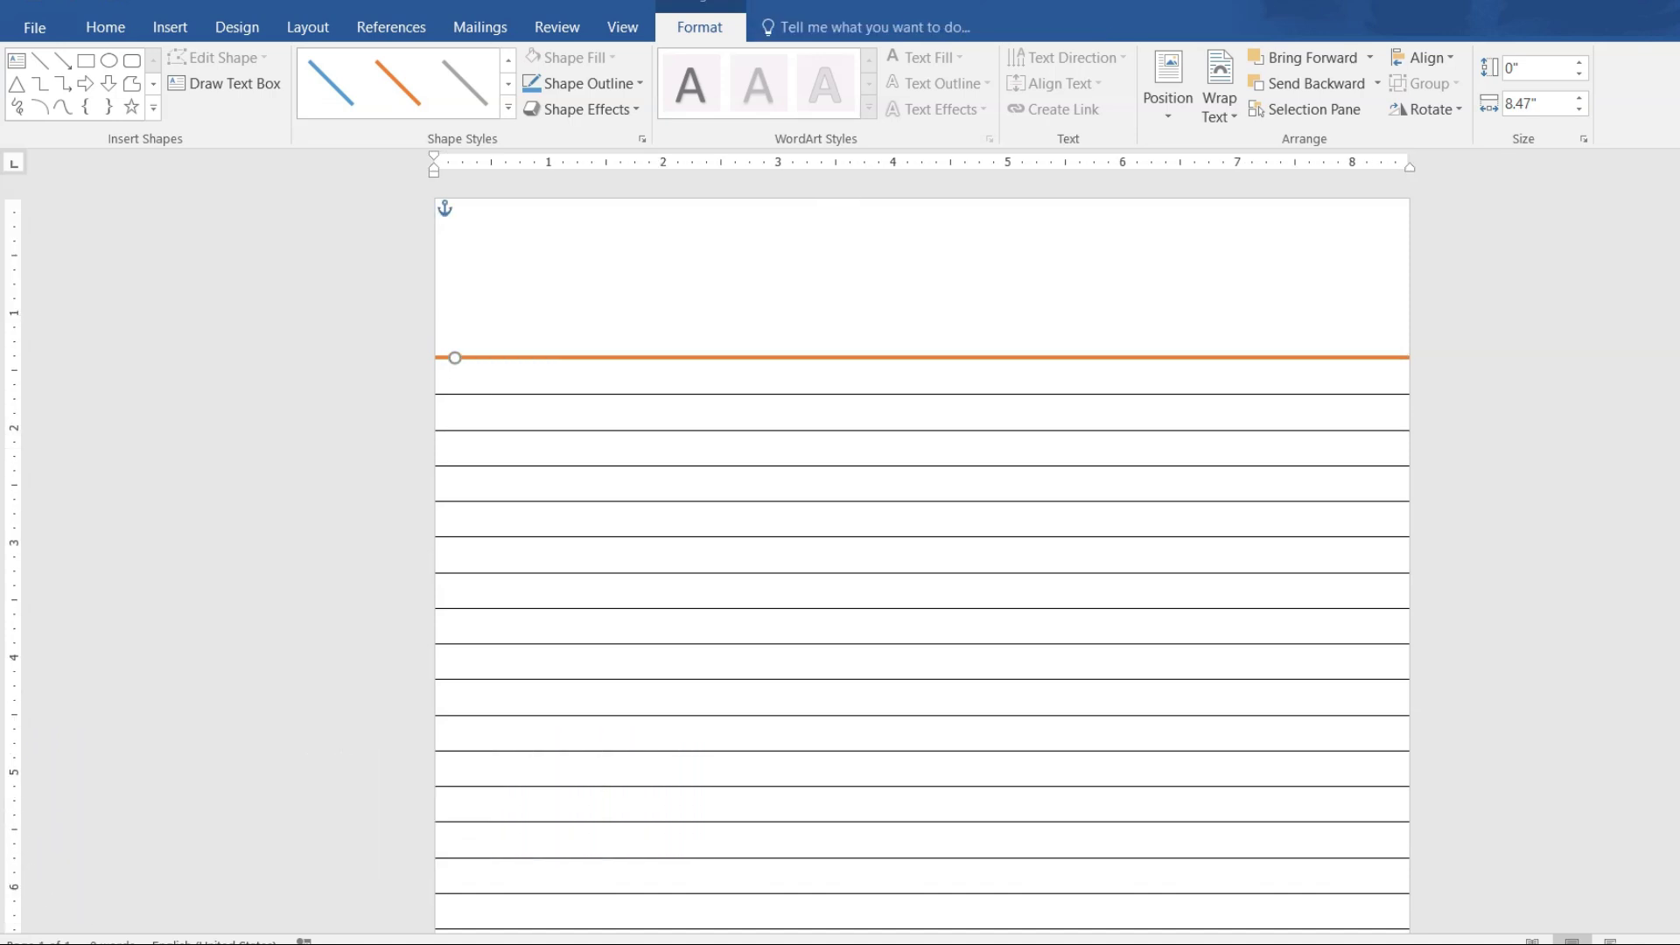
pyautogui.press('Up')
pyautogui.press('Up')
pyautogui.press('Up')
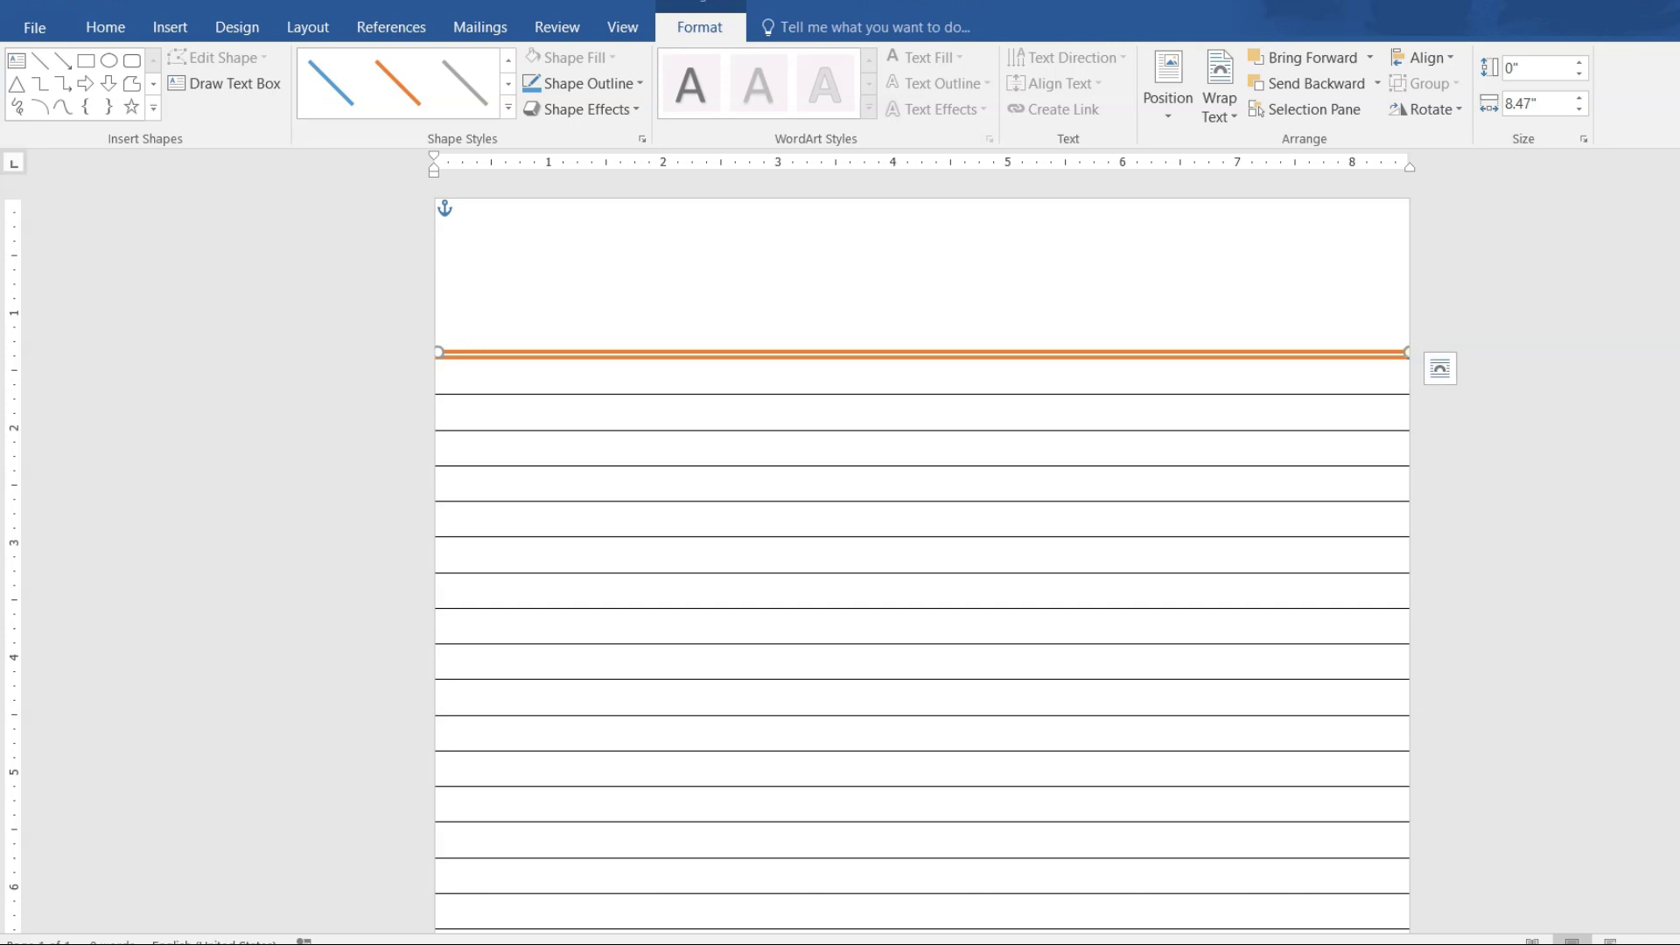
pyautogui.press('Up')
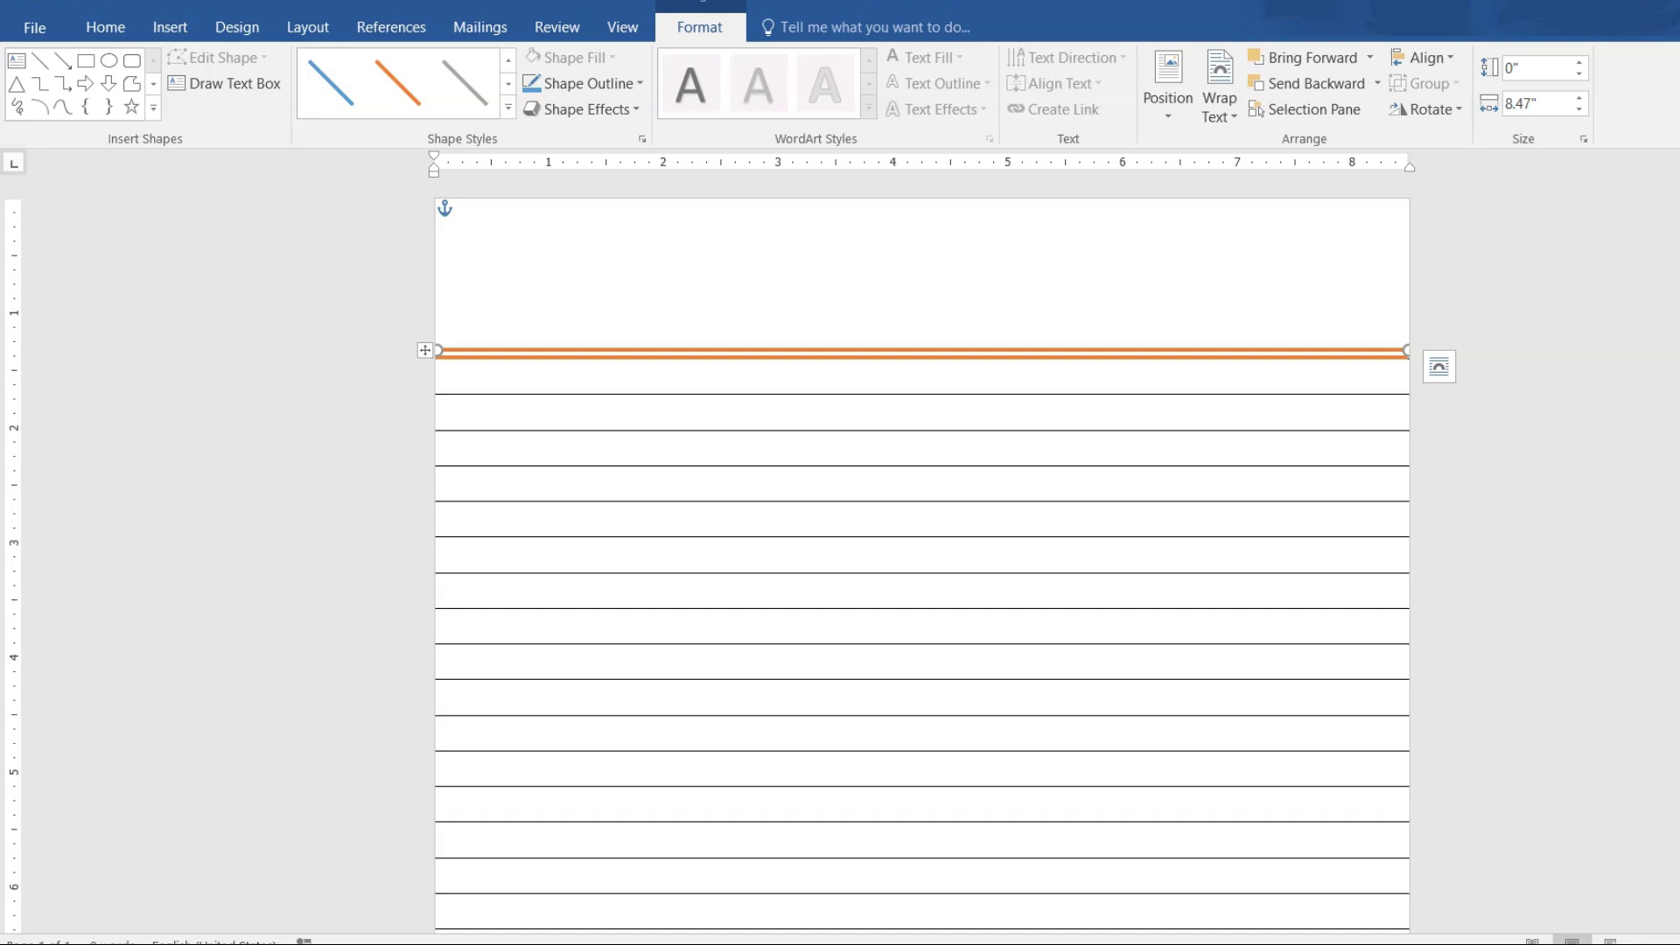
pyautogui.press('Escape')
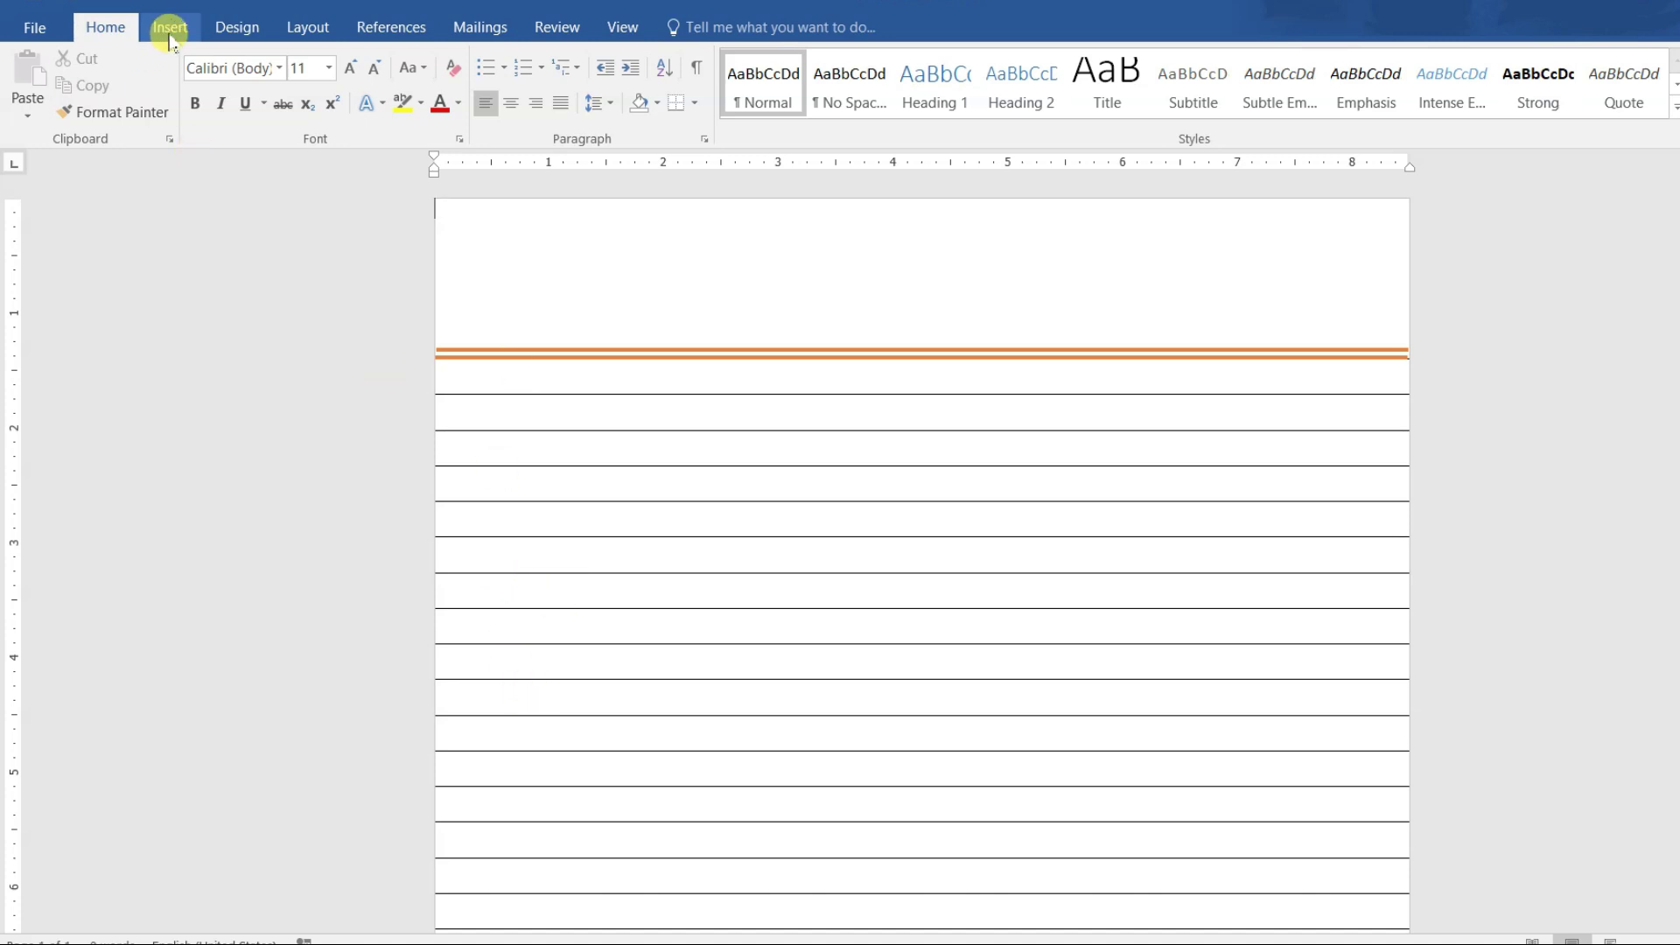
# Draw a straight vertical line from top to bottom of the page near the left edge.
pyautogui.click(169, 28)
pyautogui.click(354, 115)
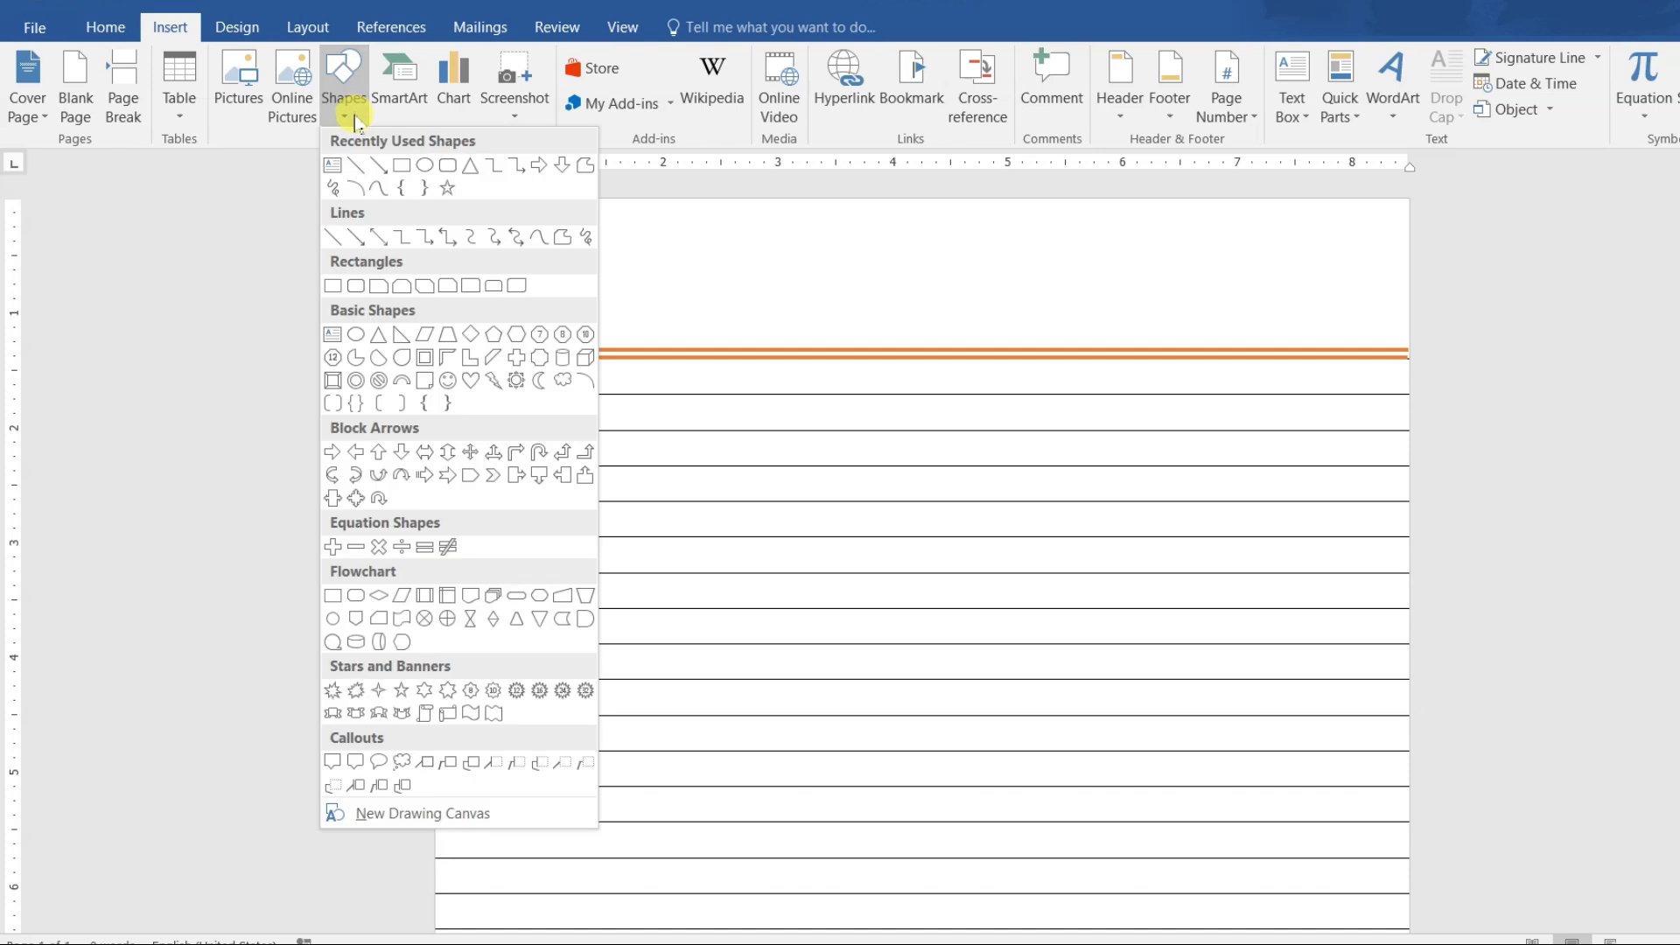
pyautogui.click(358, 164)
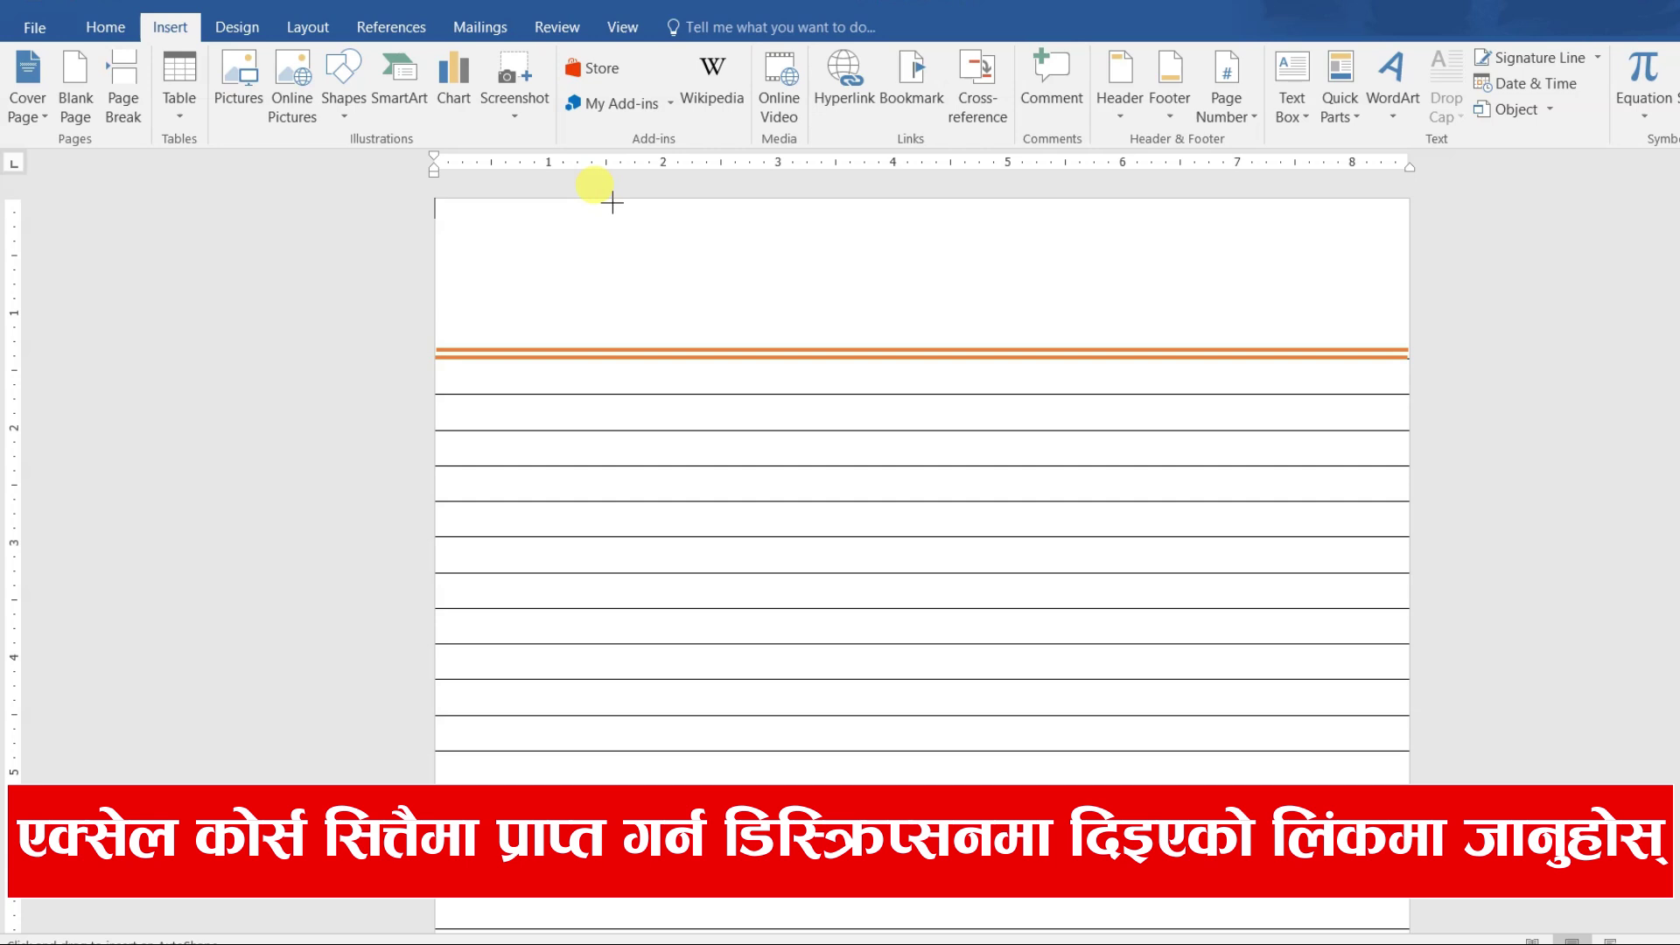
pyautogui.moveTo(612, 203)
pyautogui.mouseDown()
pyautogui.moveTo(610, 941)
pyautogui.moveTo(623, 919)
pyautogui.mouseUp()
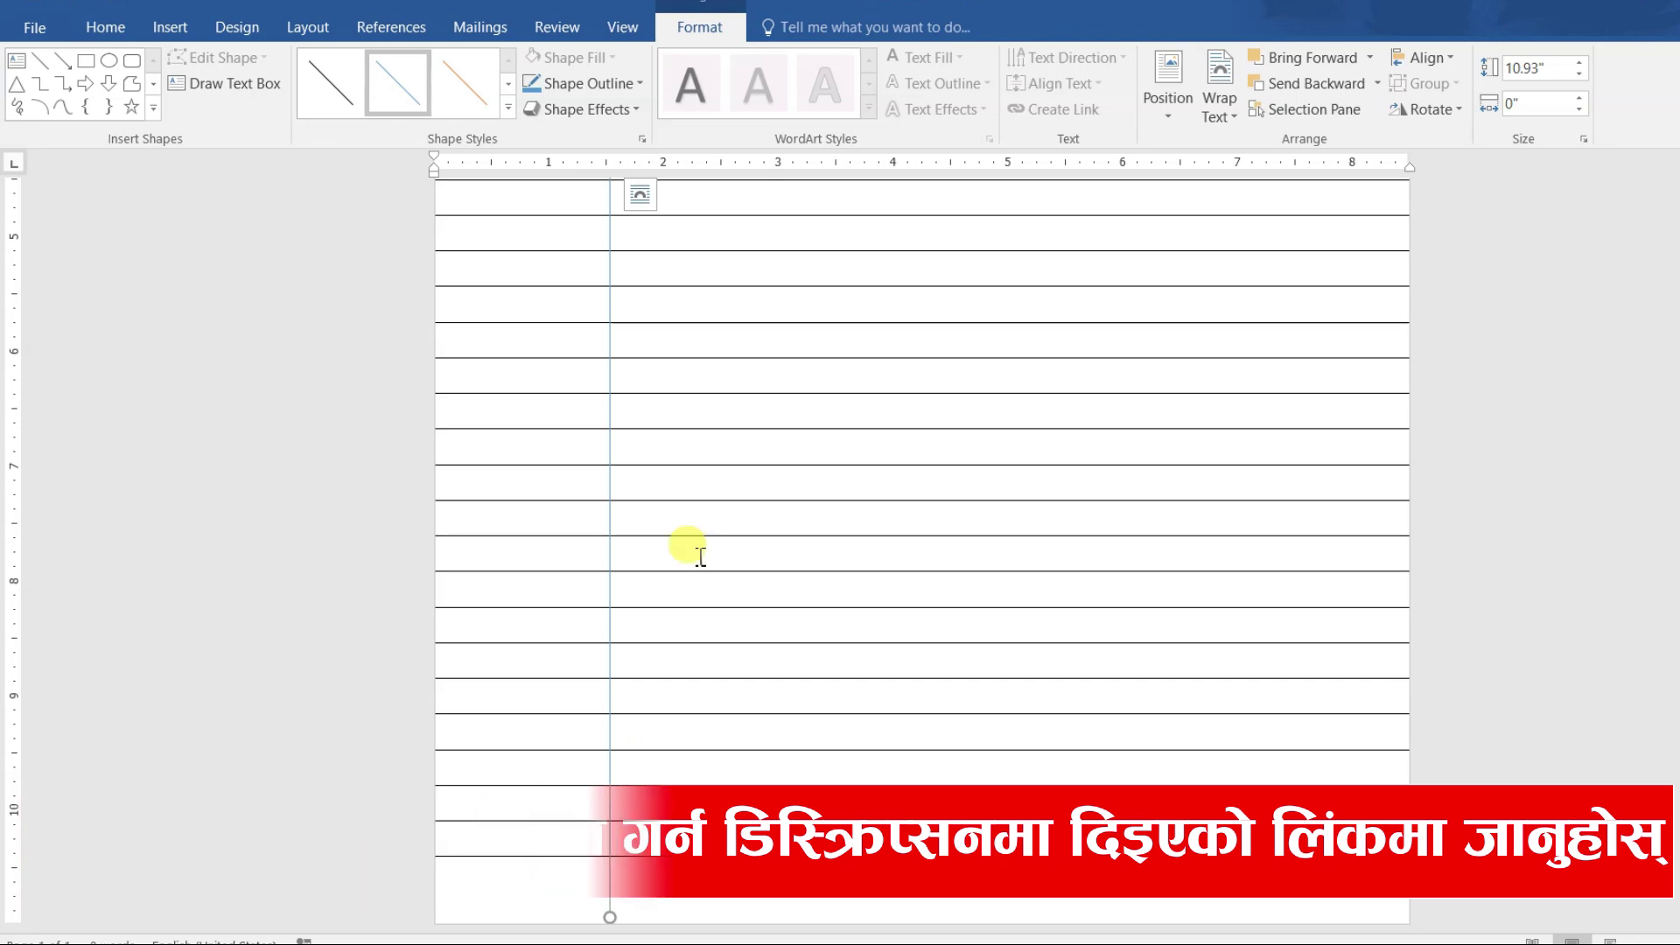
# Make the vertical line orange with a 2¼ pt weight.
pyautogui.scroll(7, 709, 459)
pyautogui.scroll(-2, 709, 459)
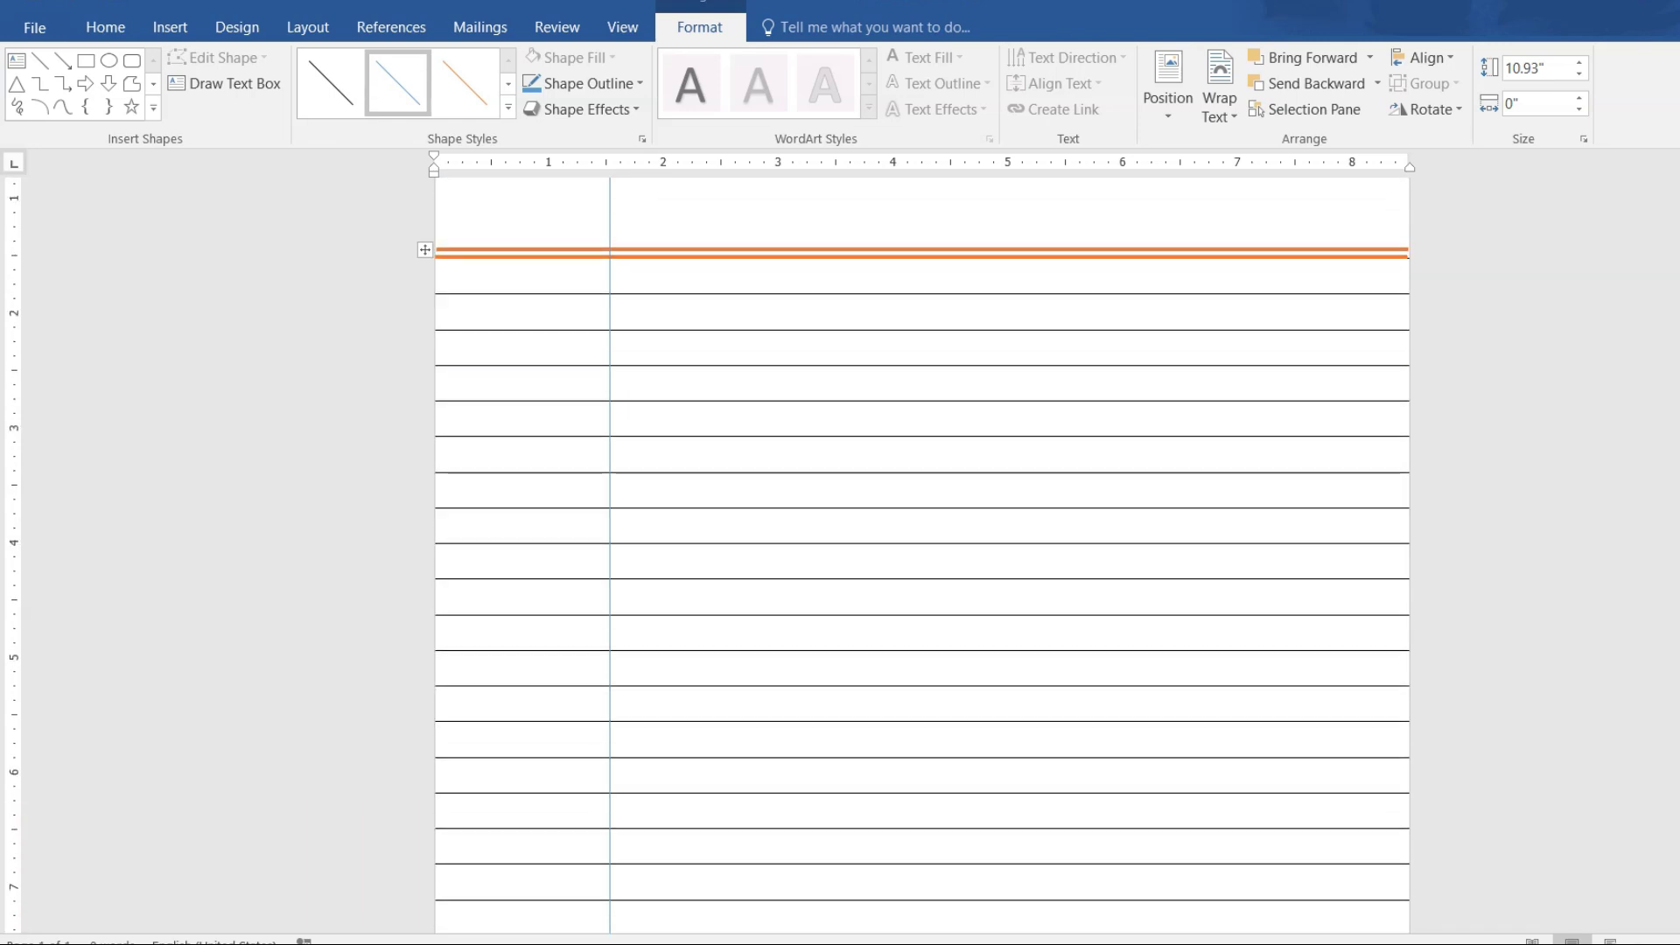
pyautogui.scroll(2, 709, 460)
pyautogui.click(508, 107)
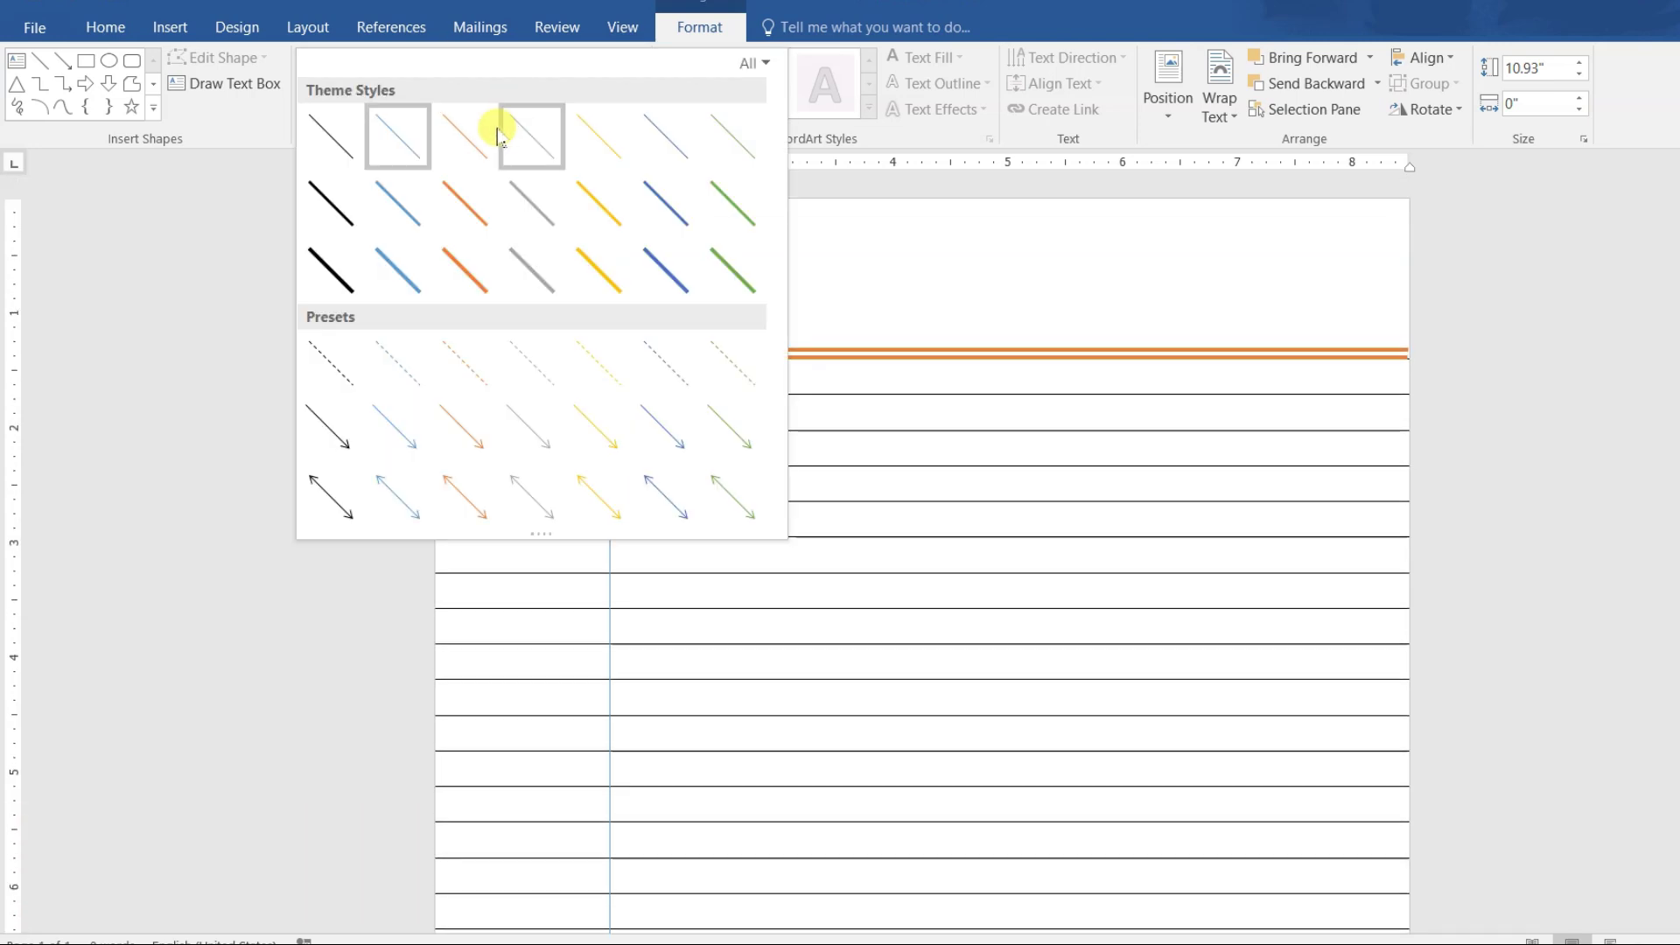
pyautogui.click(465, 273)
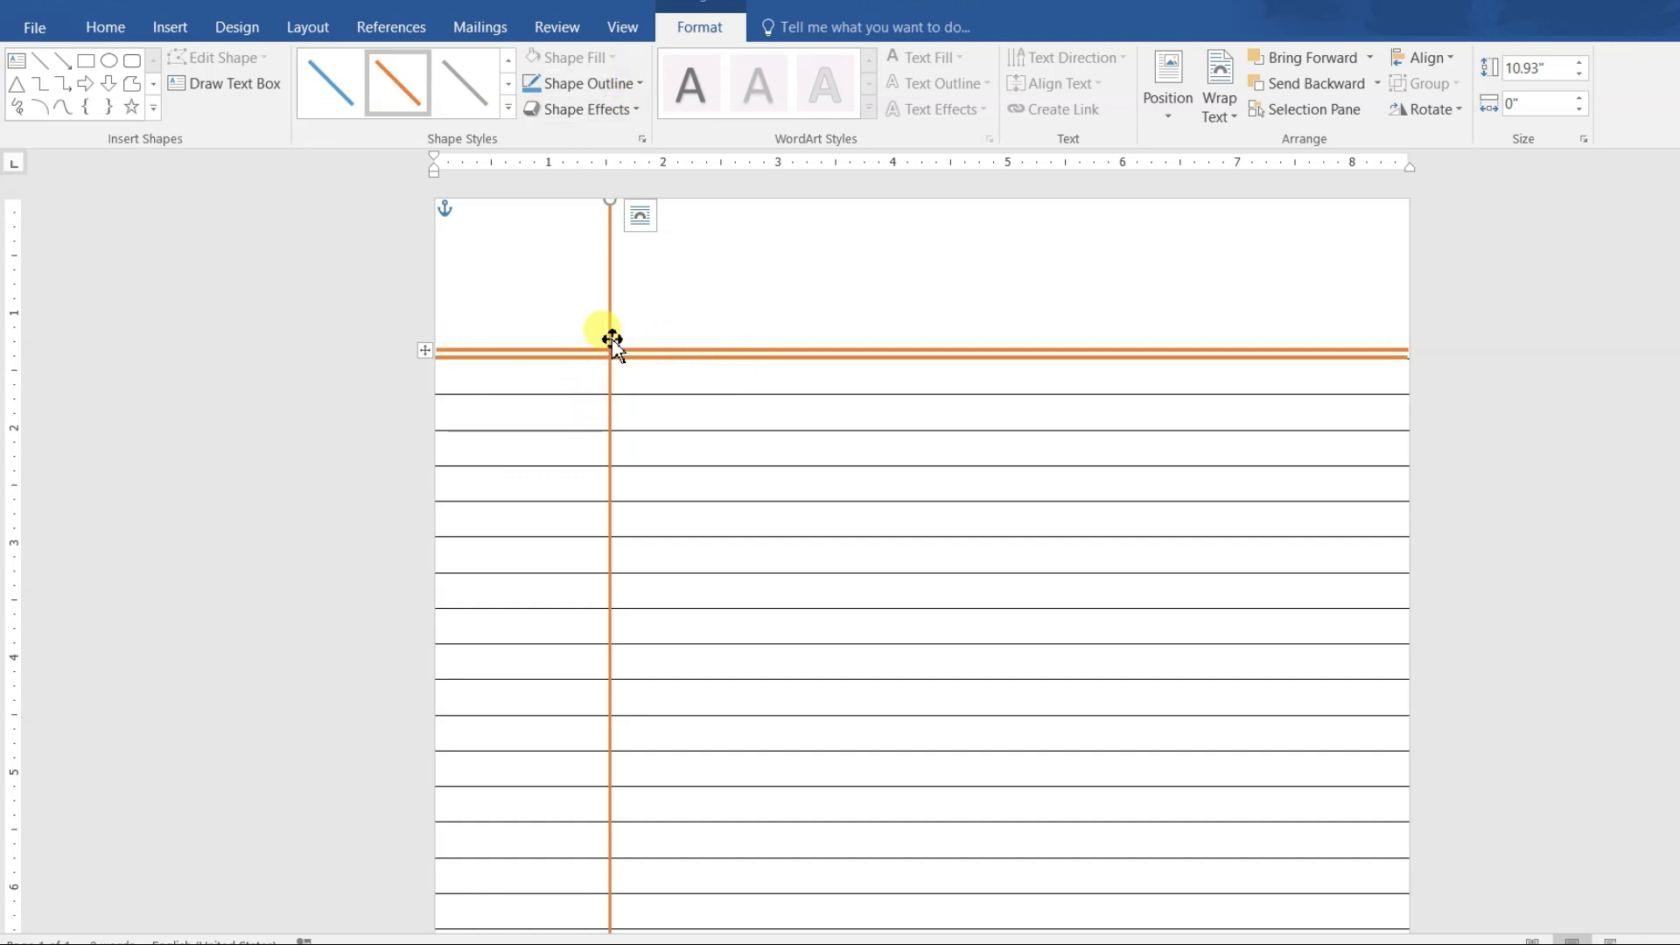
pyautogui.click(607, 85)
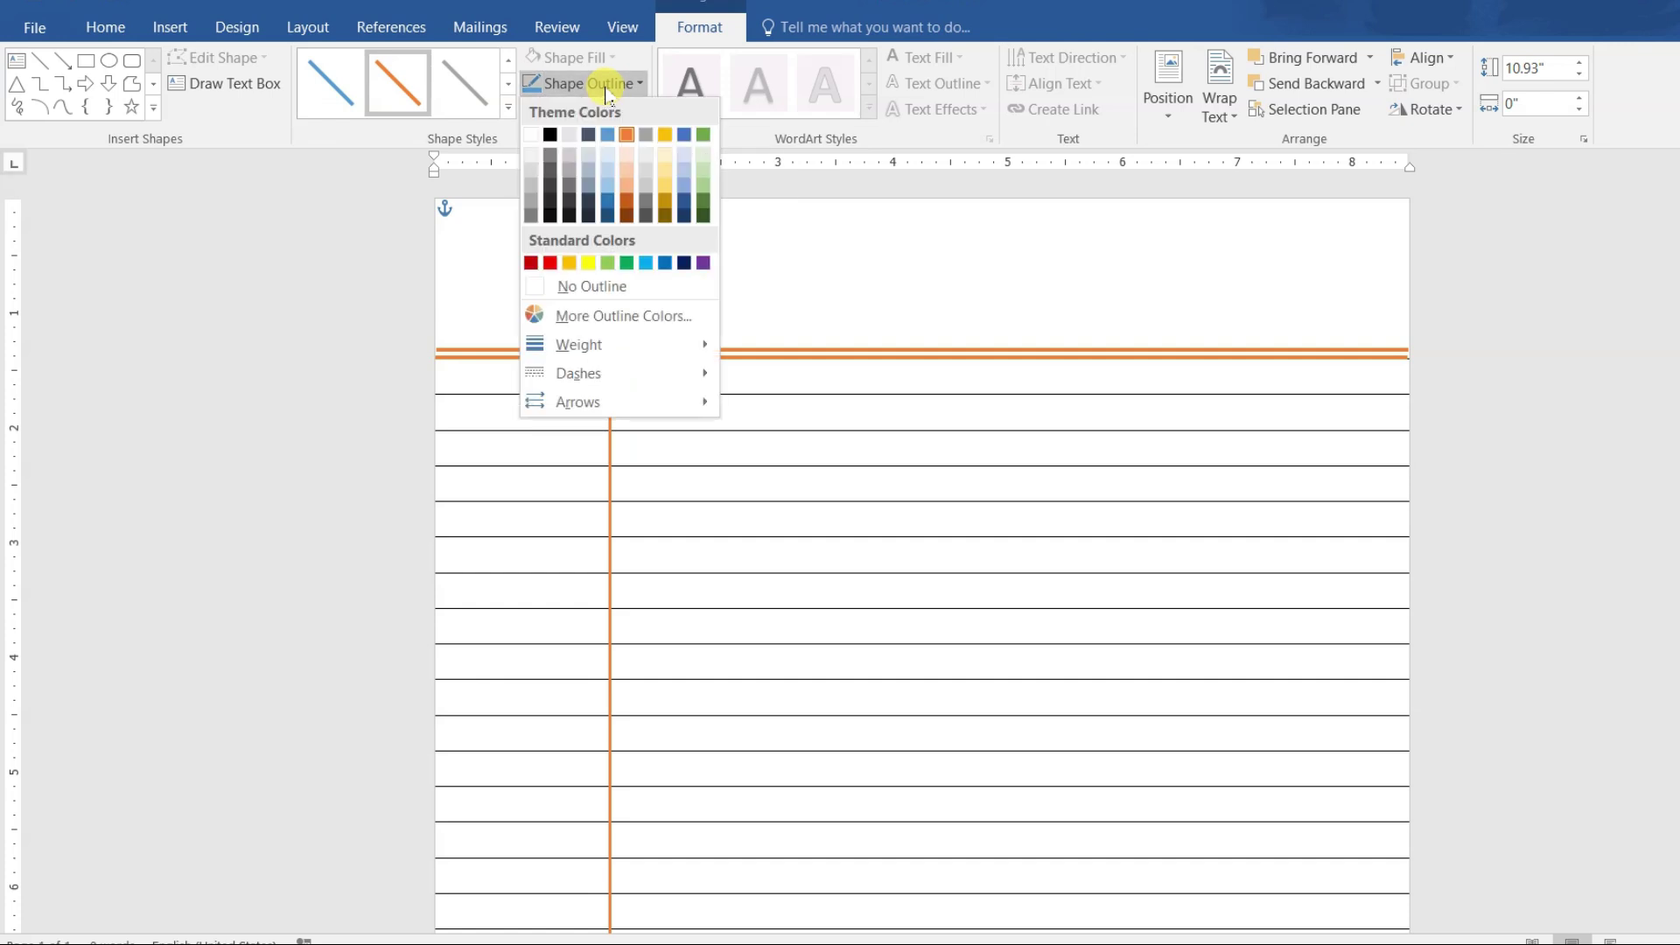
pyautogui.moveTo(579, 344)
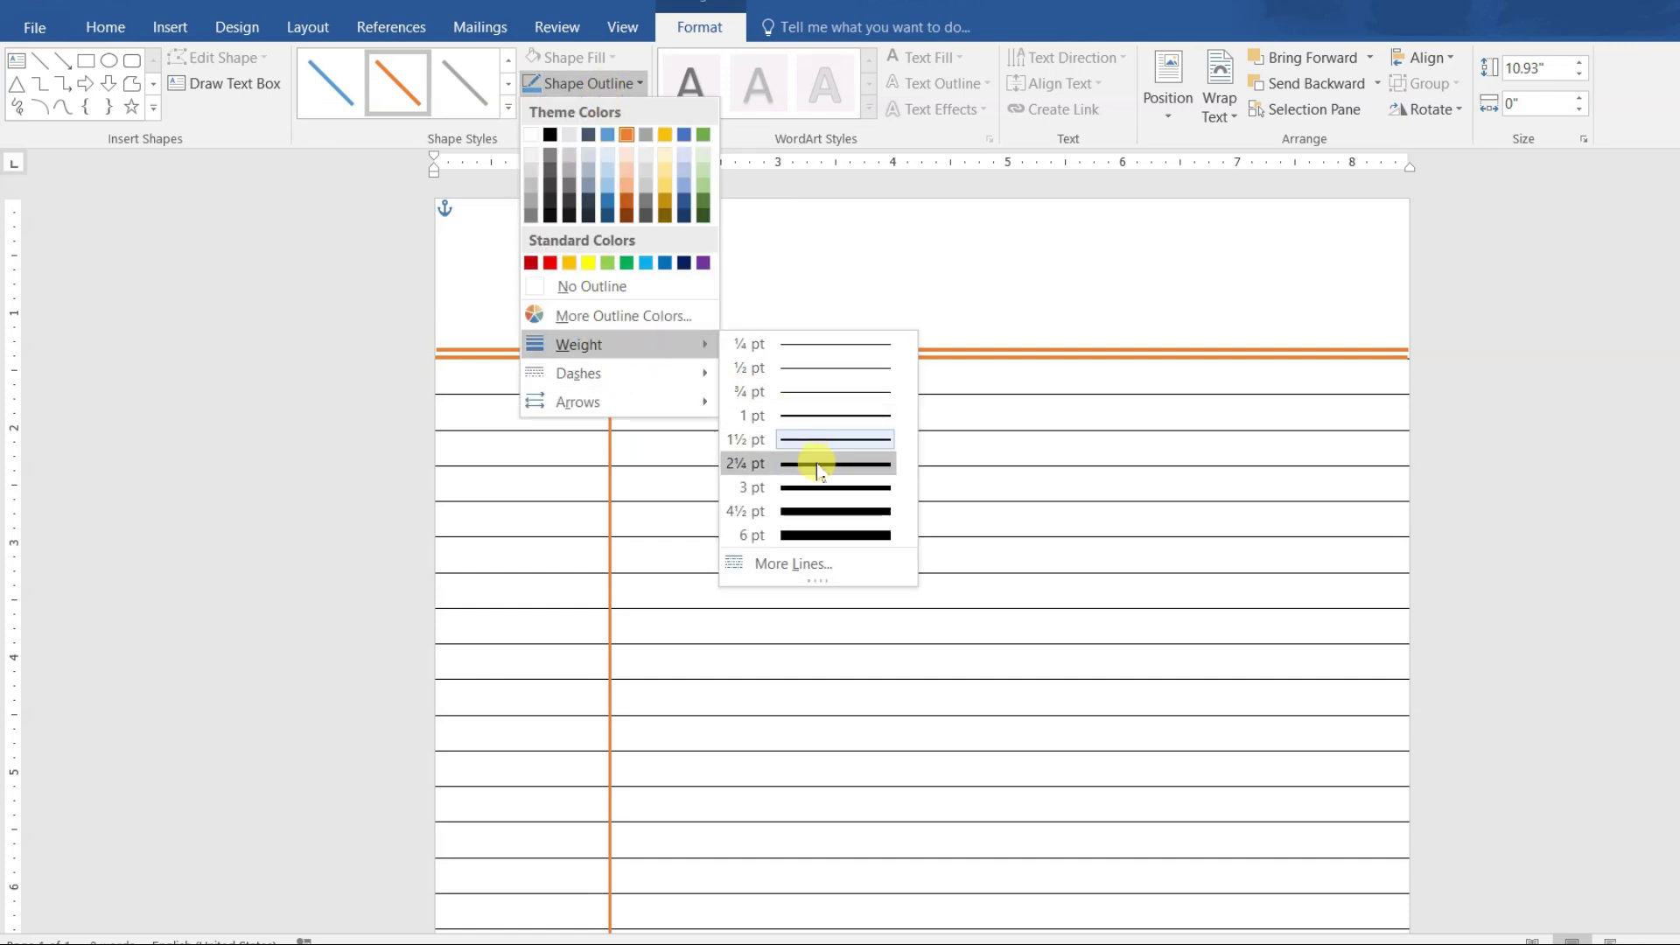
pyautogui.click(821, 468)
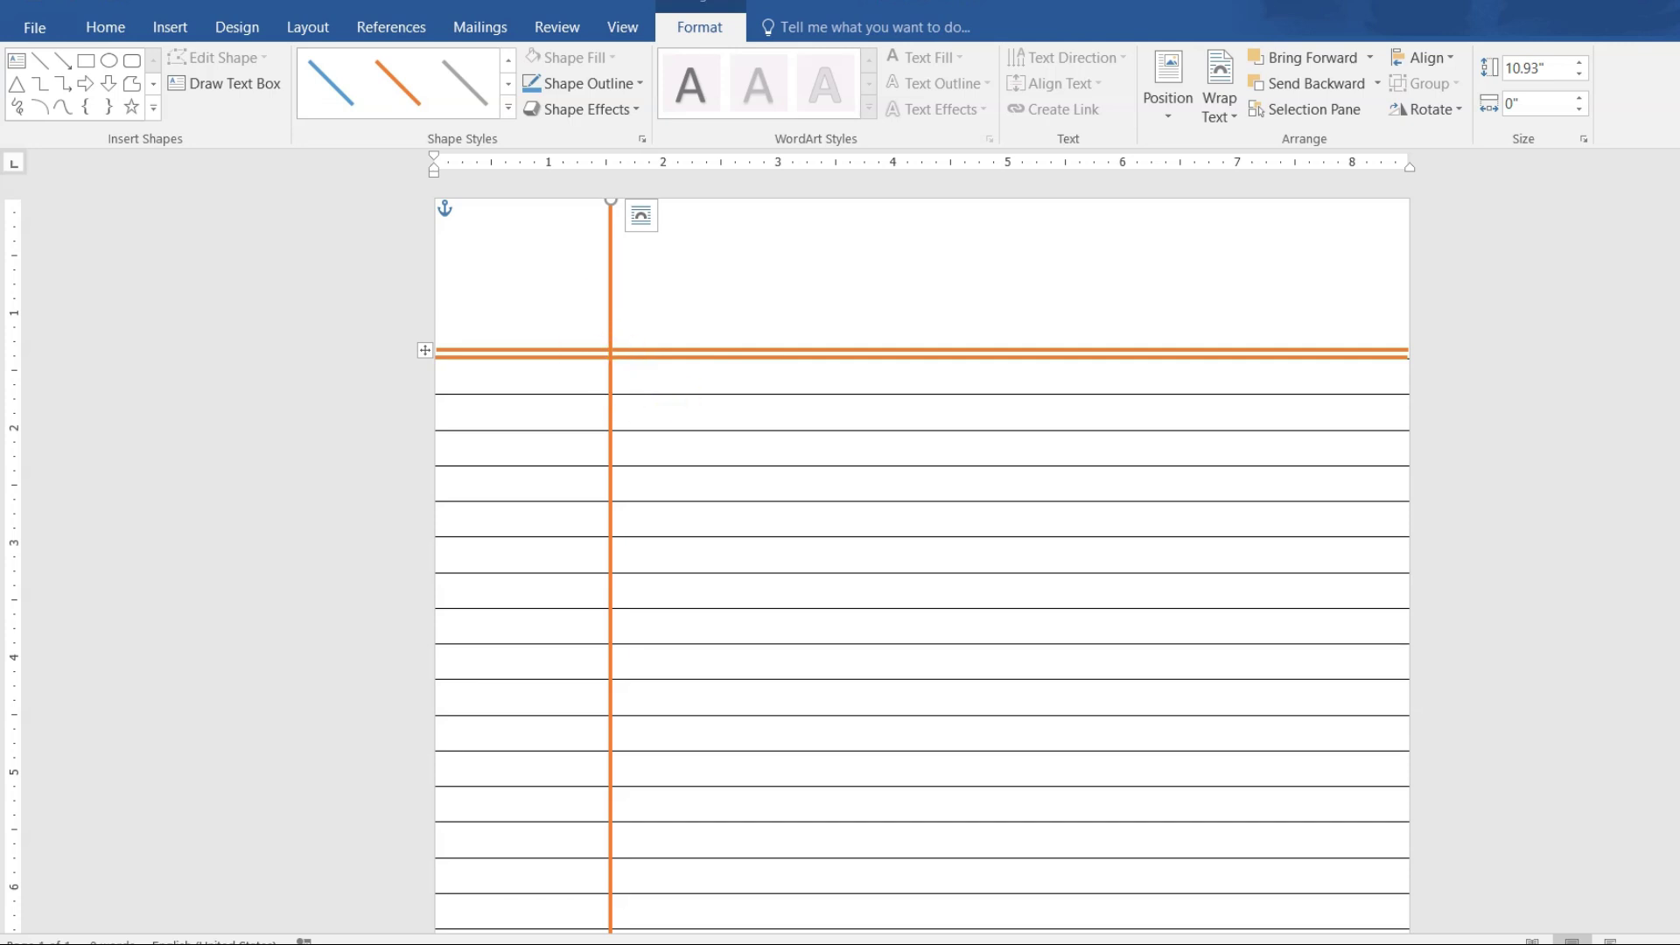
# Duplicate the vertical orange line and place the copy just beside the original with a narrow gap.
pyautogui.hotkey('ctrl', 'd')
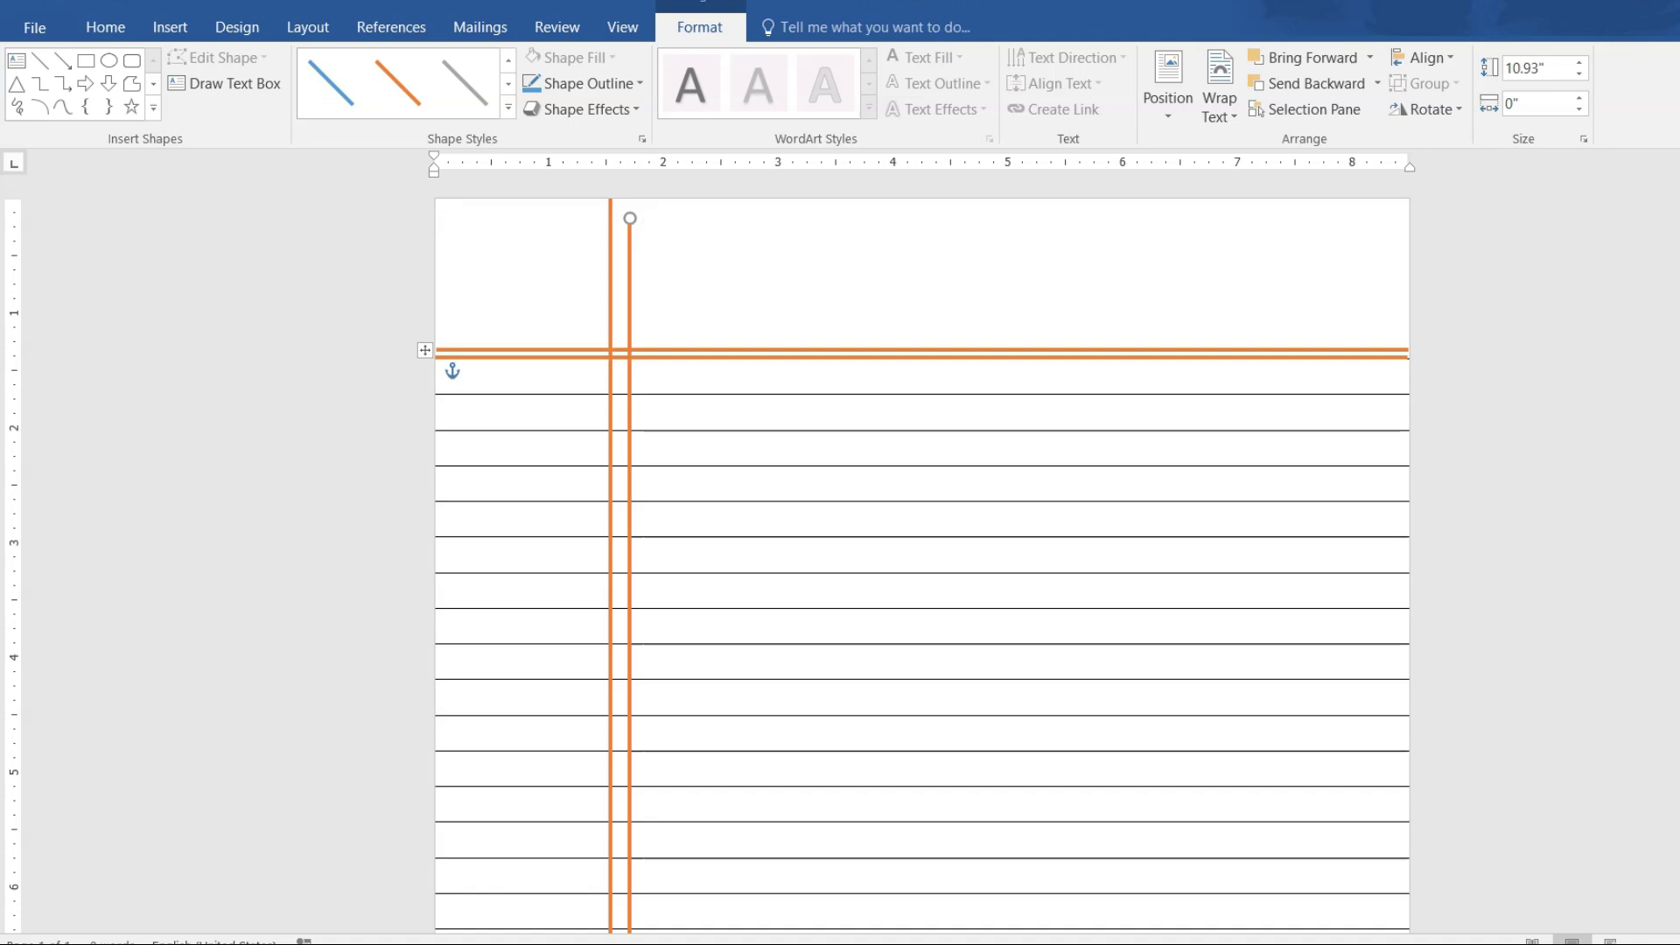
pyautogui.moveTo(636, 377); pyautogui.dragTo(607, 376)
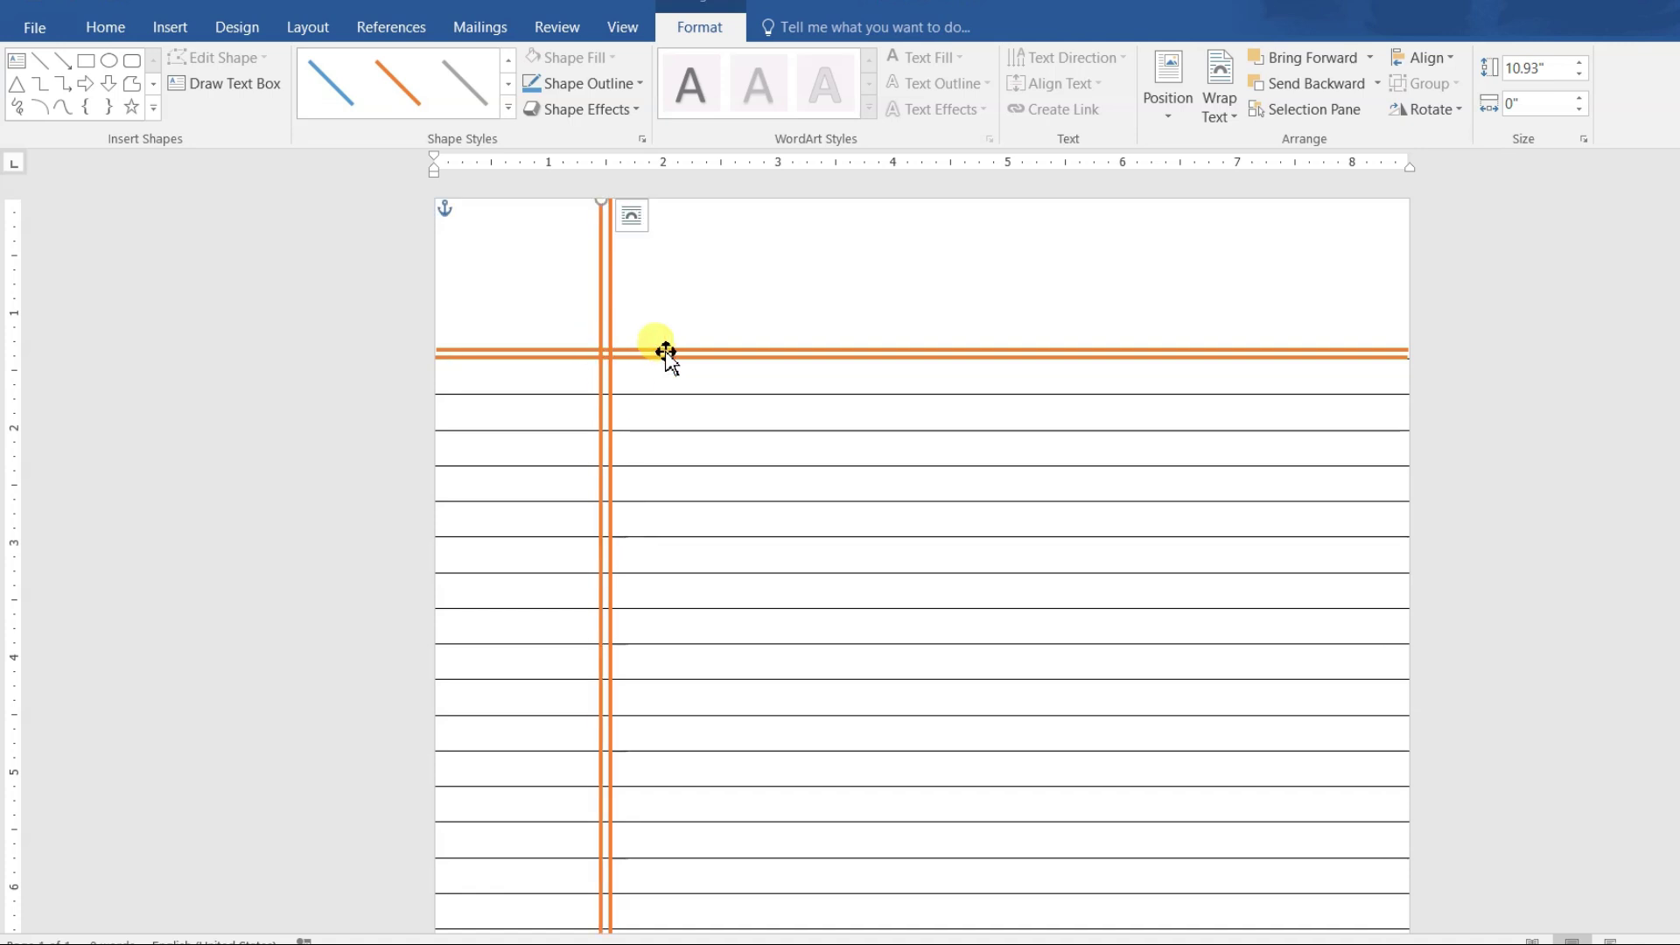
pyautogui.hotkey('ctrl', 'Right')
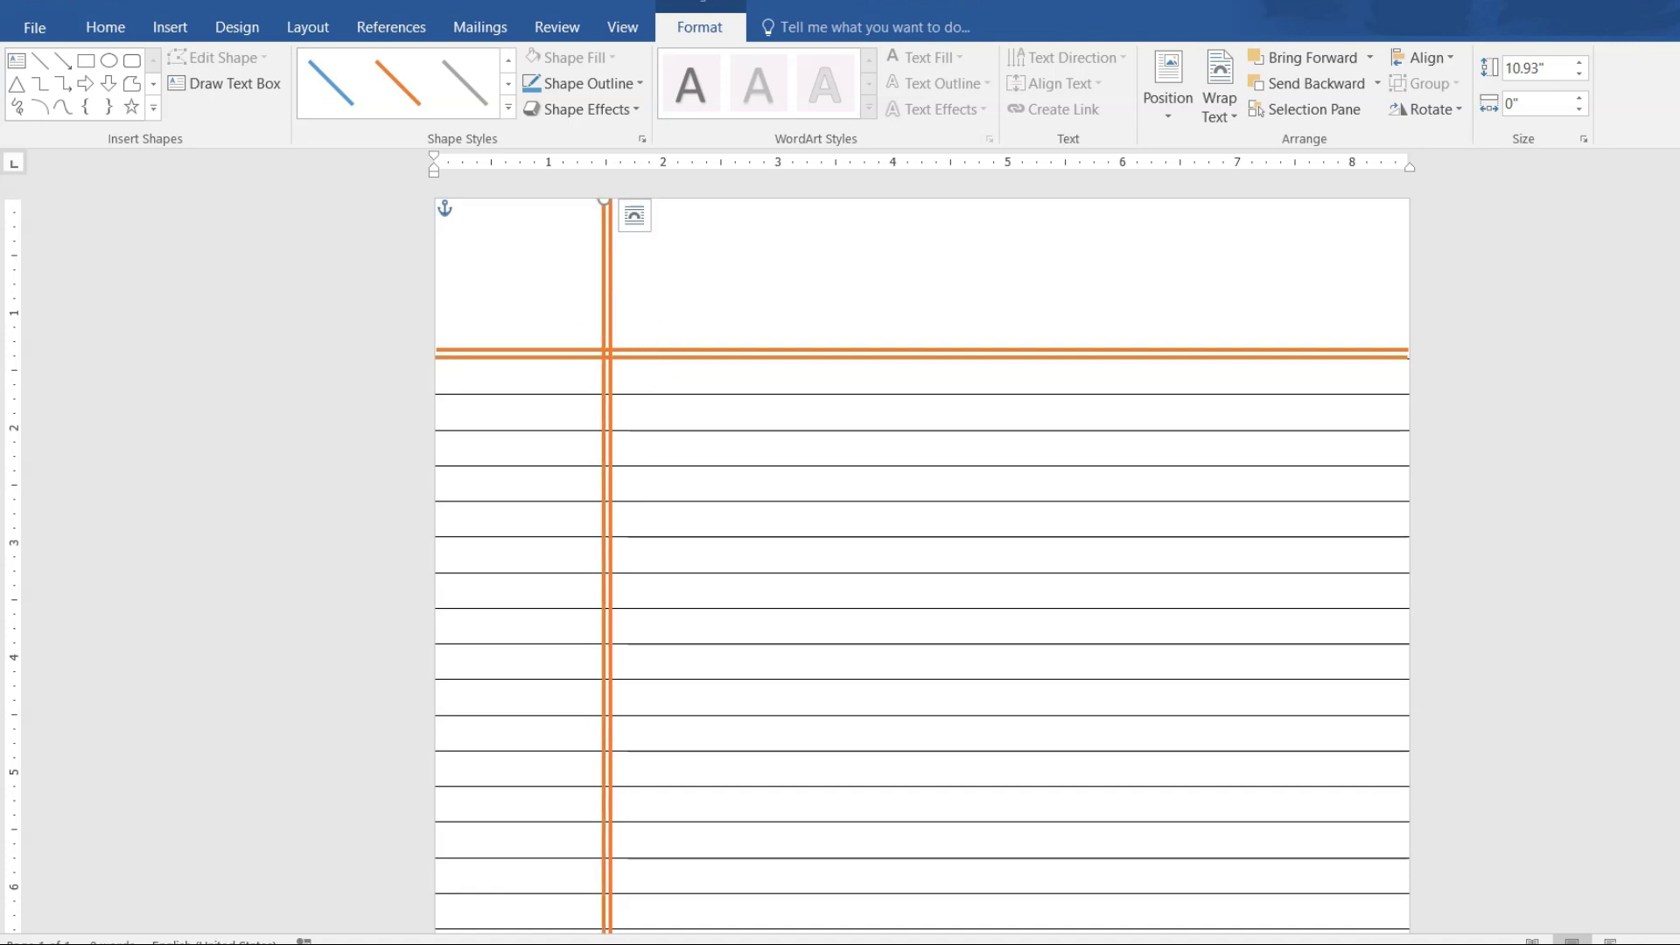
pyautogui.hotkey('ctrl', 'Right')
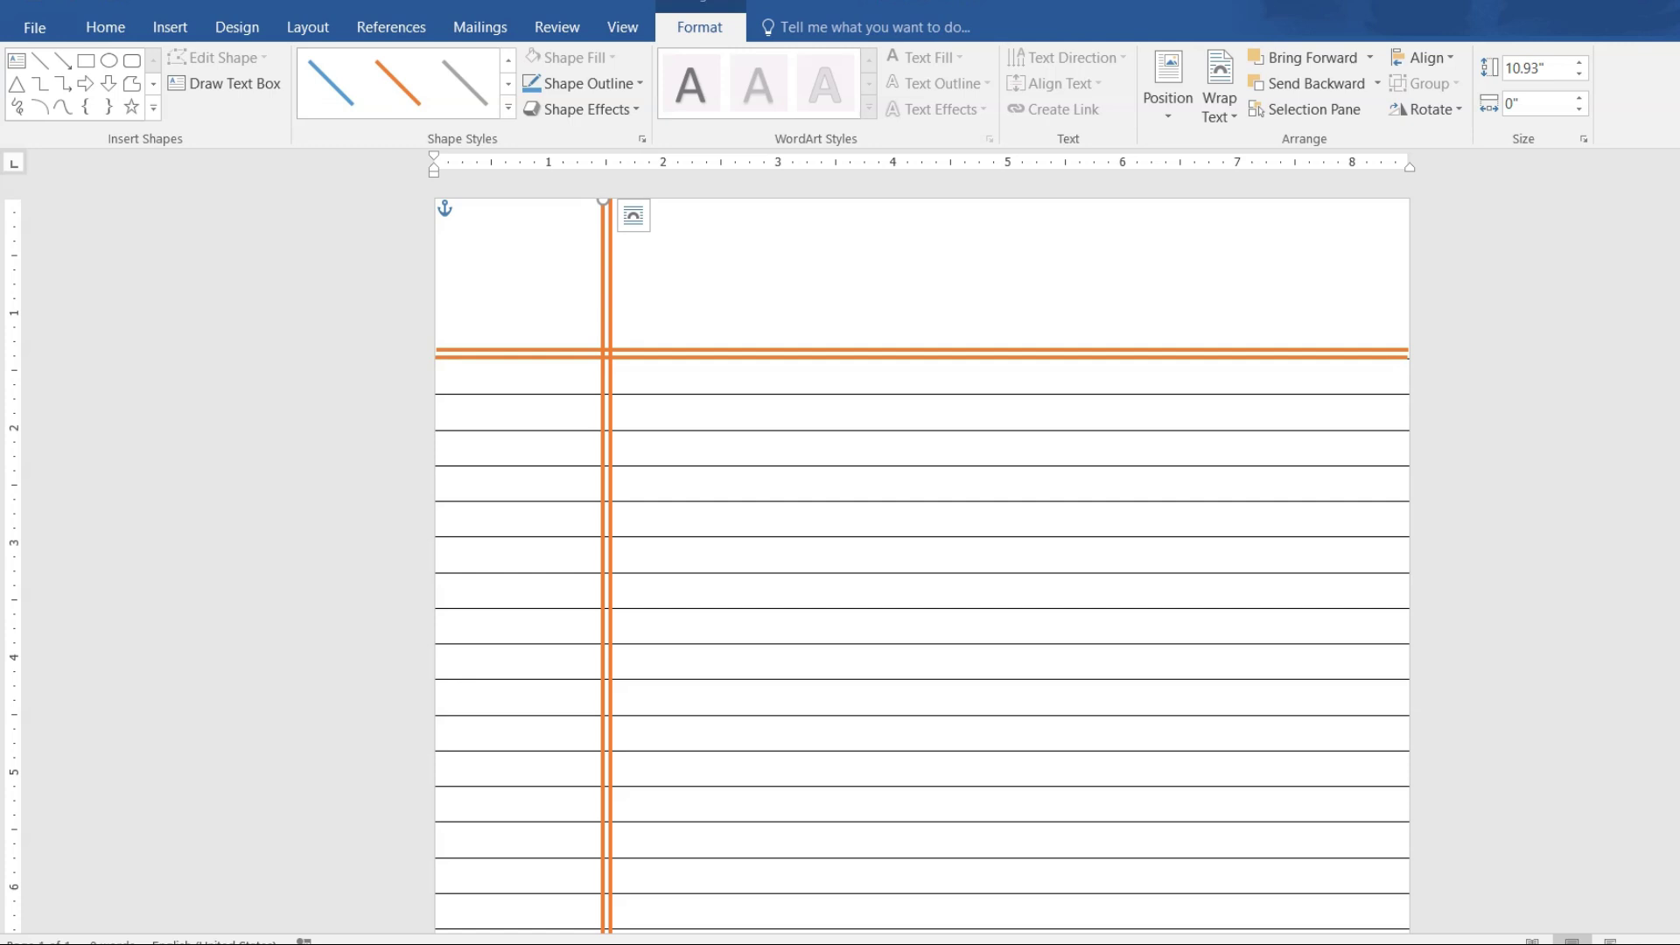
pyautogui.press('Escape')
# Click back into the page and scroll to review the orange double margins over the ruled lines.
pyautogui.click(648, 564)
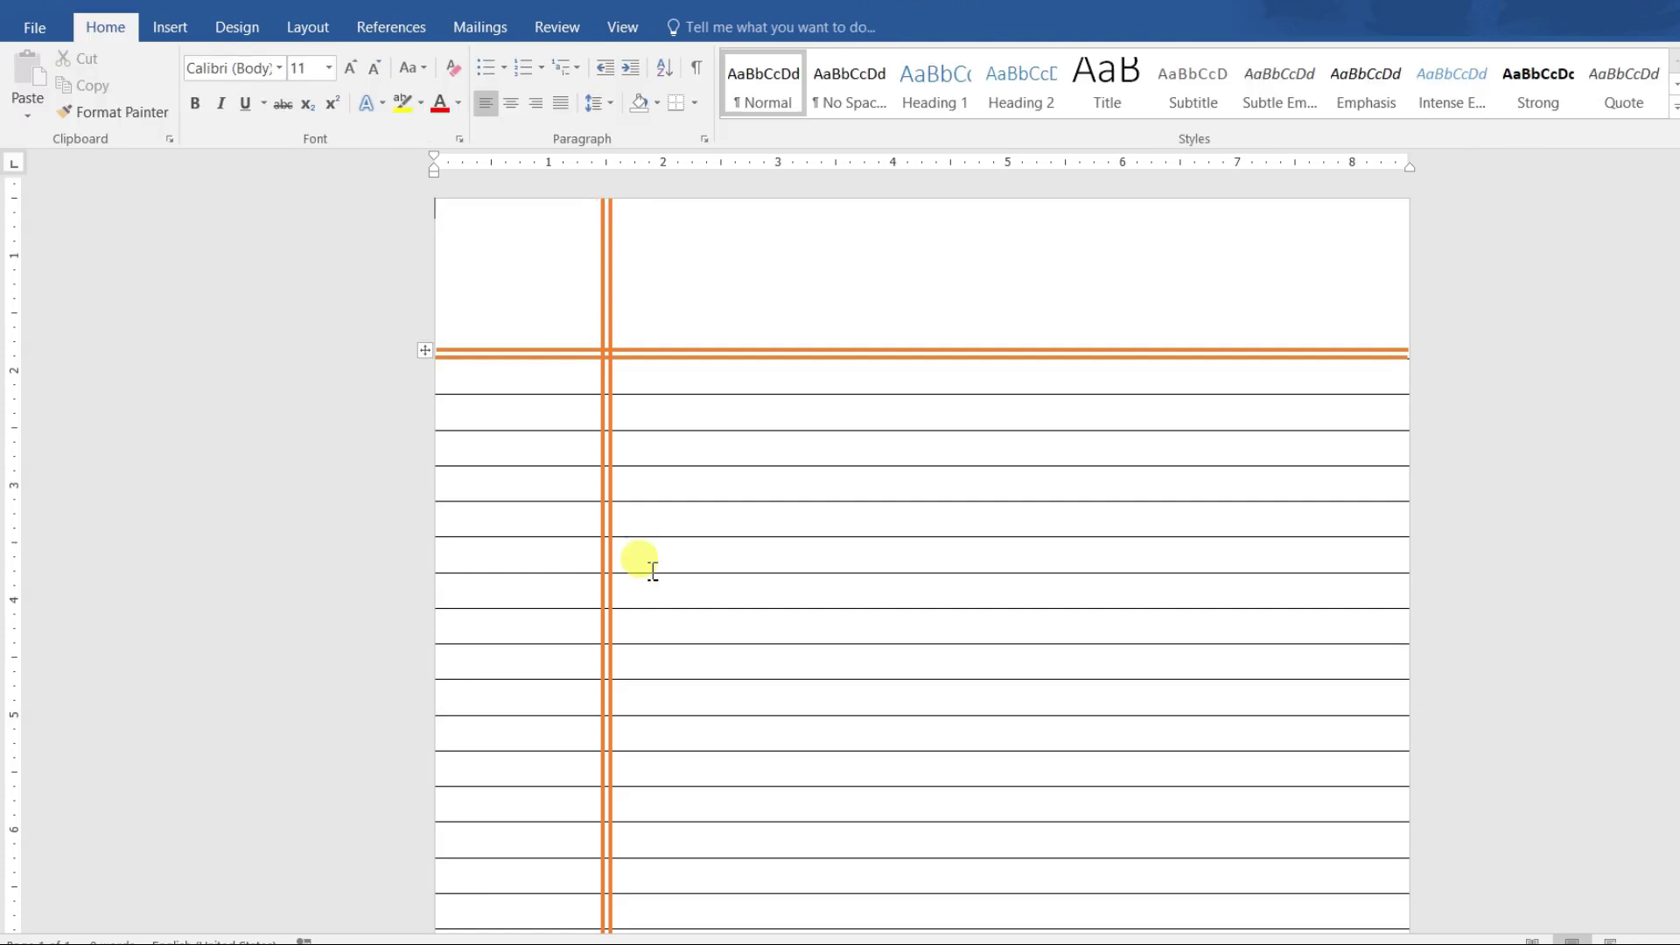
pyautogui.scroll(-4, 652, 571)
pyautogui.scroll(-2, 652, 571)
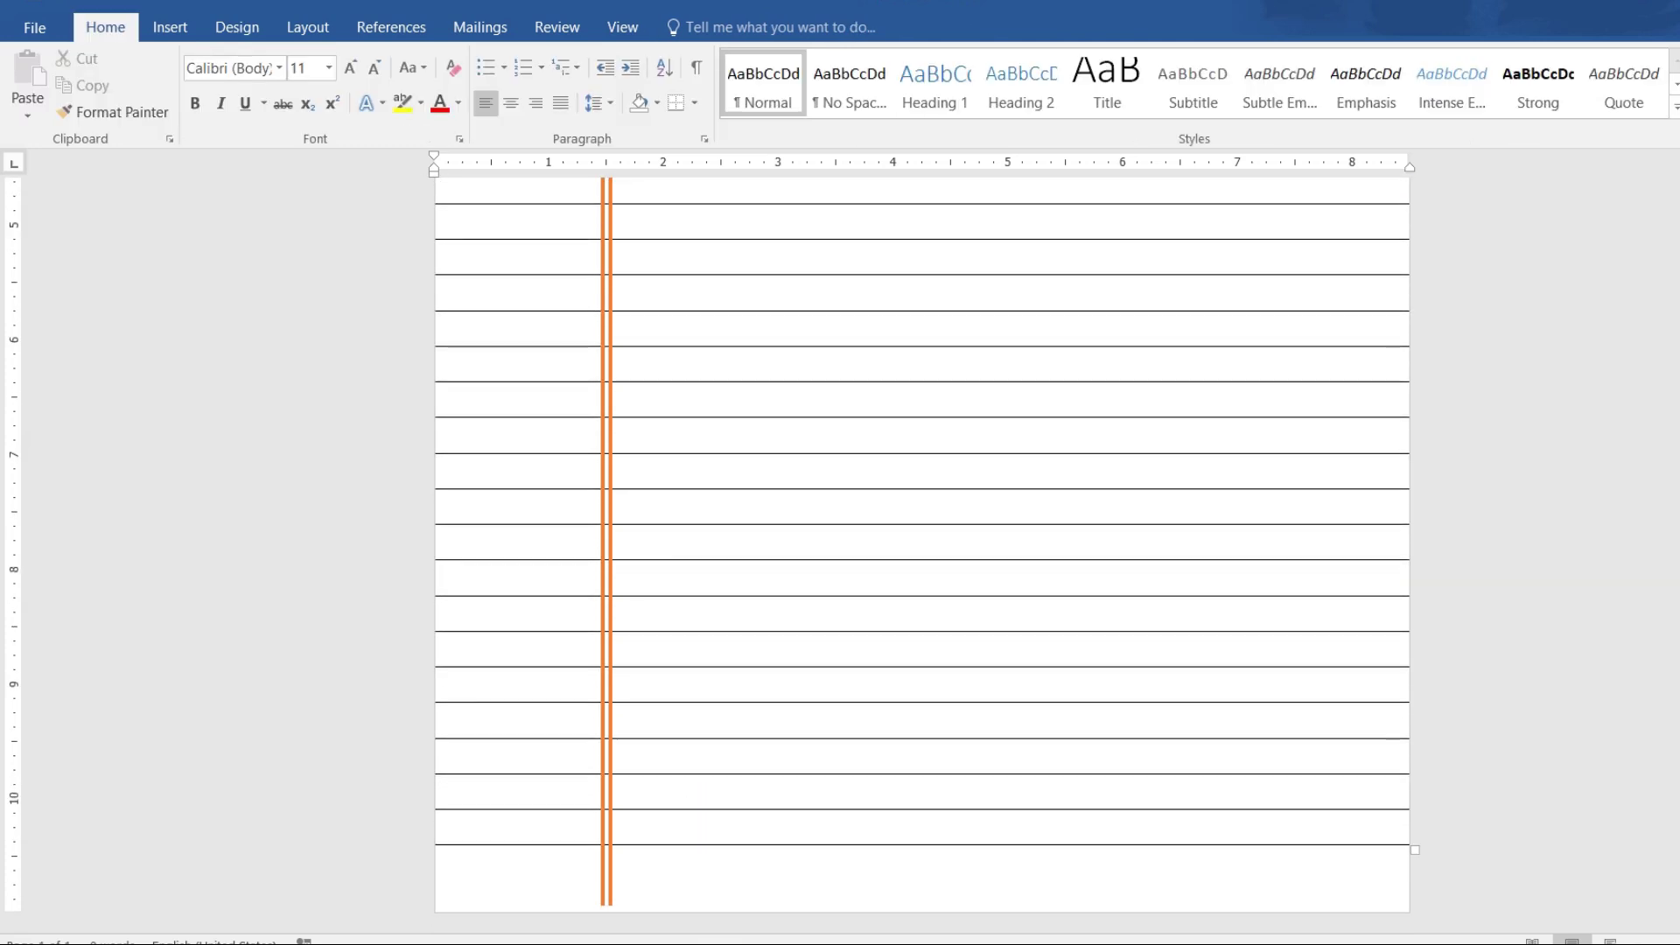
pyautogui.scroll(1, 701, 787)
pyautogui.scroll(3, 701, 787)
pyautogui.scroll(1, 701, 788)
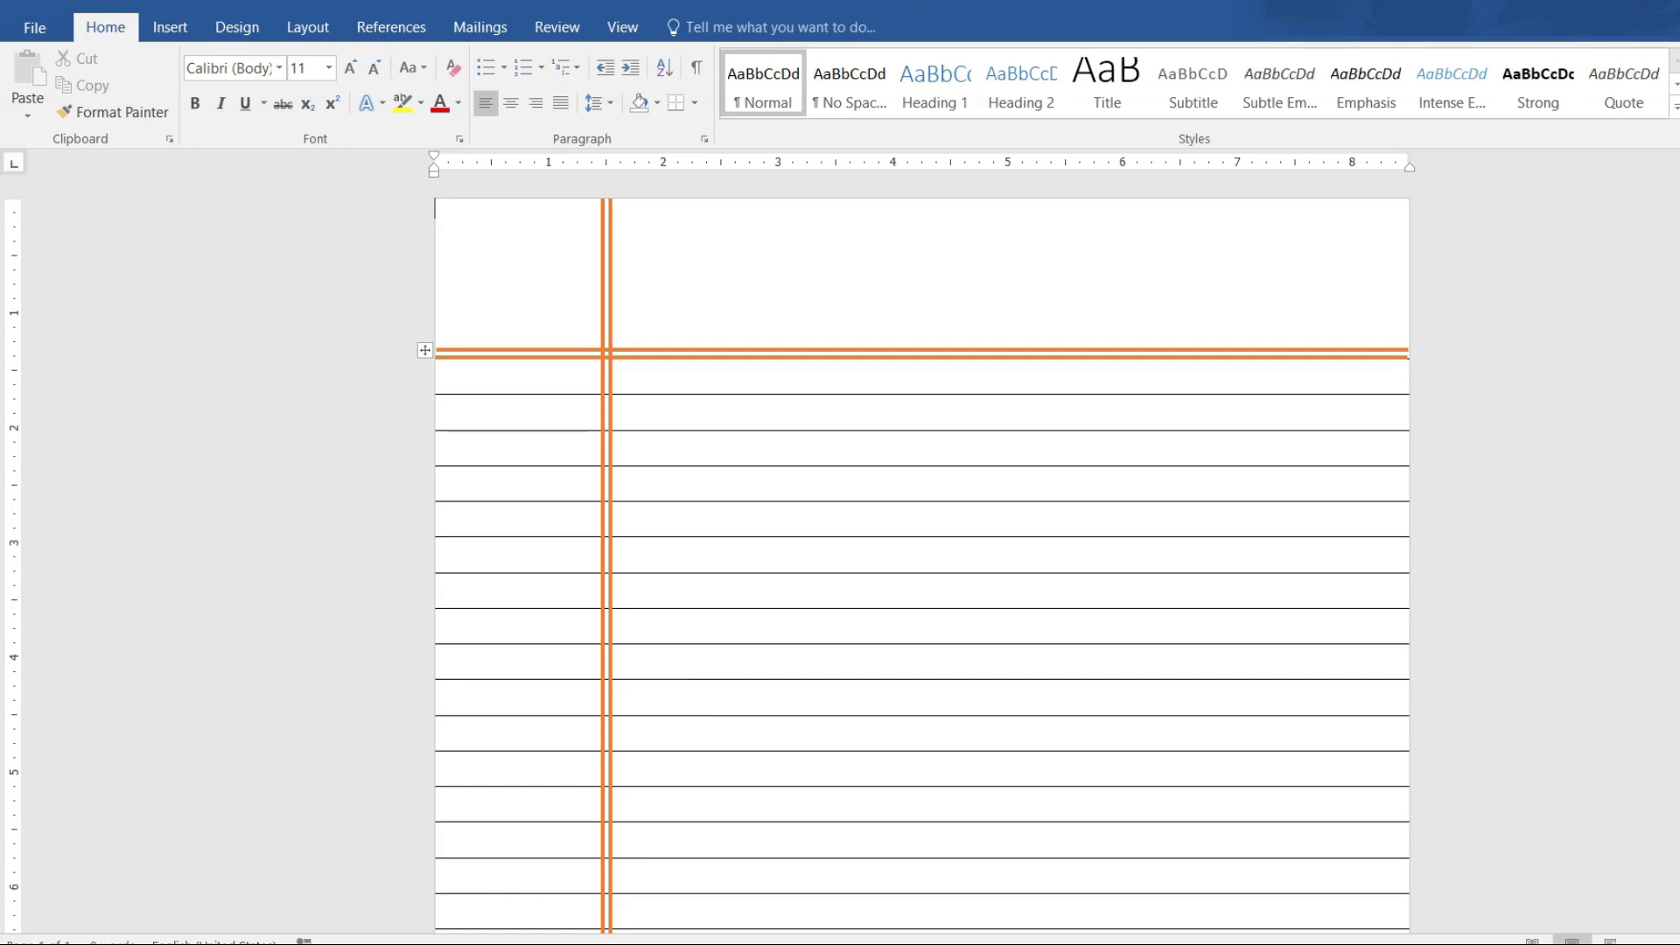
pyautogui.scroll(-3, 814, 569)
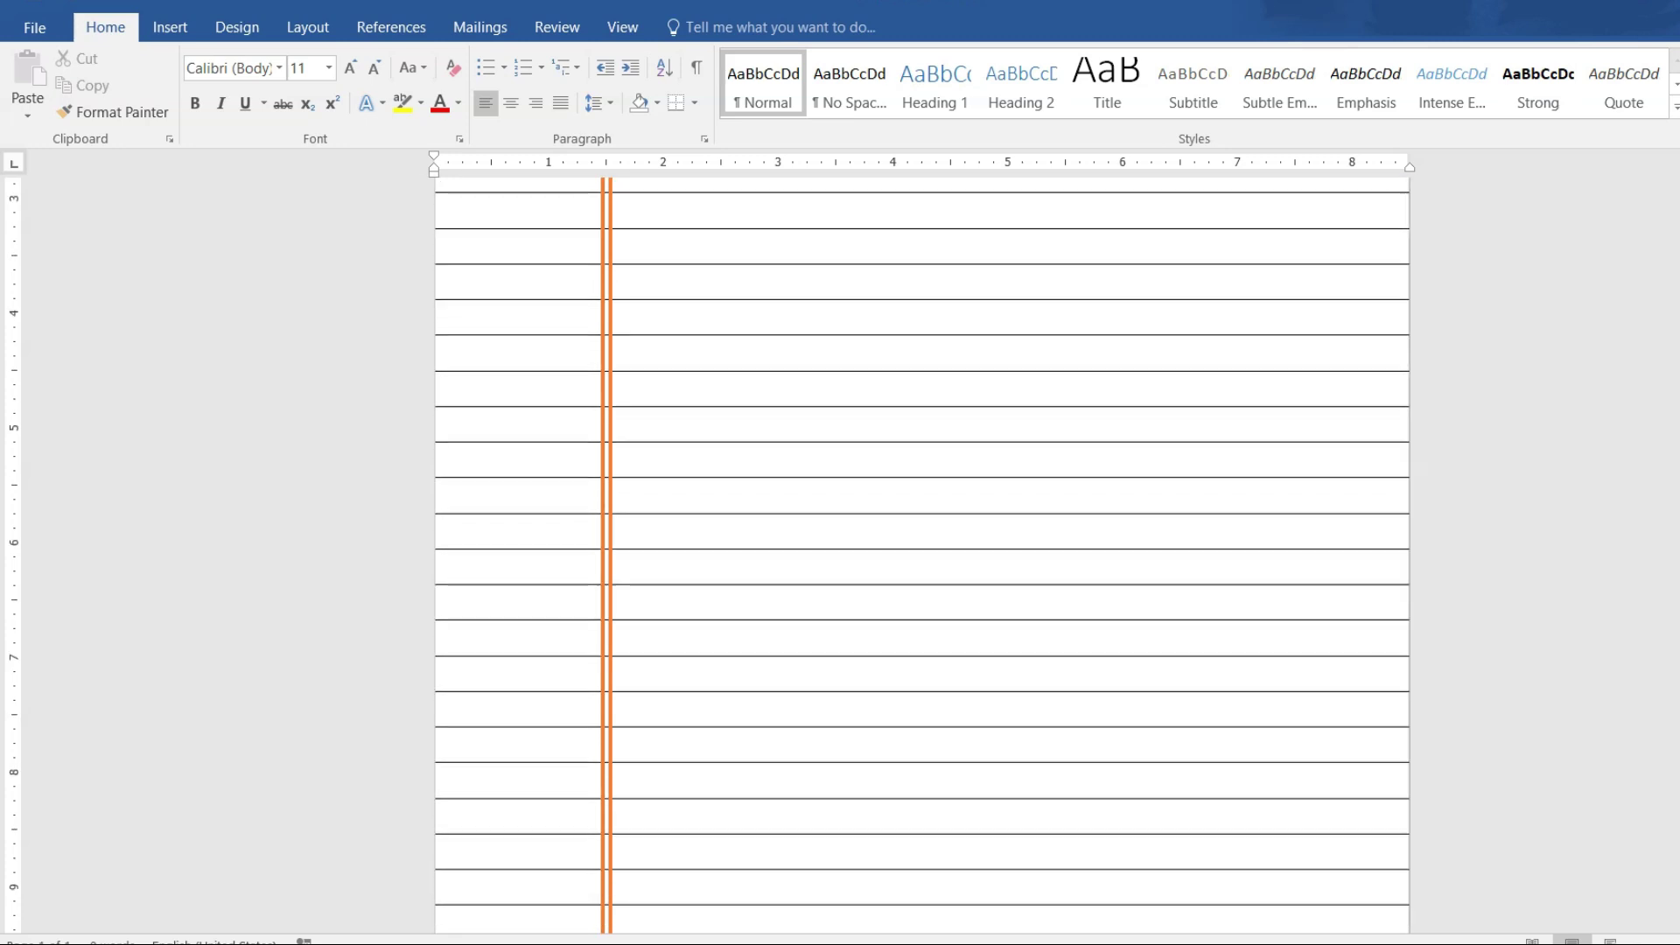
pyautogui.keyDown('ctrl'); pyautogui.scroll(-3, 825, 574); pyautogui.keyUp('ctrl')
pyautogui.keyDown('ctrl'); pyautogui.scroll(-1, 825, 574); pyautogui.keyUp('ctrl')
pyautogui.keyDown('ctrl'); pyautogui.scroll(3, 827, 577); pyautogui.keyUp('ctrl')
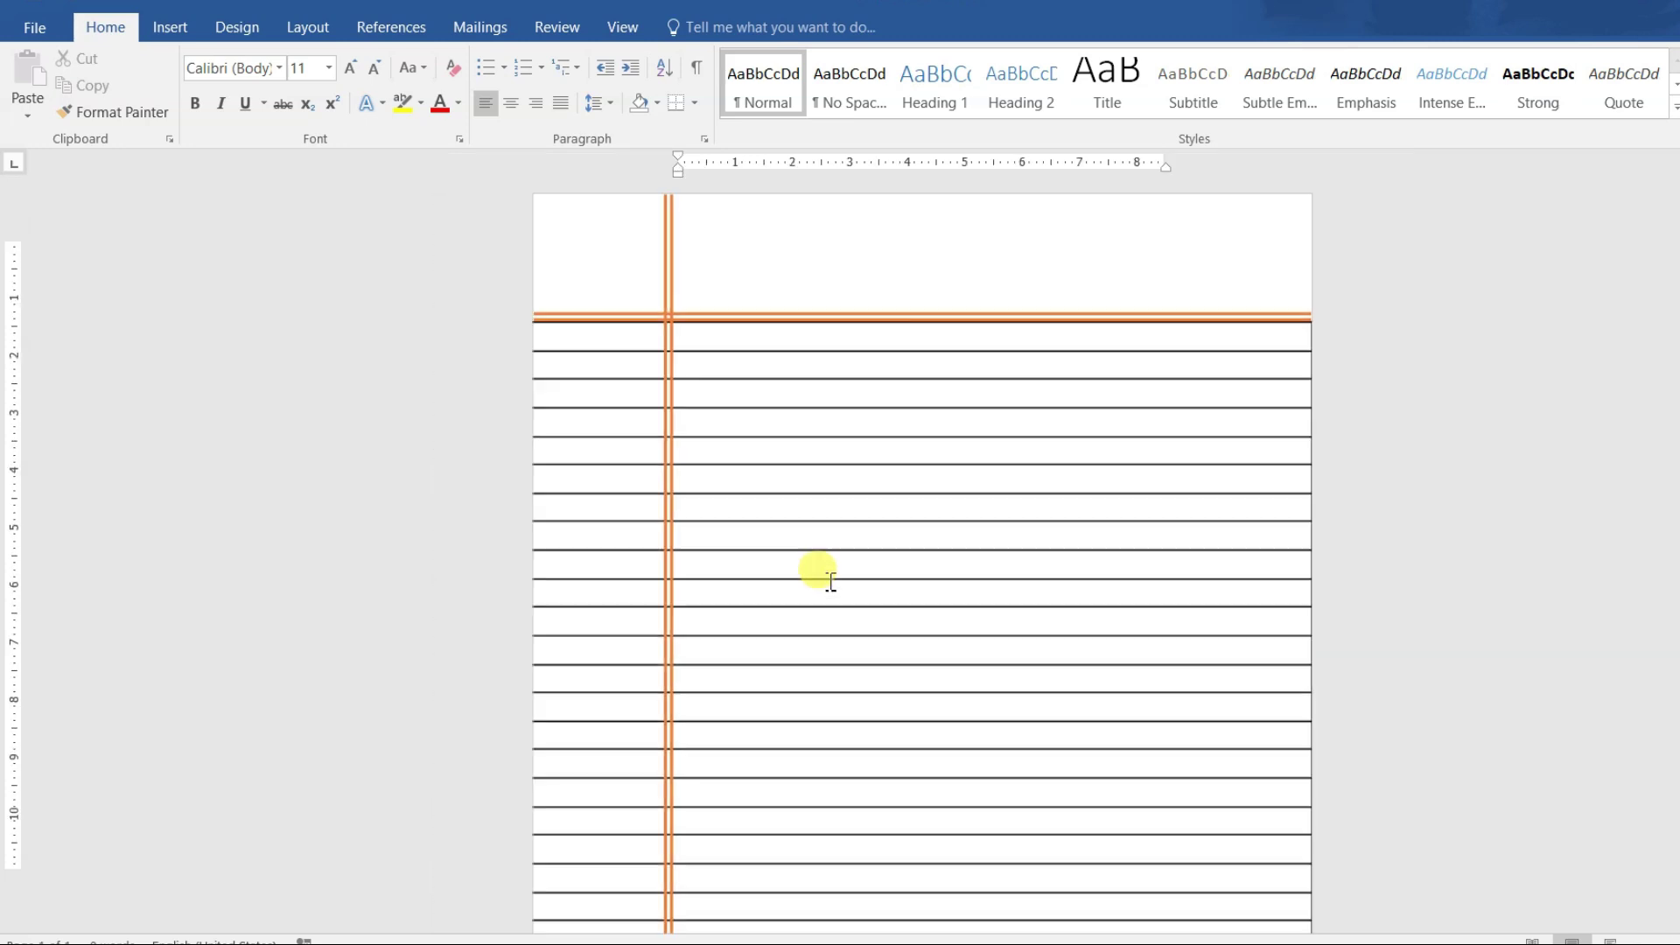
pyautogui.keyDown('ctrl'); pyautogui.scroll(4, 830, 579); pyautogui.keyUp('ctrl')
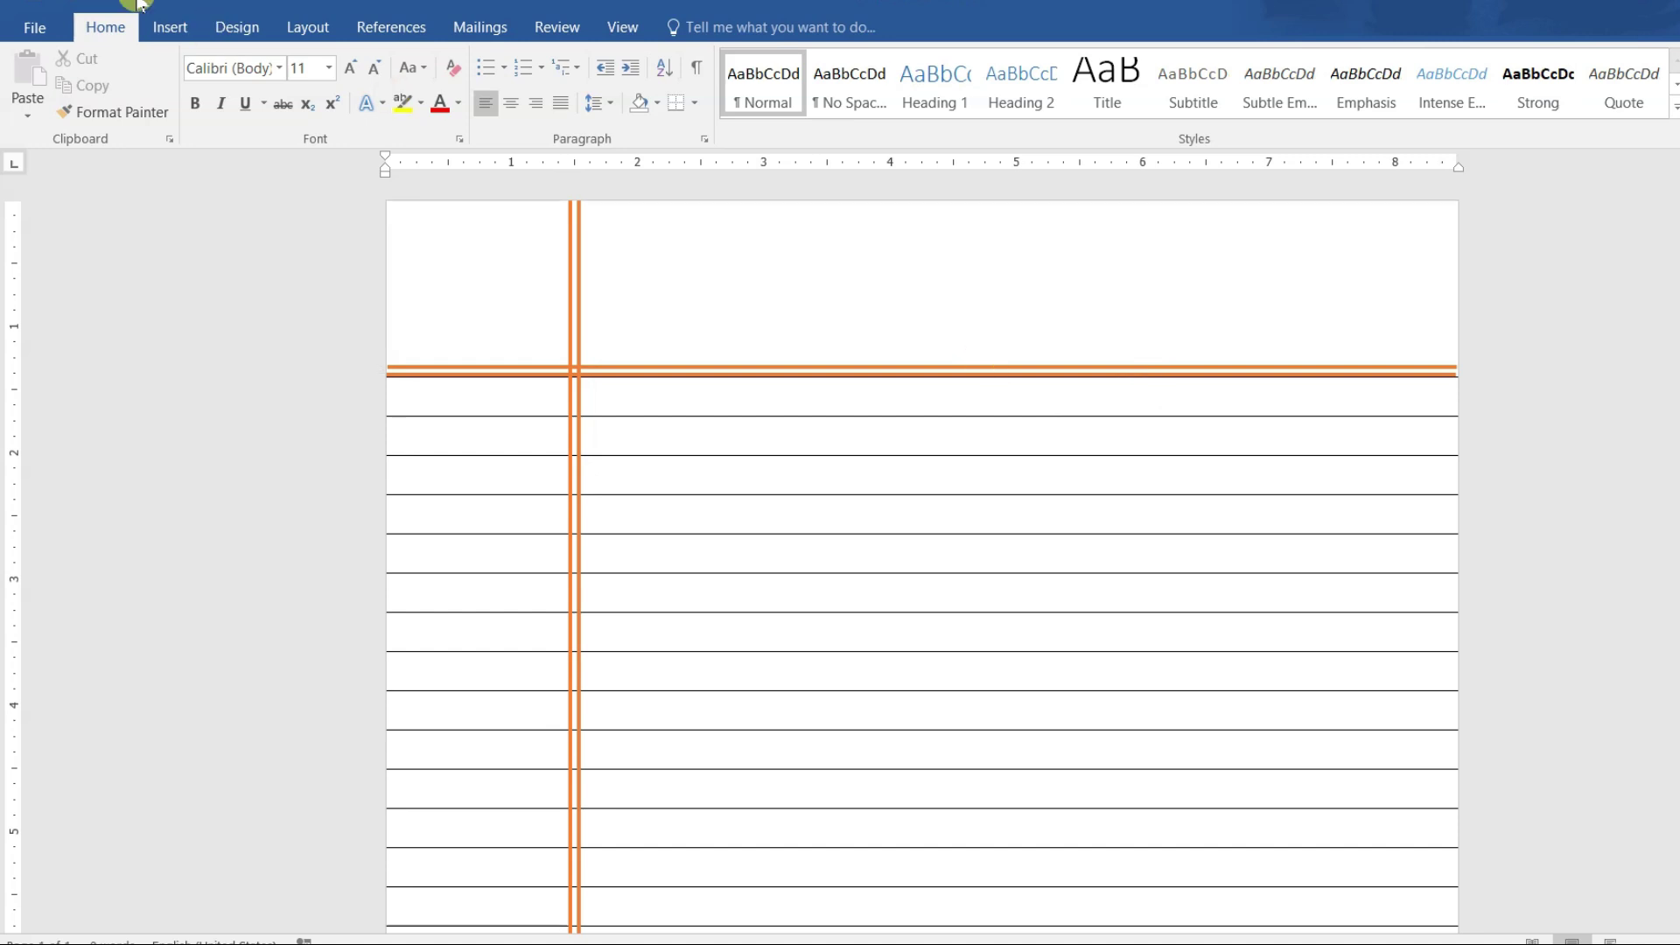
# Draw a rounded rectangle in the blank top-right area above the orange margin.
pyautogui.click(170, 29)
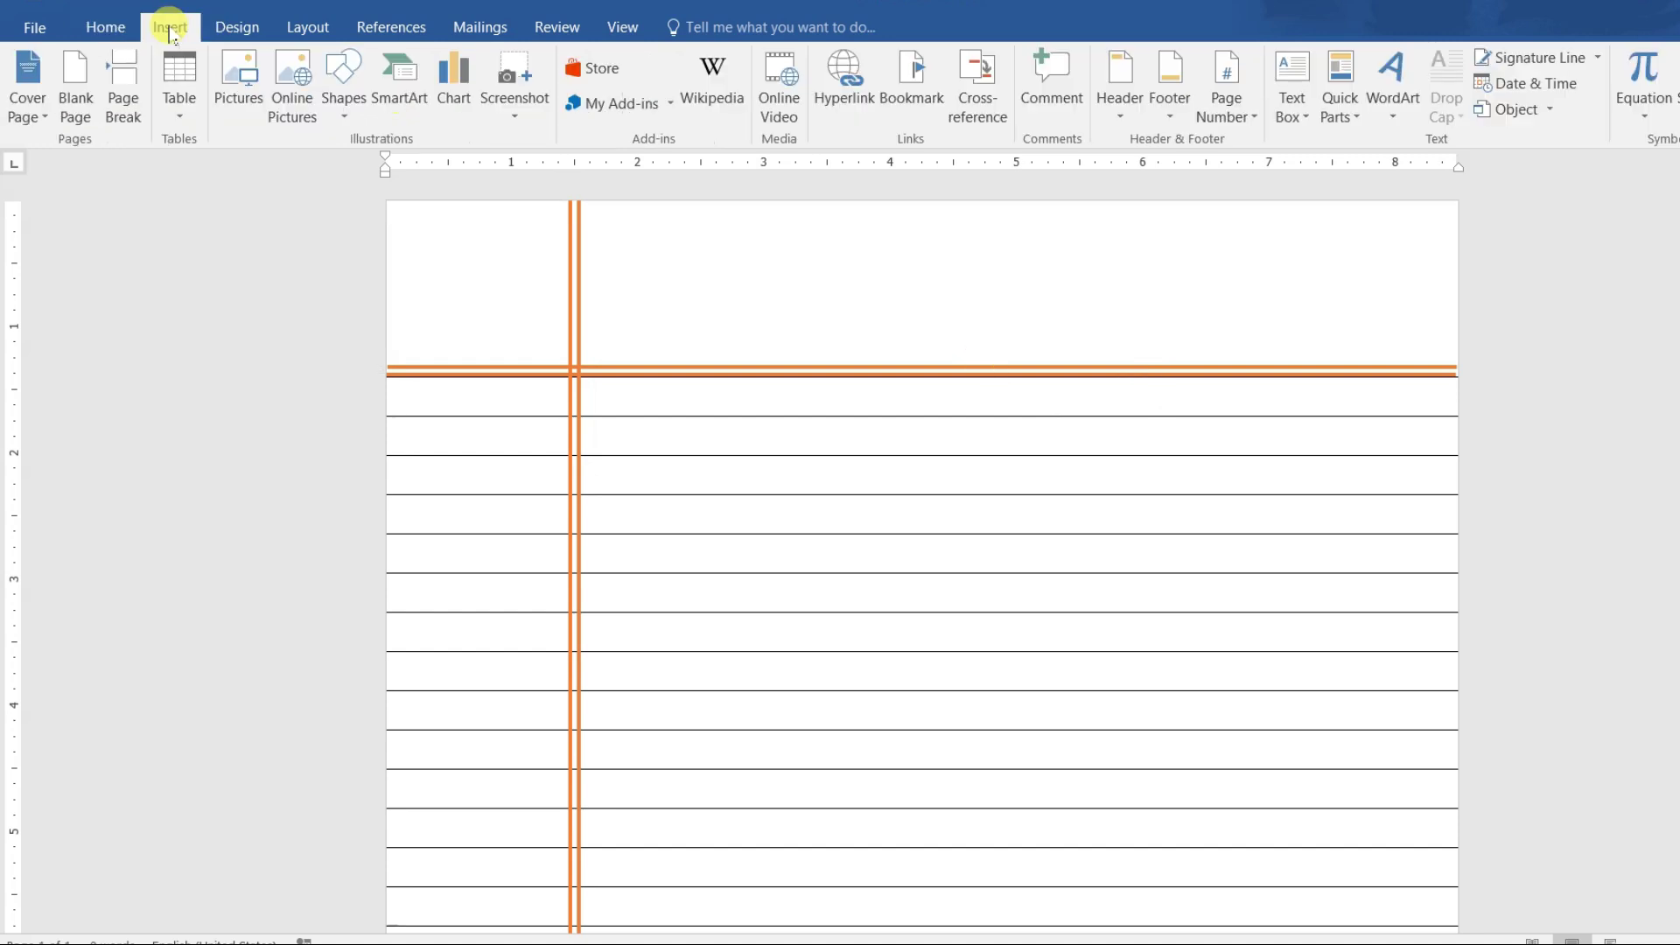
pyautogui.click(342, 110)
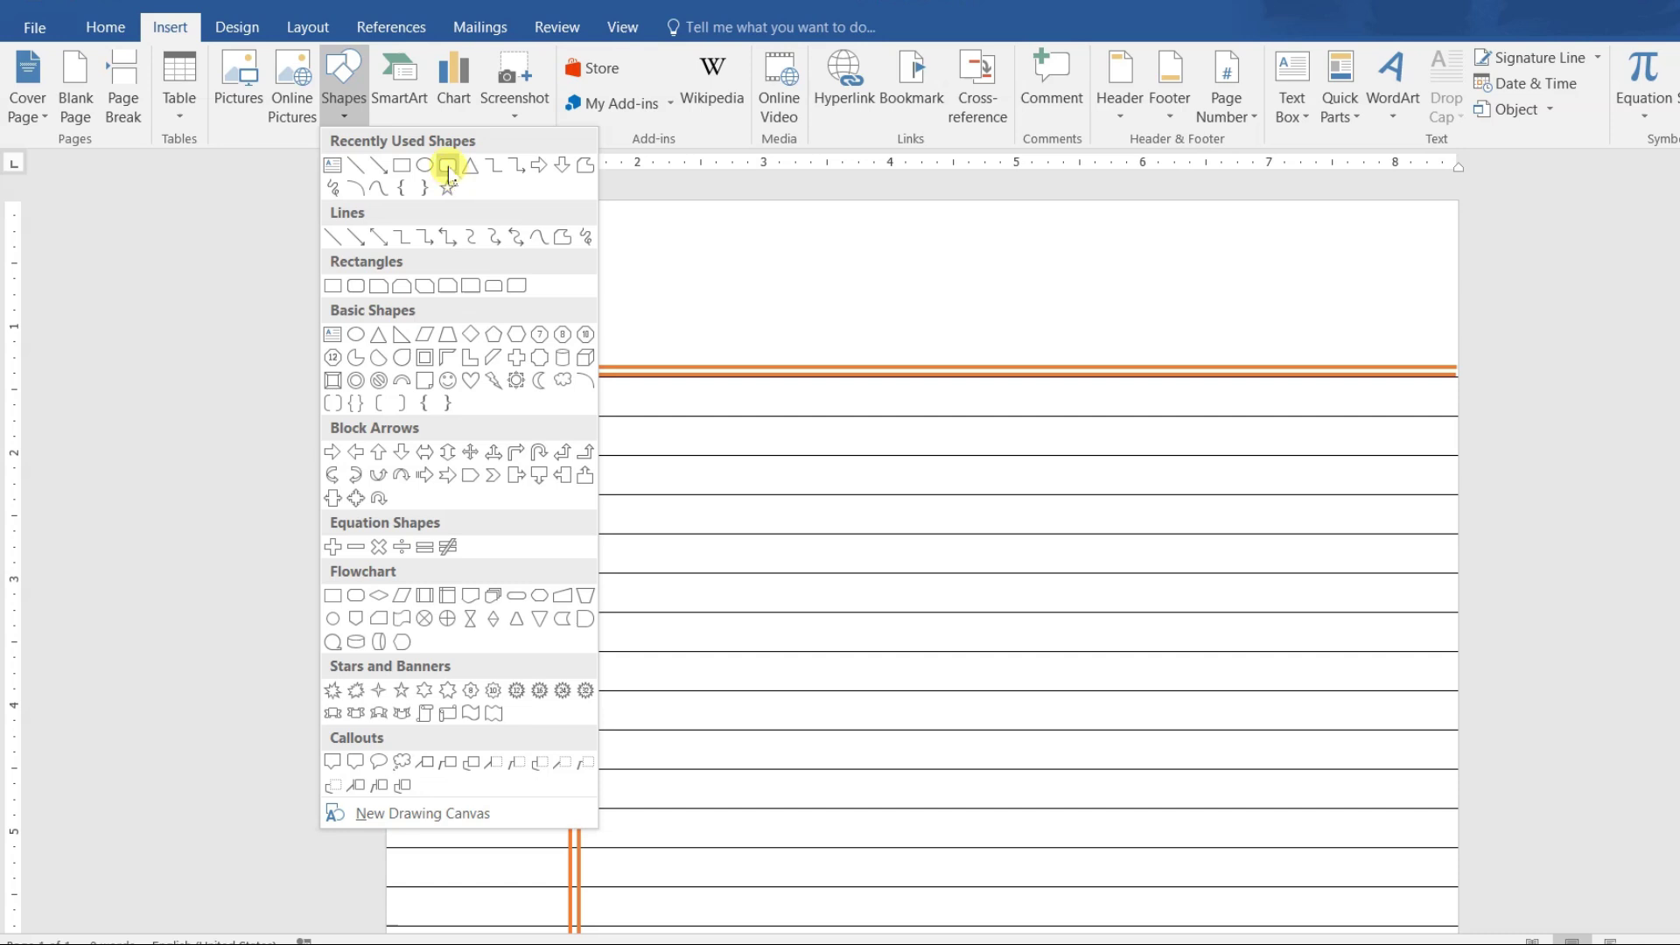
pyautogui.click(447, 166)
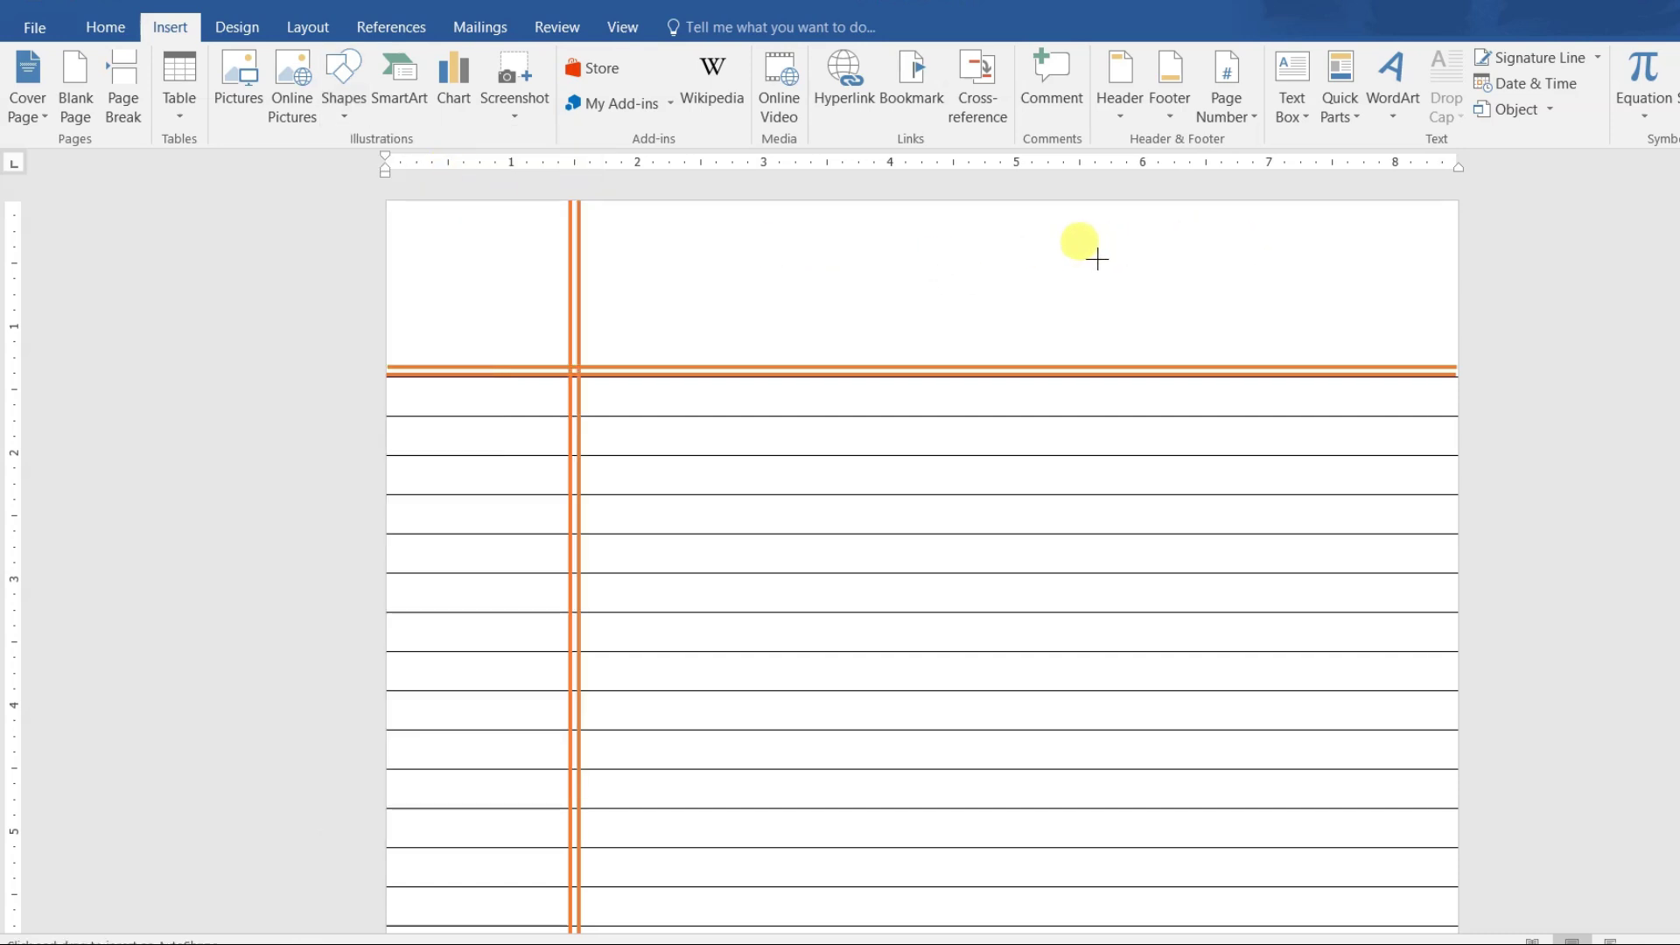
pyautogui.moveTo(1098, 259); pyautogui.dragTo(1402, 335)
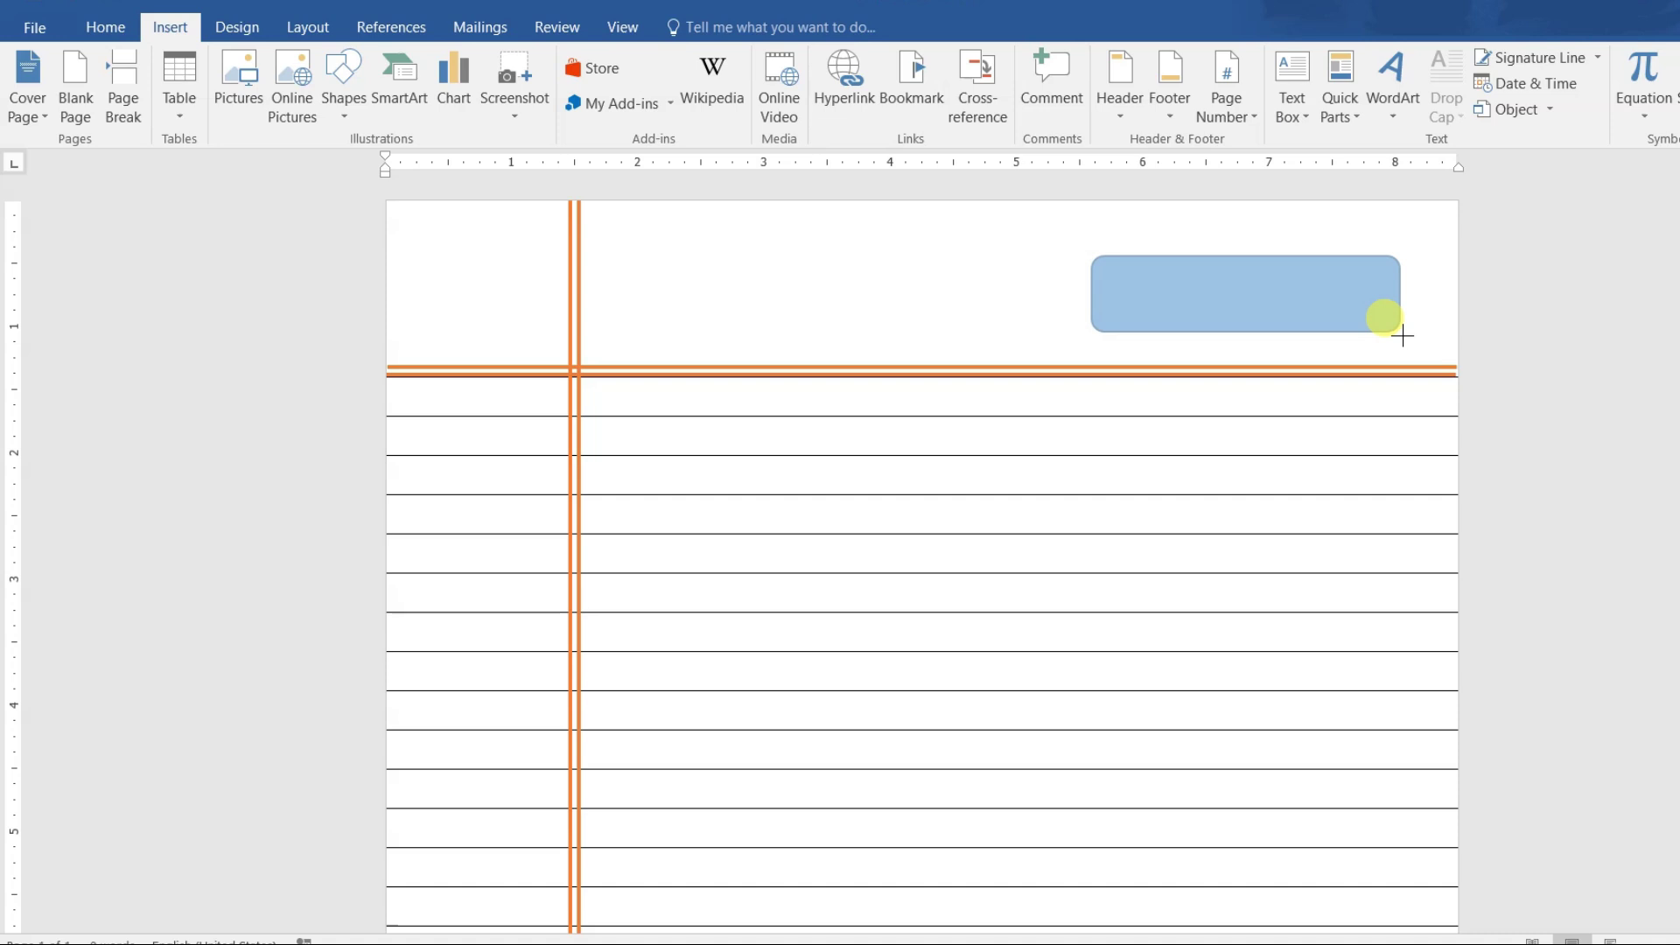
pyautogui.moveTo(1401, 336); pyautogui.dragTo(1399, 336)
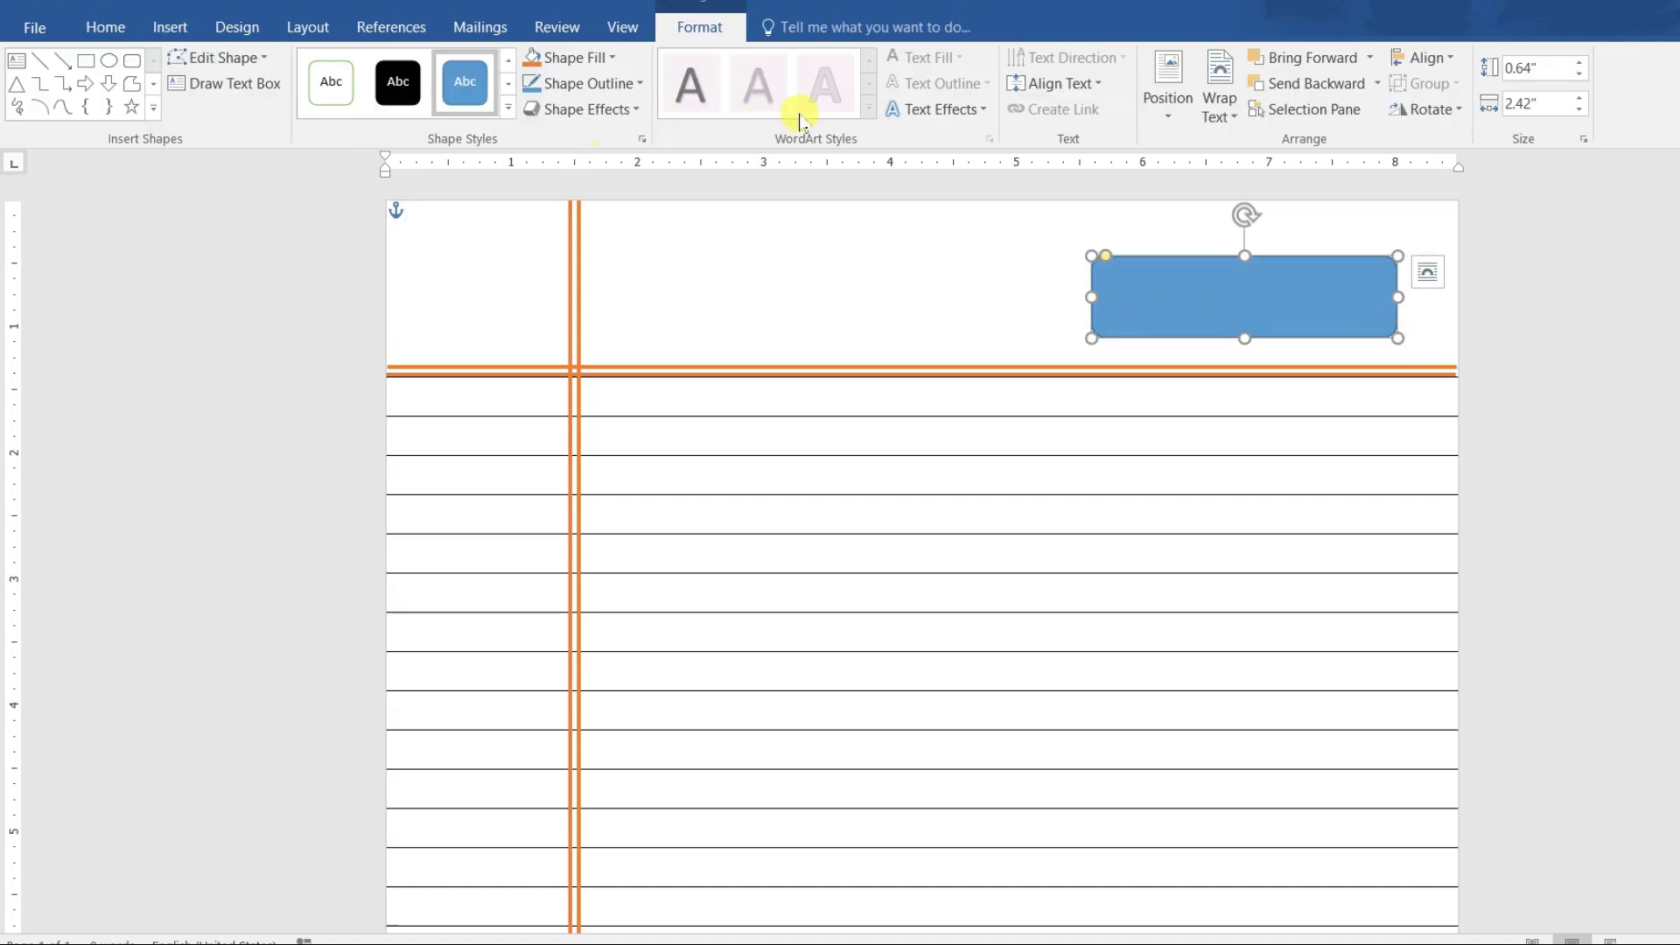
# Give the rounded rectangle no fill and a 1½ pt orange outline.
pyautogui.click(604, 57)
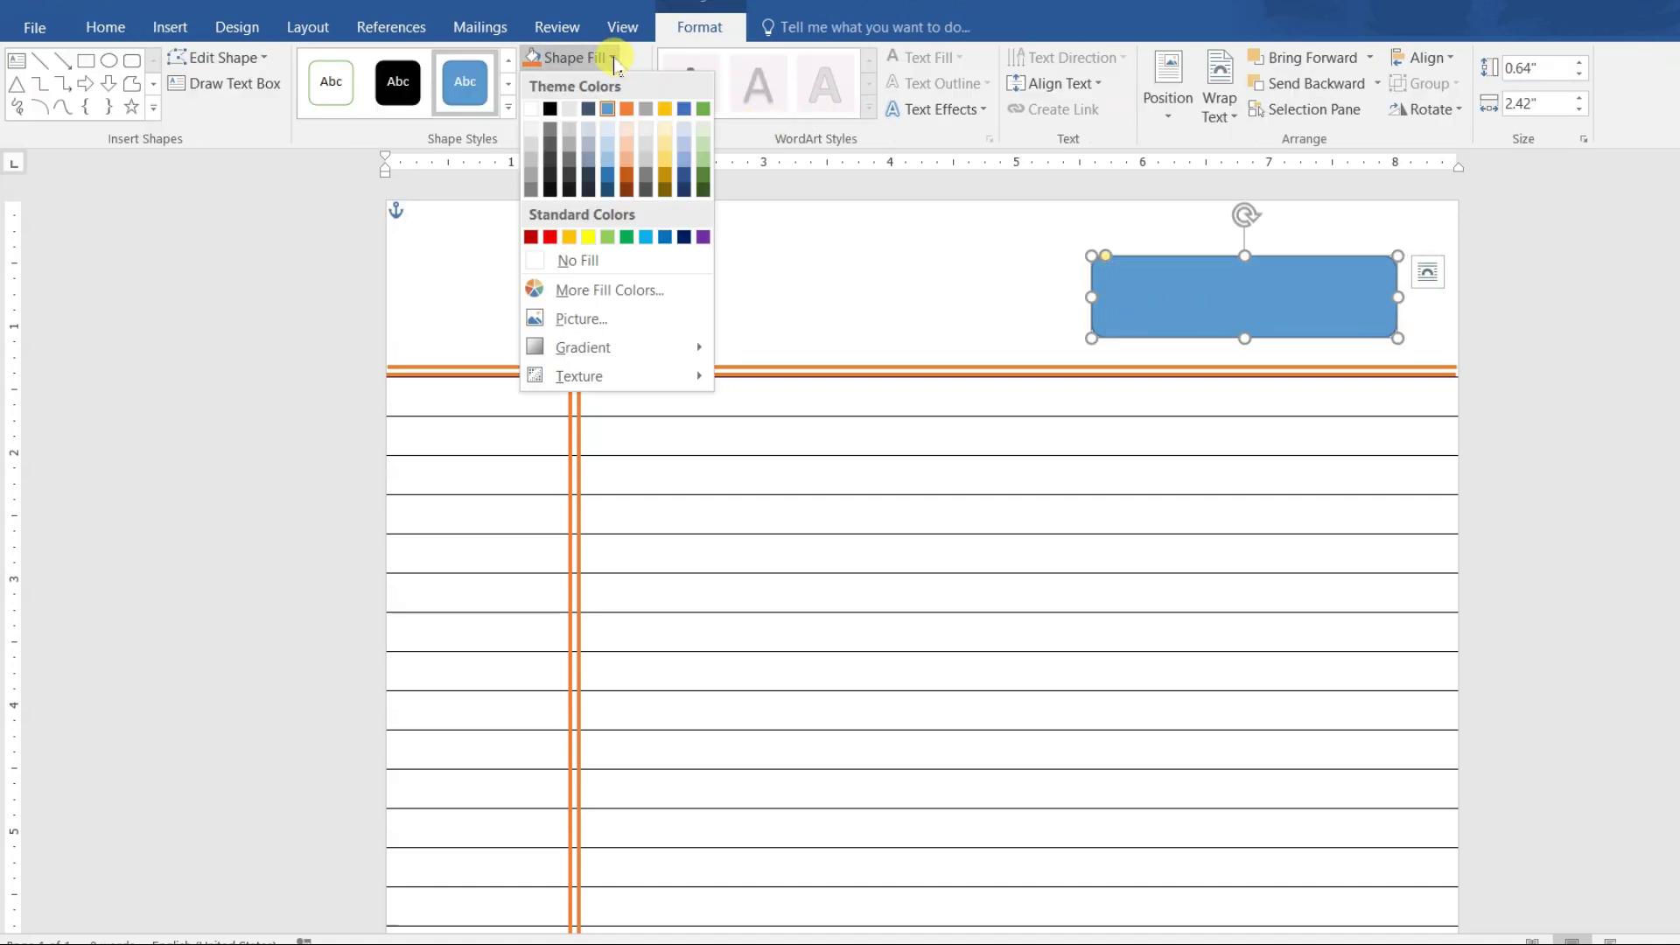
pyautogui.click(619, 263)
pyautogui.click(623, 84)
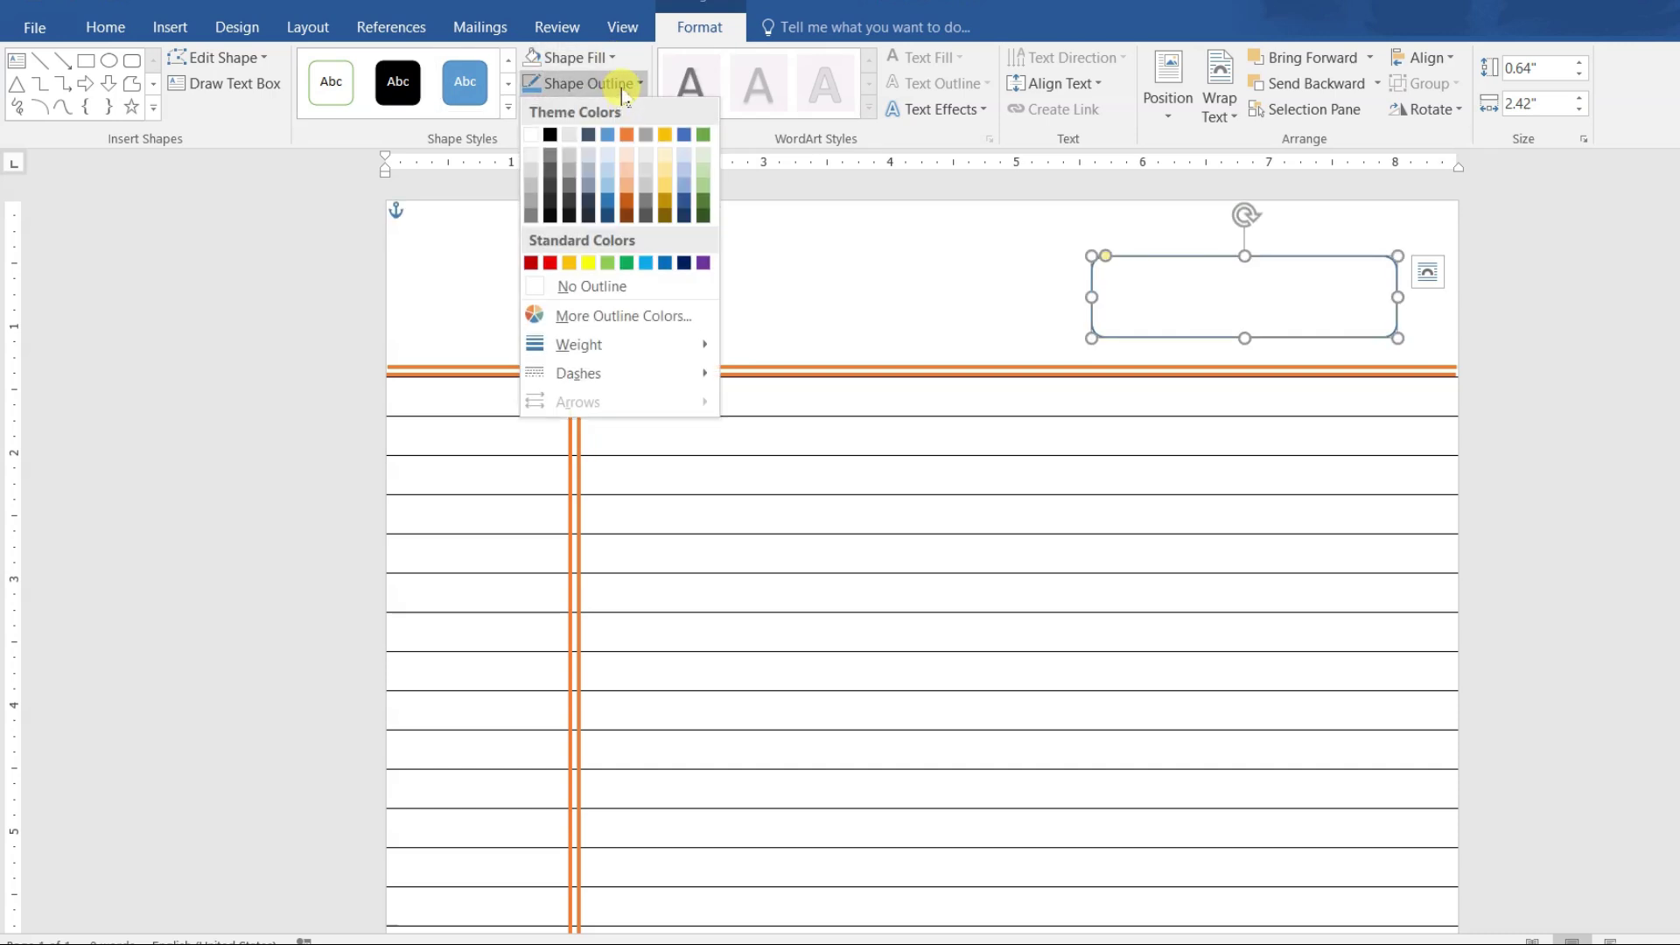
pyautogui.click(627, 136)
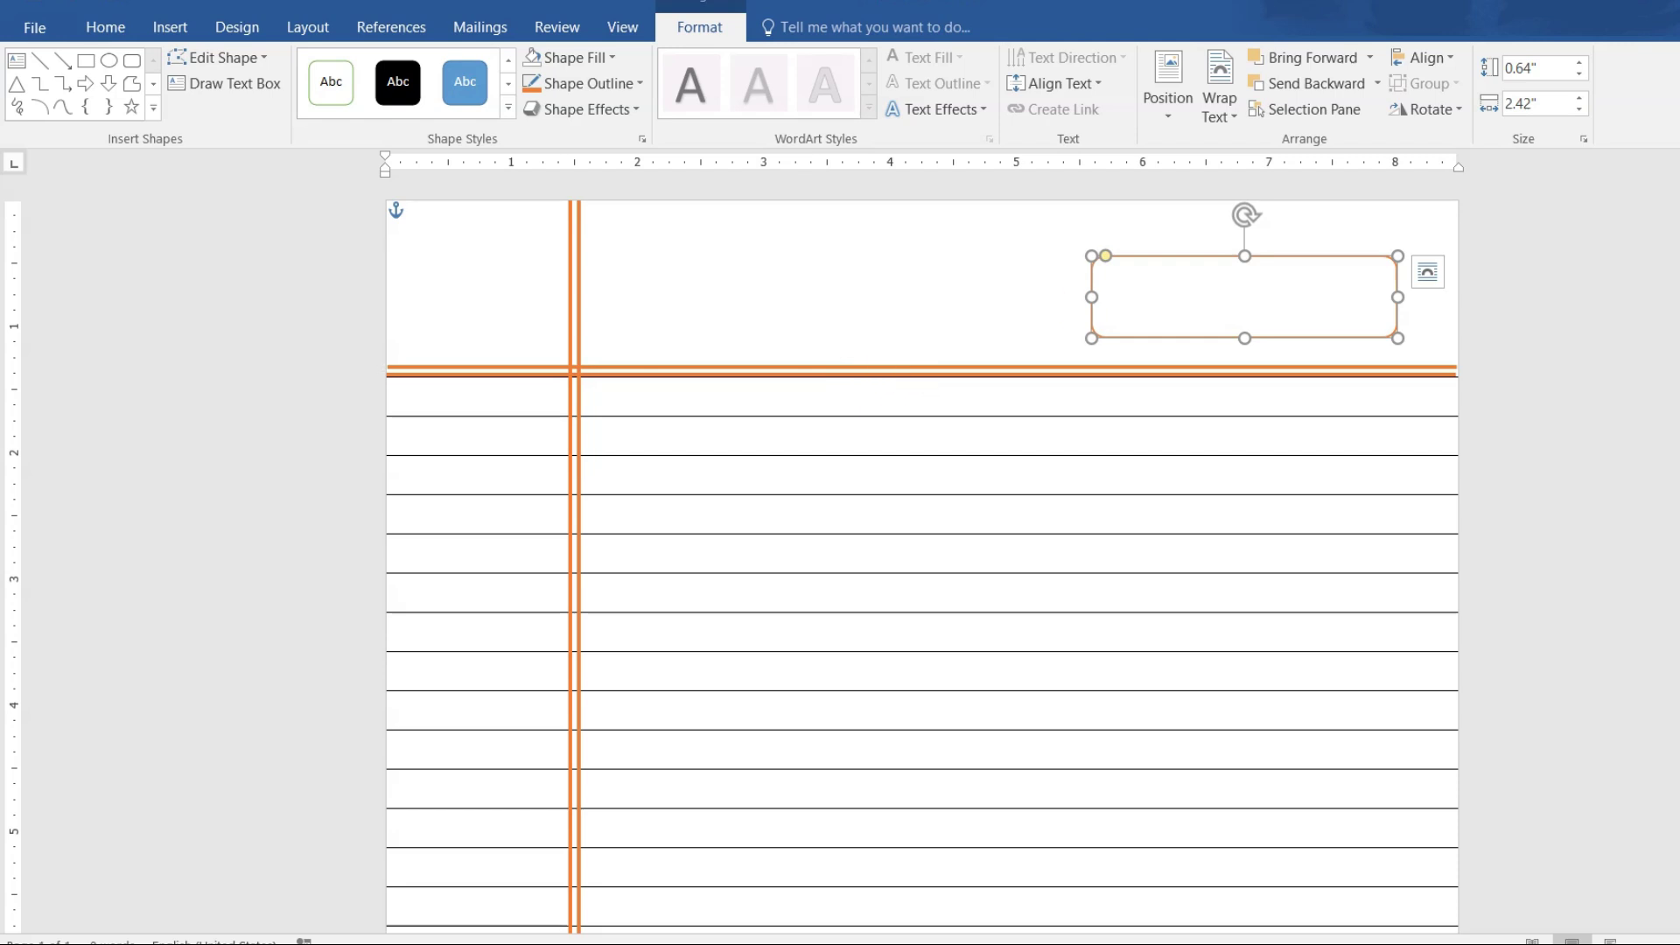
pyautogui.click(596, 85)
pyautogui.moveTo(604, 344)
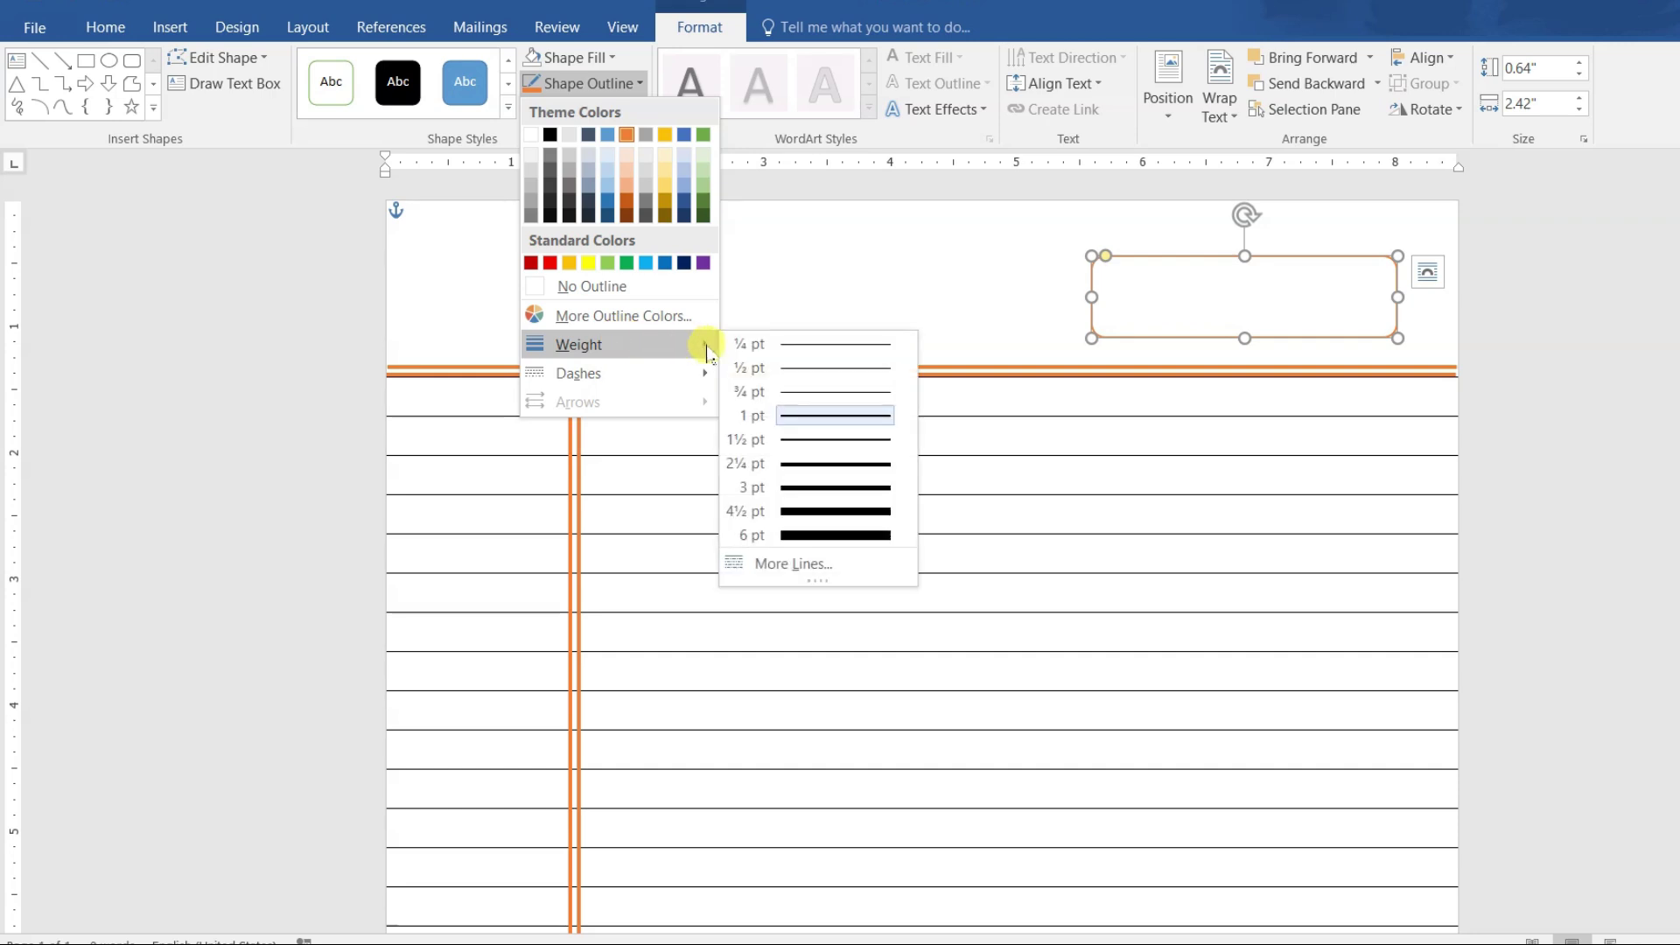
pyautogui.click(804, 439)
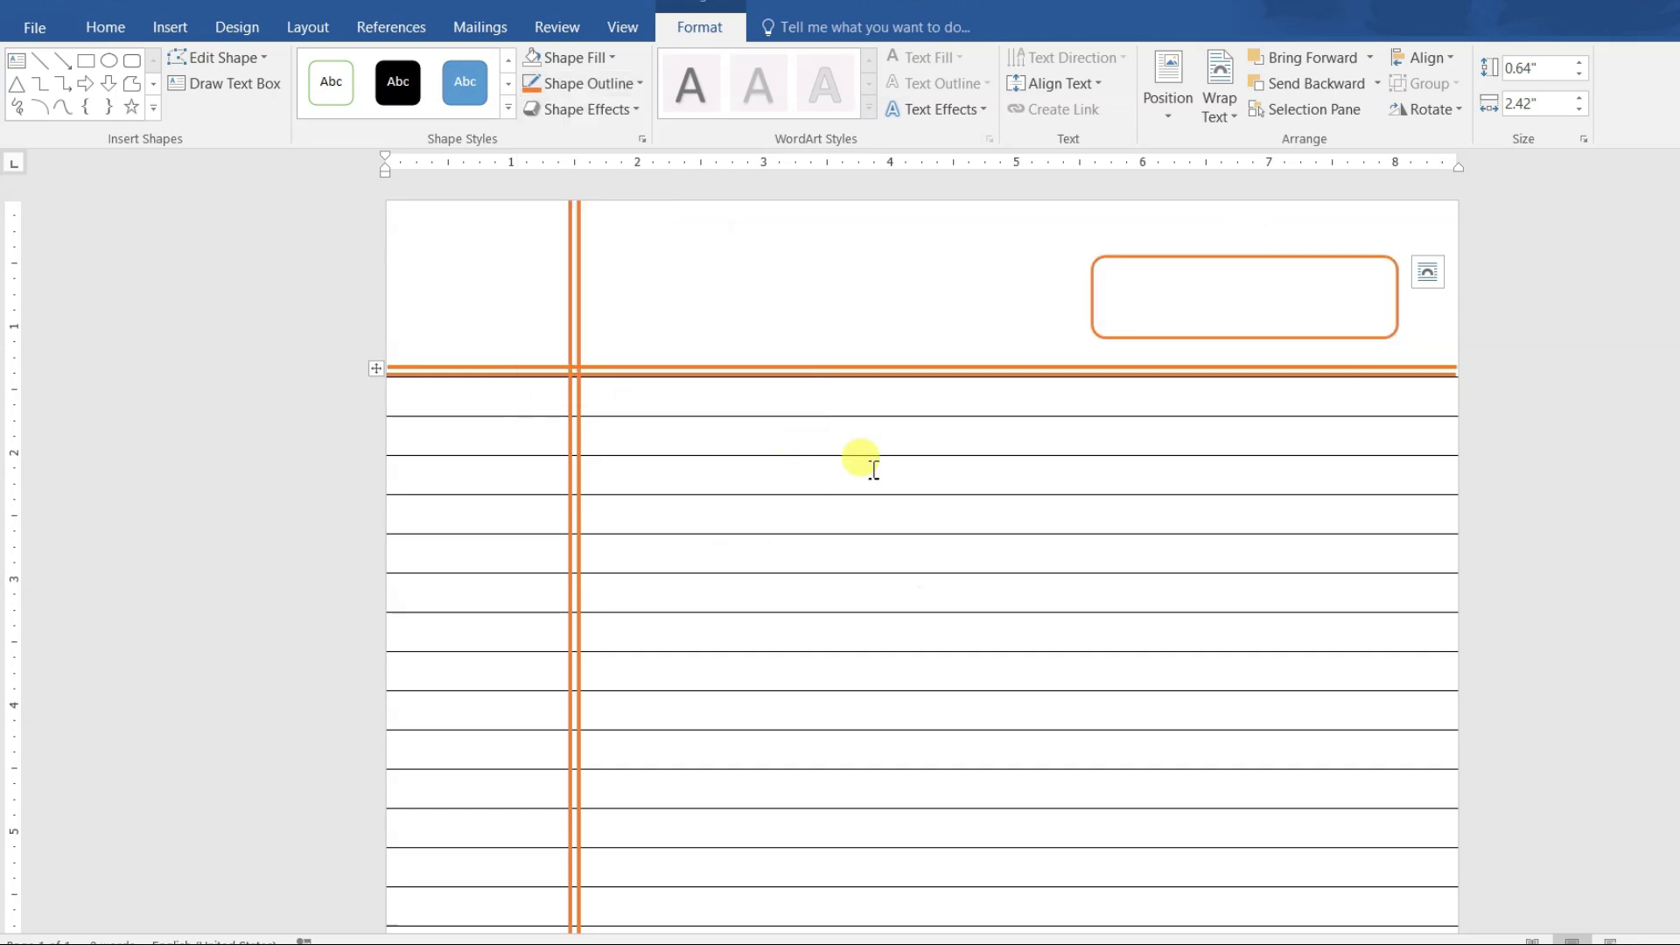
pyautogui.click(1185, 366)
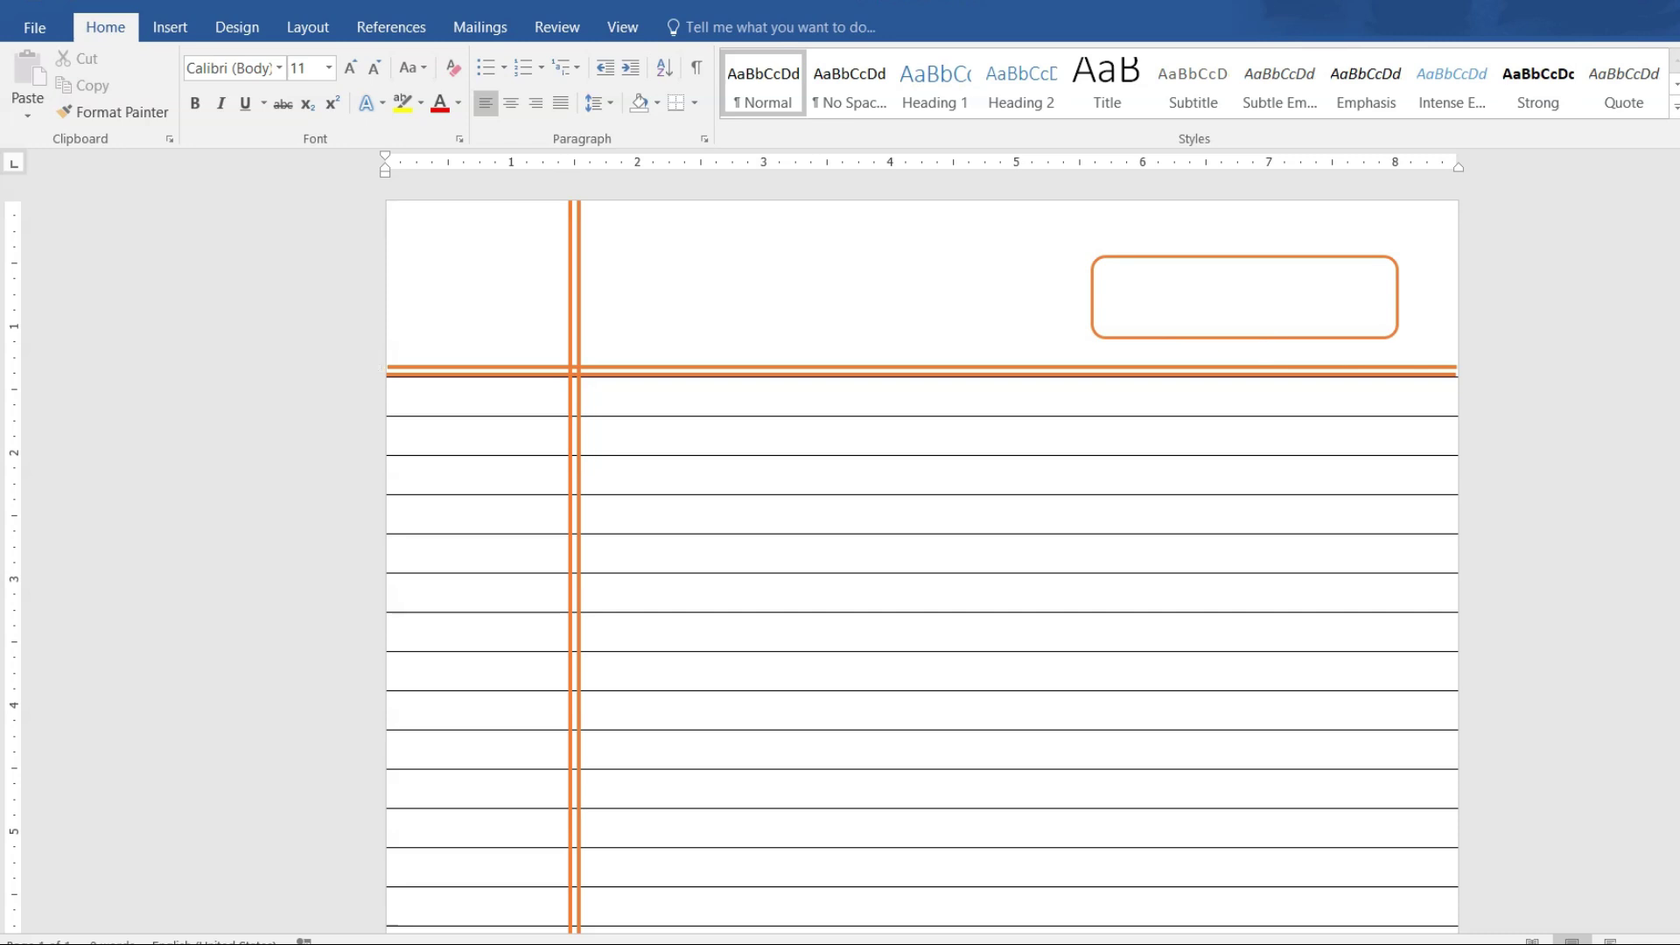
# Draw a text box over the orange box and type the dotted Date and Page lines.
pyautogui.click(168, 27)
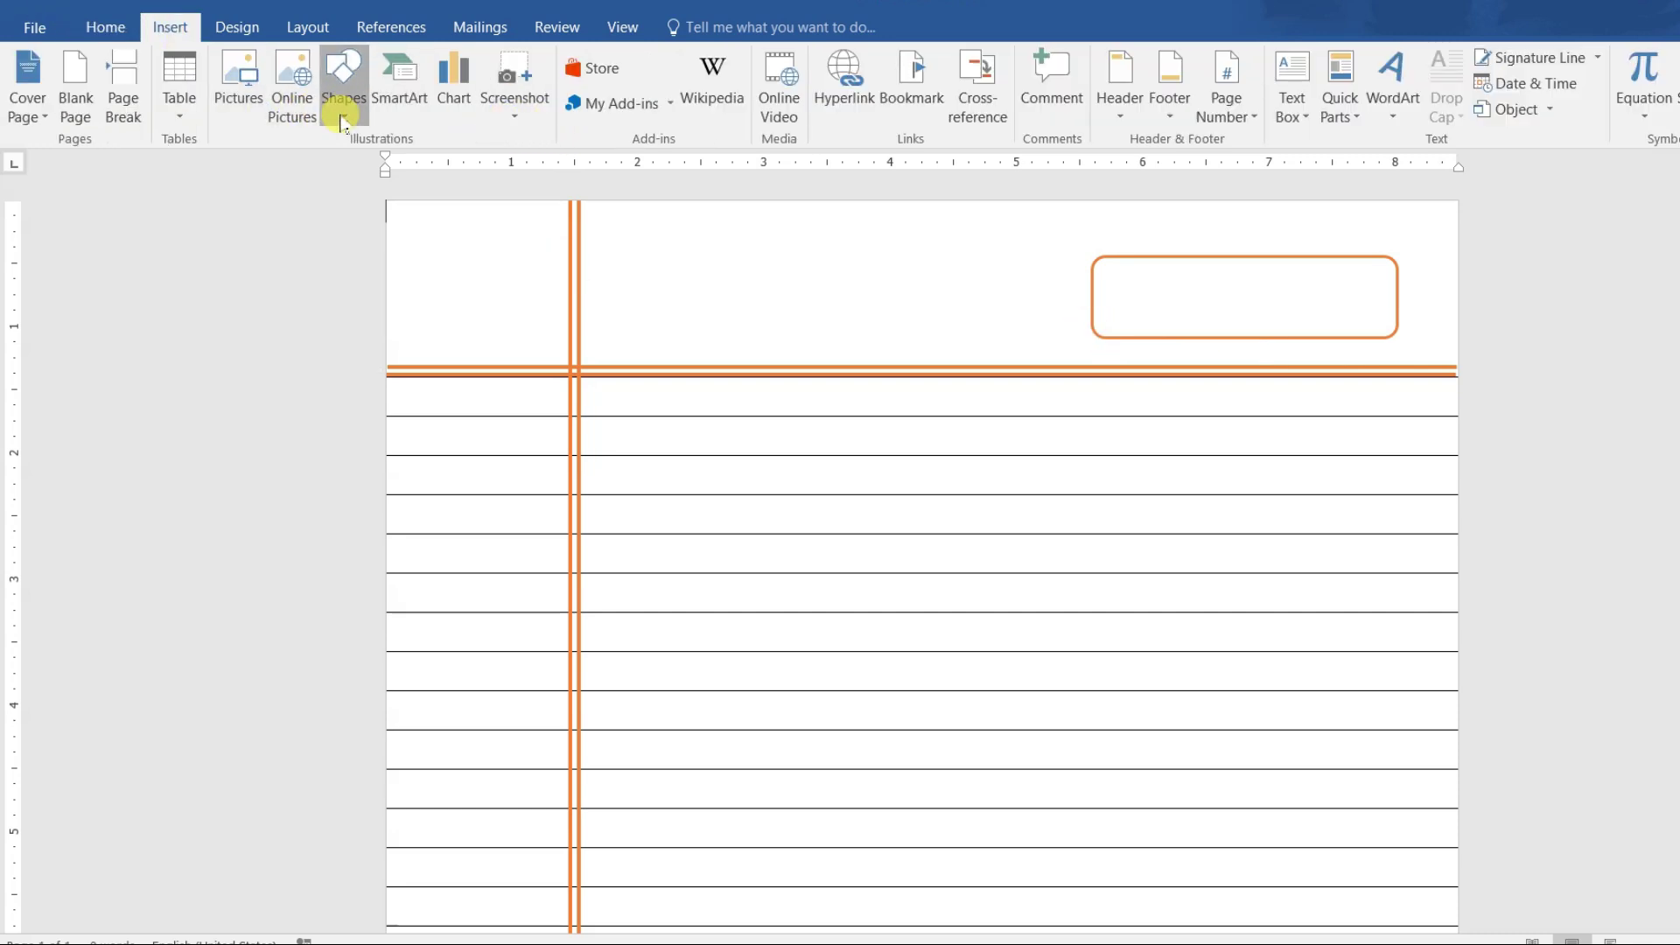
pyautogui.click(342, 118)
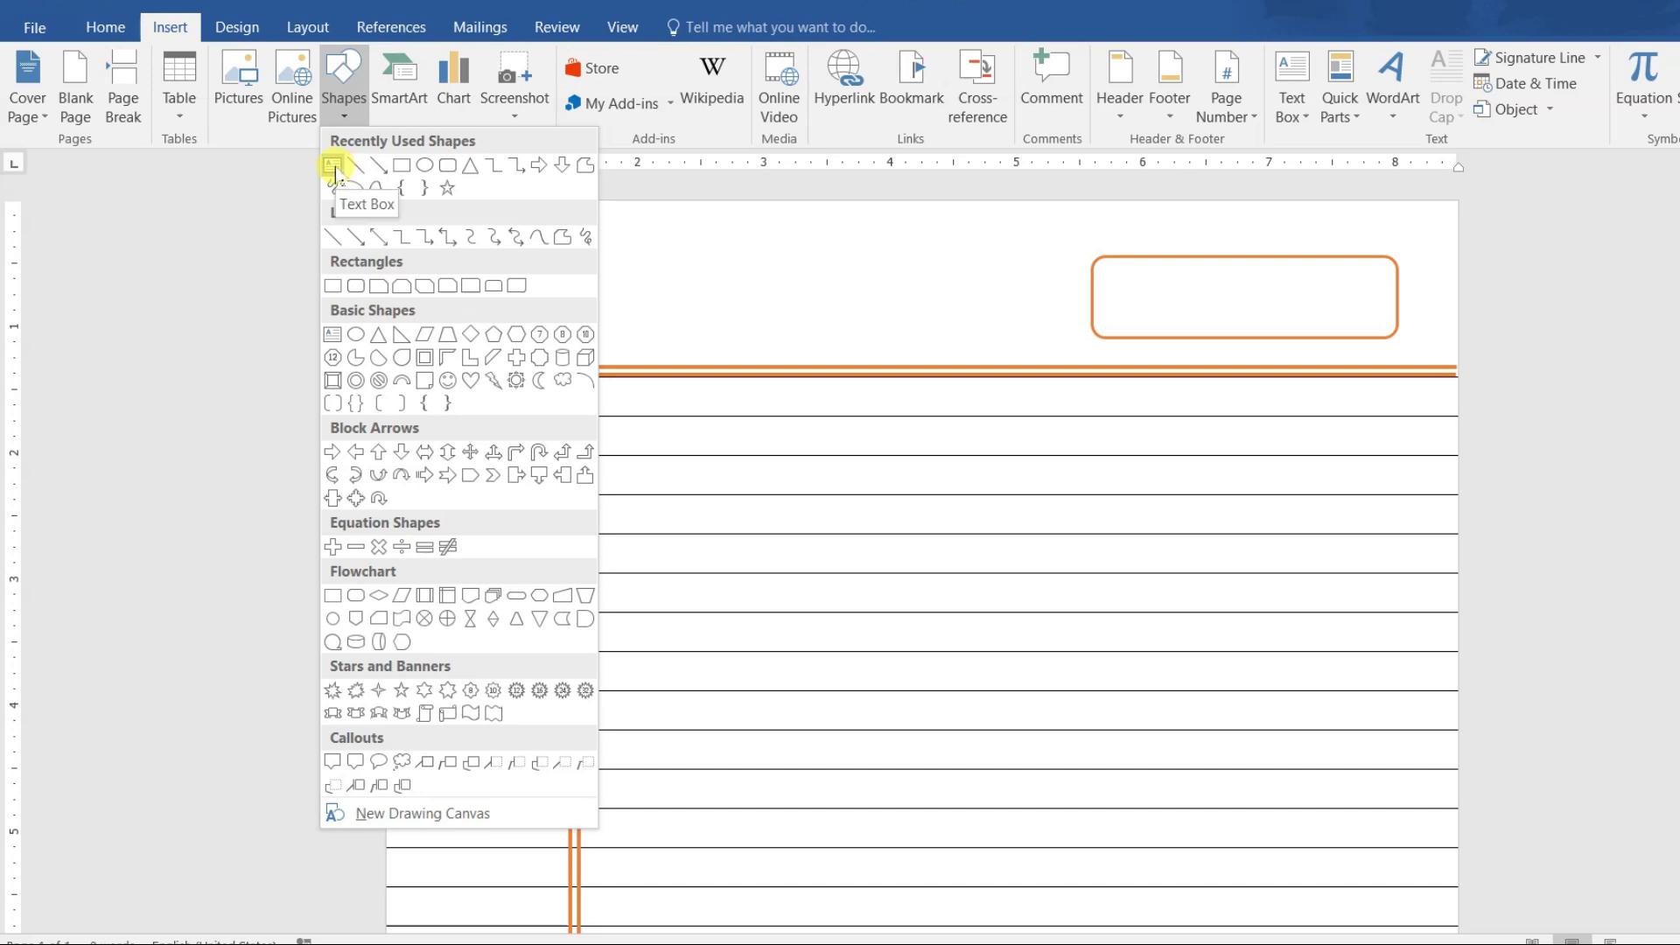
pyautogui.click(334, 166)
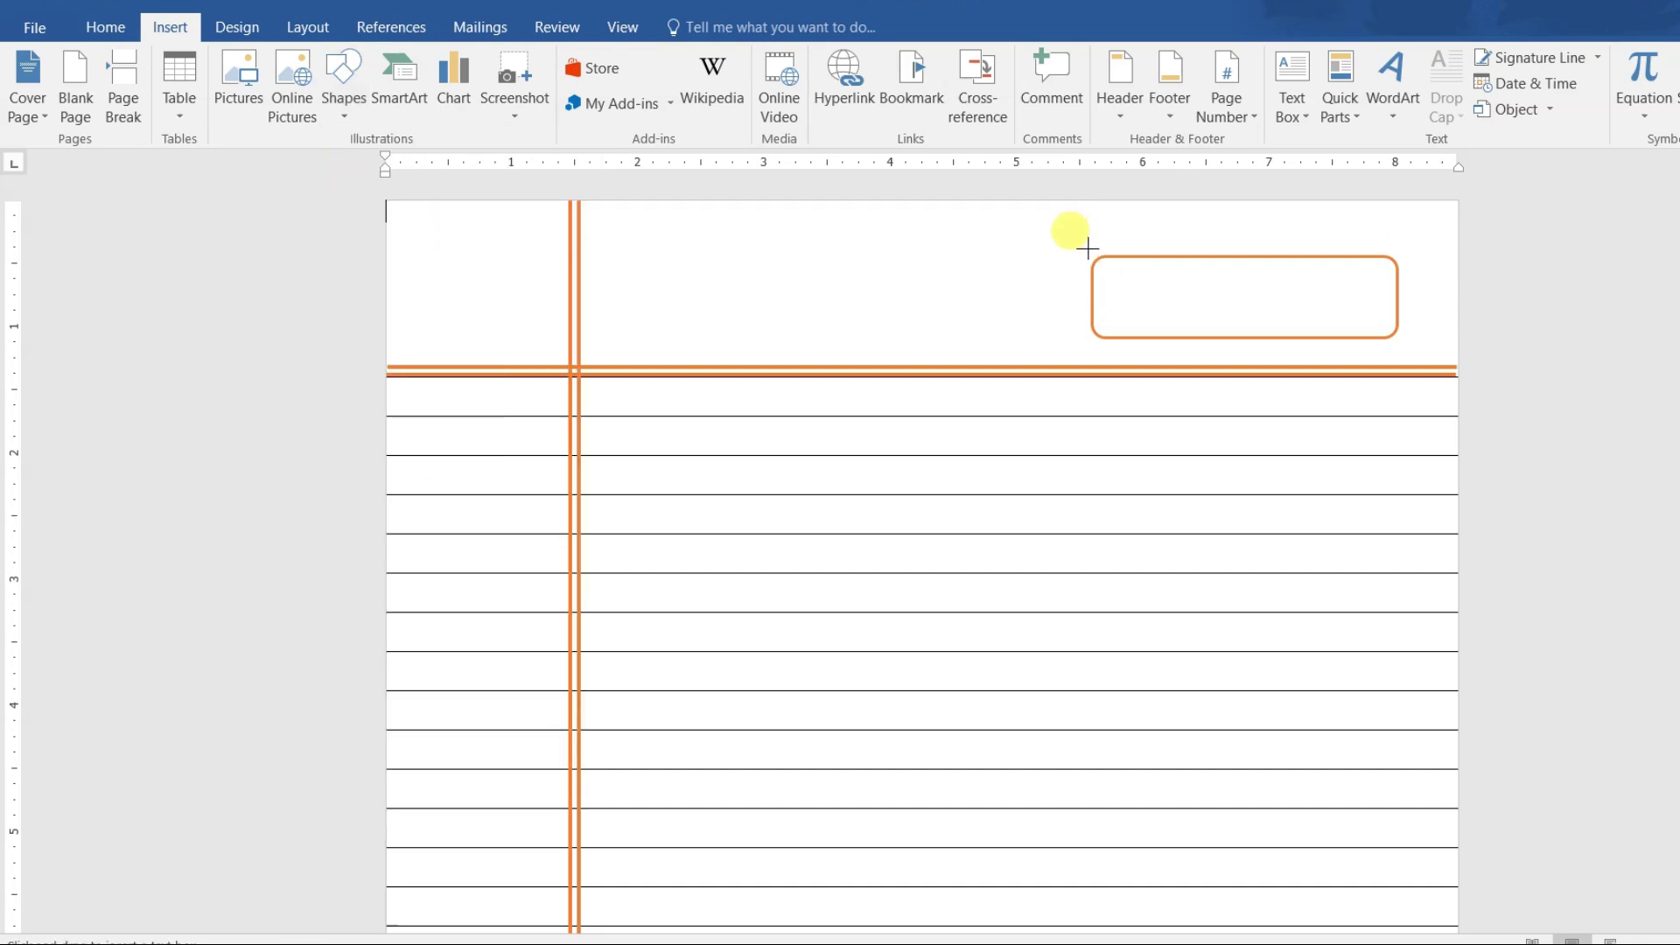
pyautogui.moveTo(1102, 258); pyautogui.dragTo(1410, 344)
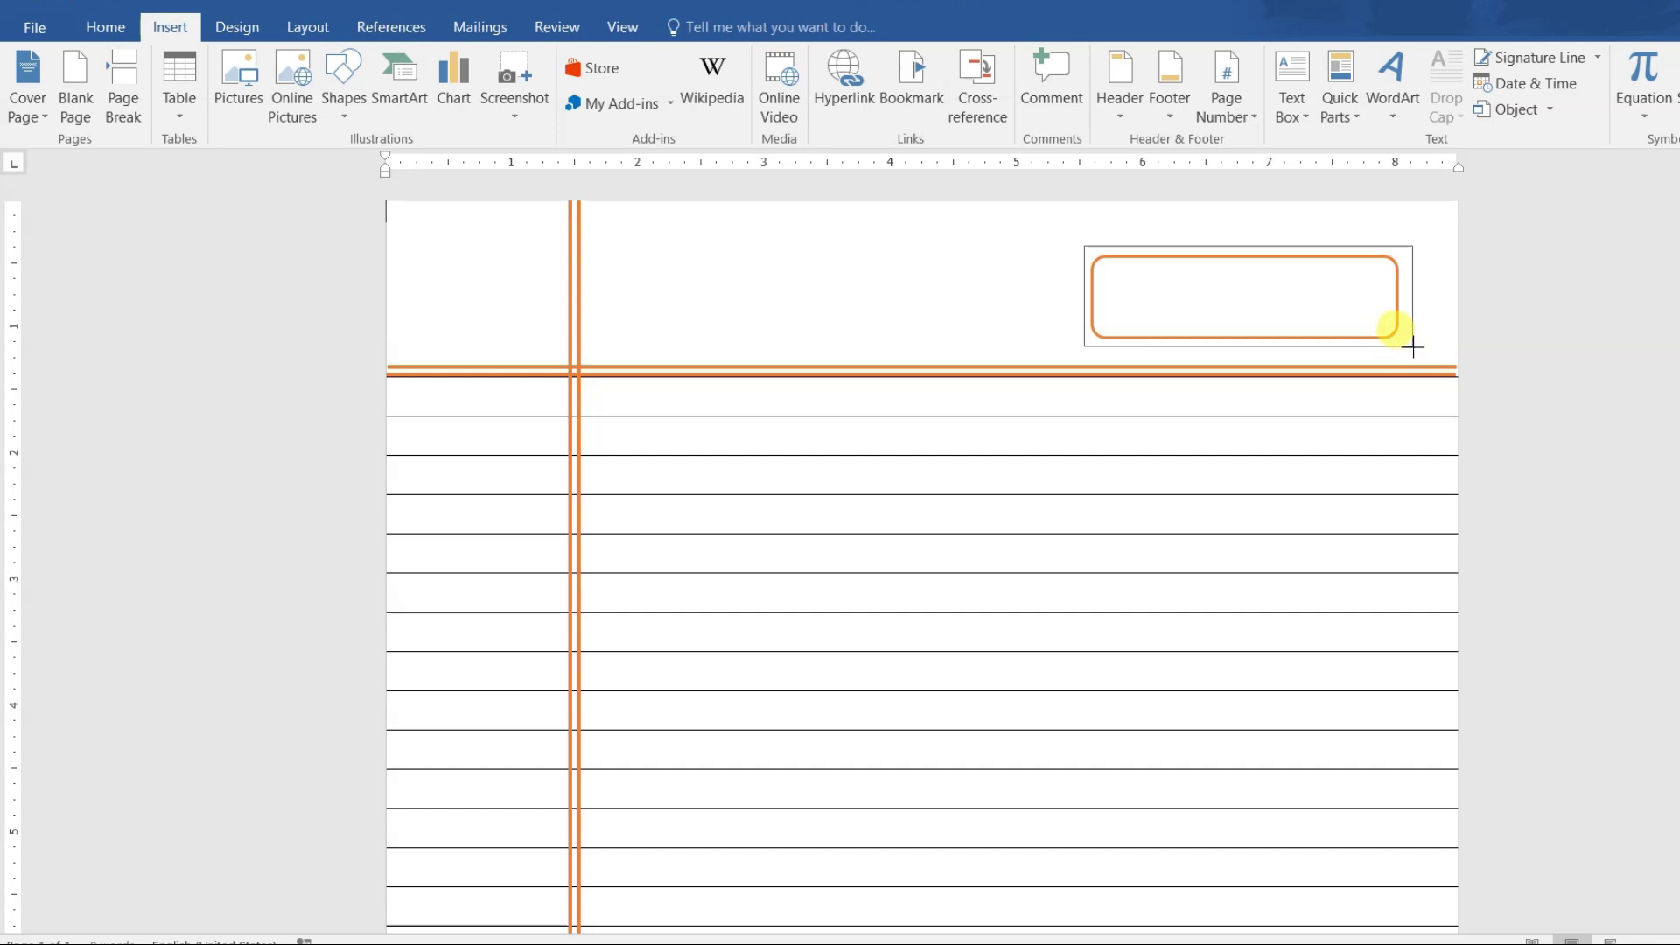
pyautogui.moveTo(1410, 344); pyautogui.dragTo(1407, 346)
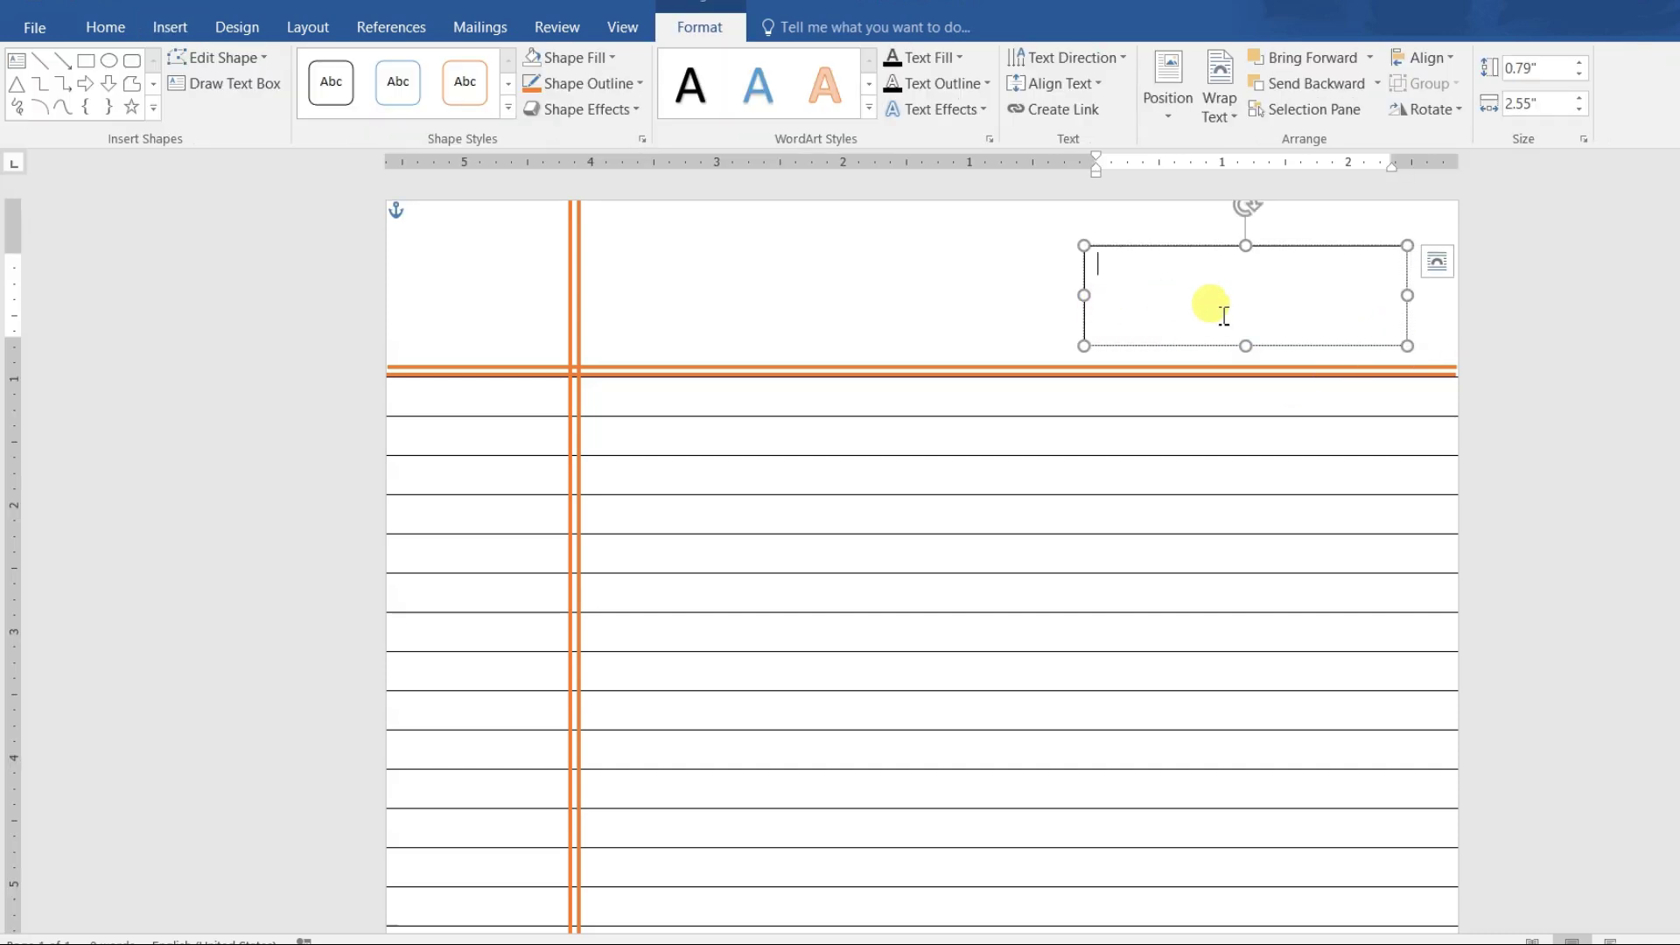
pyautogui.write('Date ===')
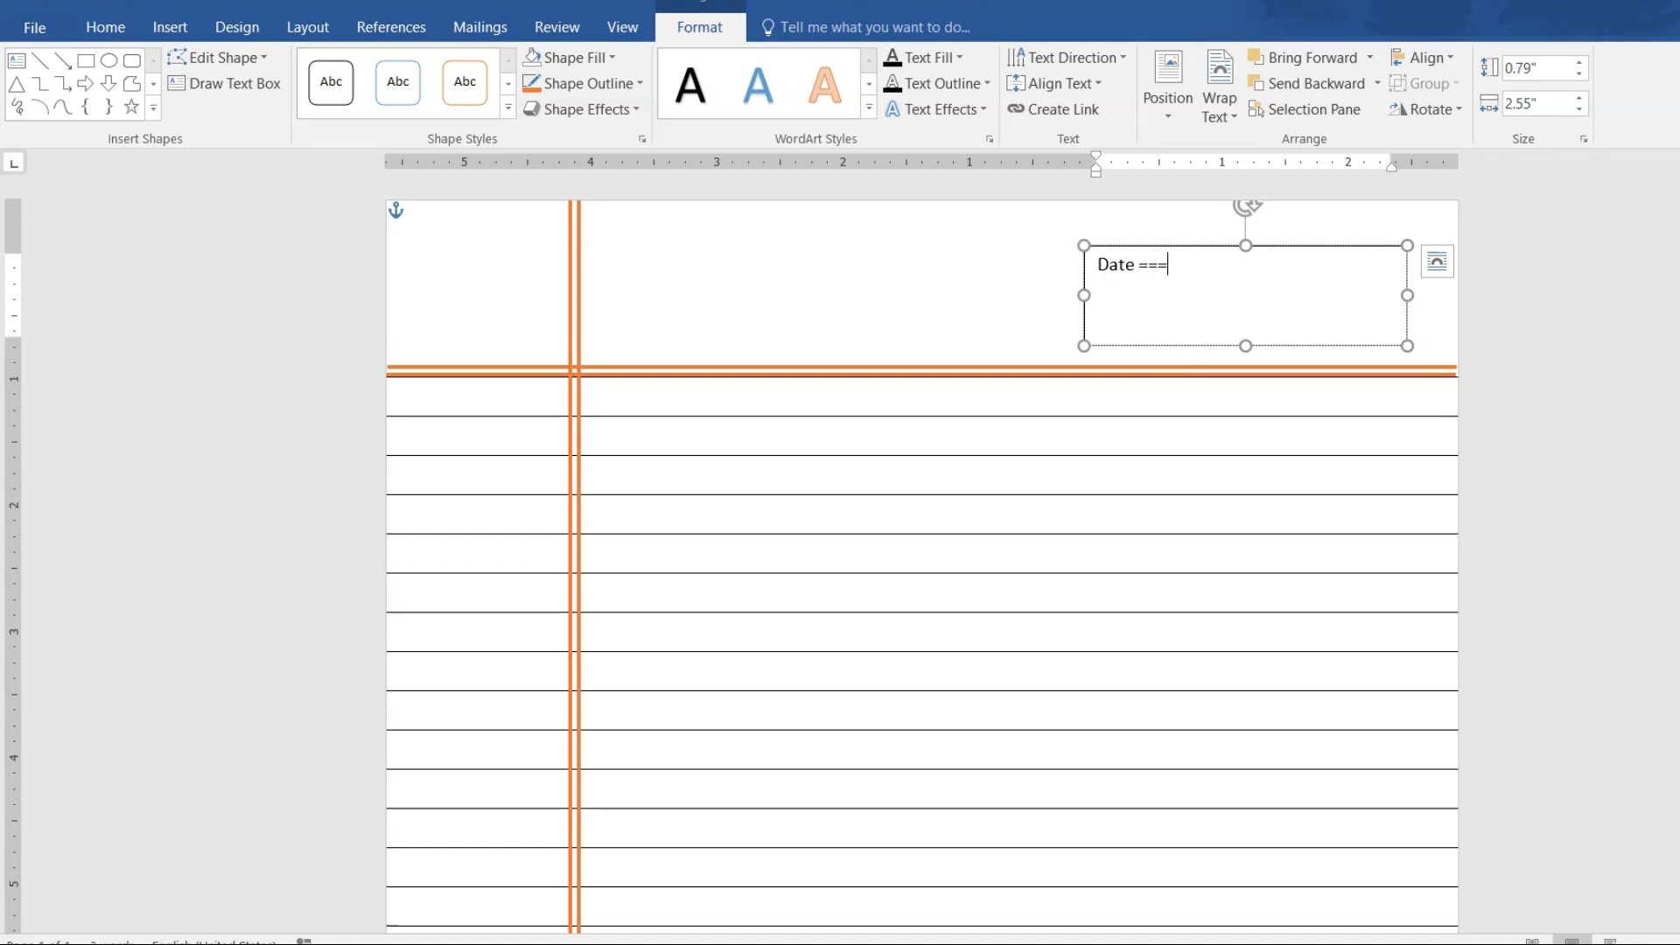
pyautogui.write('.........')
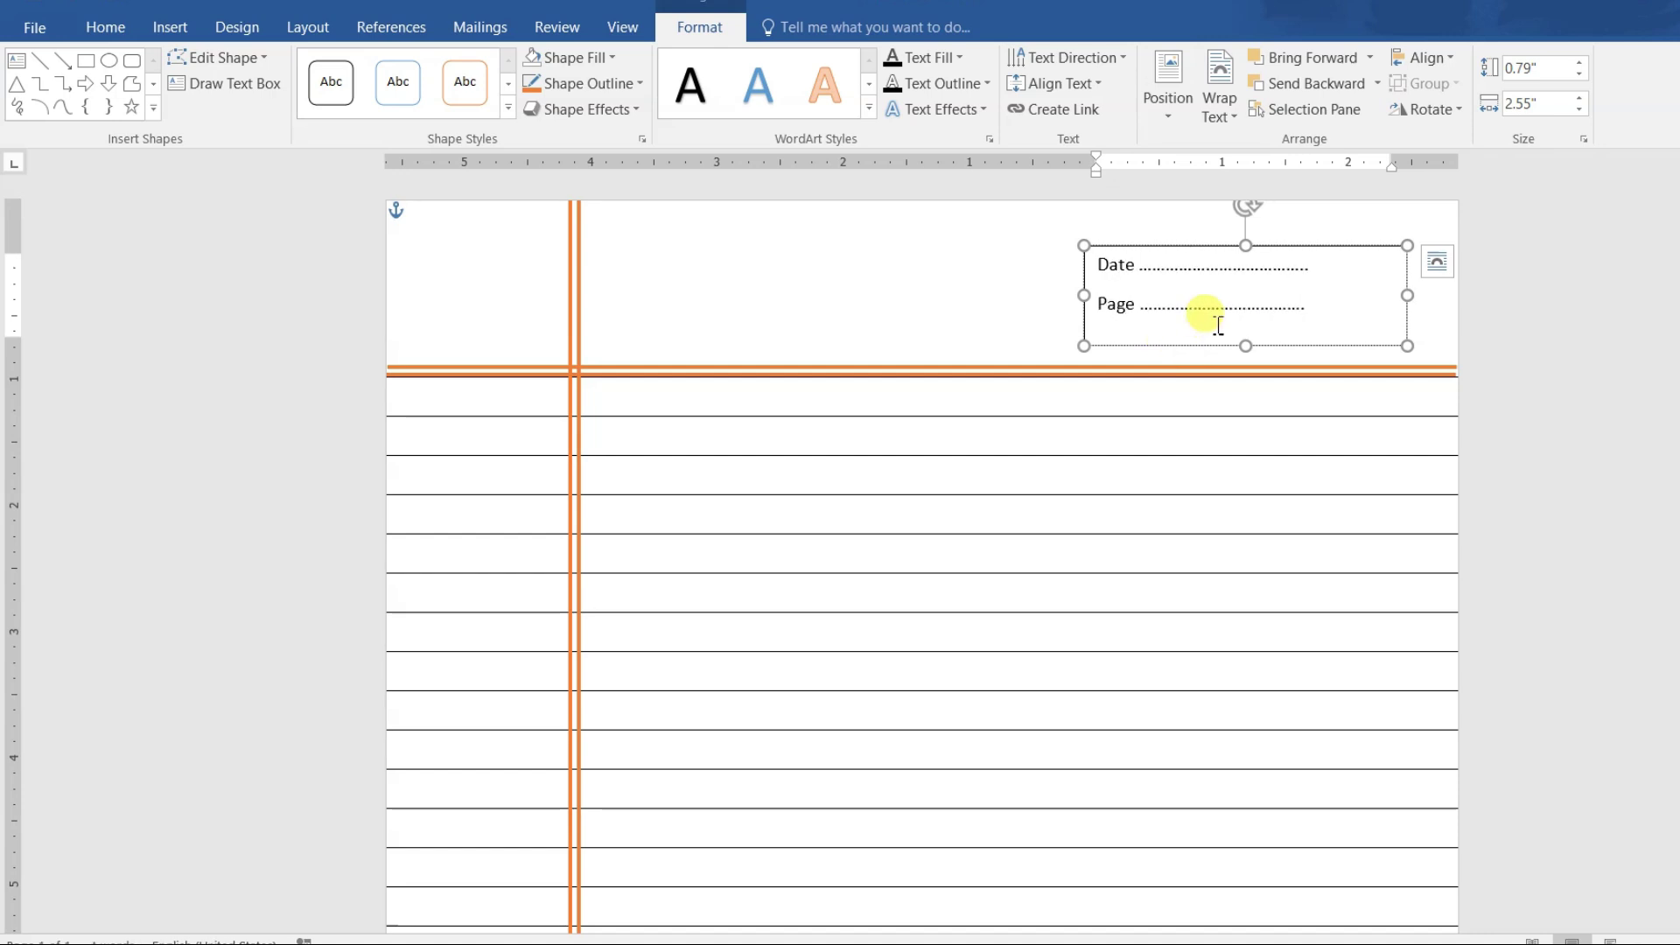
pyautogui.write('....................')
# Set the Date and Page lines' spacing after to 0 pt.
pyautogui.moveTo(1222, 315); pyautogui.dragTo(1092, 278)
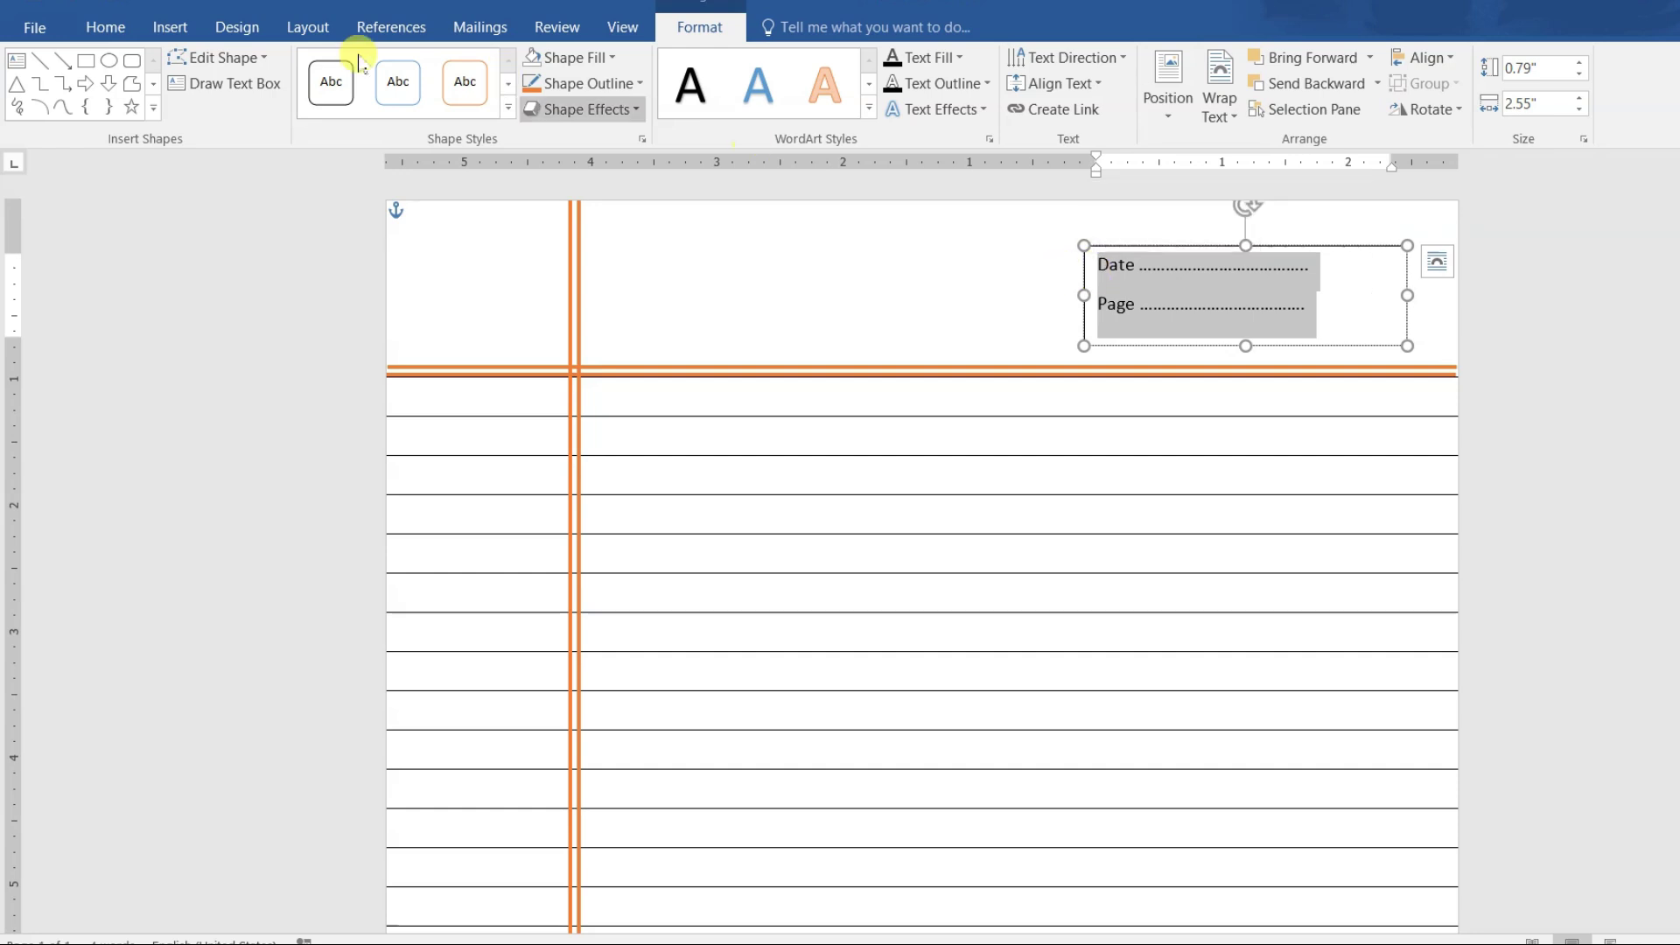
pyautogui.click(304, 30)
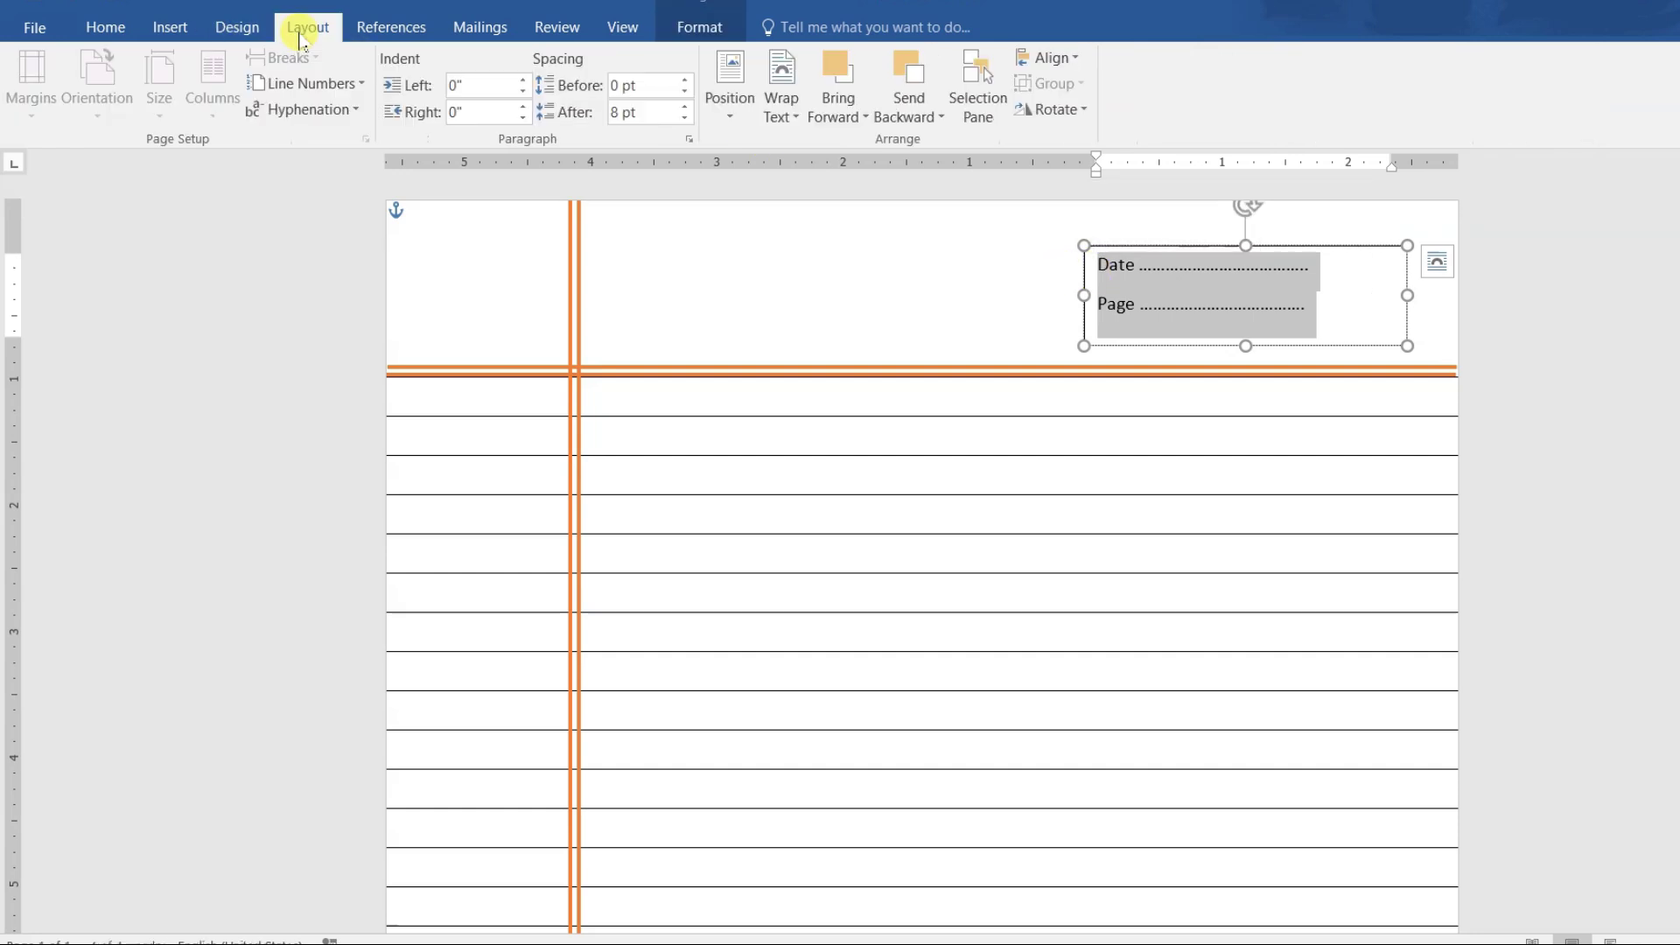
pyautogui.click(685, 119)
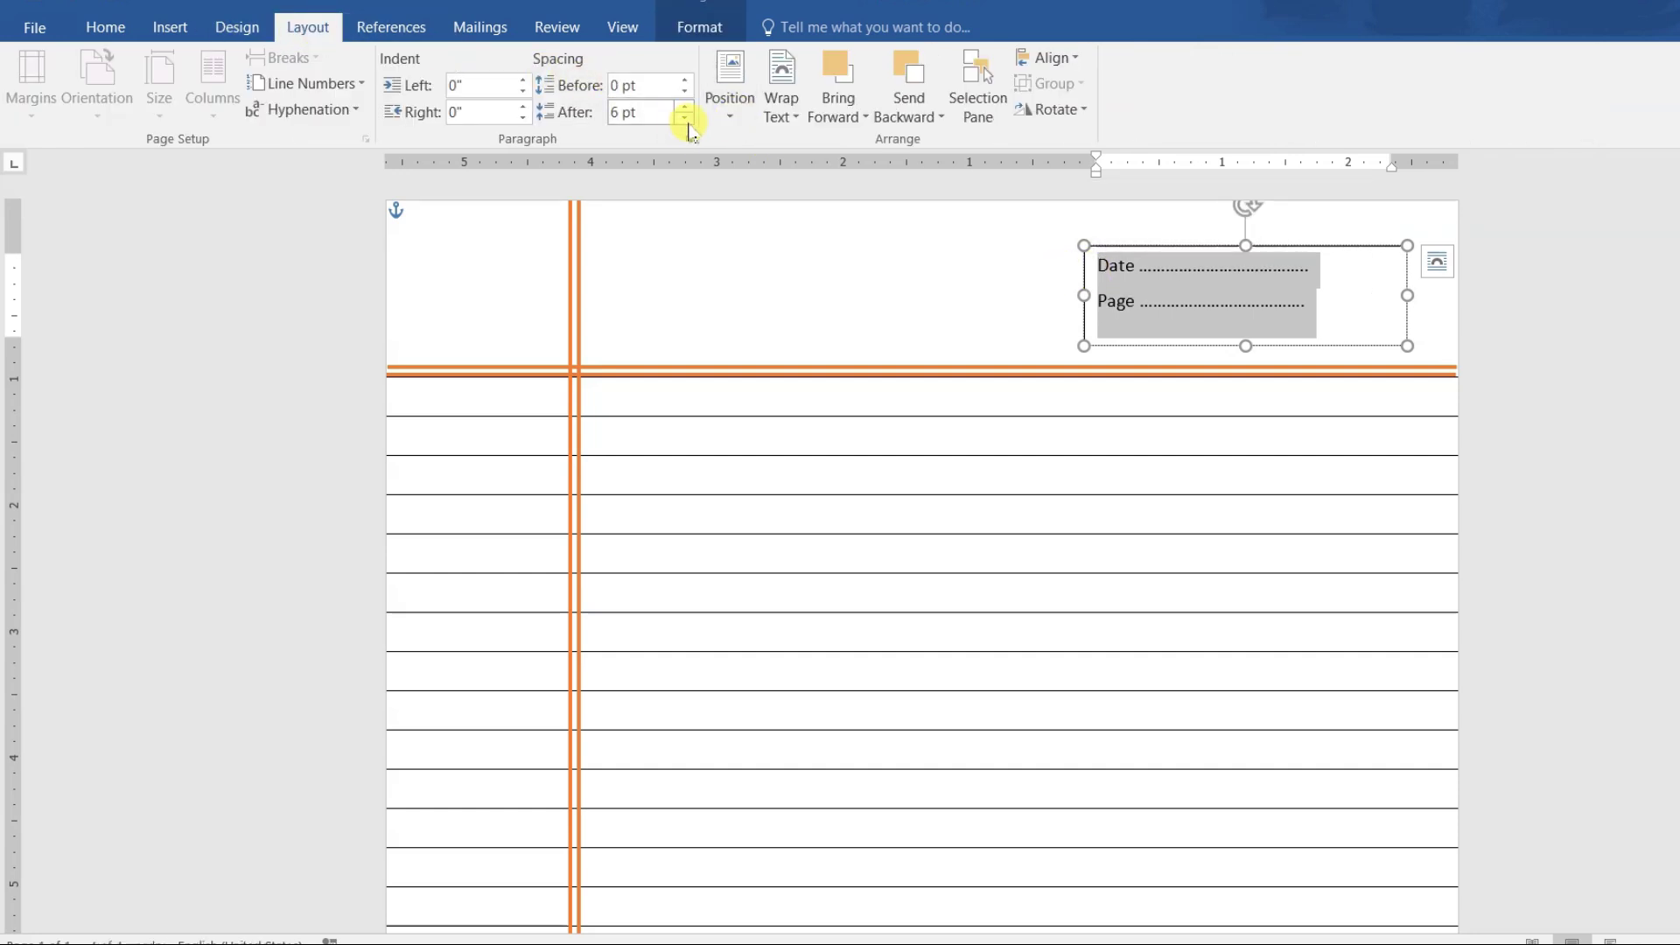
pyautogui.click(688, 125)
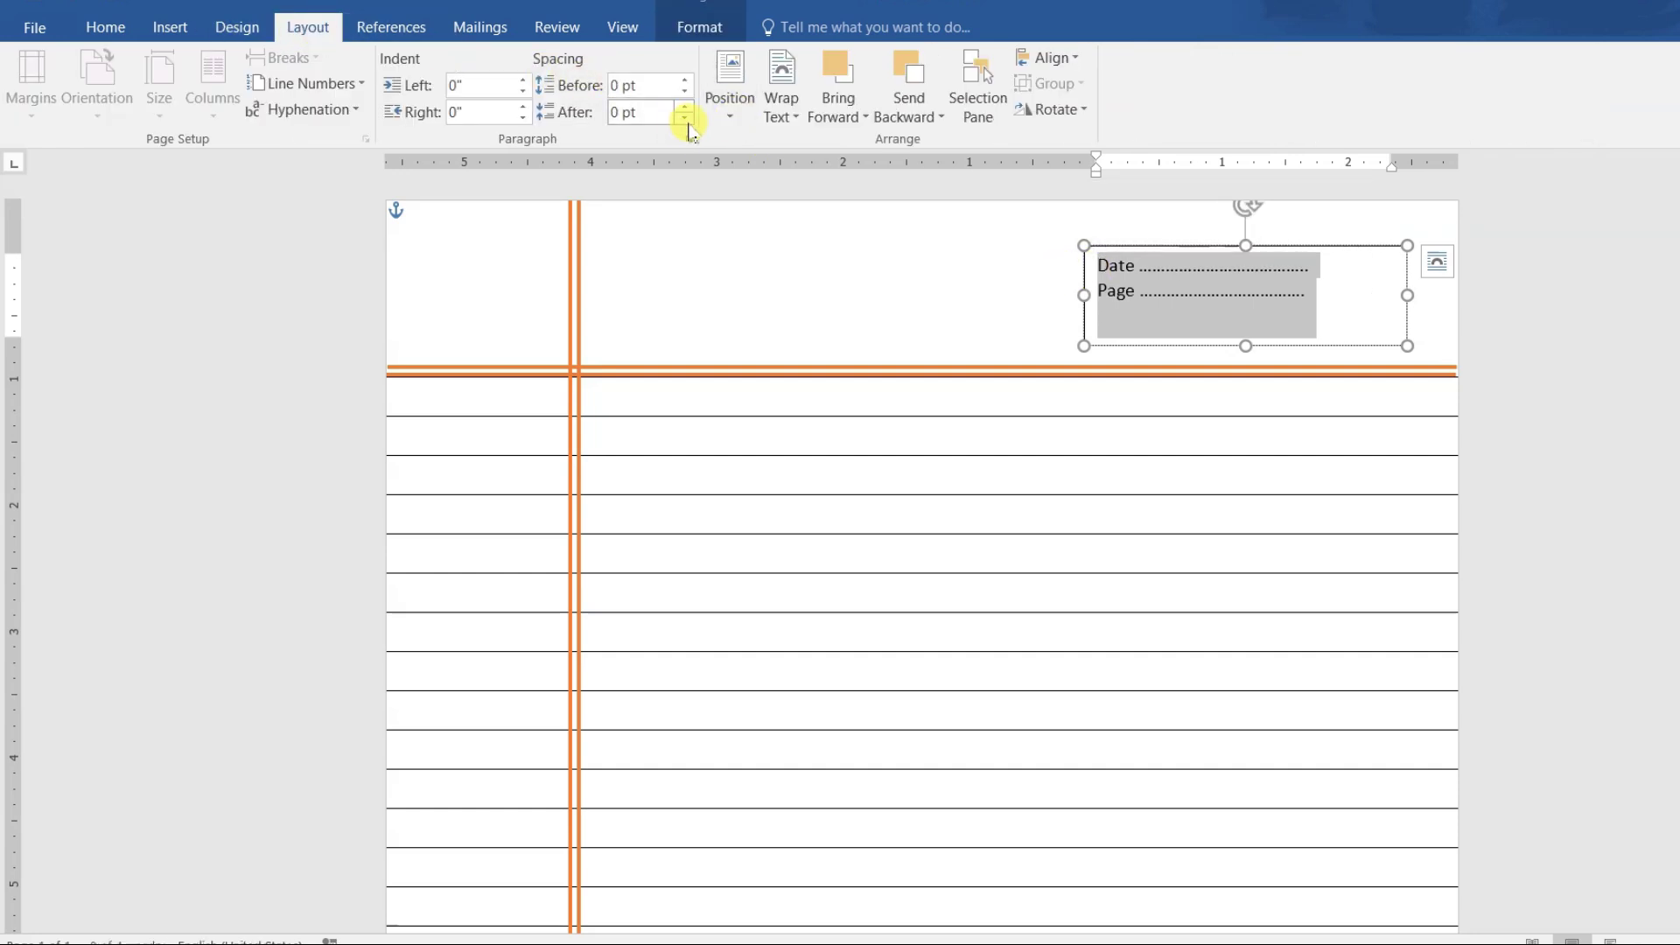
pyautogui.click(1139, 295)
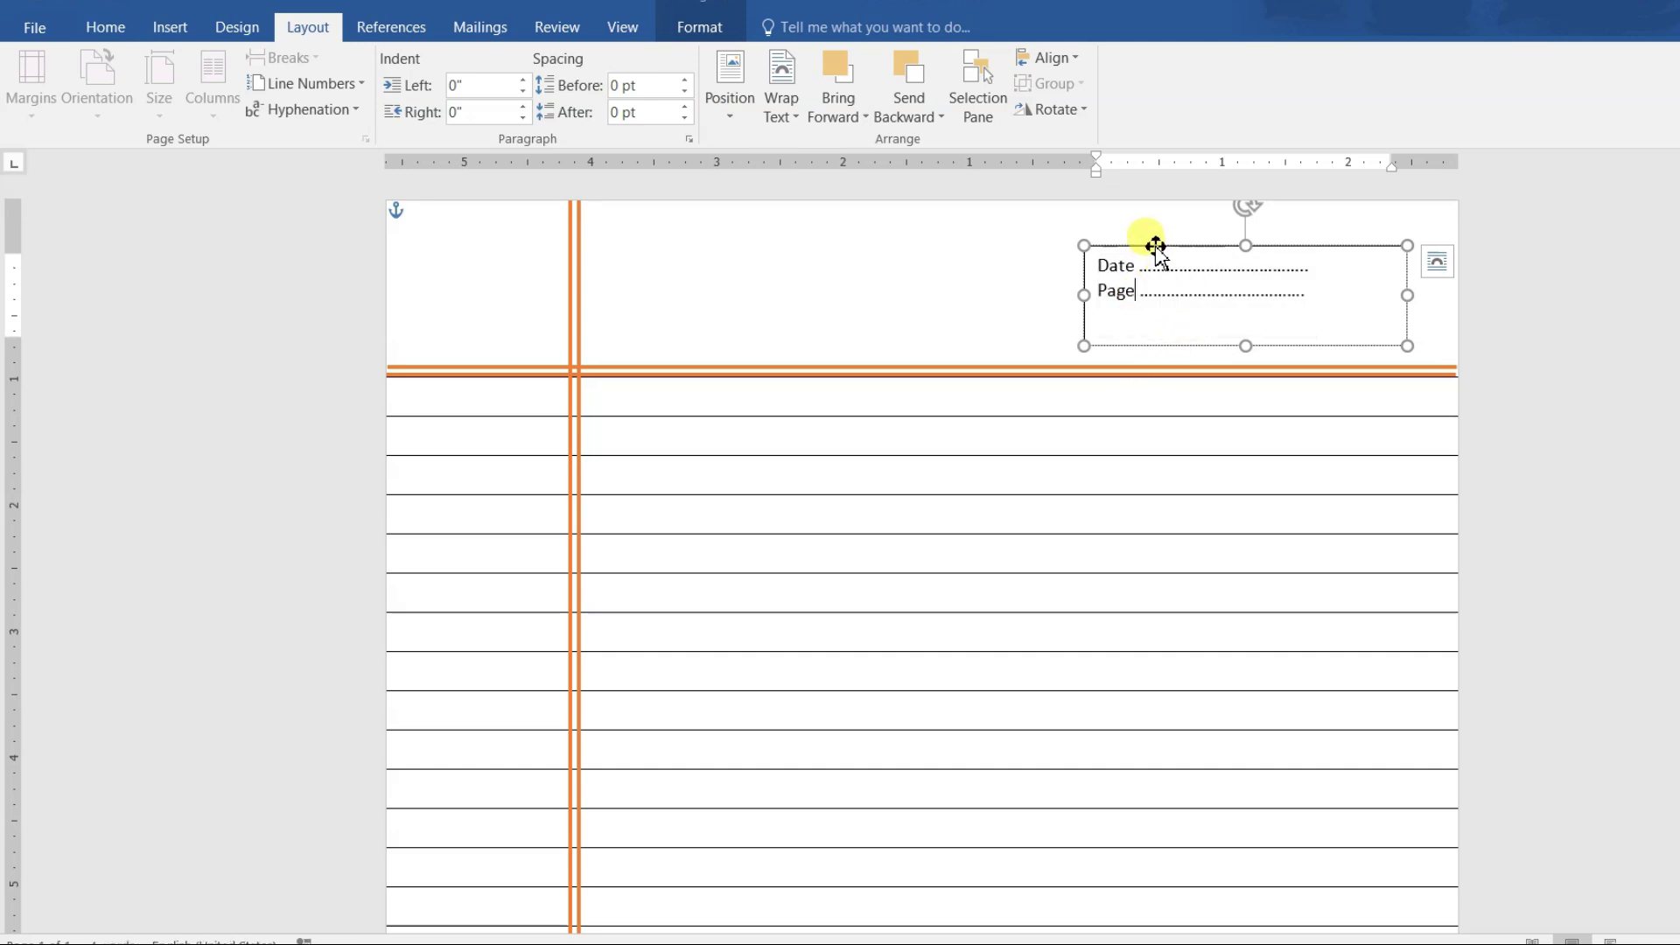
pyautogui.press('Escape')
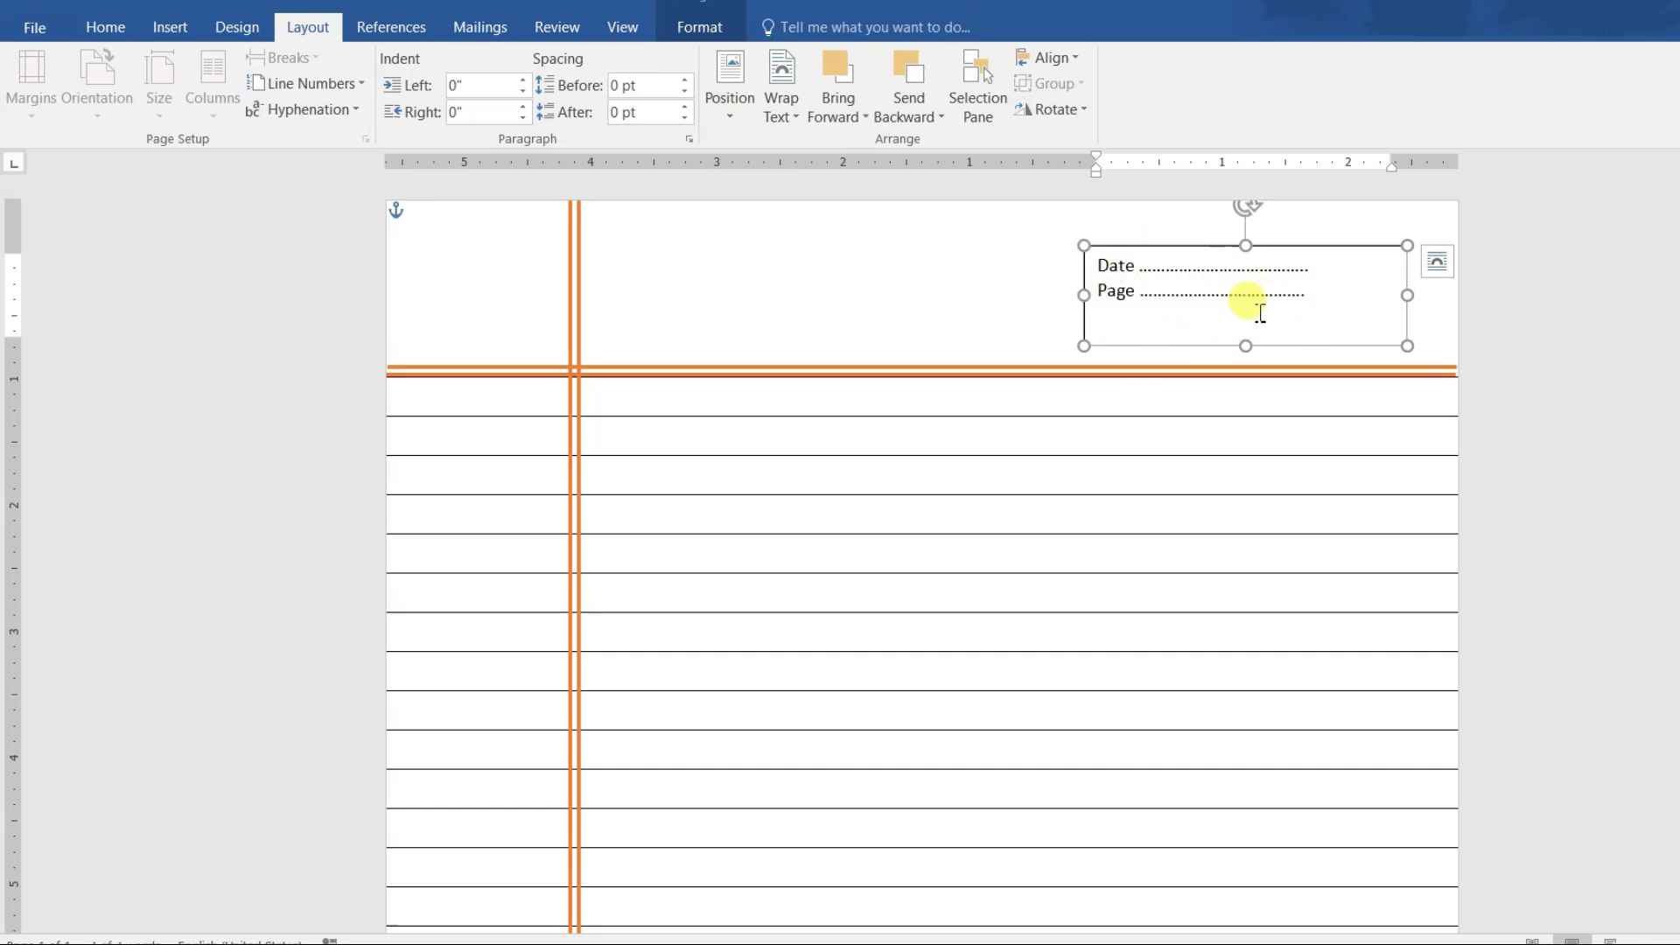
# Remove the text box's fill and outline and shrink it to fit inside the orange box.
pyautogui.click(687, 28)
pyautogui.click(613, 59)
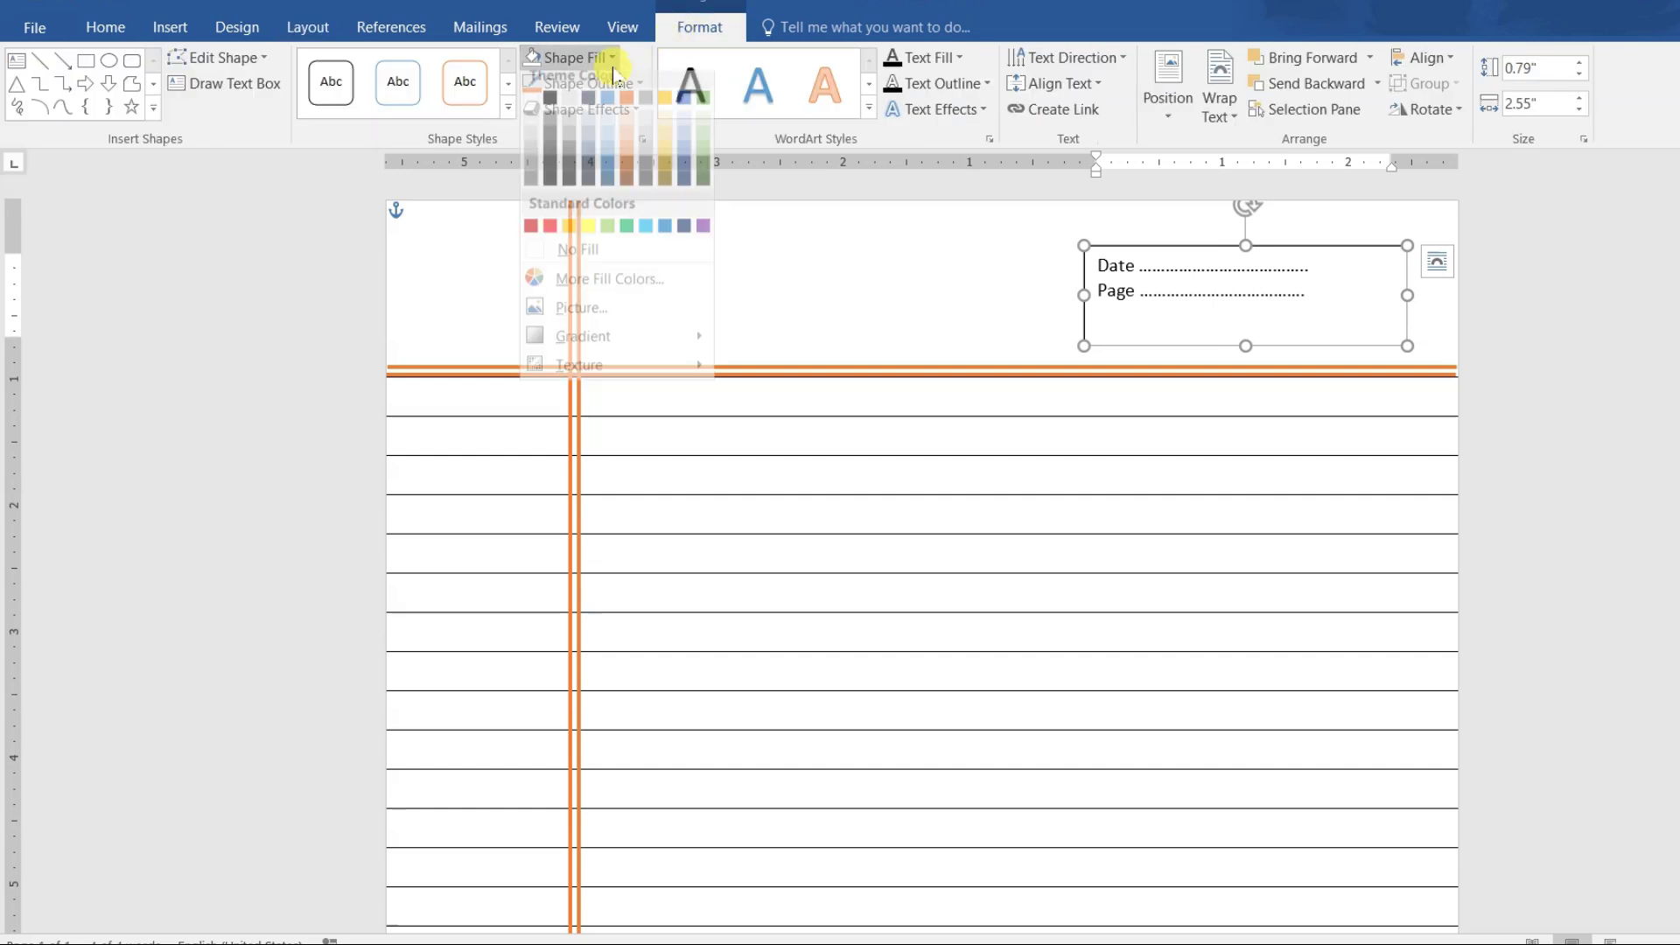
pyautogui.click(581, 253)
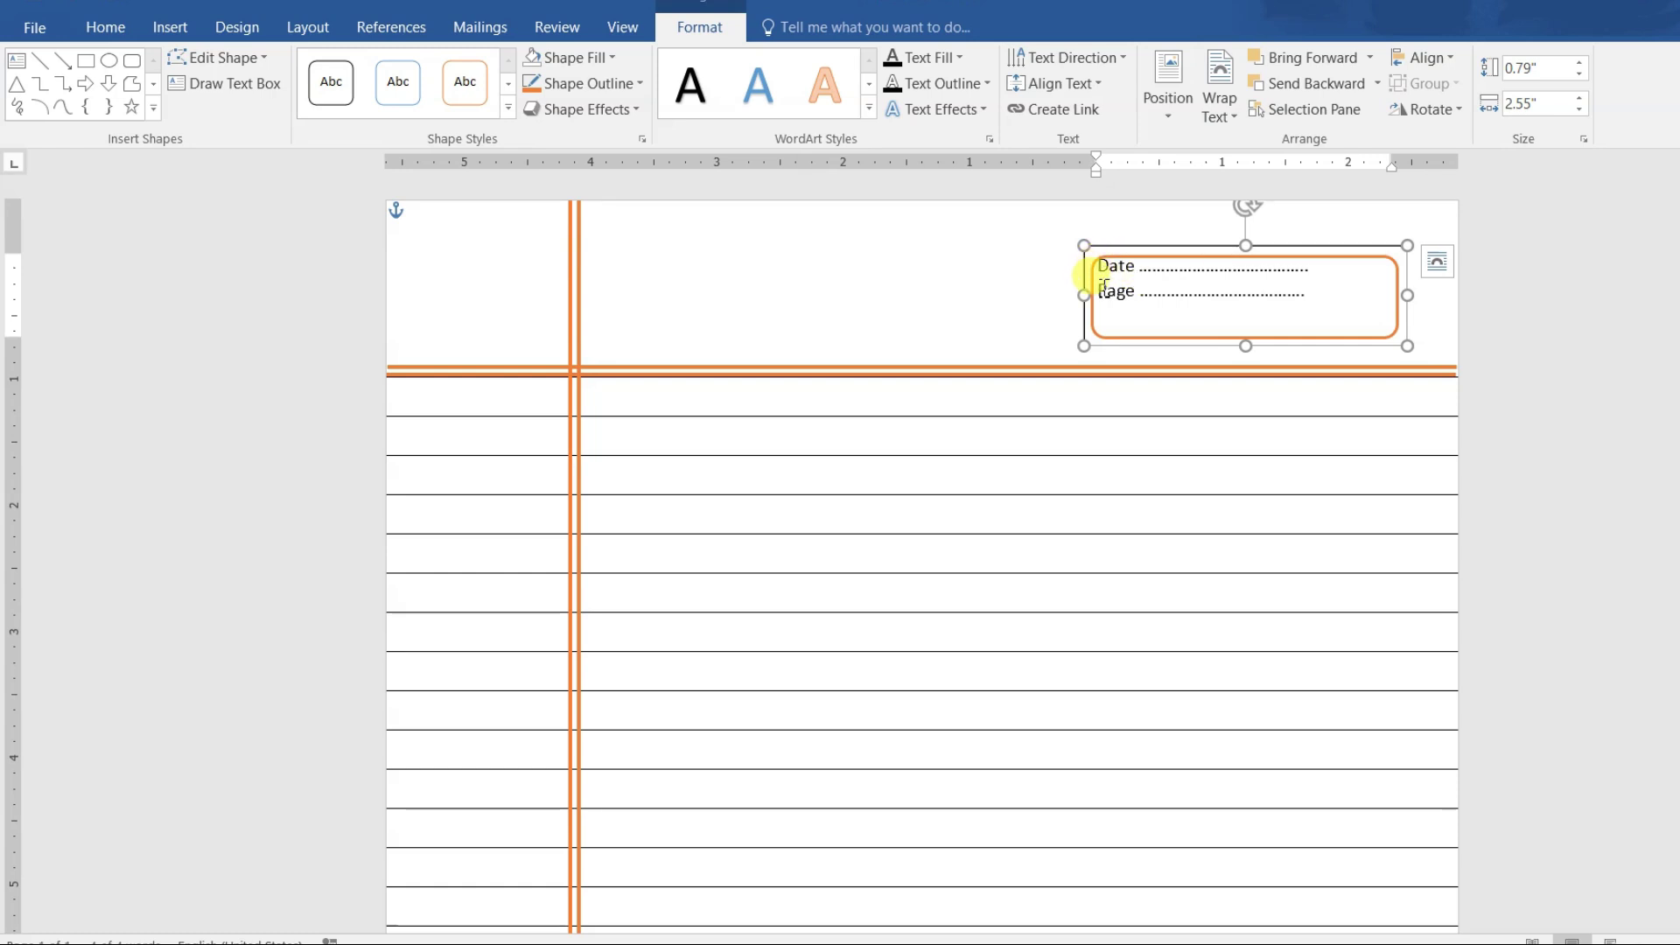
pyautogui.click(601, 83)
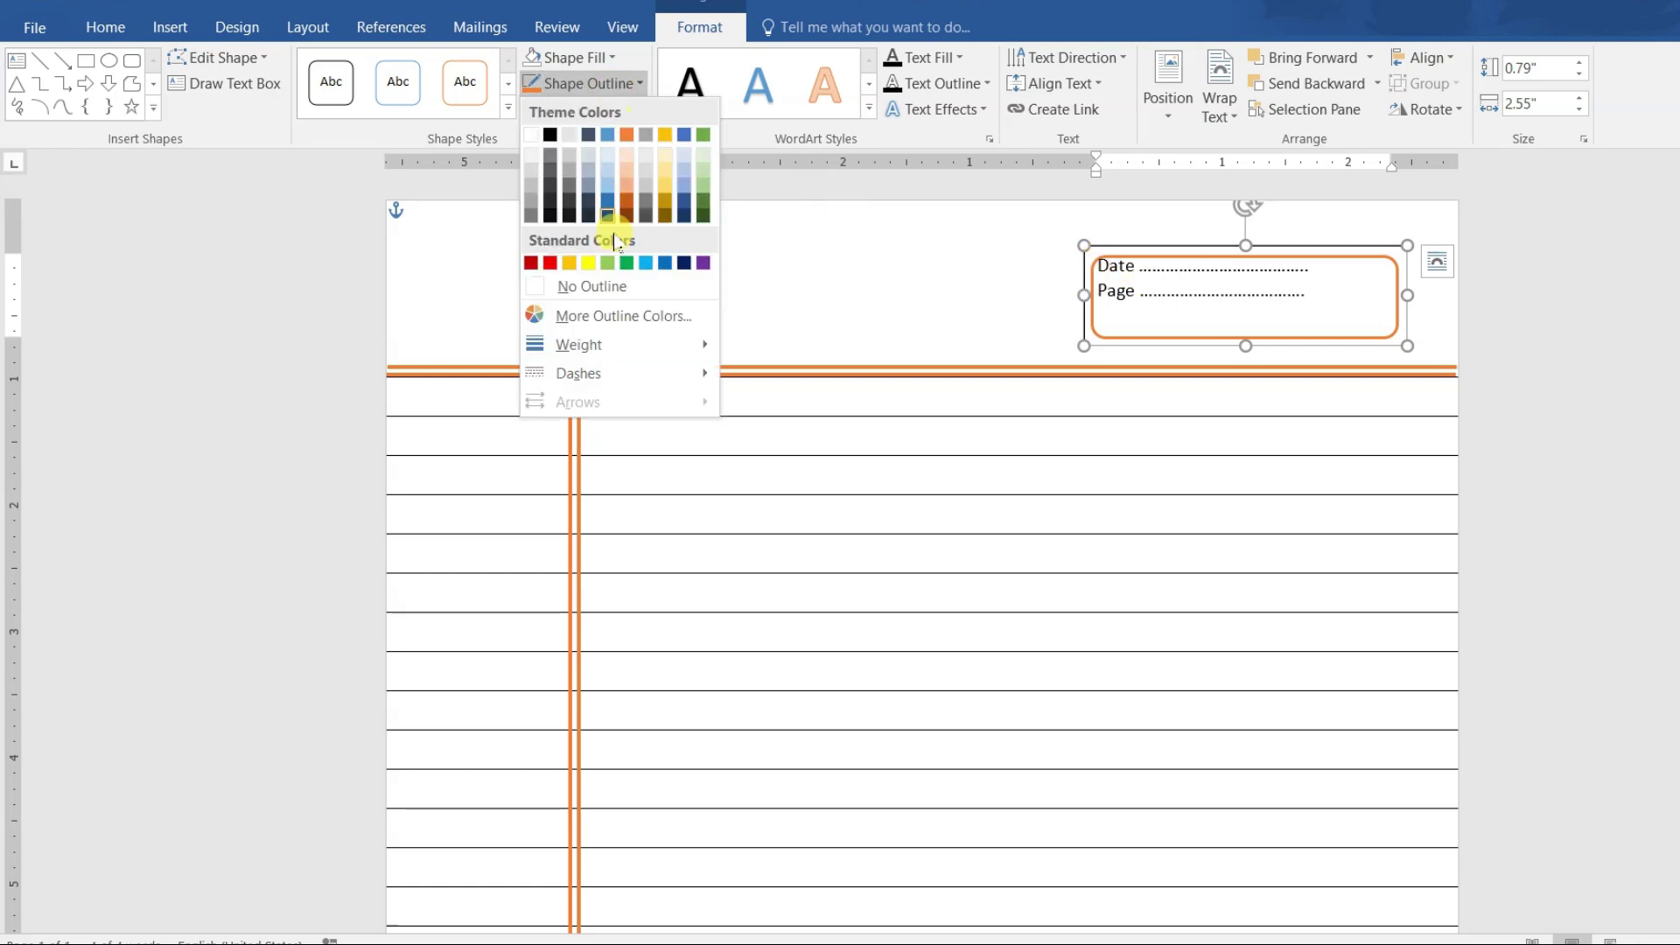
pyautogui.click(610, 287)
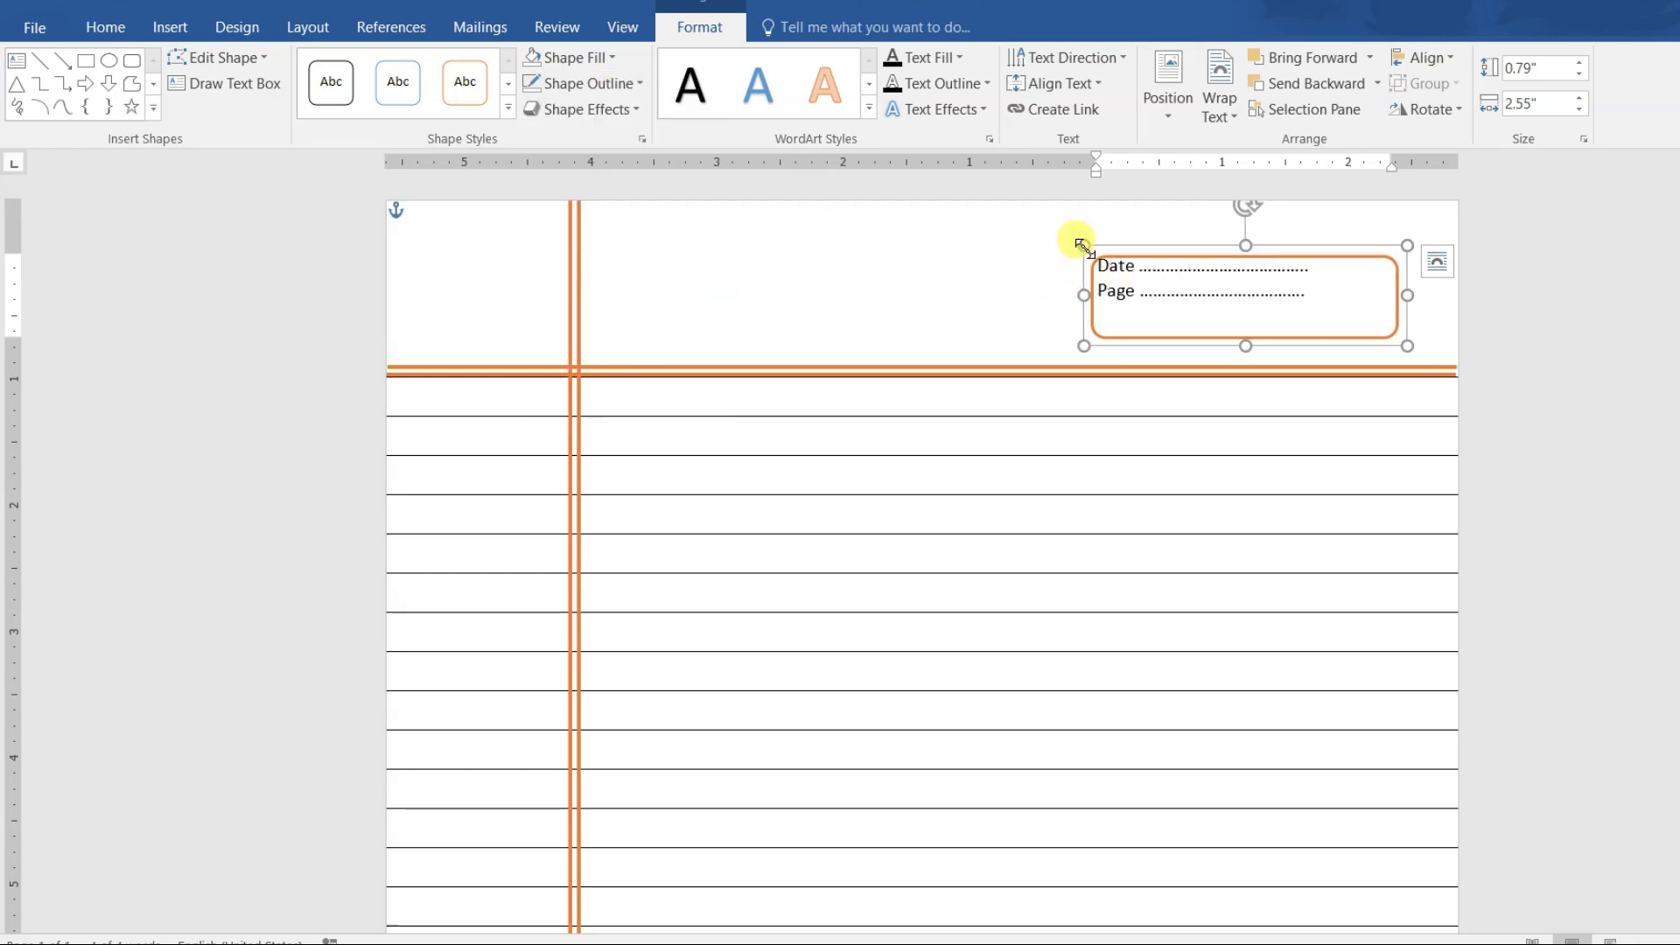
pyautogui.moveTo(1084, 246)
pyautogui.mouseDown()
pyautogui.moveTo(1101, 271)
pyautogui.moveTo(1200, 254)
pyautogui.mouseUp()
# Colour the Date and Page text orange.
pyautogui.click(1337, 292)
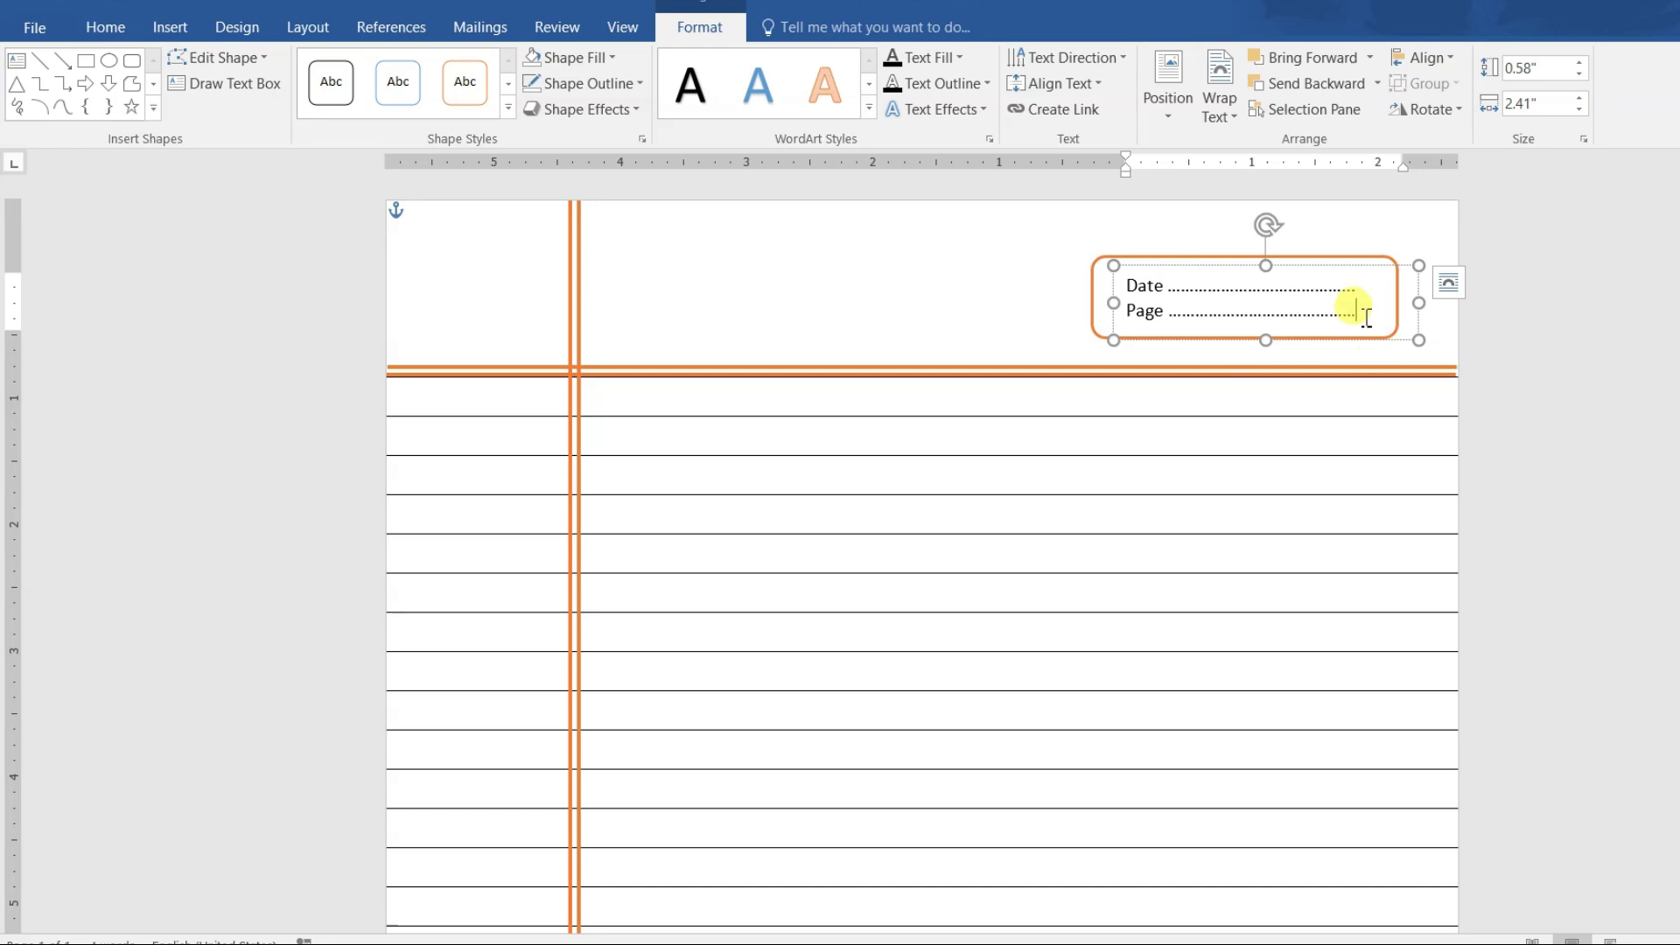
pyautogui.moveTo(1358, 307); pyautogui.dragTo(1106, 270)
pyautogui.click(105, 27)
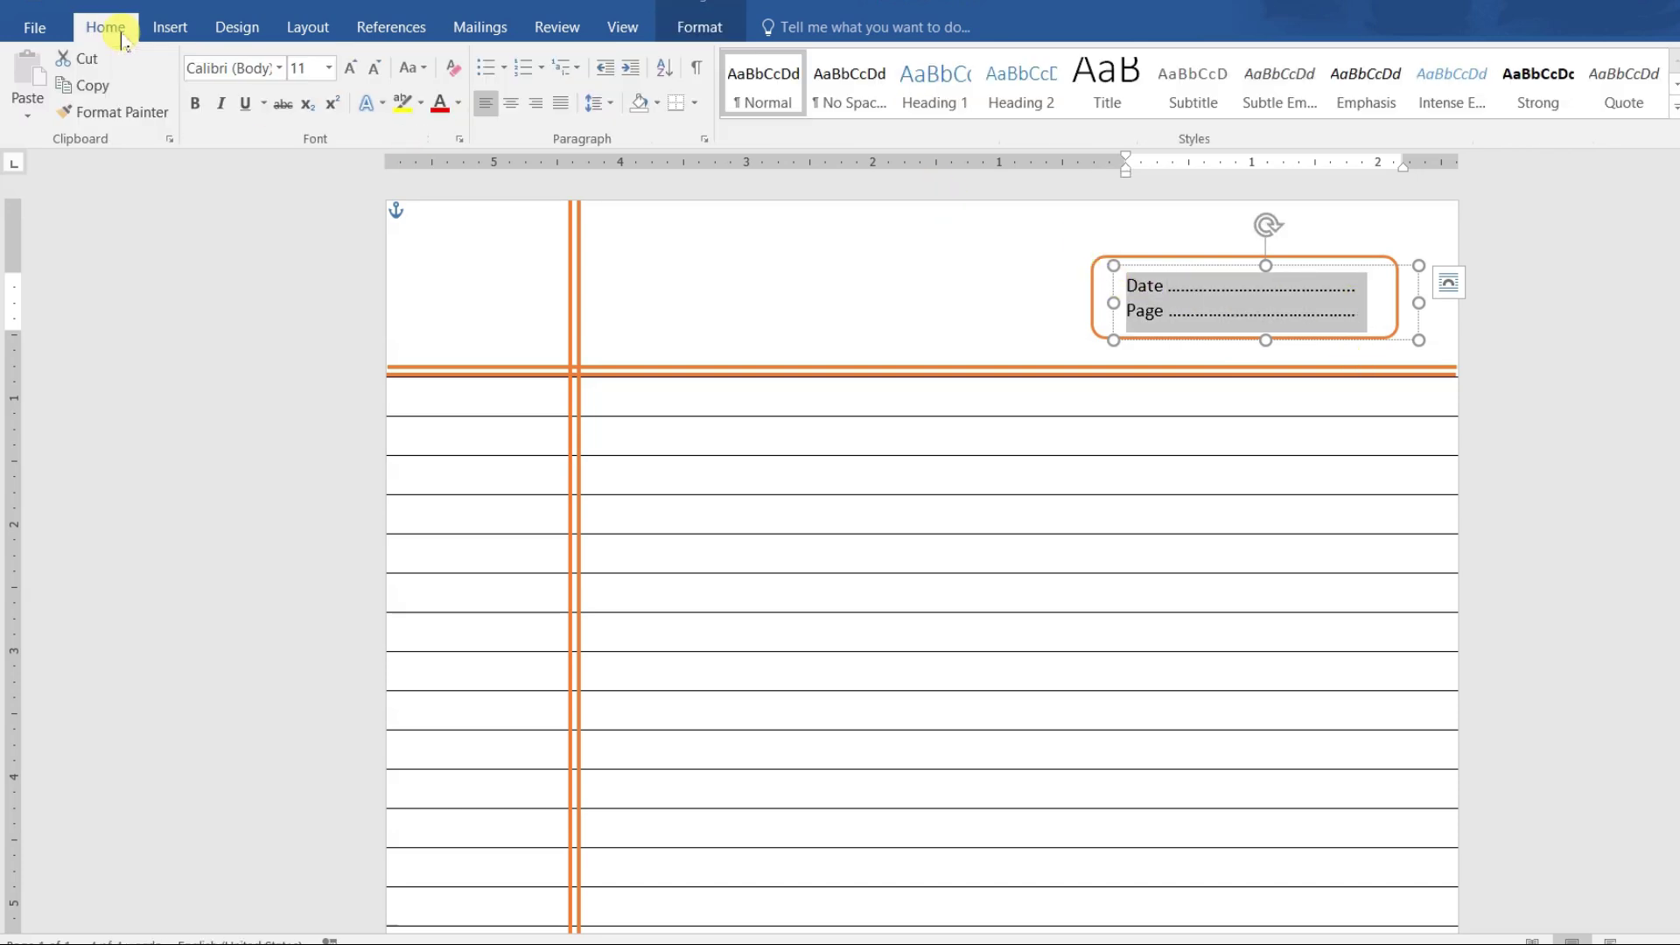
pyautogui.click(457, 103)
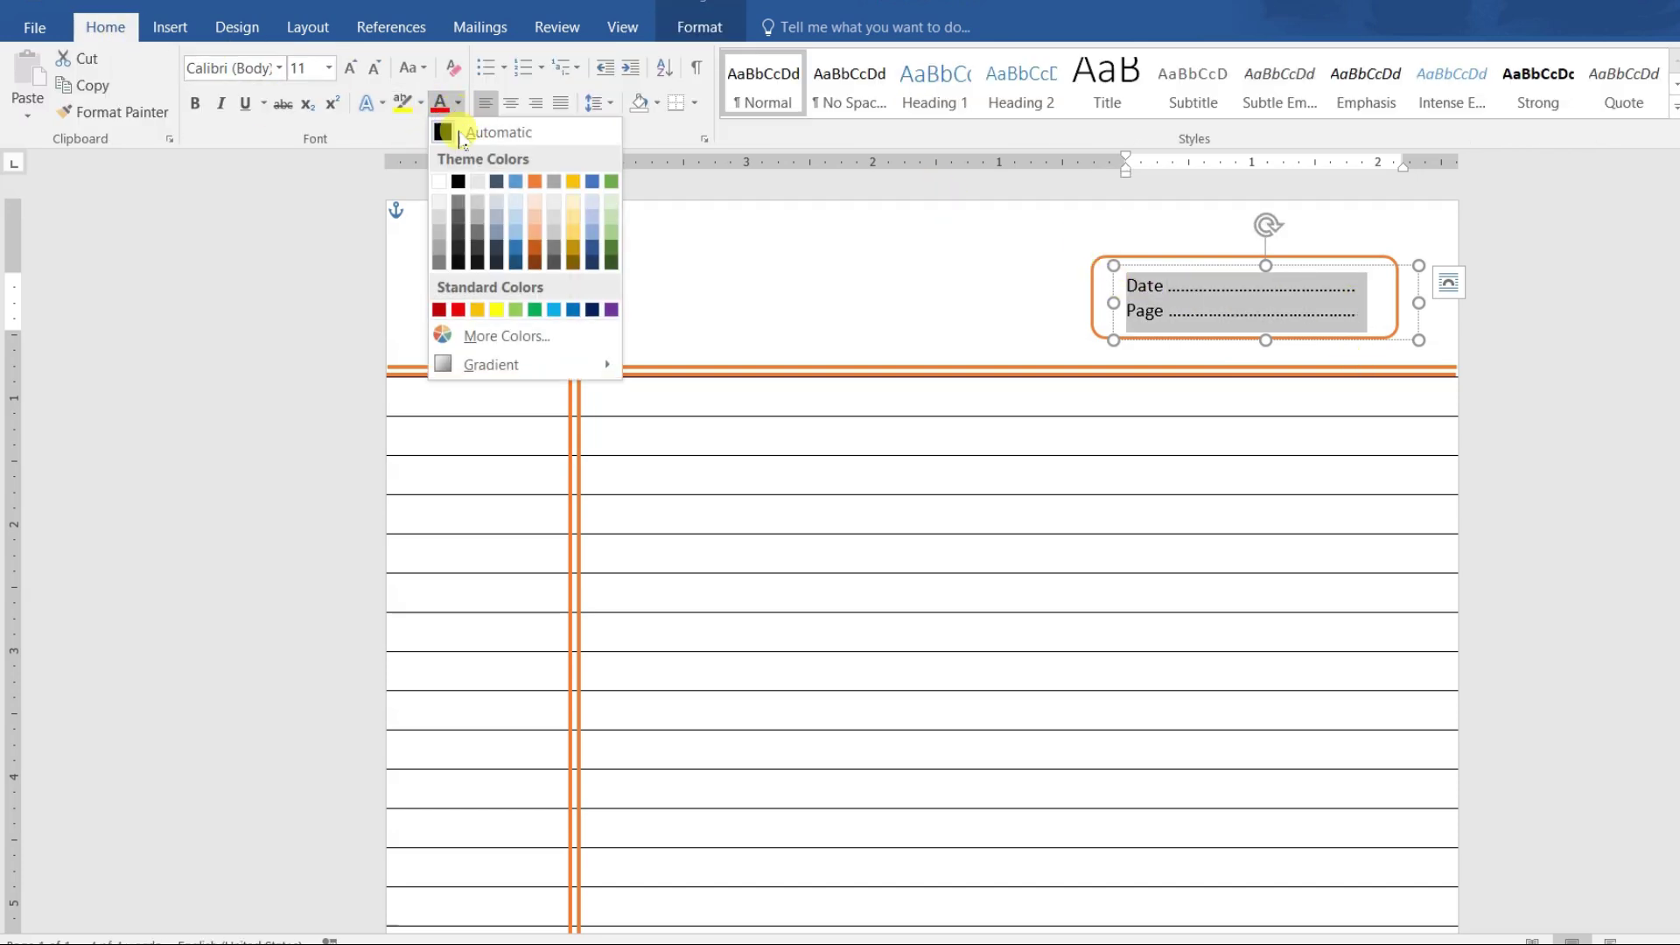
pyautogui.click(536, 181)
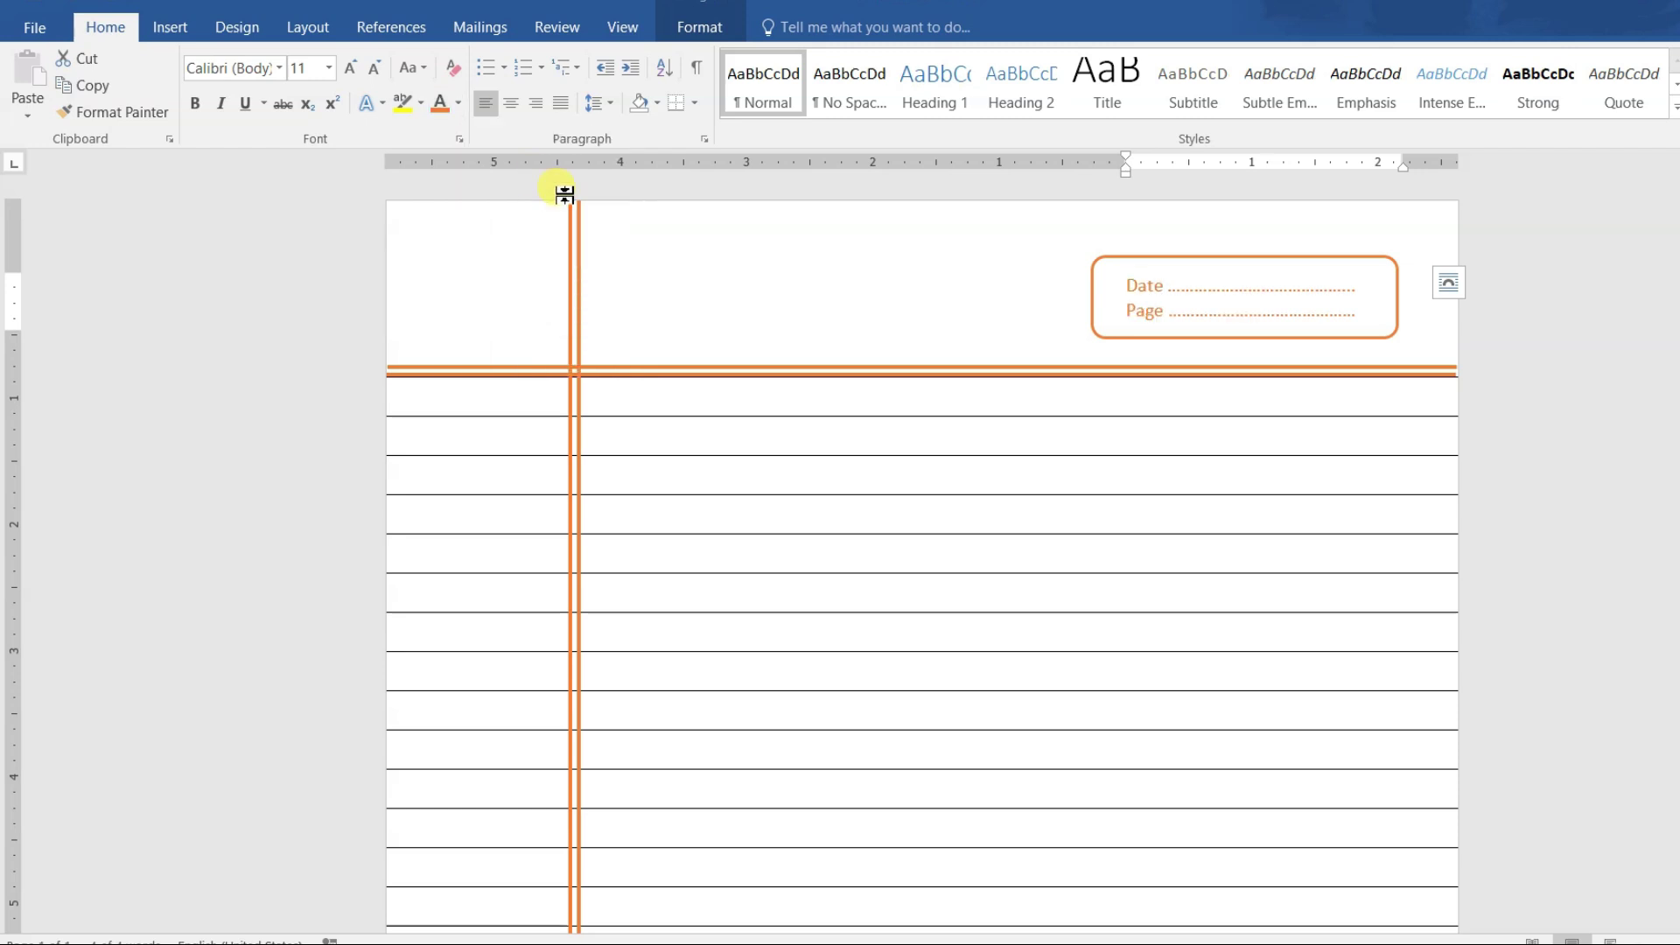
pyautogui.click(1033, 284)
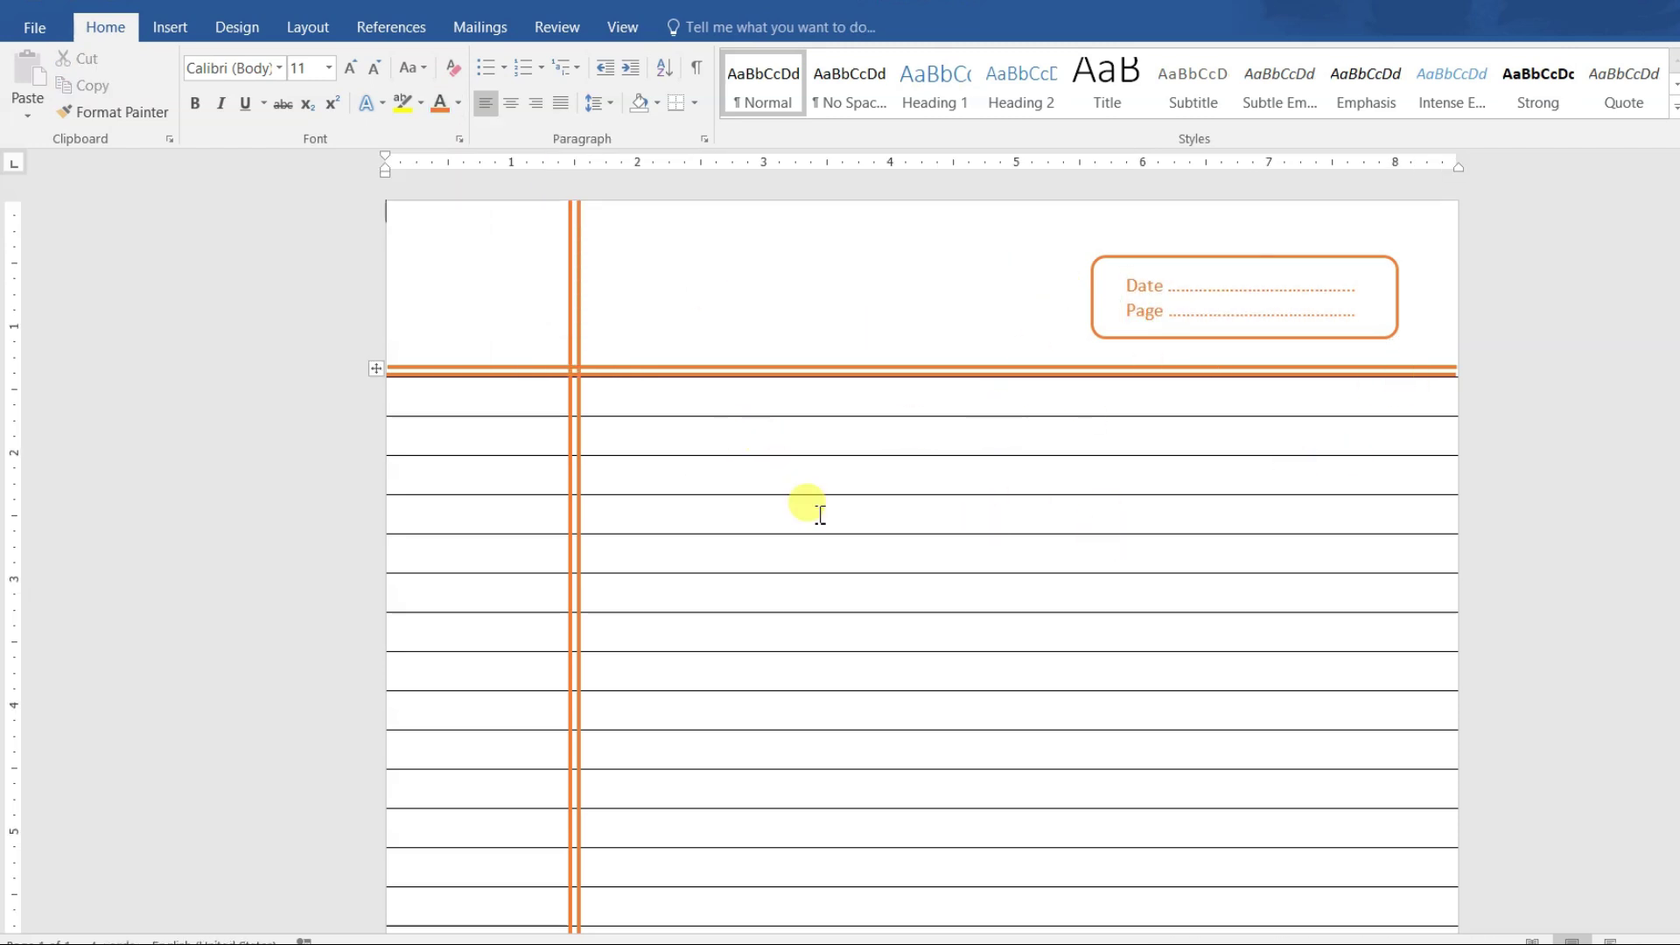
pyautogui.keyDown('ctrl'); pyautogui.scroll(-1, 1069, 442); pyautogui.keyUp('ctrl')
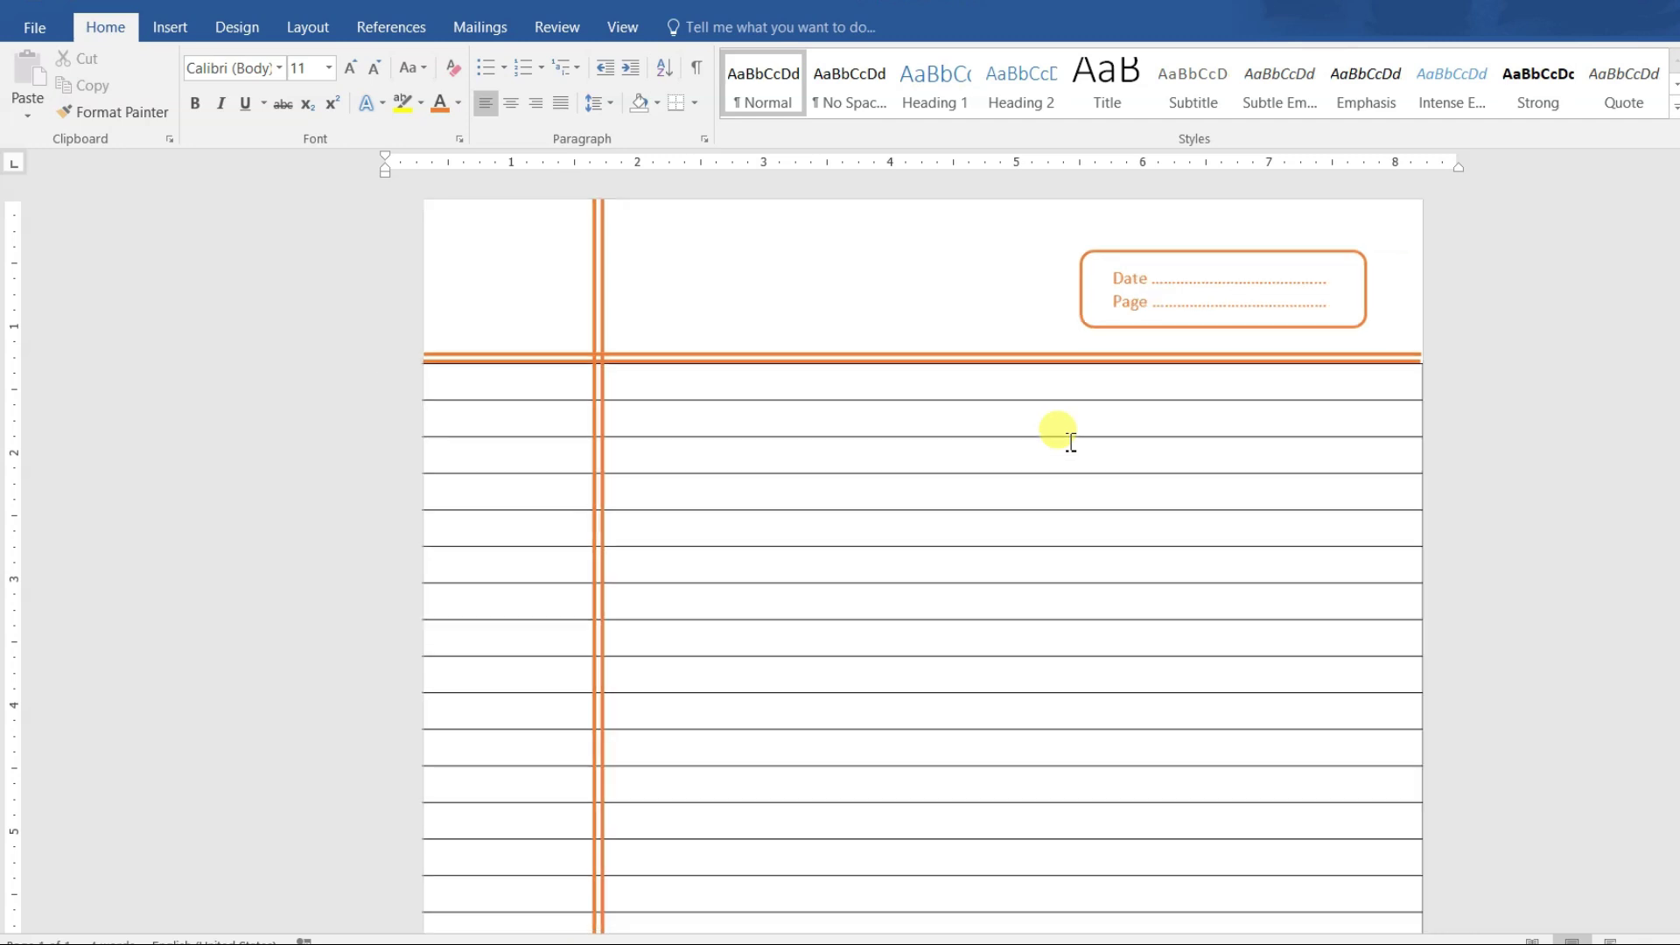
pyautogui.keyDown('ctrl'); pyautogui.scroll(-4, 1069, 442); pyautogui.keyUp('ctrl')
pyautogui.keyDown('ctrl'); pyautogui.scroll(-3, 1070, 442); pyautogui.keyUp('ctrl')
pyautogui.keyDown('ctrl'); pyautogui.scroll(2, 1072, 442); pyautogui.keyUp('ctrl')
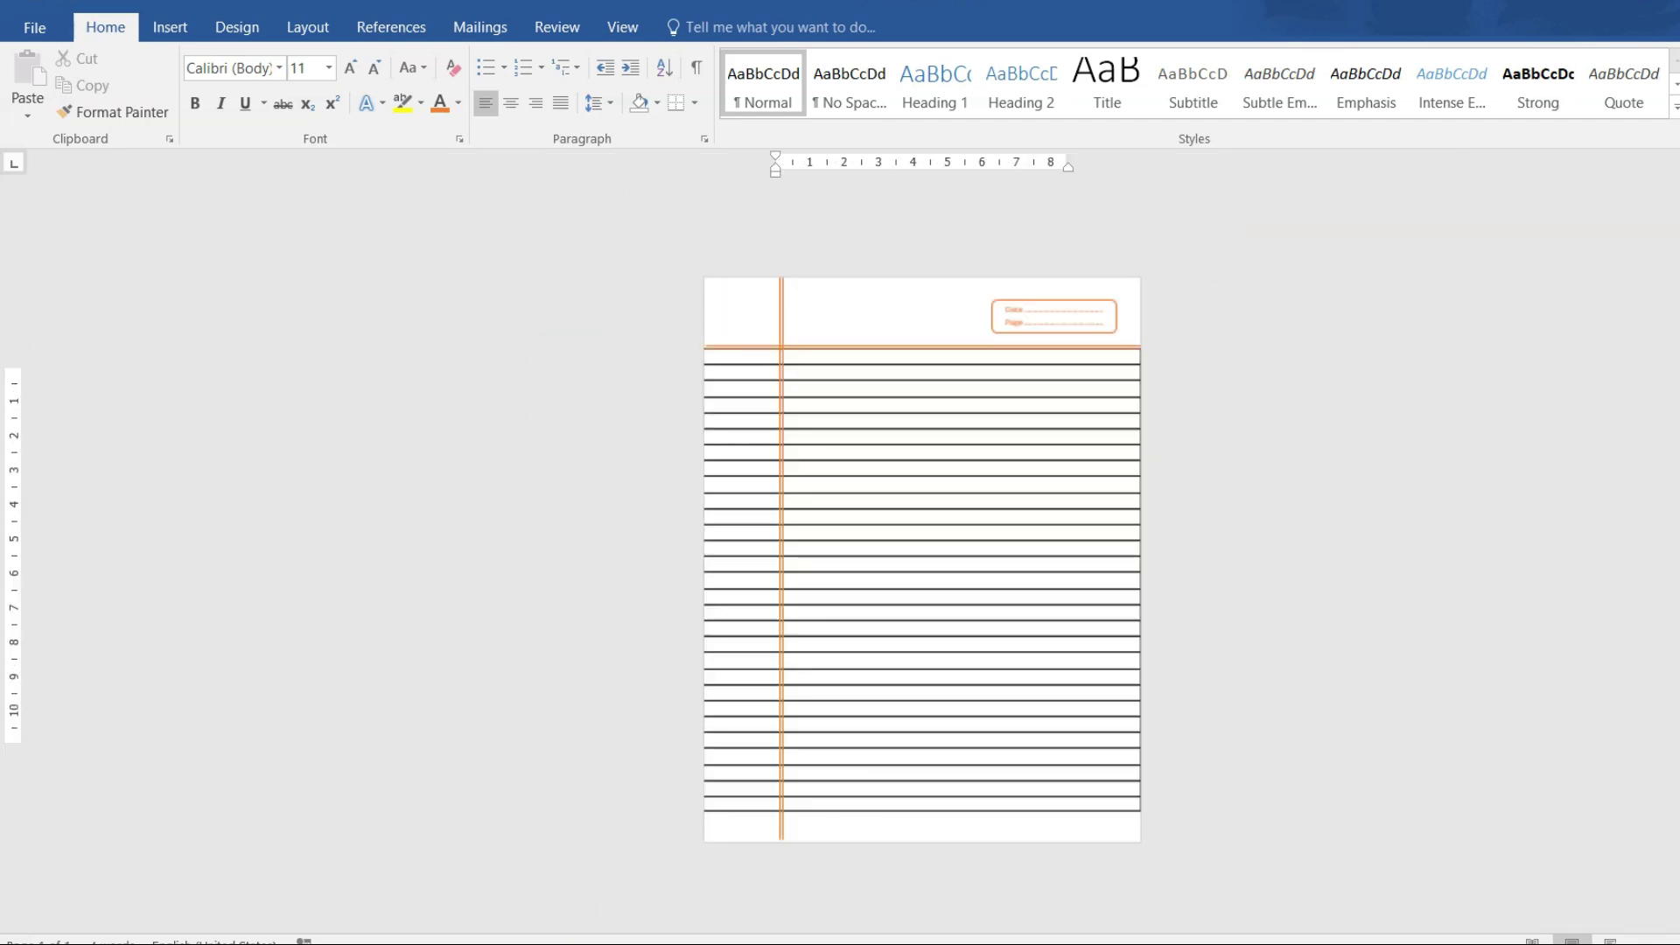
pyautogui.keyDown('ctrl'); pyautogui.scroll(4, 1068, 445); pyautogui.keyUp('ctrl')
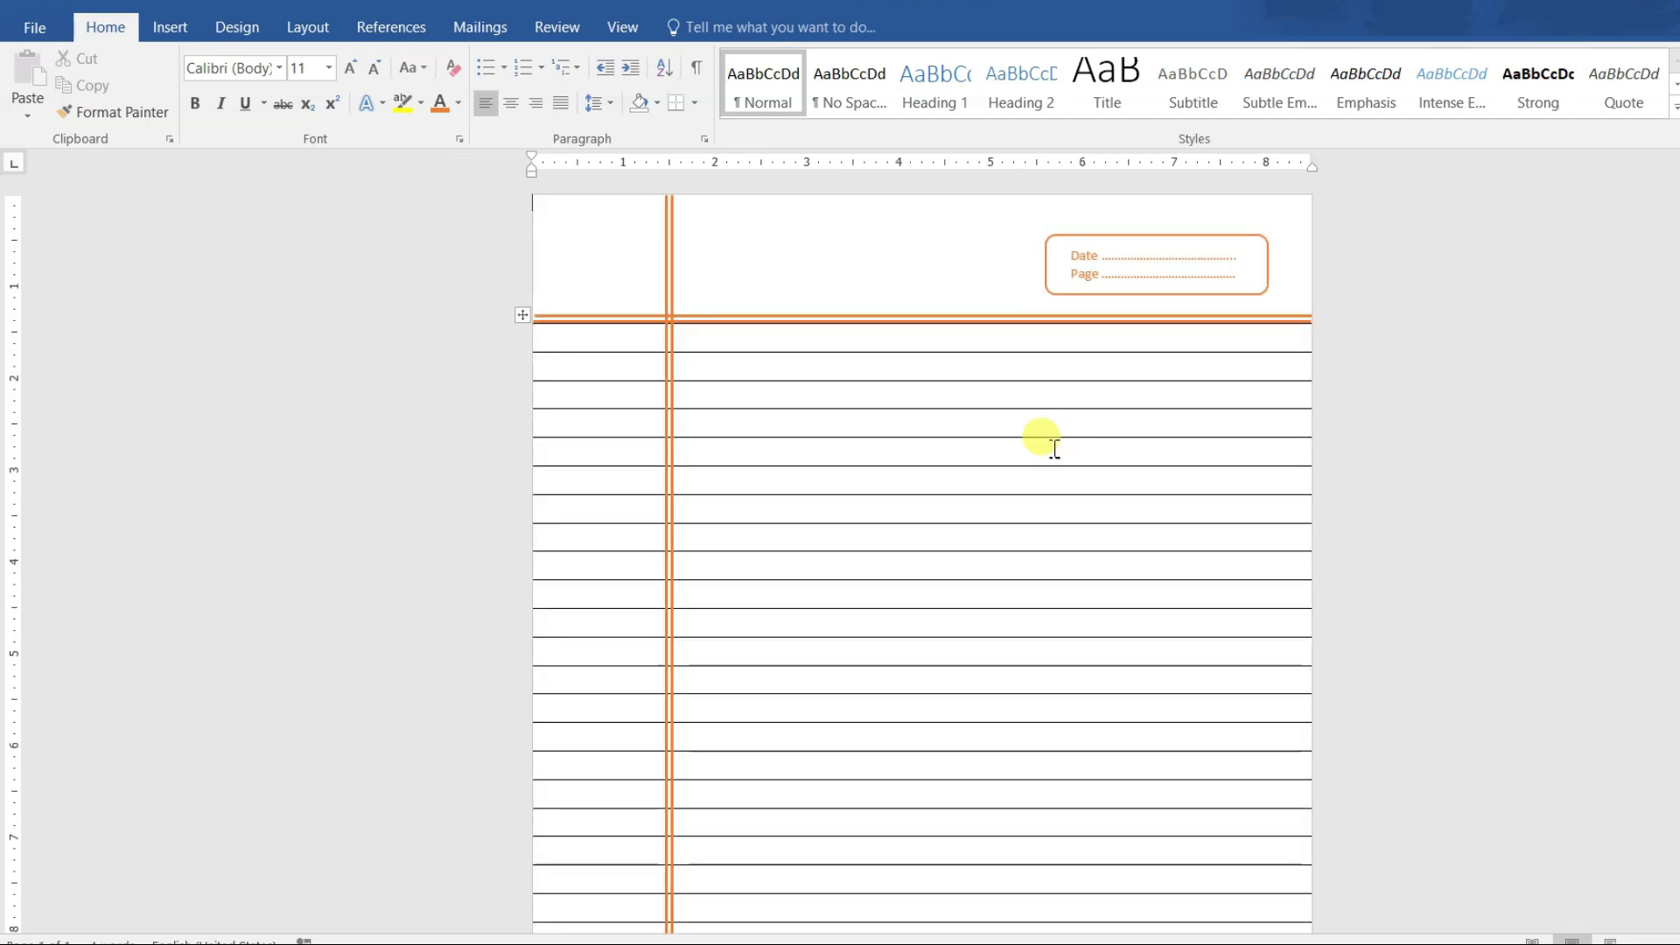
pyautogui.hotkey('ctrl', 'p')
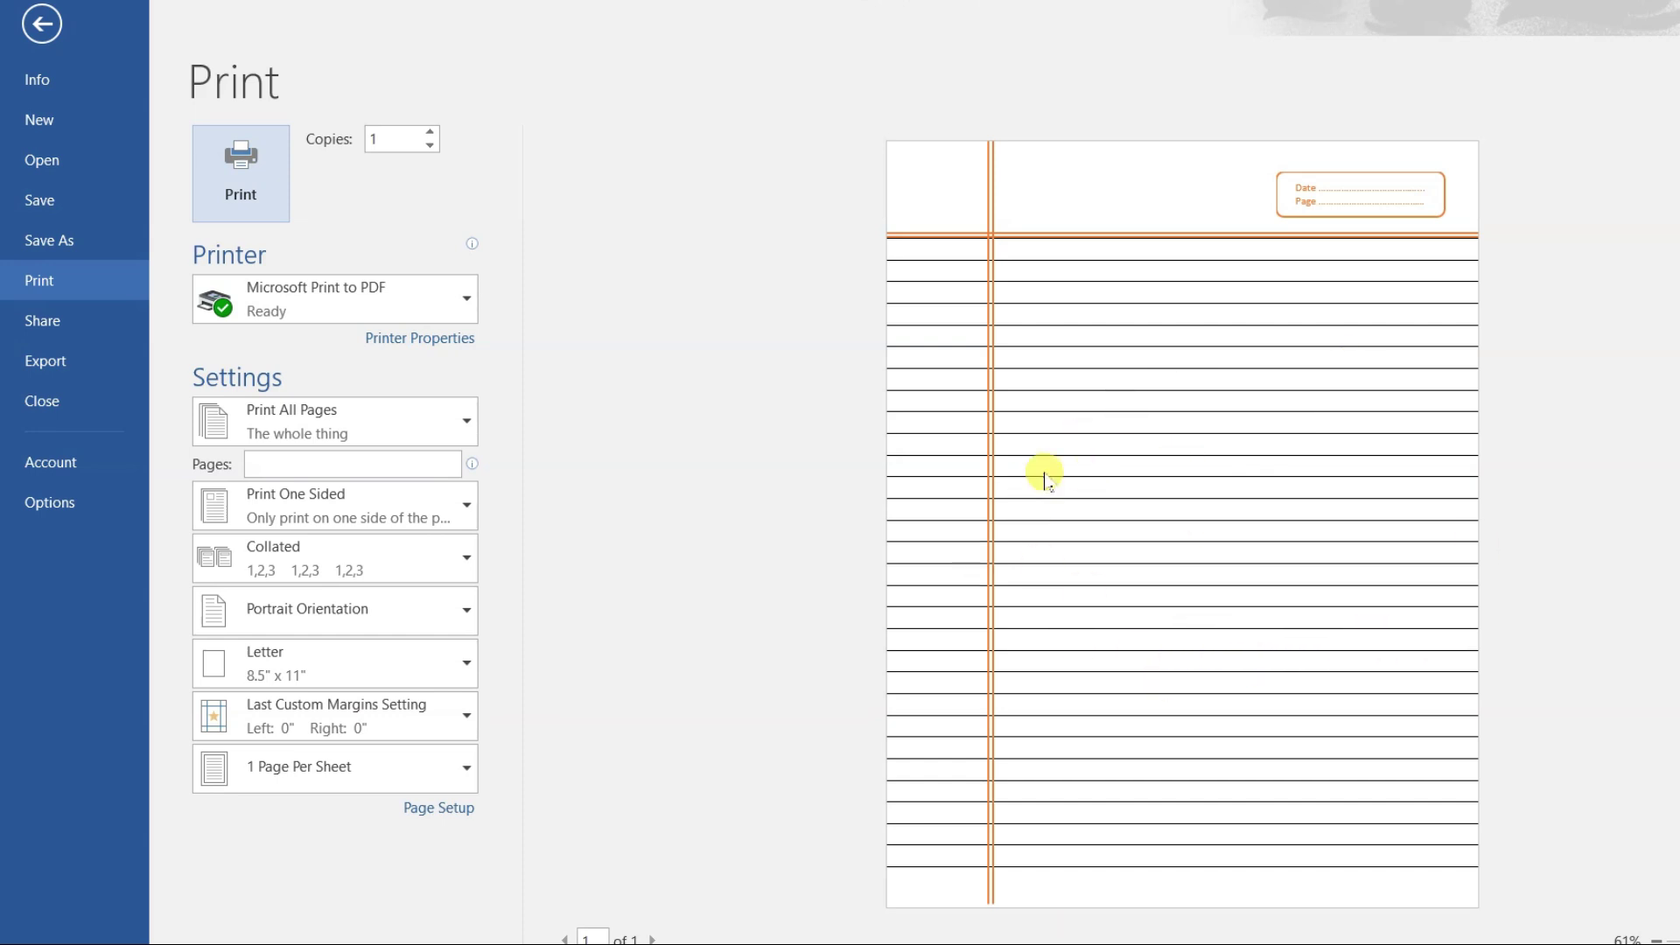
pyautogui.press('Escape')
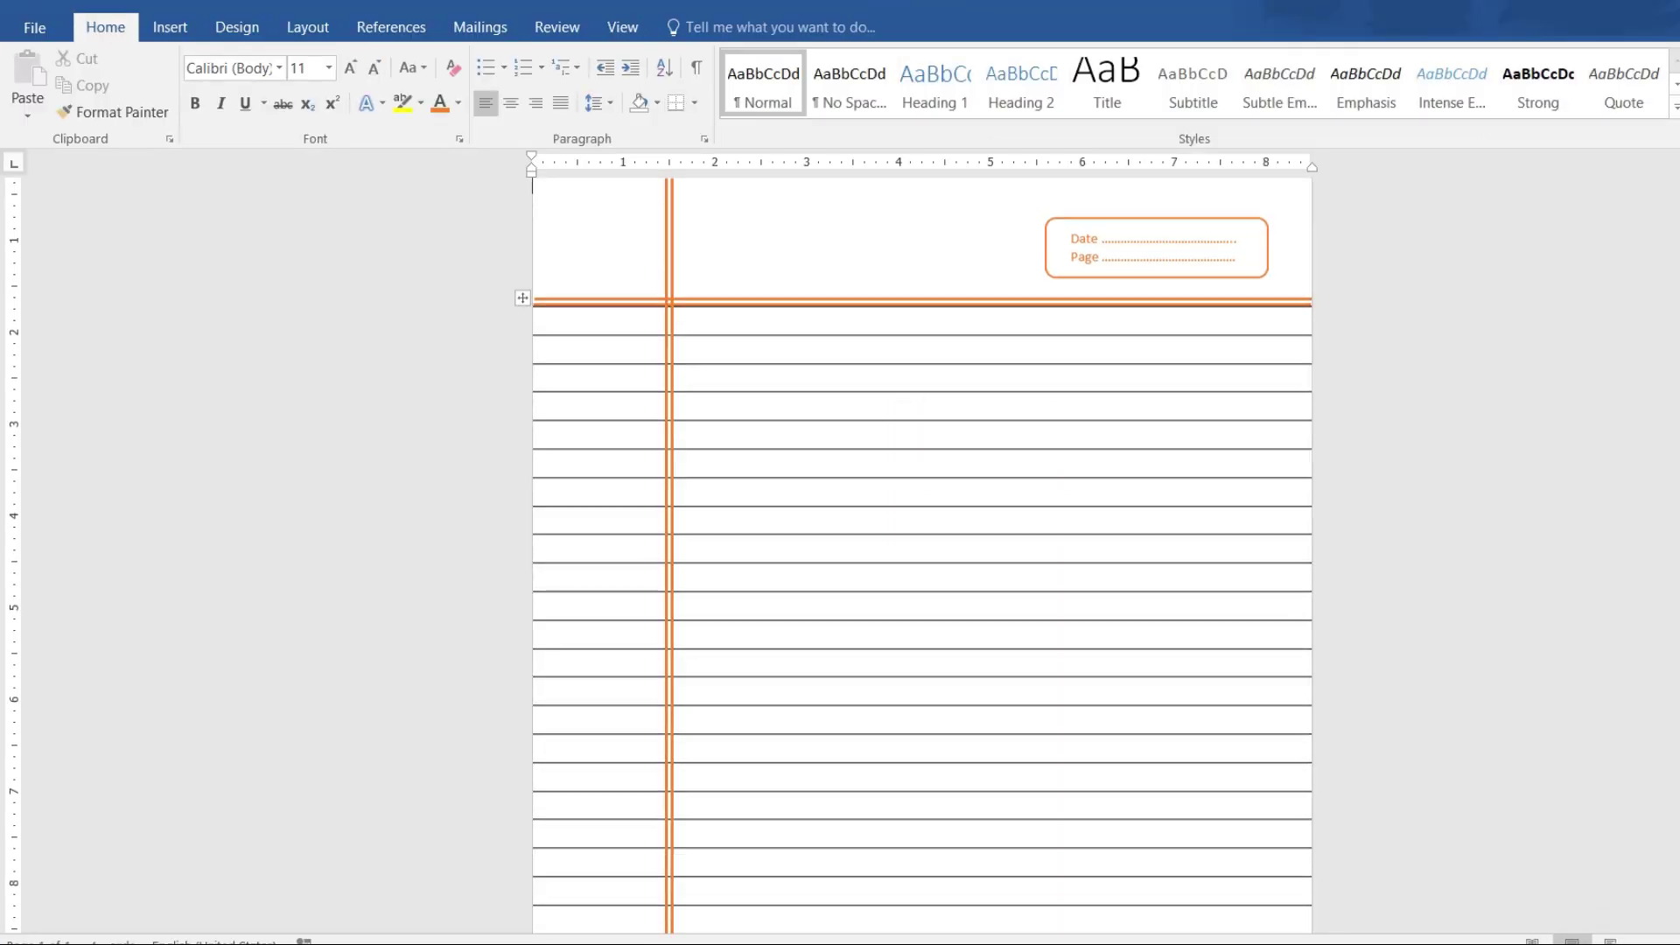
# Move into the first row of the right column and increase the font size there.
pyautogui.click(619, 289)
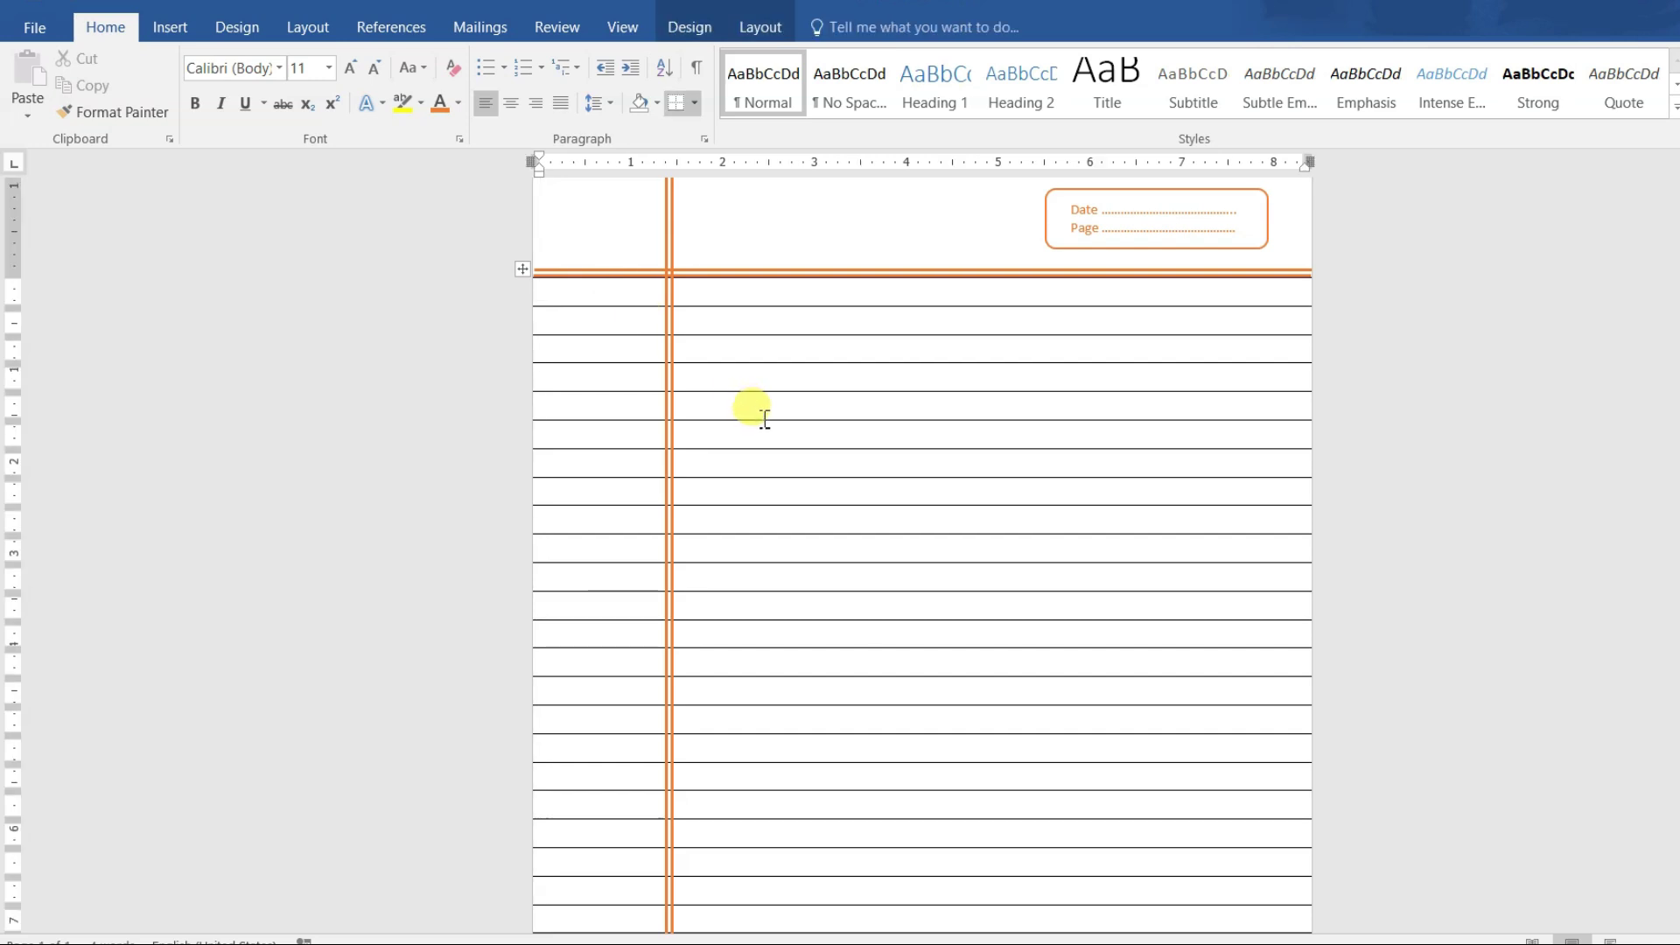
pyautogui.press('Down')
pyautogui.press('Down')
pyautogui.press('Down')
pyautogui.press('Down')
pyautogui.click(600, 294)
pyautogui.press('Tab')
pyautogui.click(351, 68)
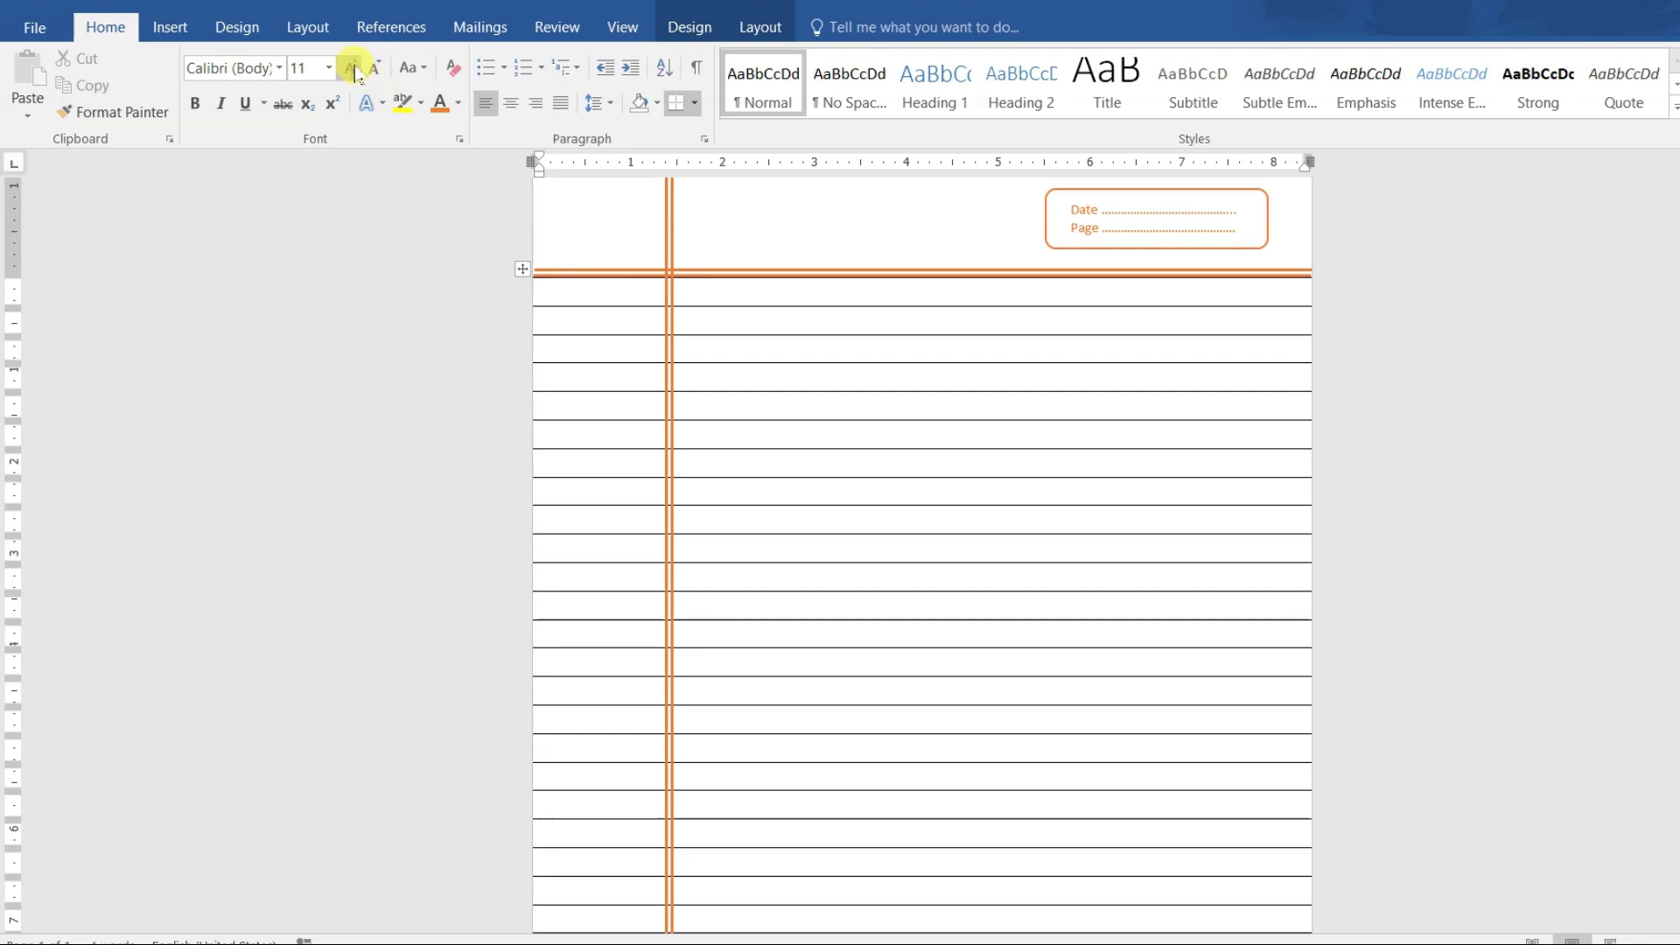
pyautogui.click(351, 67)
pyautogui.click(351, 68)
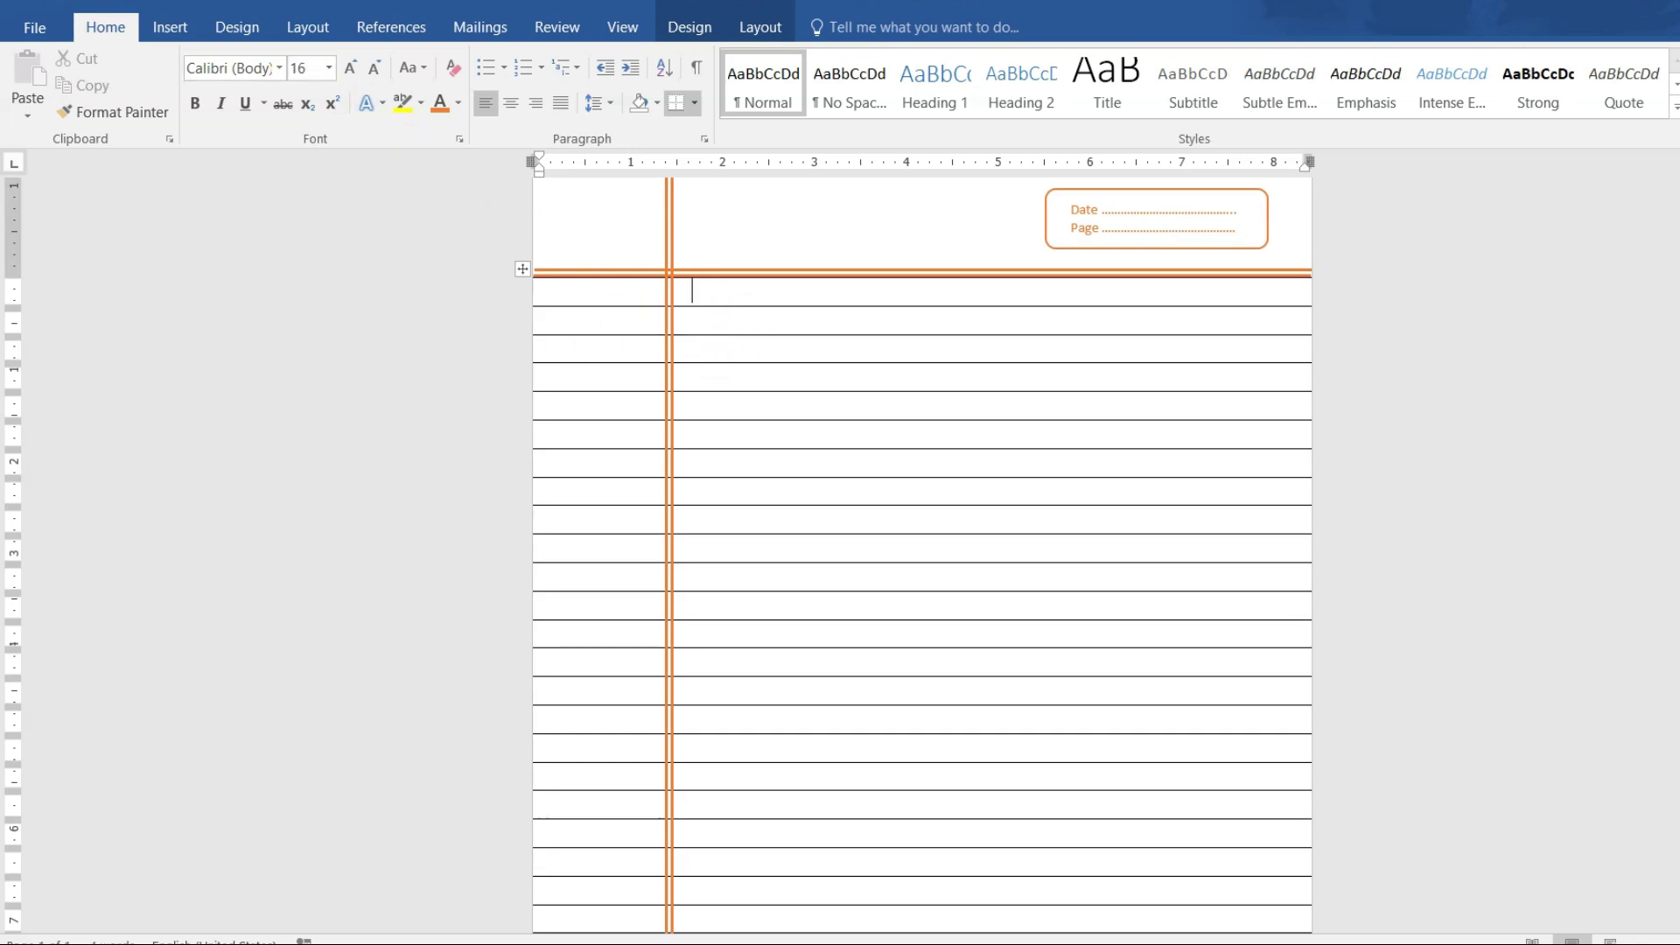
pyautogui.click(279, 68)
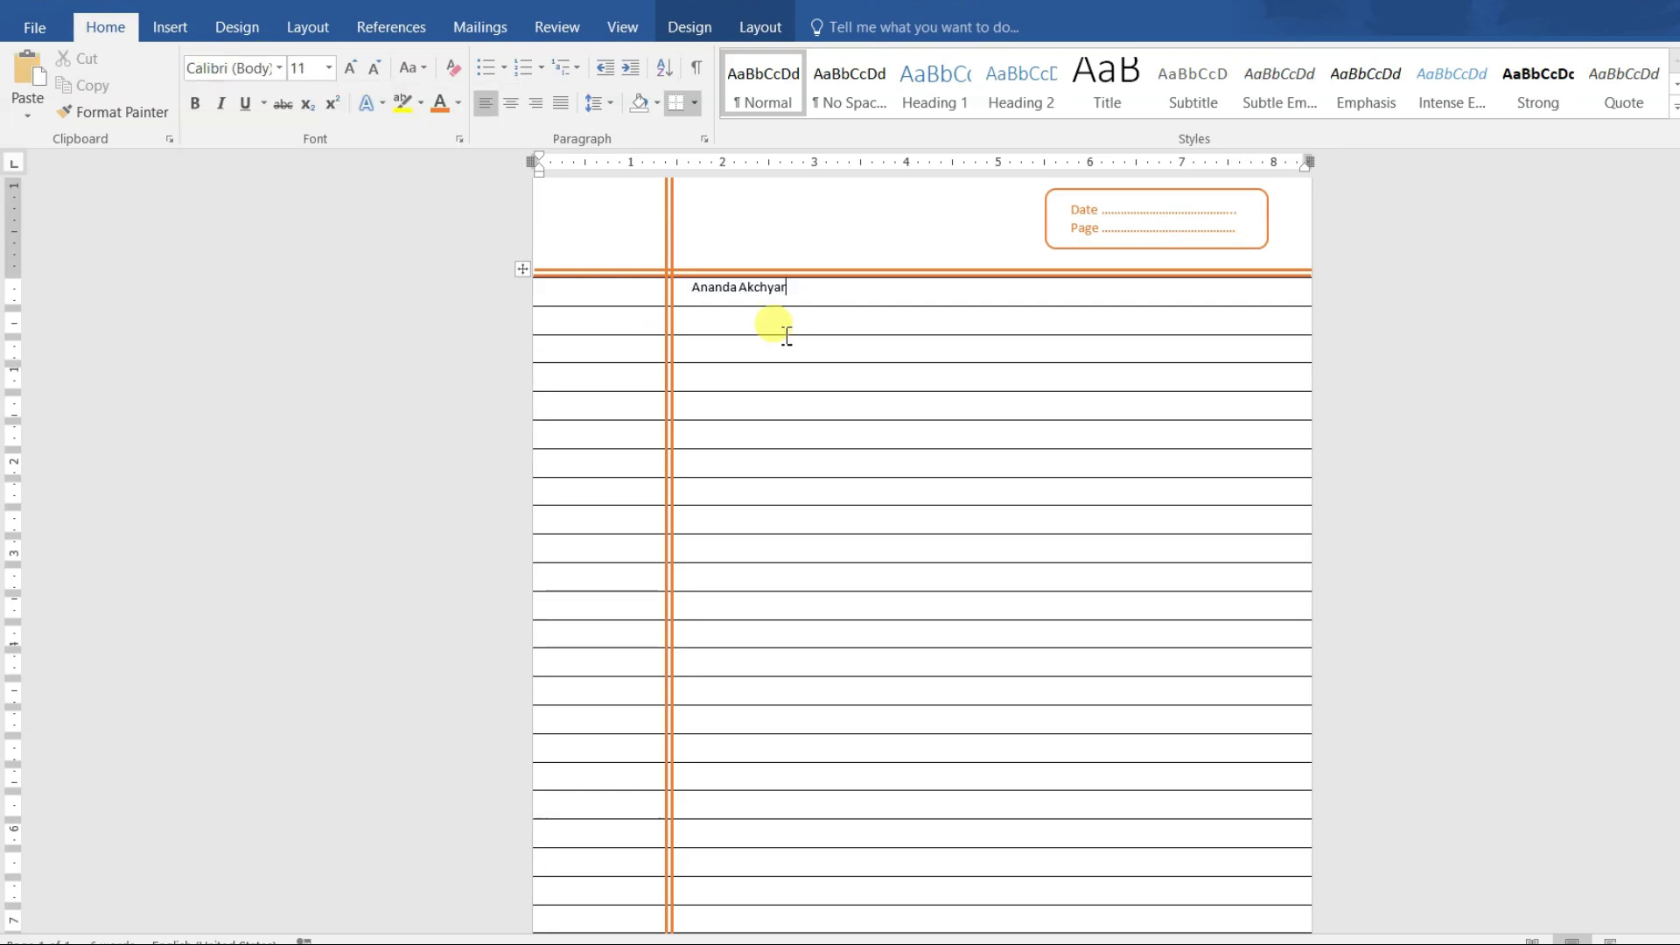
pyautogui.moveTo(788, 287); pyautogui.dragTo(694, 285)
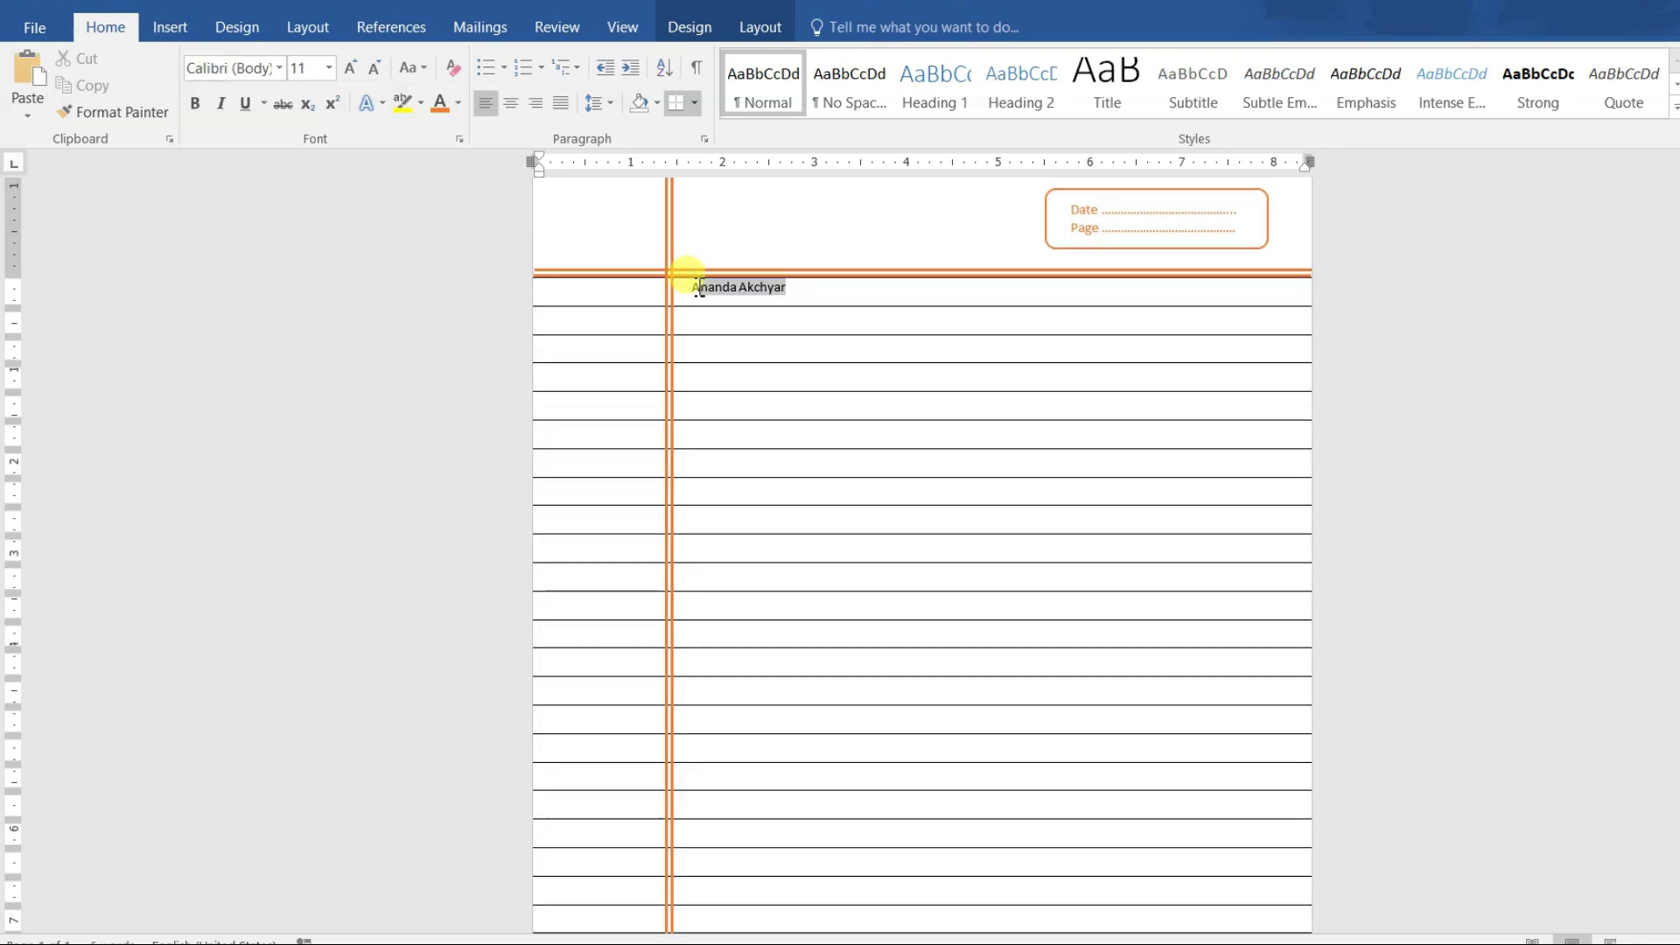
pyautogui.hotkey('ctrl', 'shift', '.')
pyautogui.hotkey('ctrl', 'shift', '.')
pyautogui.hotkey('ctrl', 'shift', '.')
pyautogui.click(762, 291)
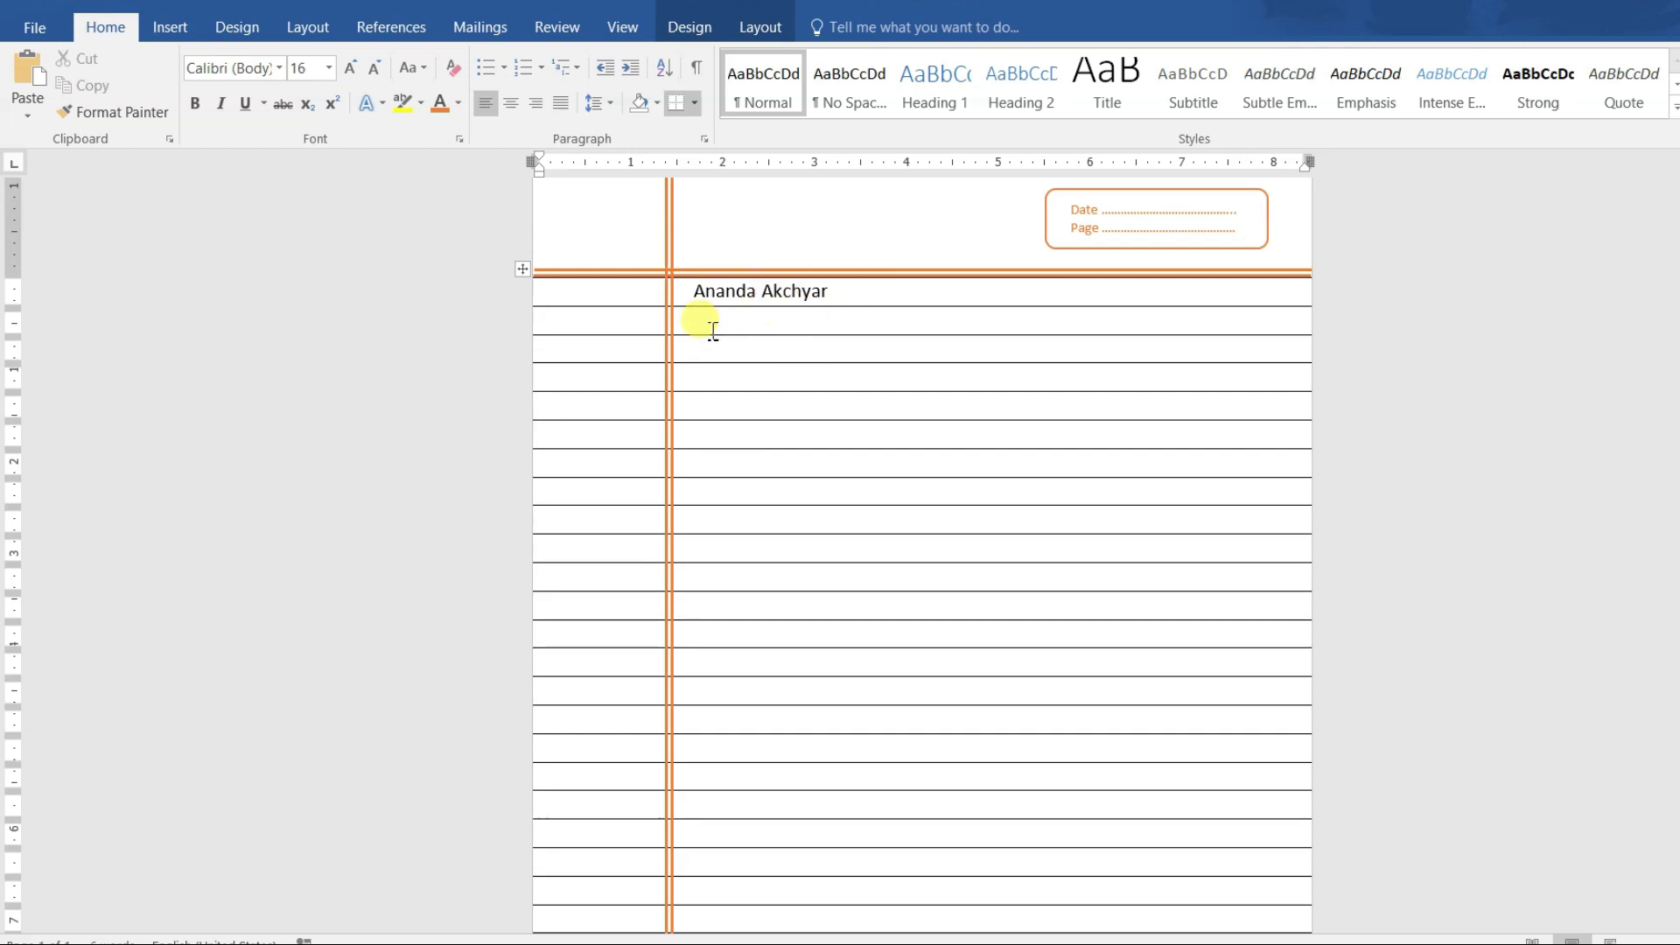
pyautogui.click(540, 316)
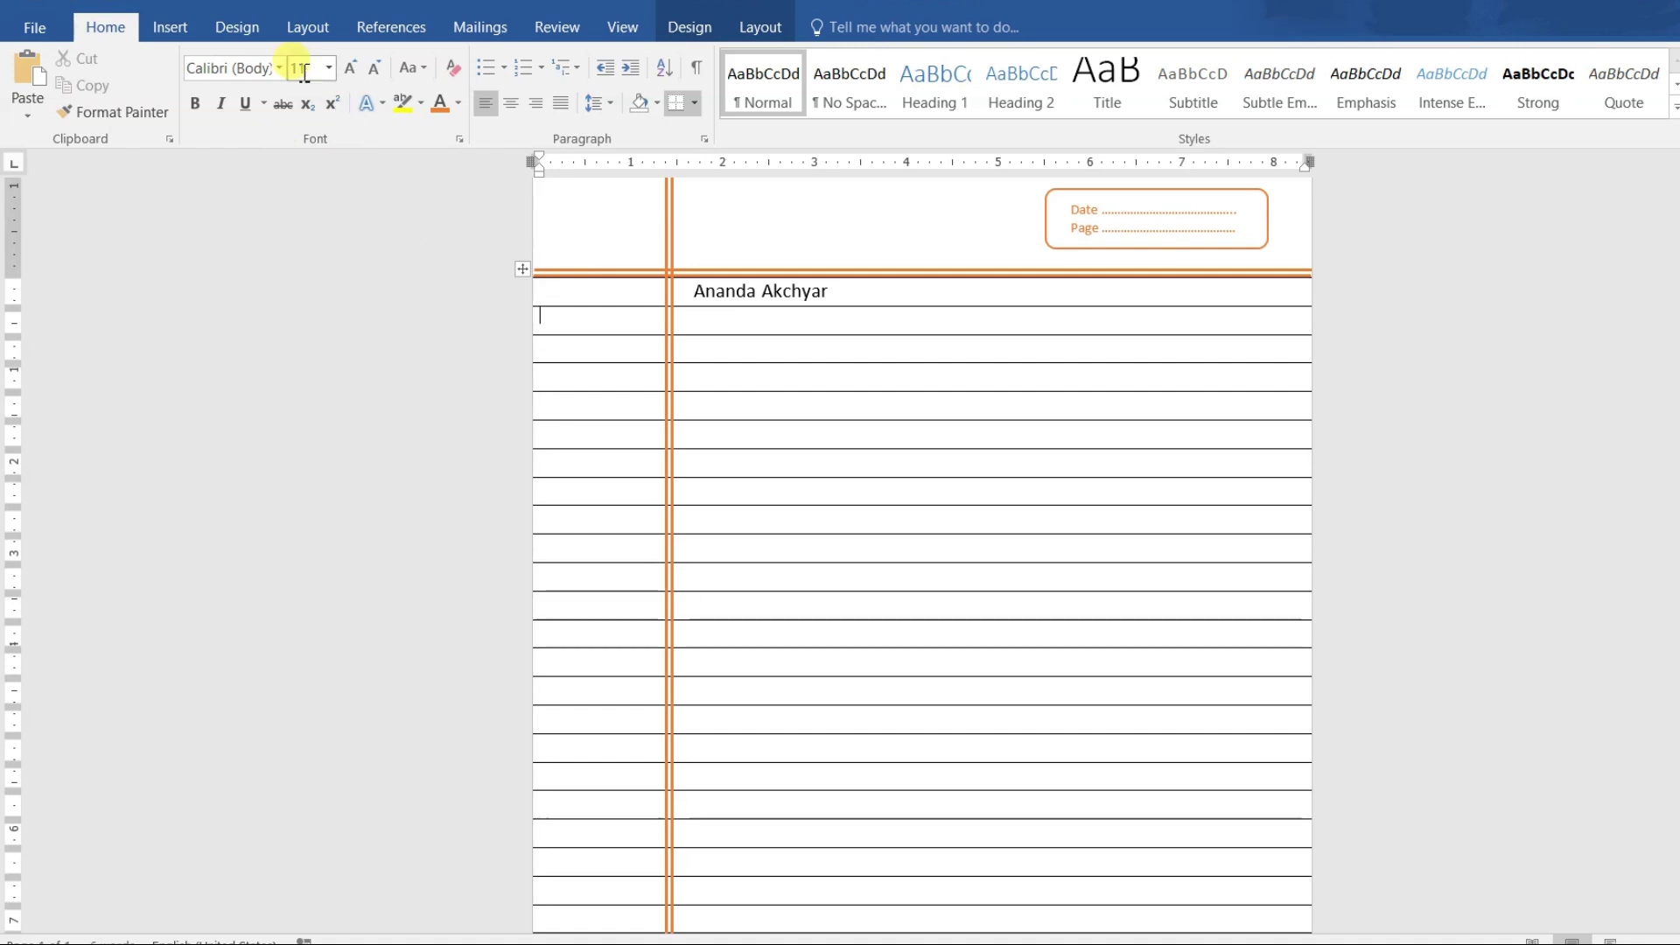
# Switch to the Ananda Akchyar font and type the Nepali welcome sentence in row two's right cell.
pyautogui.click(279, 67)
pyautogui.write('Ananda Akch')
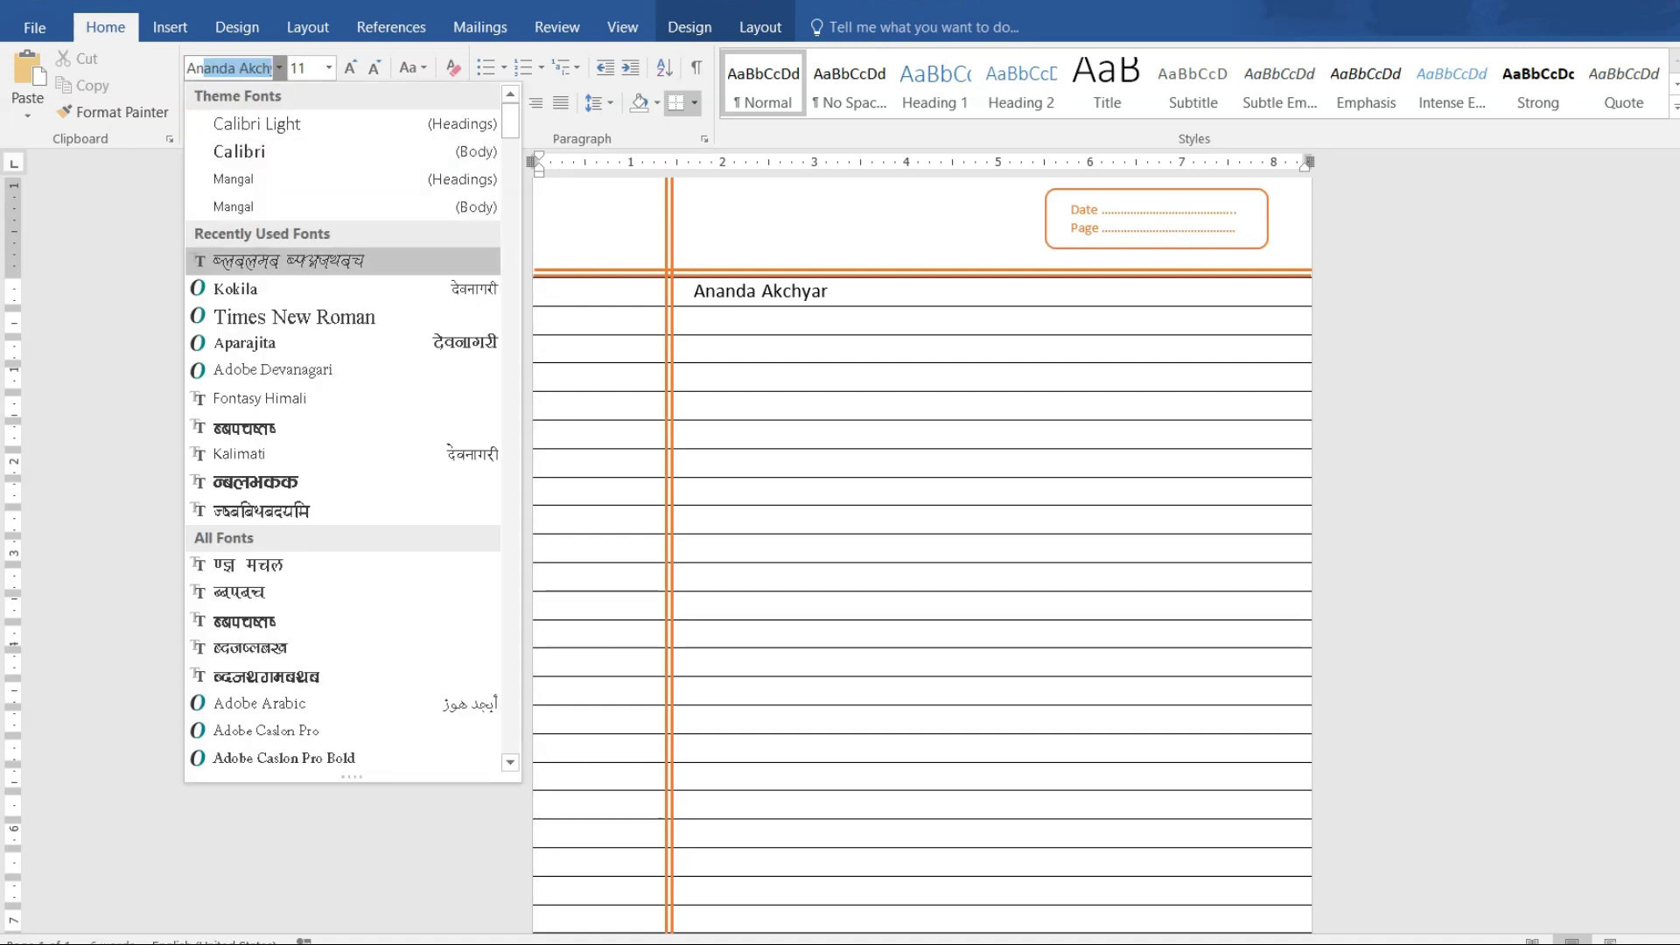
pyautogui.press('Return')
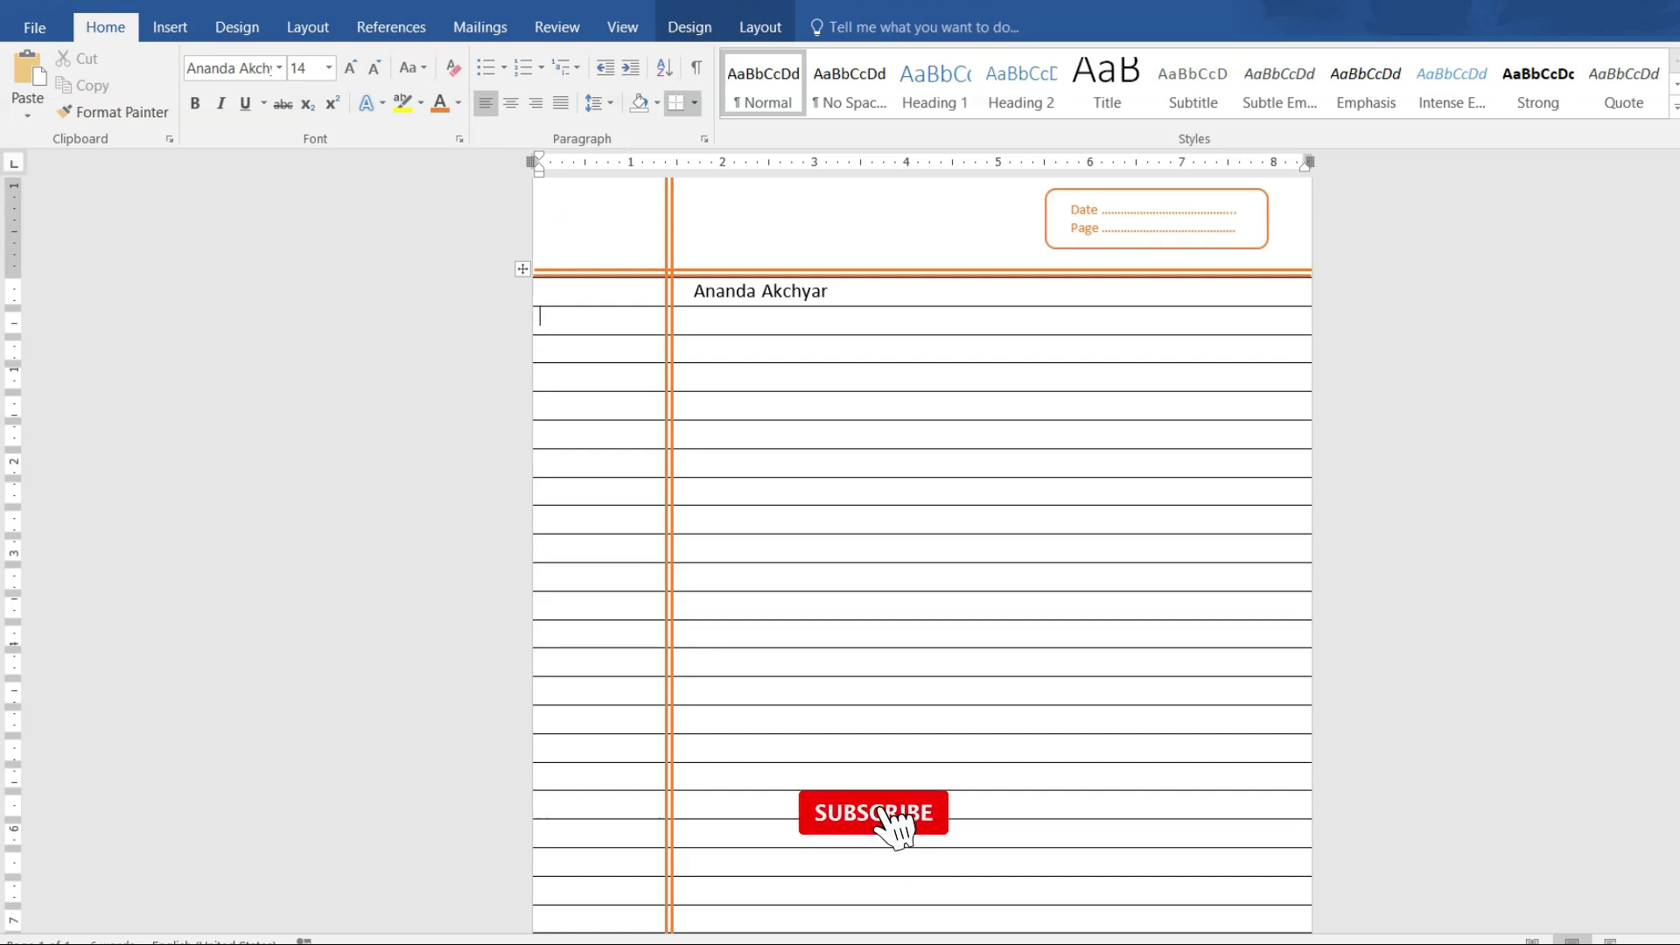
pyautogui.press('Tab')
pyautogui.write('नेपाली बुक')
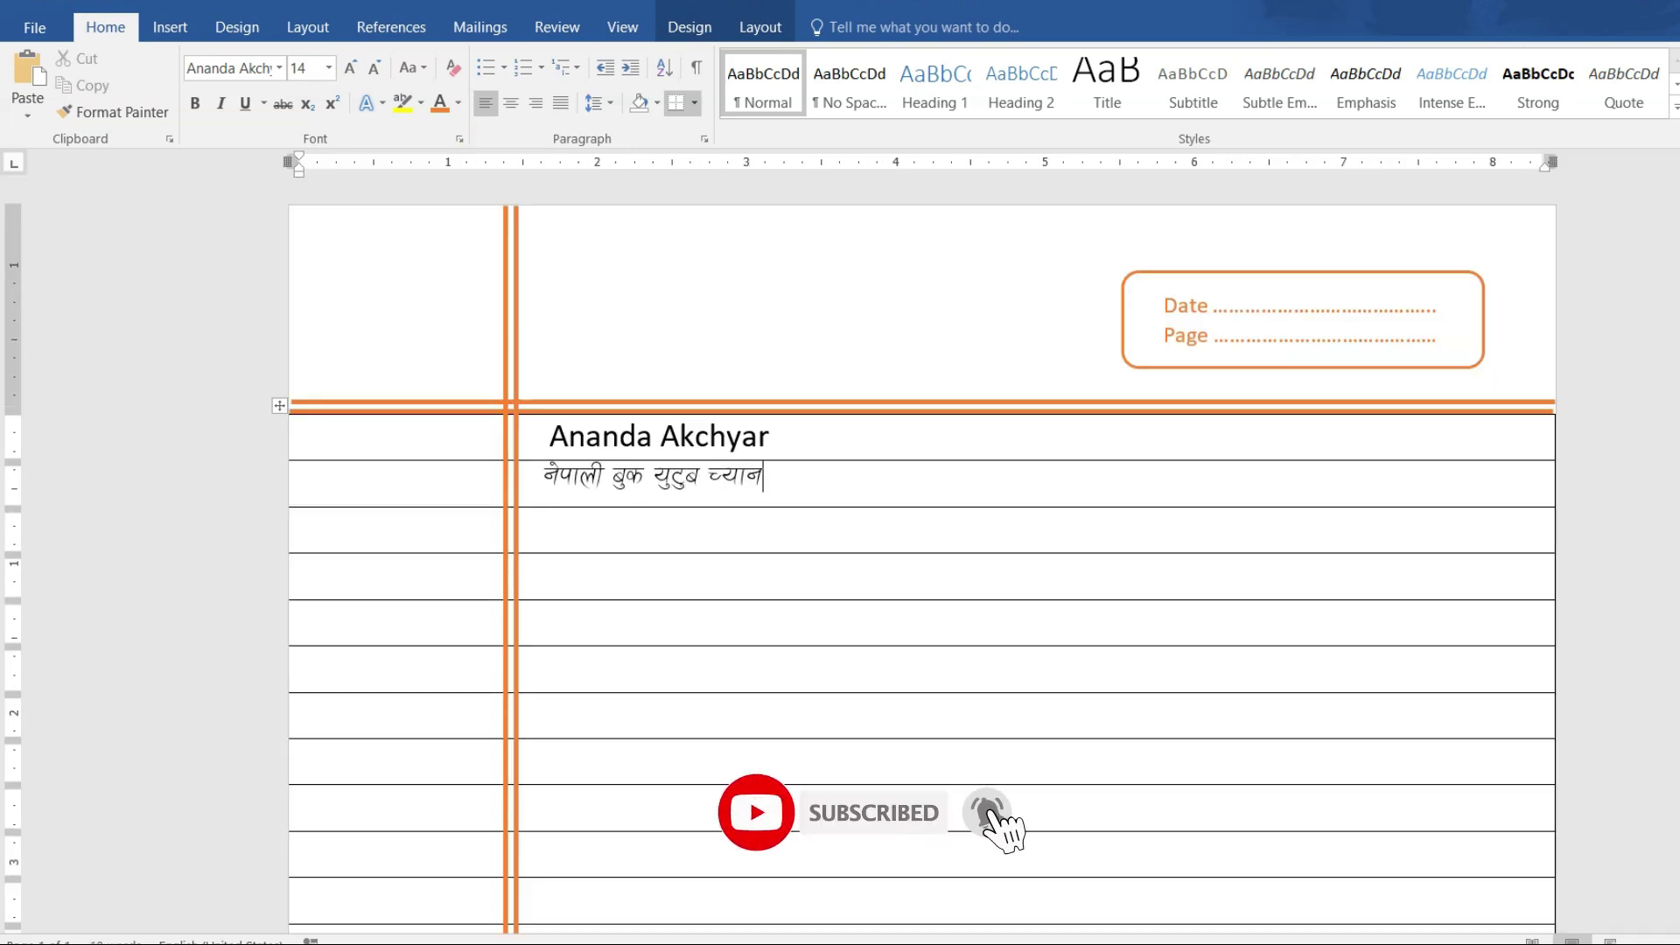
pyautogui.write('लमा तपाईंलाई स्वागत छ ।')
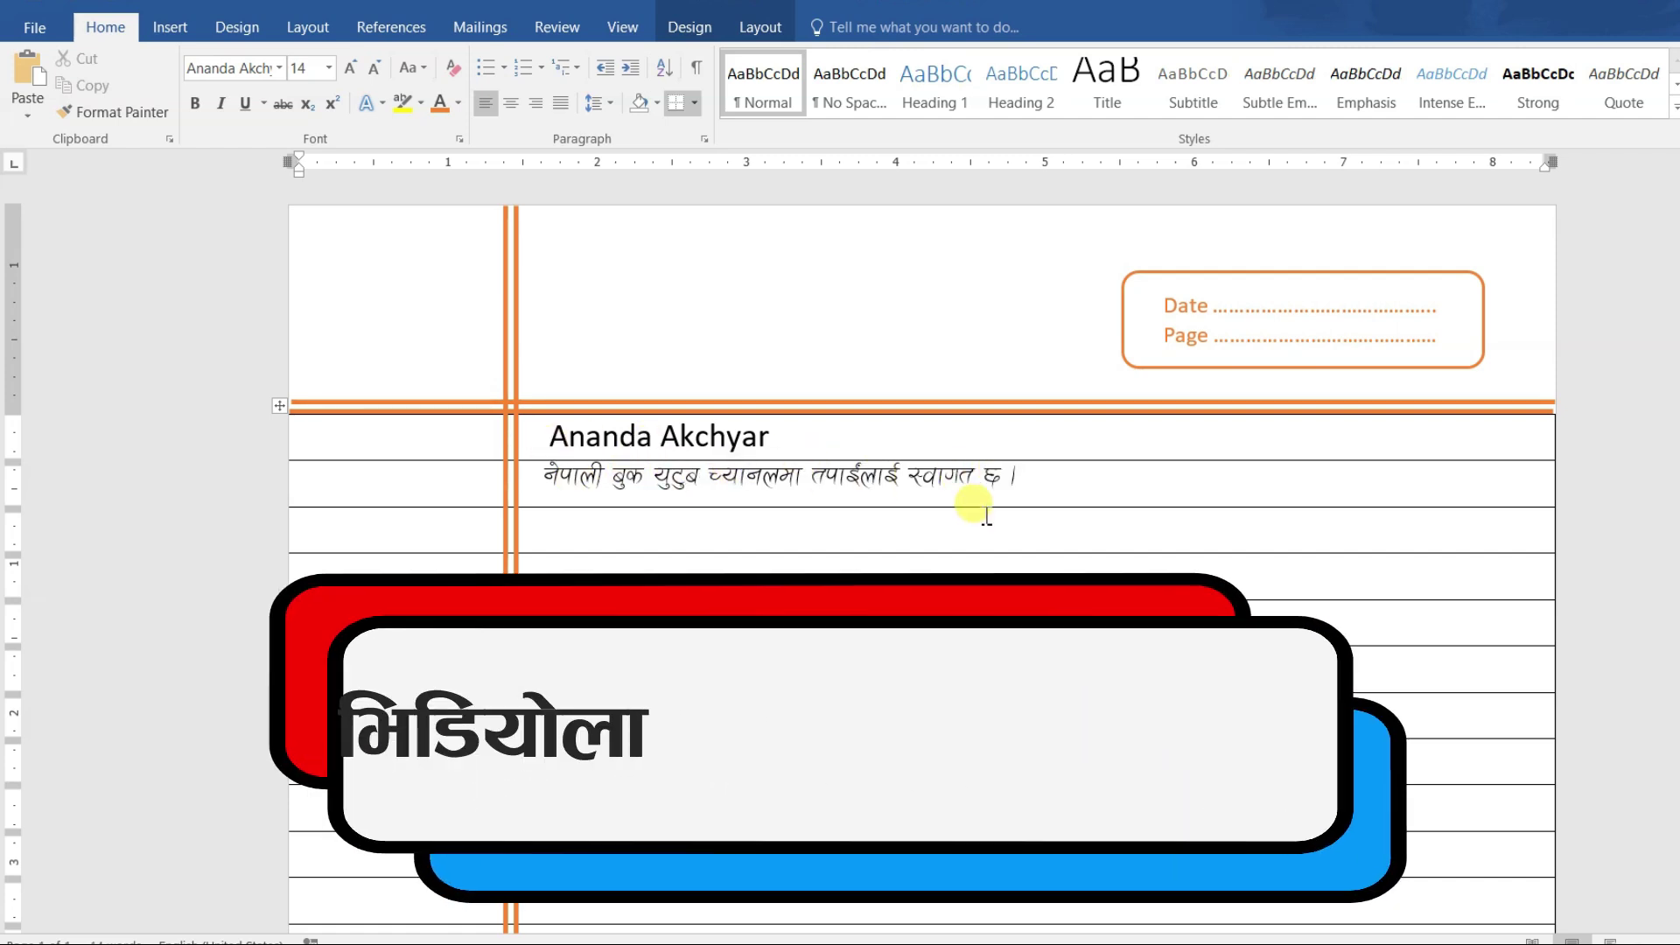
pyautogui.scroll(-2, 986, 517)
pyautogui.scroll(2, 987, 516)
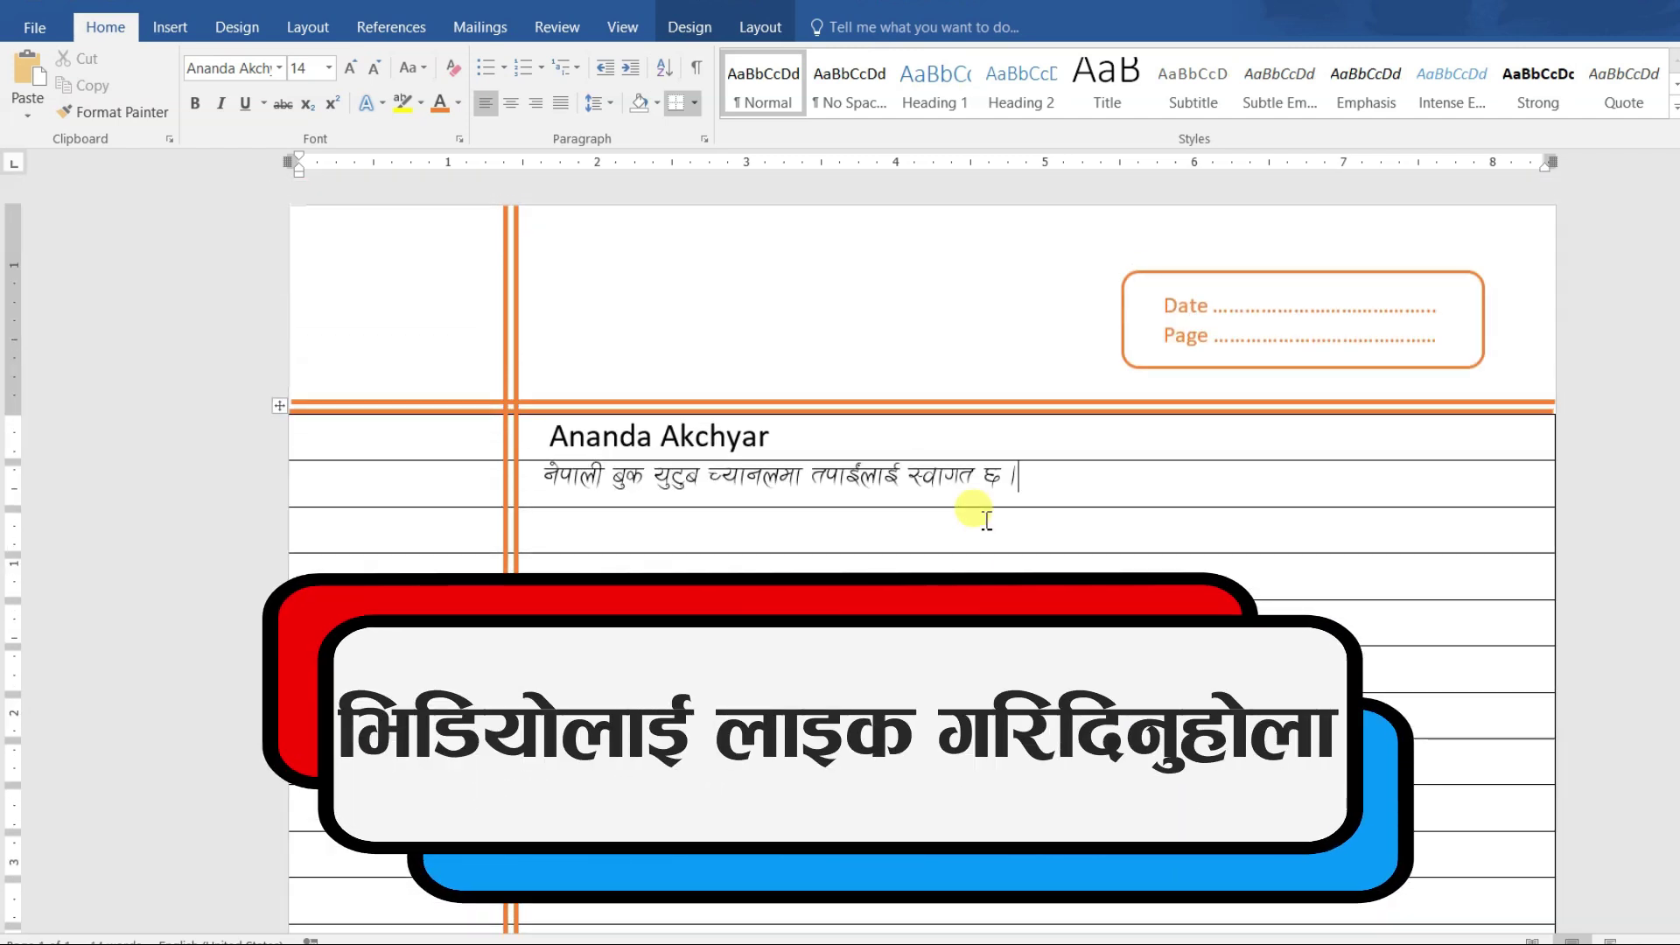
pyautogui.scroll(-2, 705, 488)
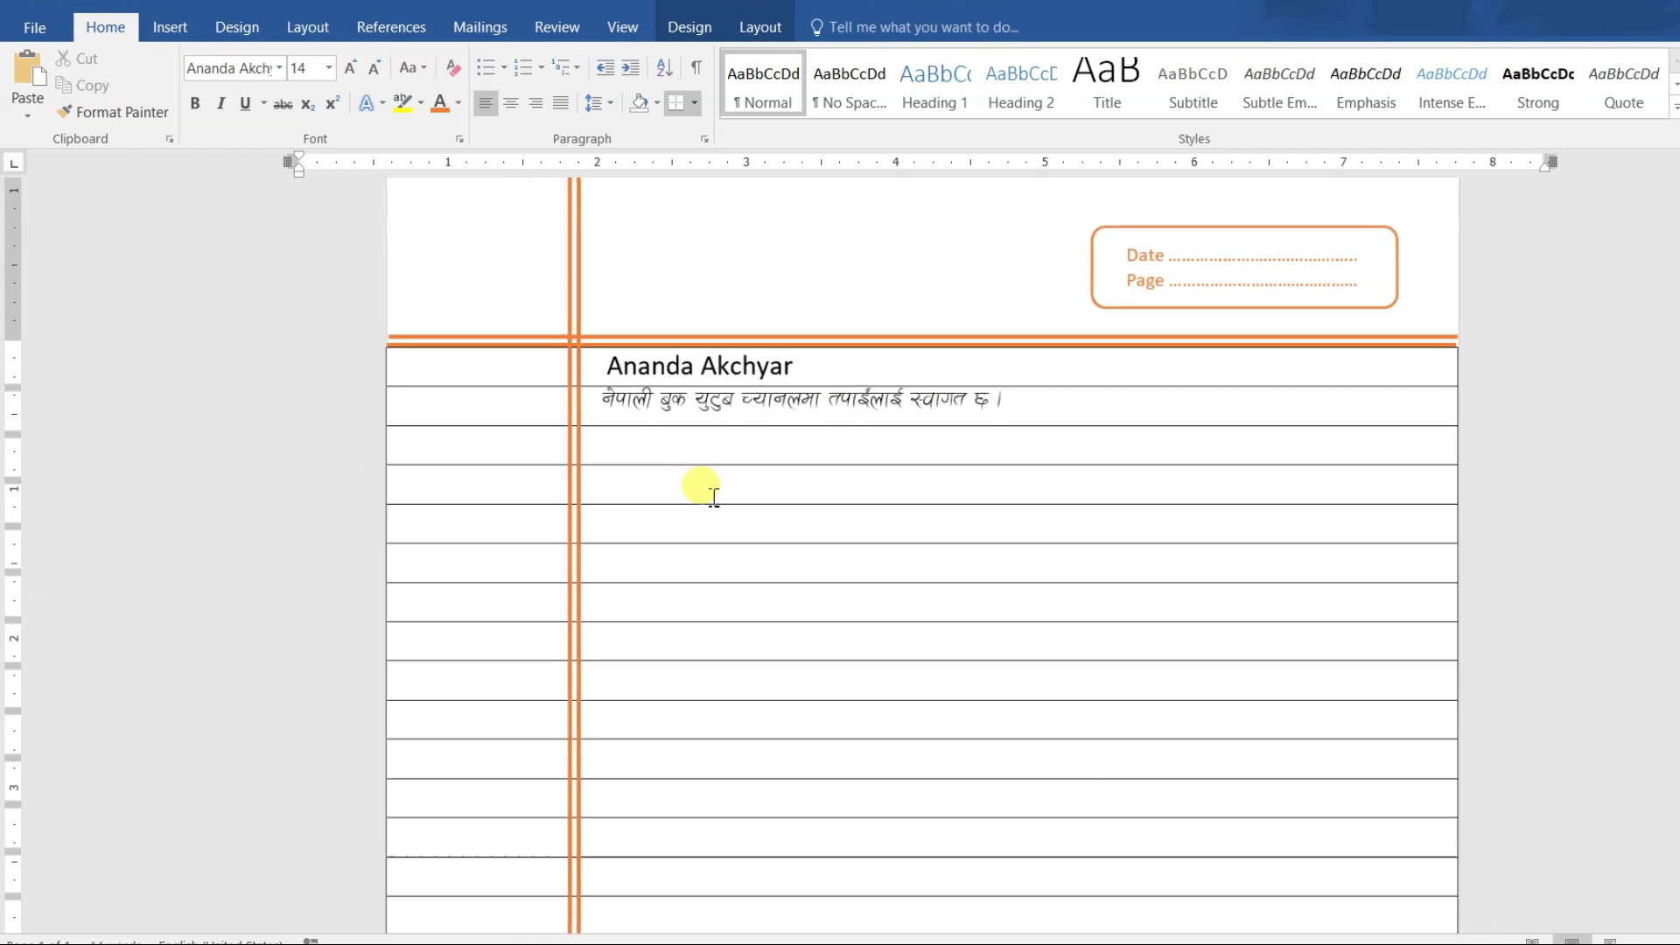
pyautogui.scroll(-2, 697, 484)
pyautogui.scroll(-1, 956, 440)
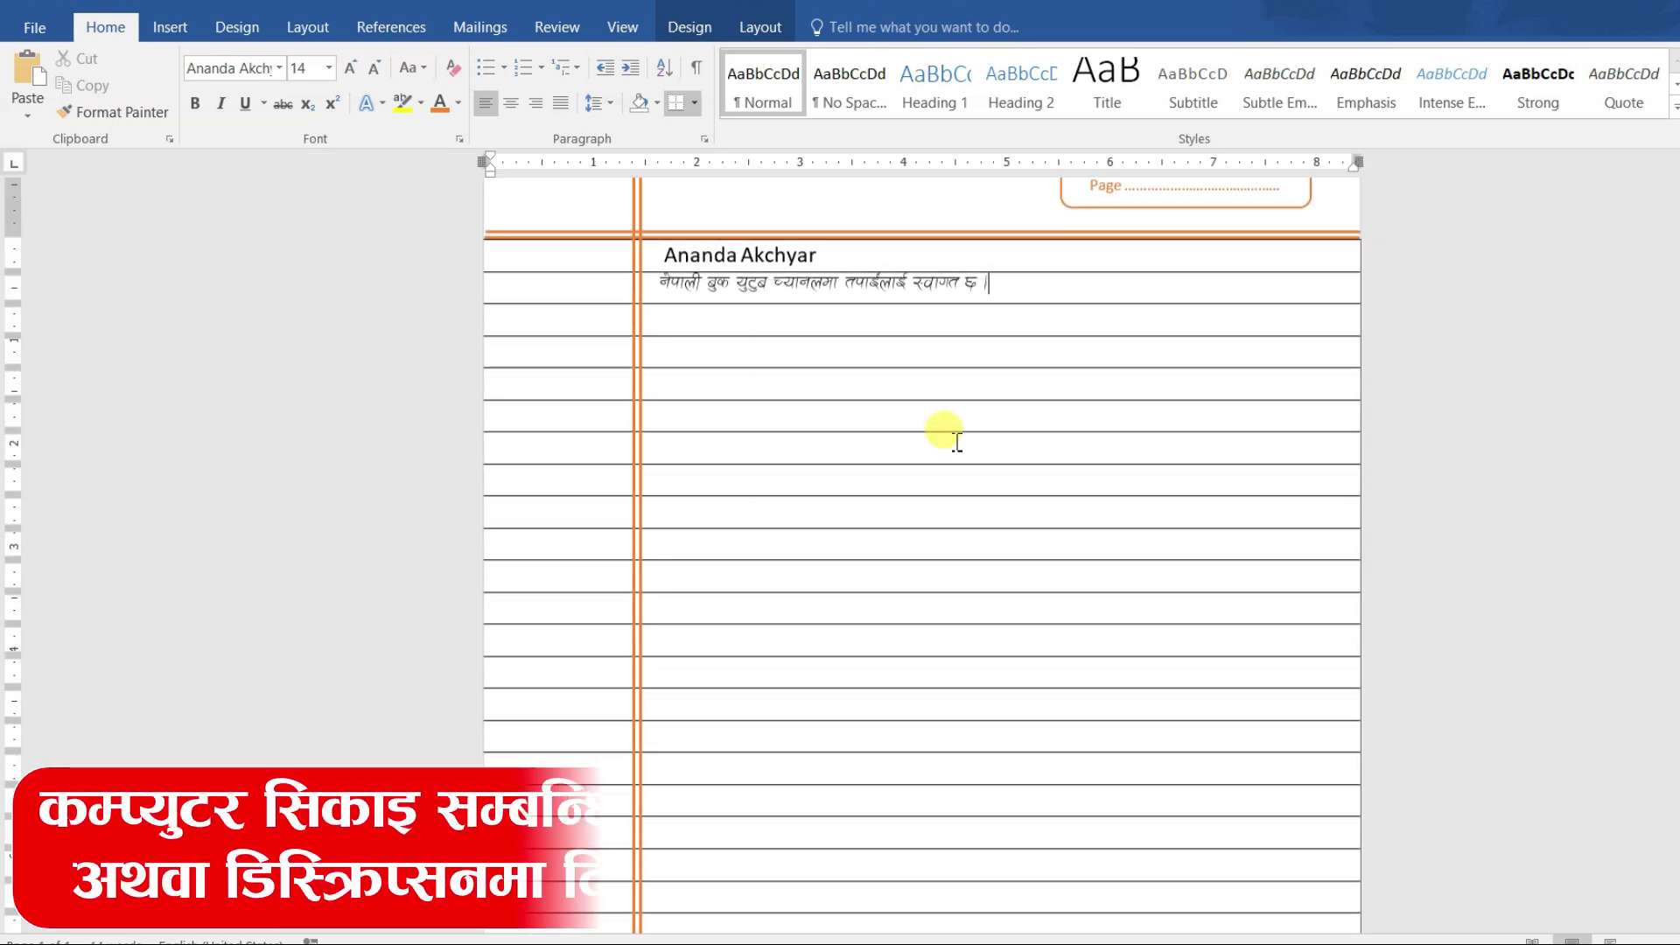
pyautogui.scroll(-1, 919, 538)
pyautogui.scroll(-1, 919, 544)
pyautogui.scroll(-4, 929, 554)
pyautogui.scroll(1, 923, 551)
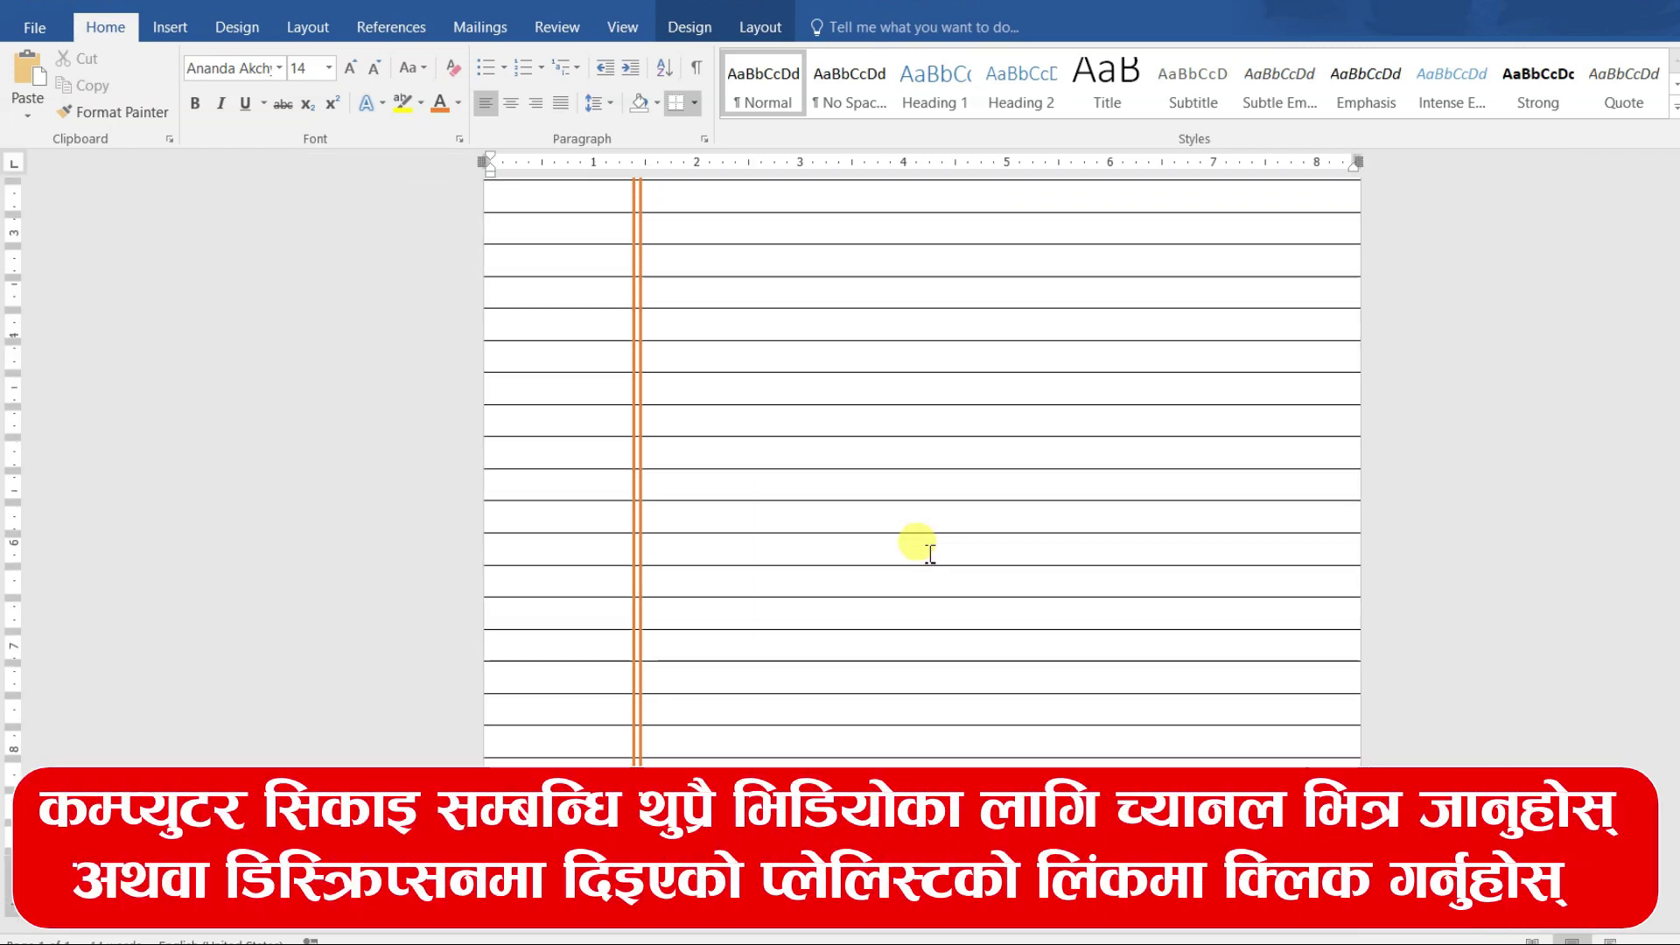
pyautogui.scroll(2, 915, 548)
pyautogui.scroll(2, 840, 529)
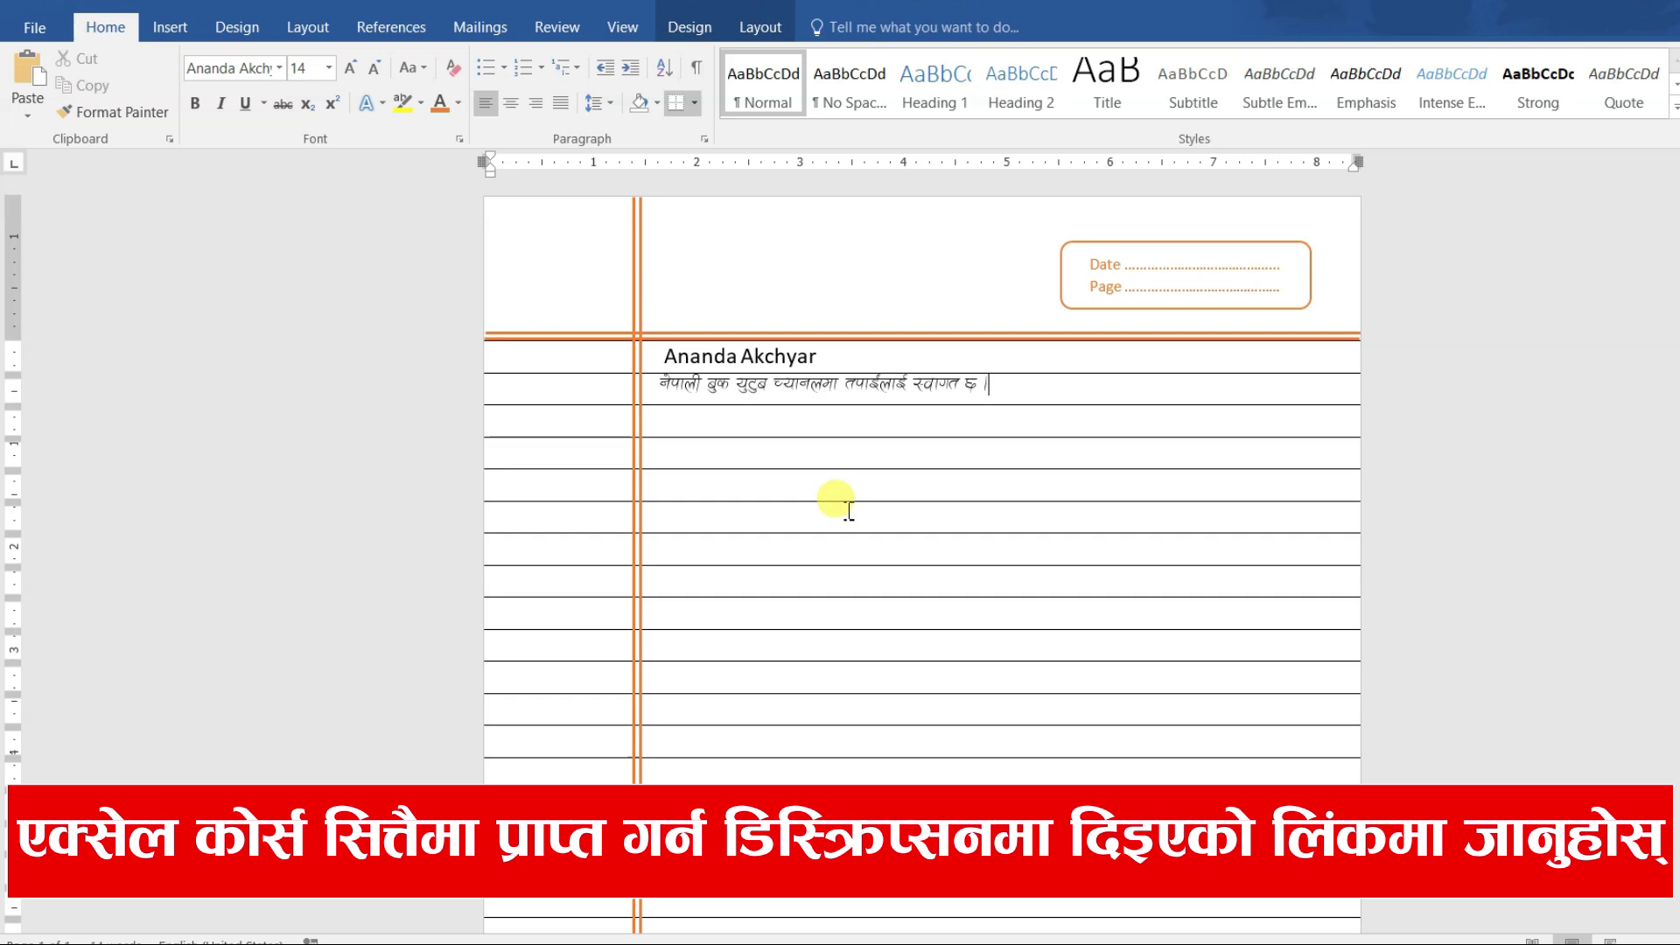
pyautogui.scroll(-2, 849, 510)
pyautogui.scroll(-2, 850, 511)
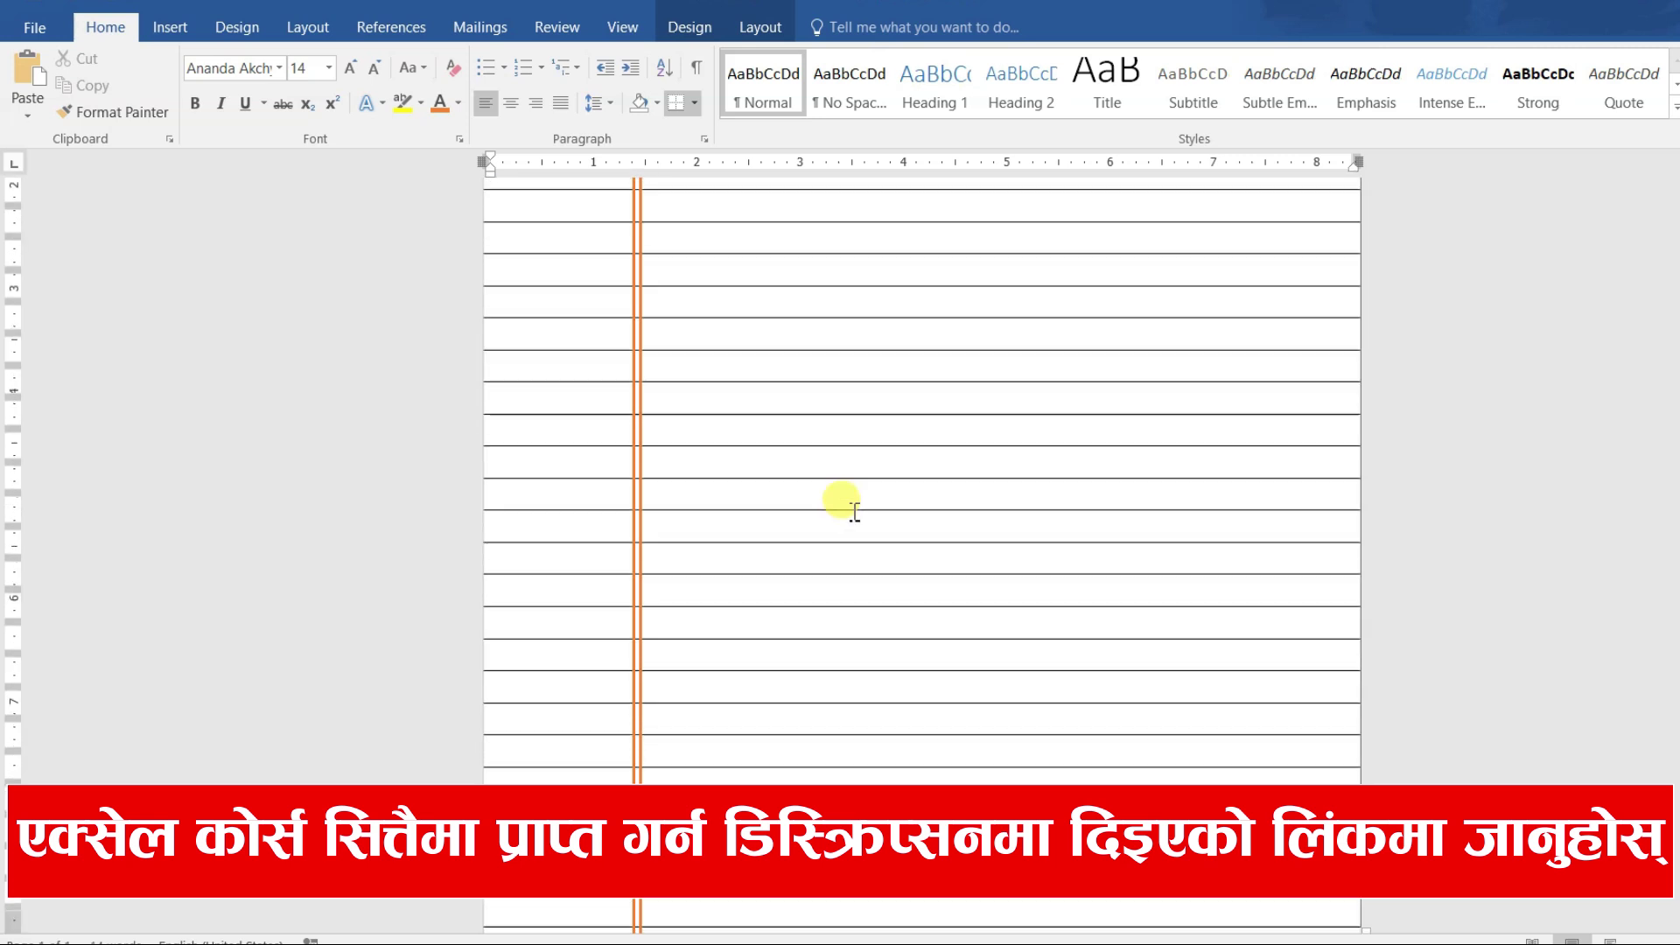
pyautogui.scroll(2, 855, 513)
pyautogui.scroll(2, 857, 514)
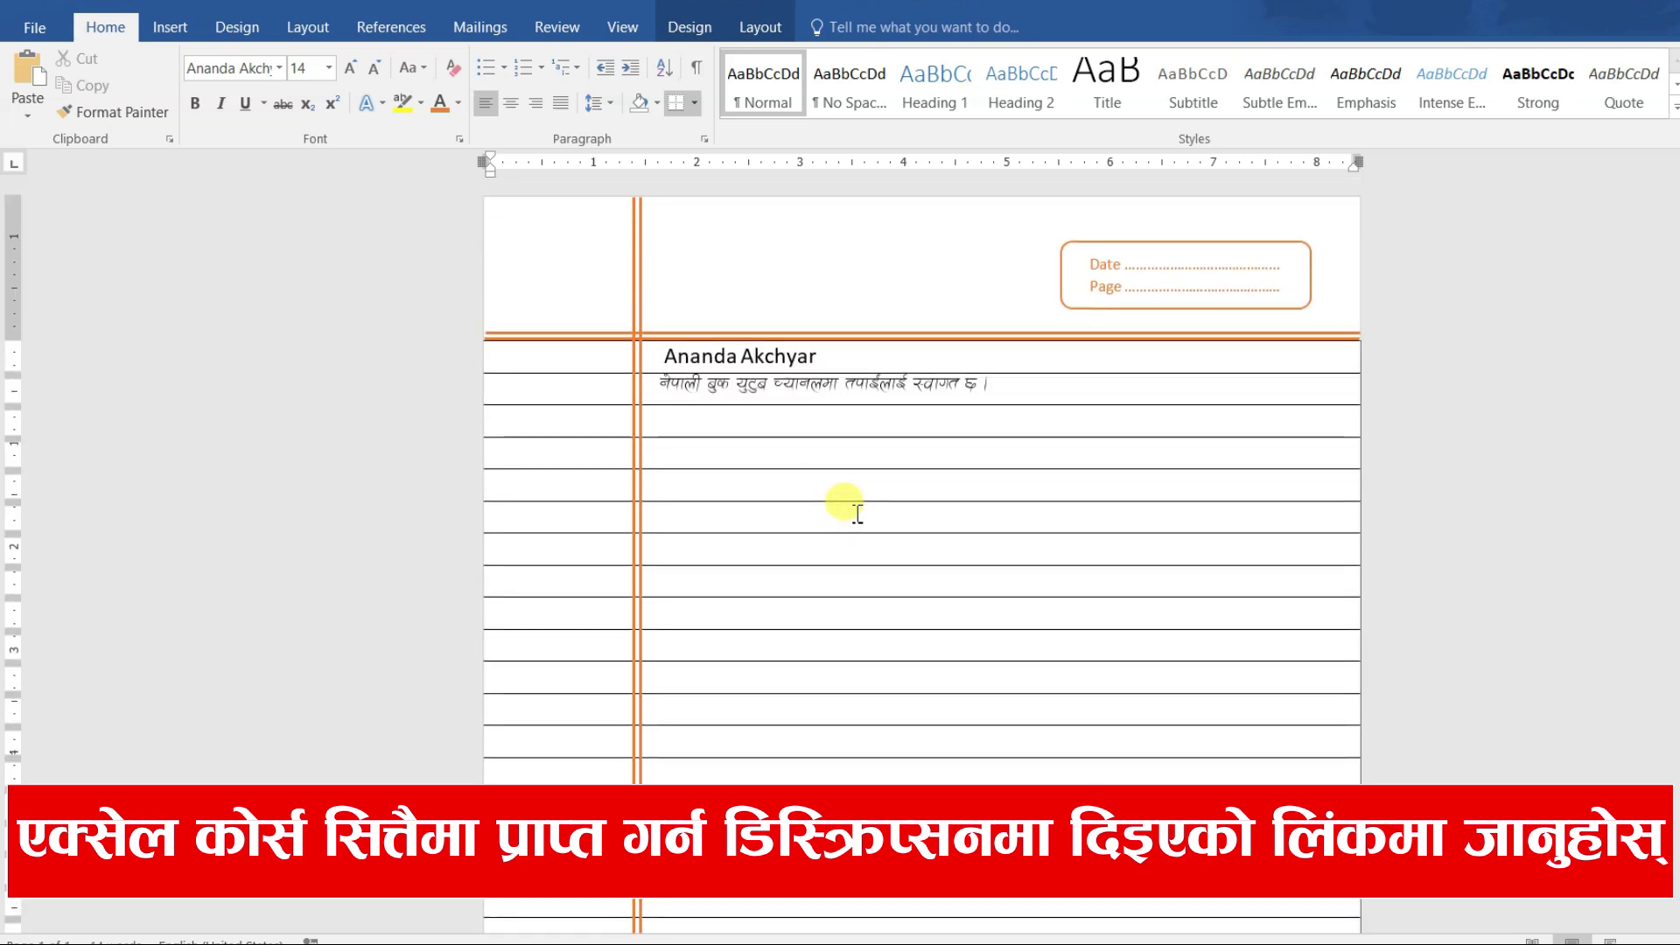